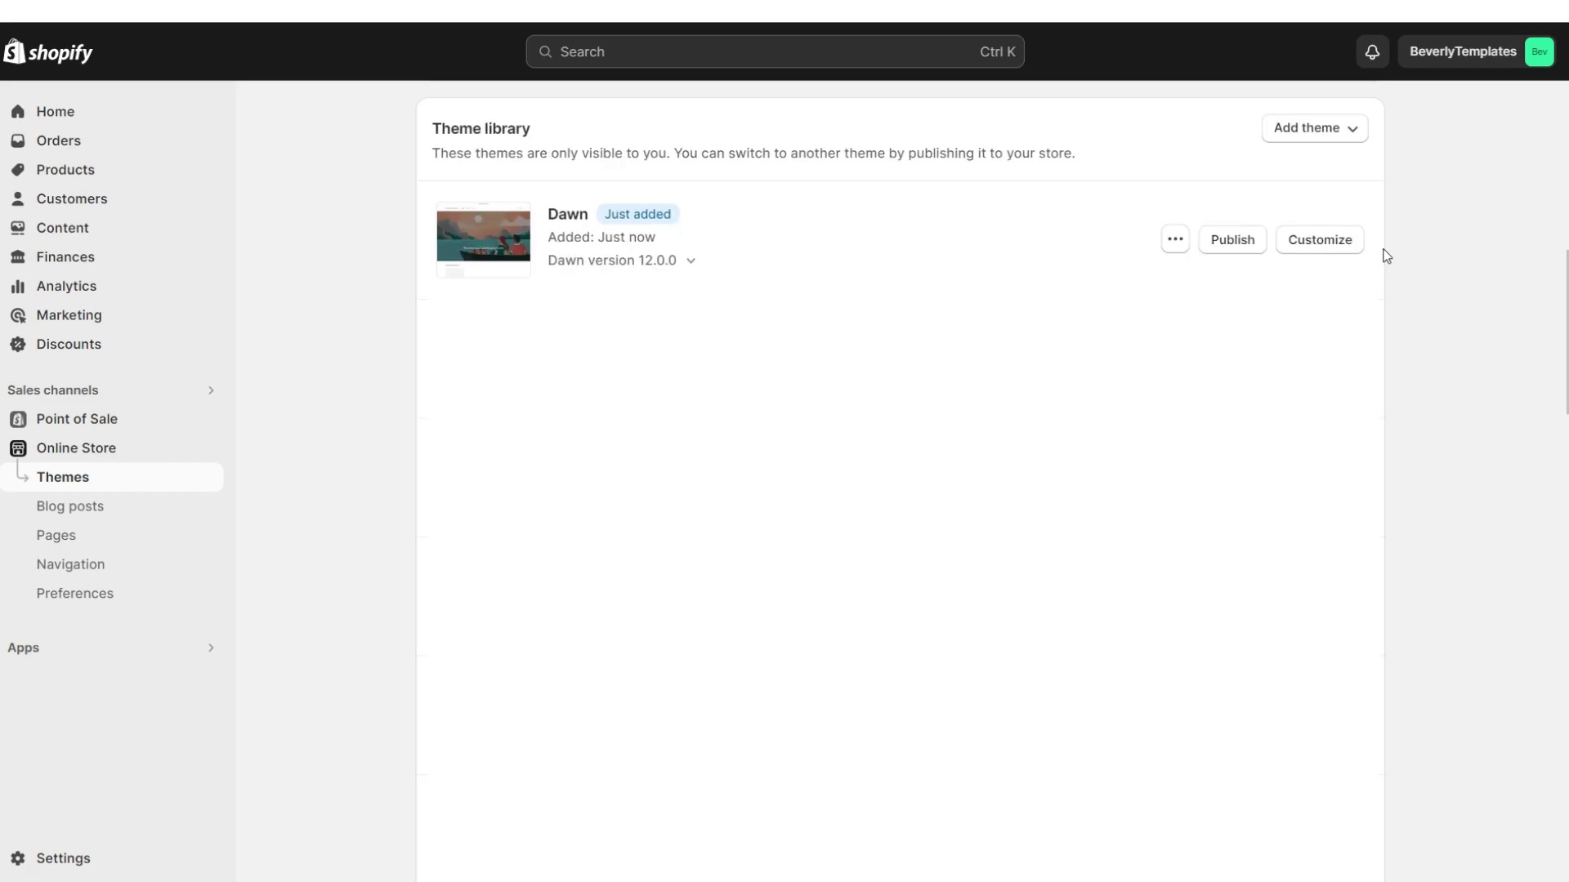
Open the Dawn theme for customization and preview its home page in the fullscreen and mobile views.
{"action": "left_click", "coordinate": [1343, 249]}
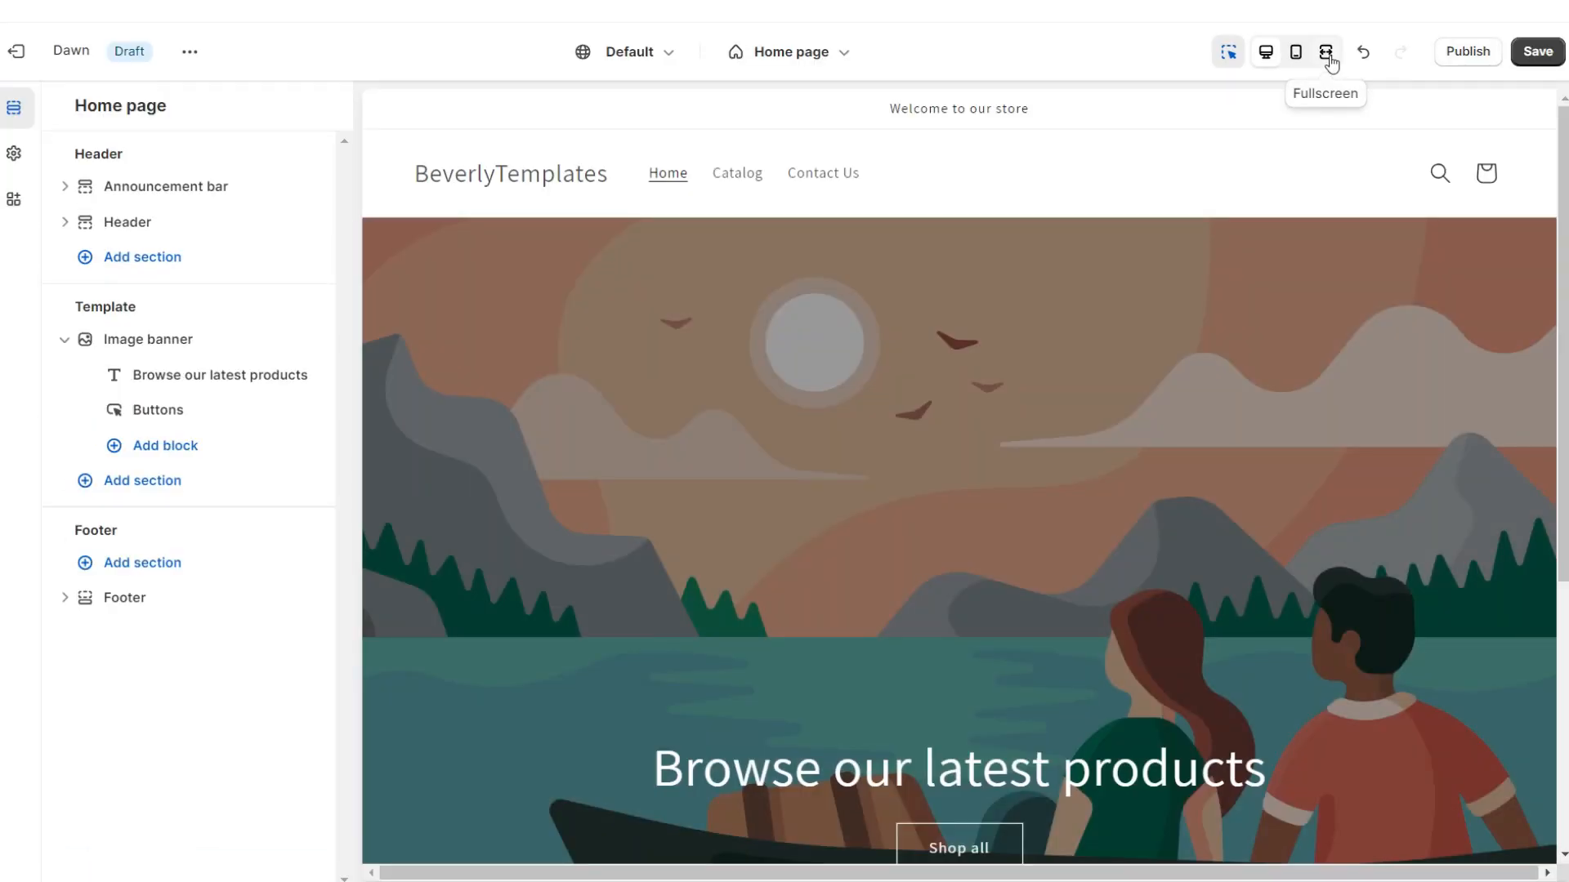
{"action": "left_click", "coordinate": [1325, 51]}
{"action": "scroll", "coordinate": [1565, 202], "scroll_direction": "down", "scroll_amount": 4}
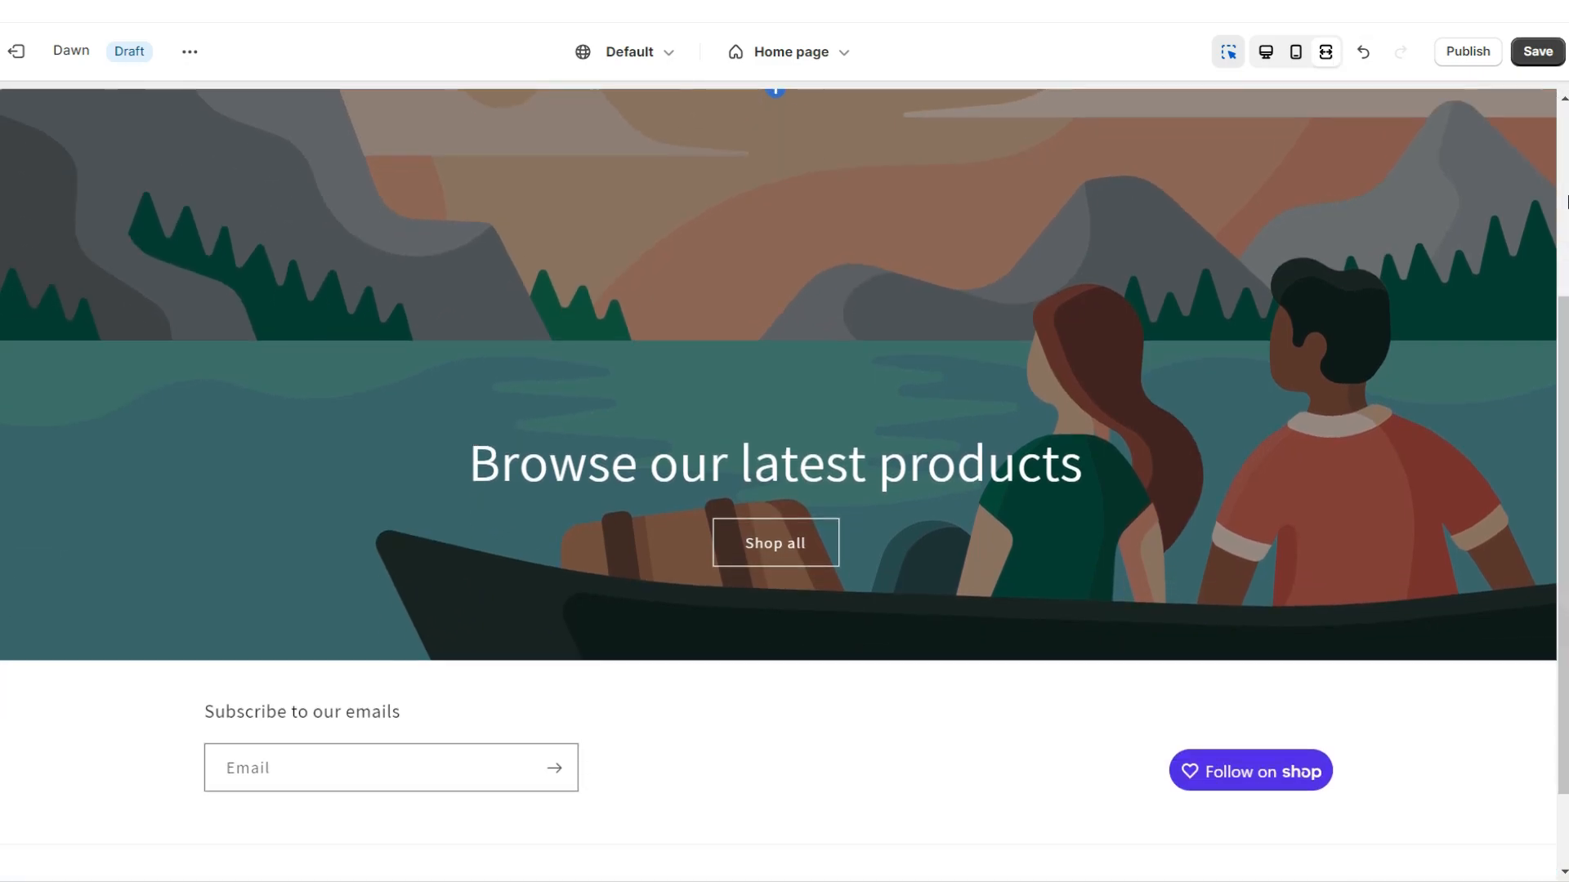
{"action": "scroll", "coordinate": [1565, 202], "scroll_direction": "down", "scroll_amount": 2}
{"action": "left_click", "coordinate": [1296, 66]}
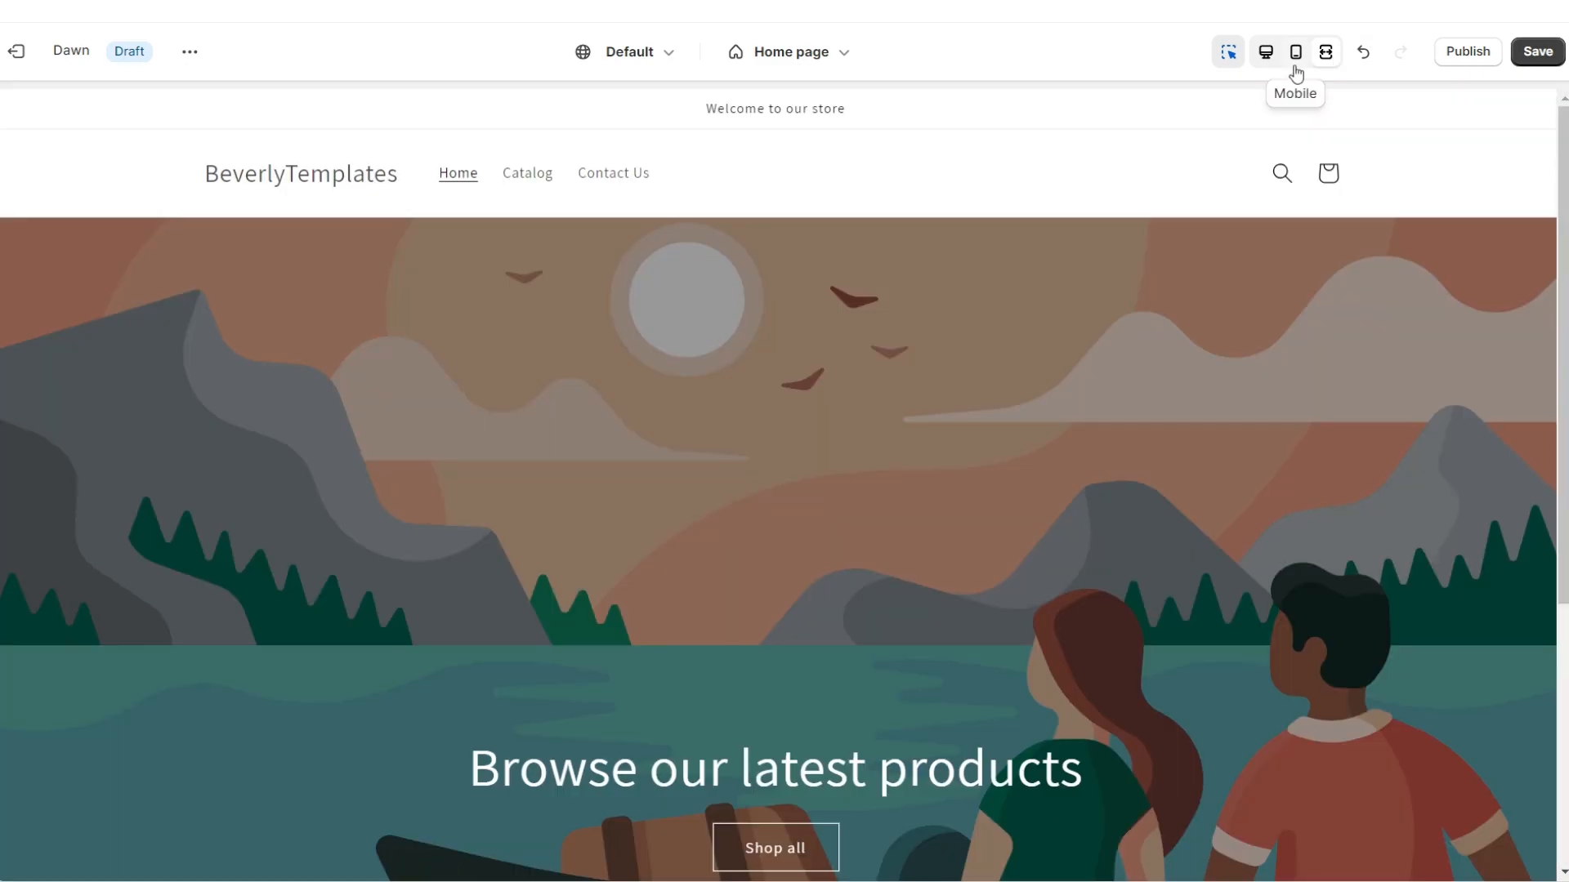
{"action": "left_click", "coordinate": [1296, 62]}
{"action": "left_click_drag", "start_coordinate": [1157, 185], "coordinate": [1166, 252]}
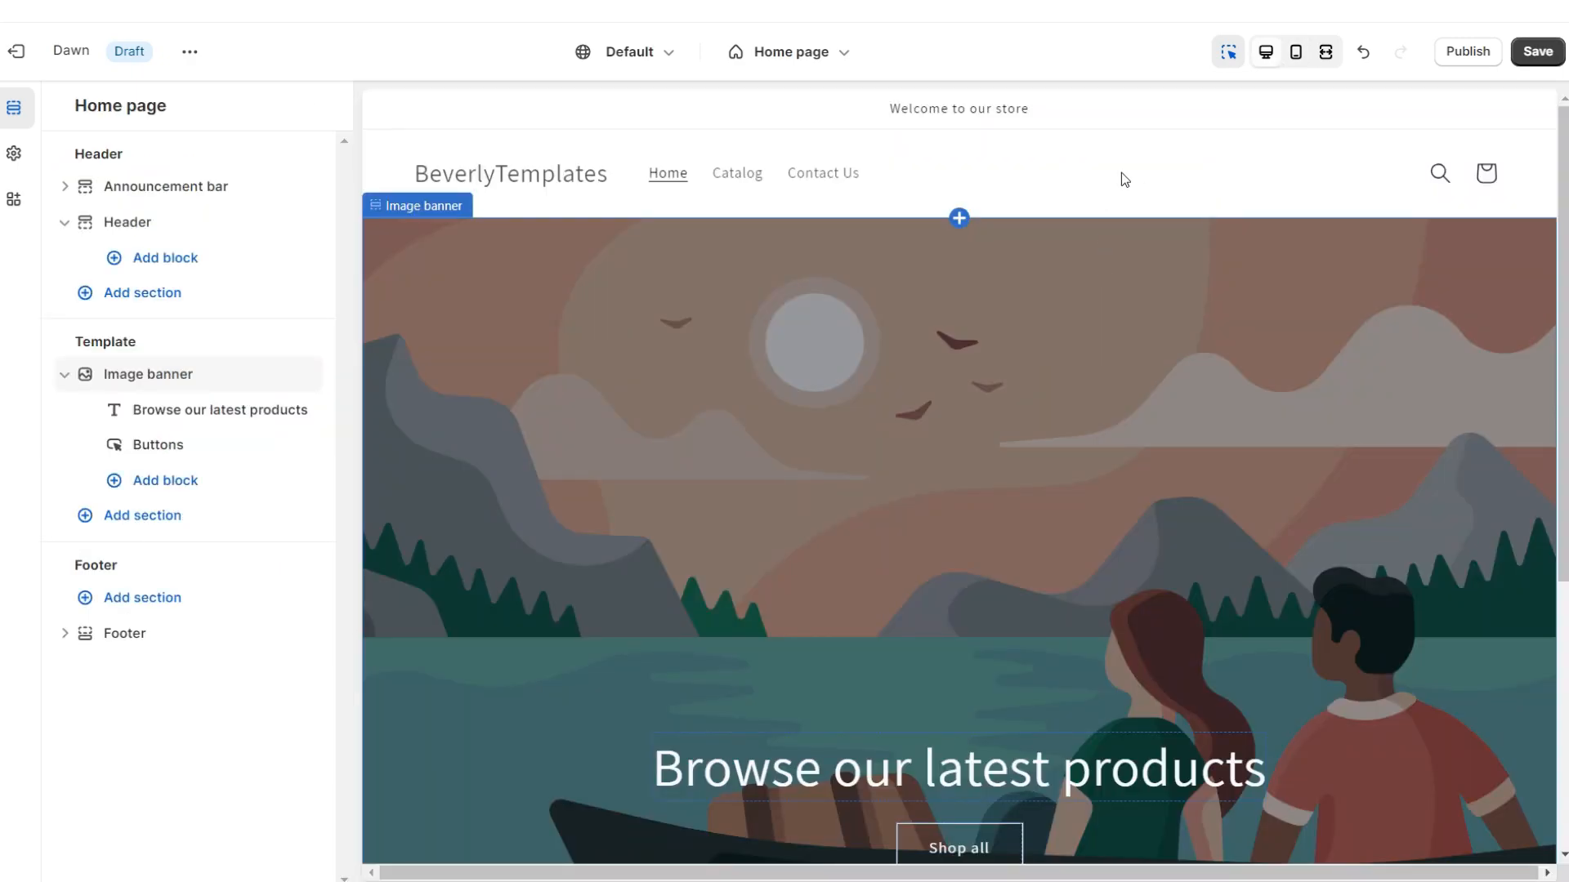
Set the header's desktop logo position to Middle center.
{"action": "left_click", "coordinate": [1149, 161]}
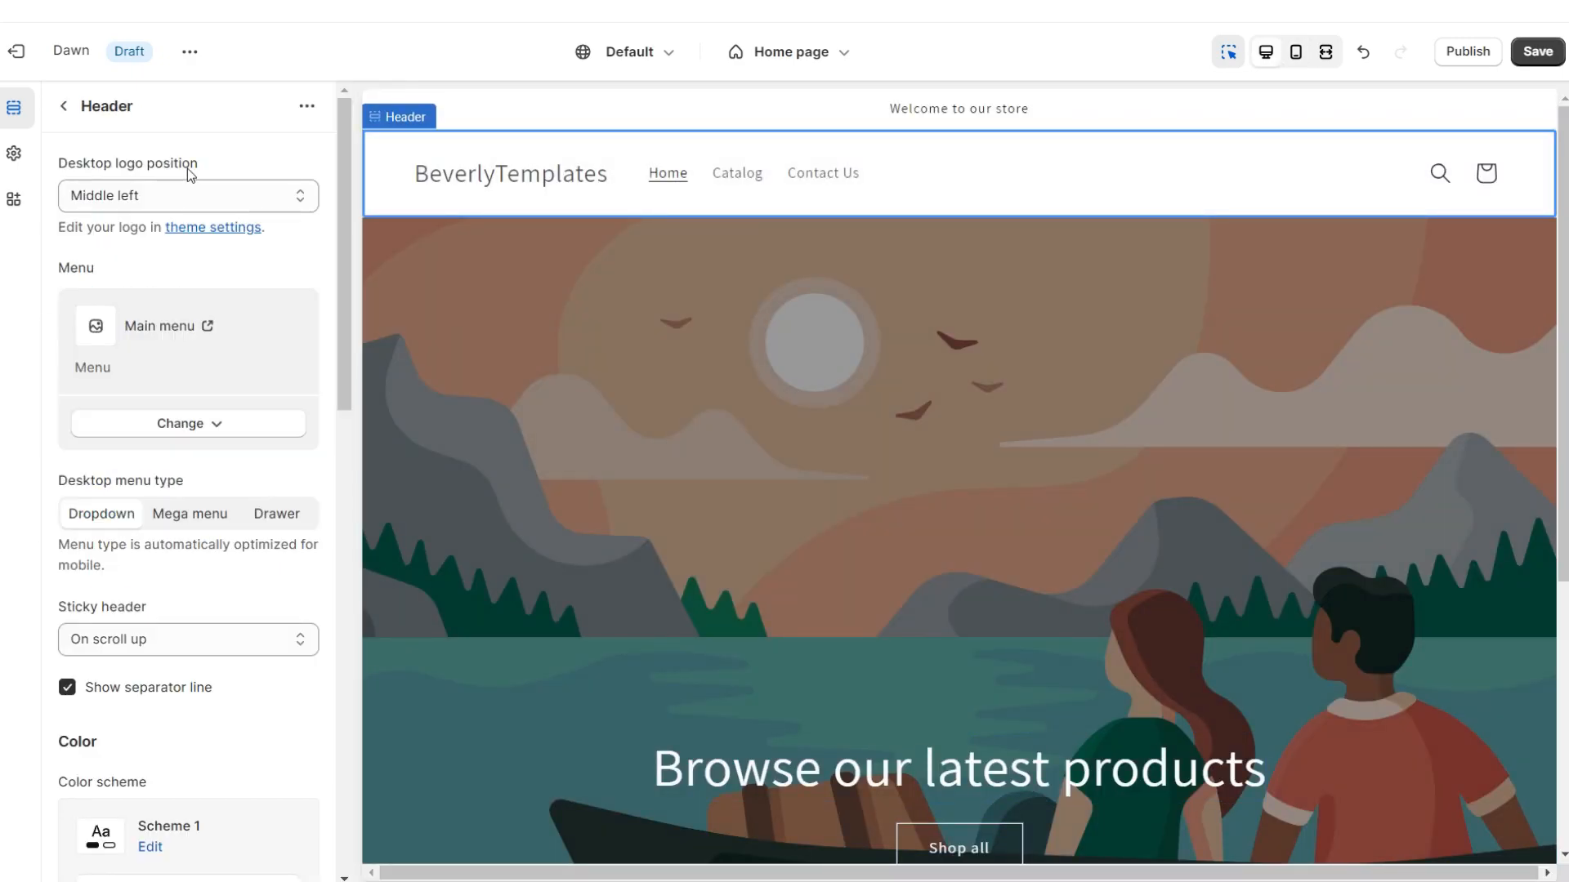
{"action": "left_click", "coordinate": [131, 194]}
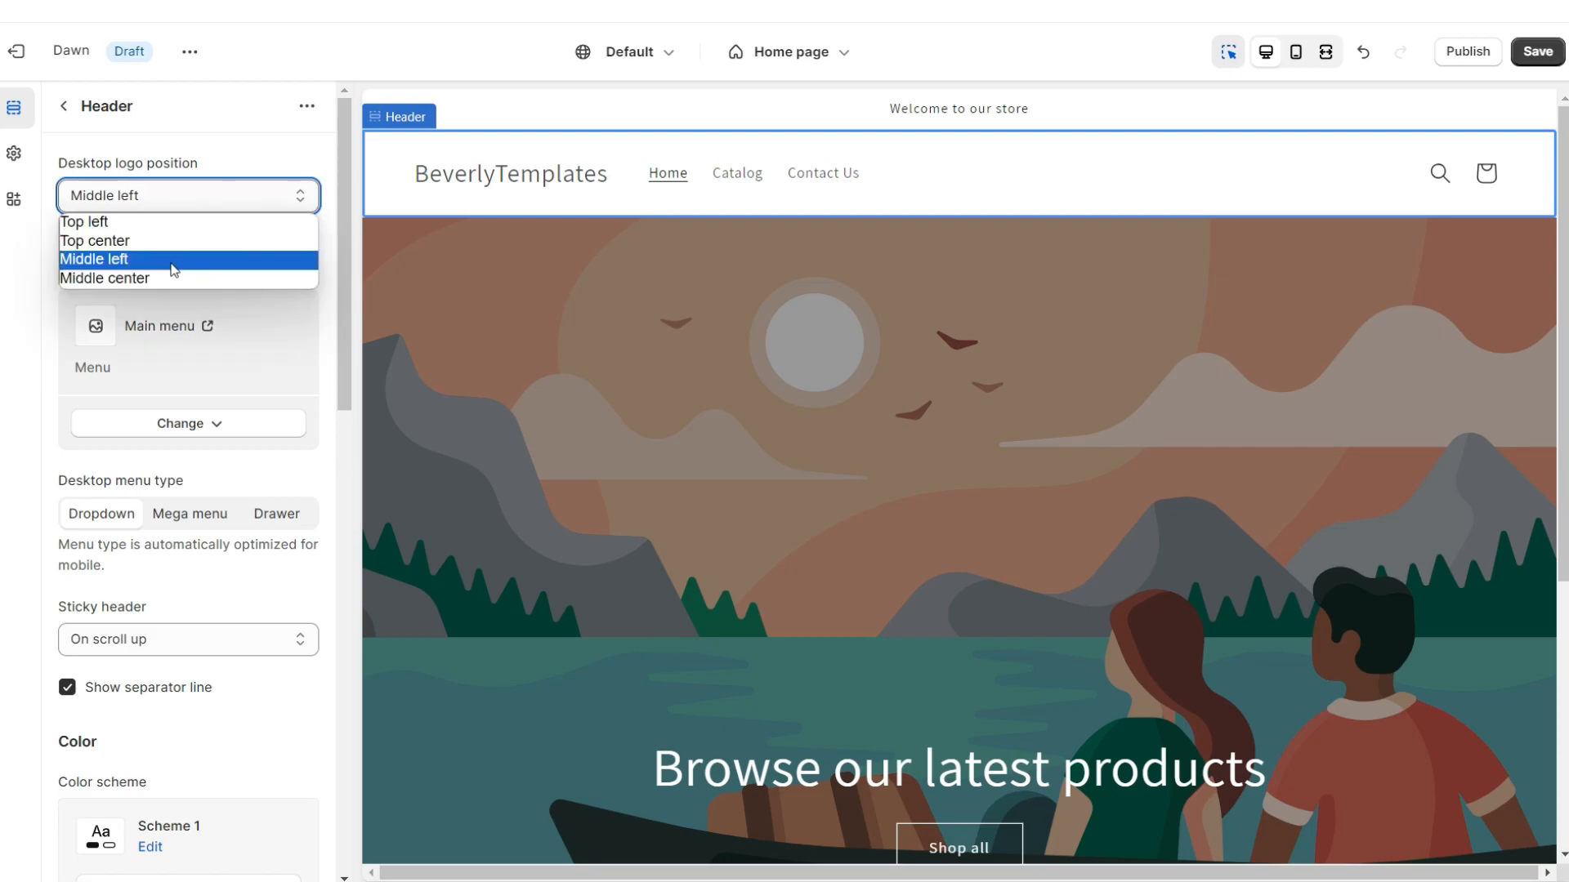
{"action": "left_click", "coordinate": [172, 277]}
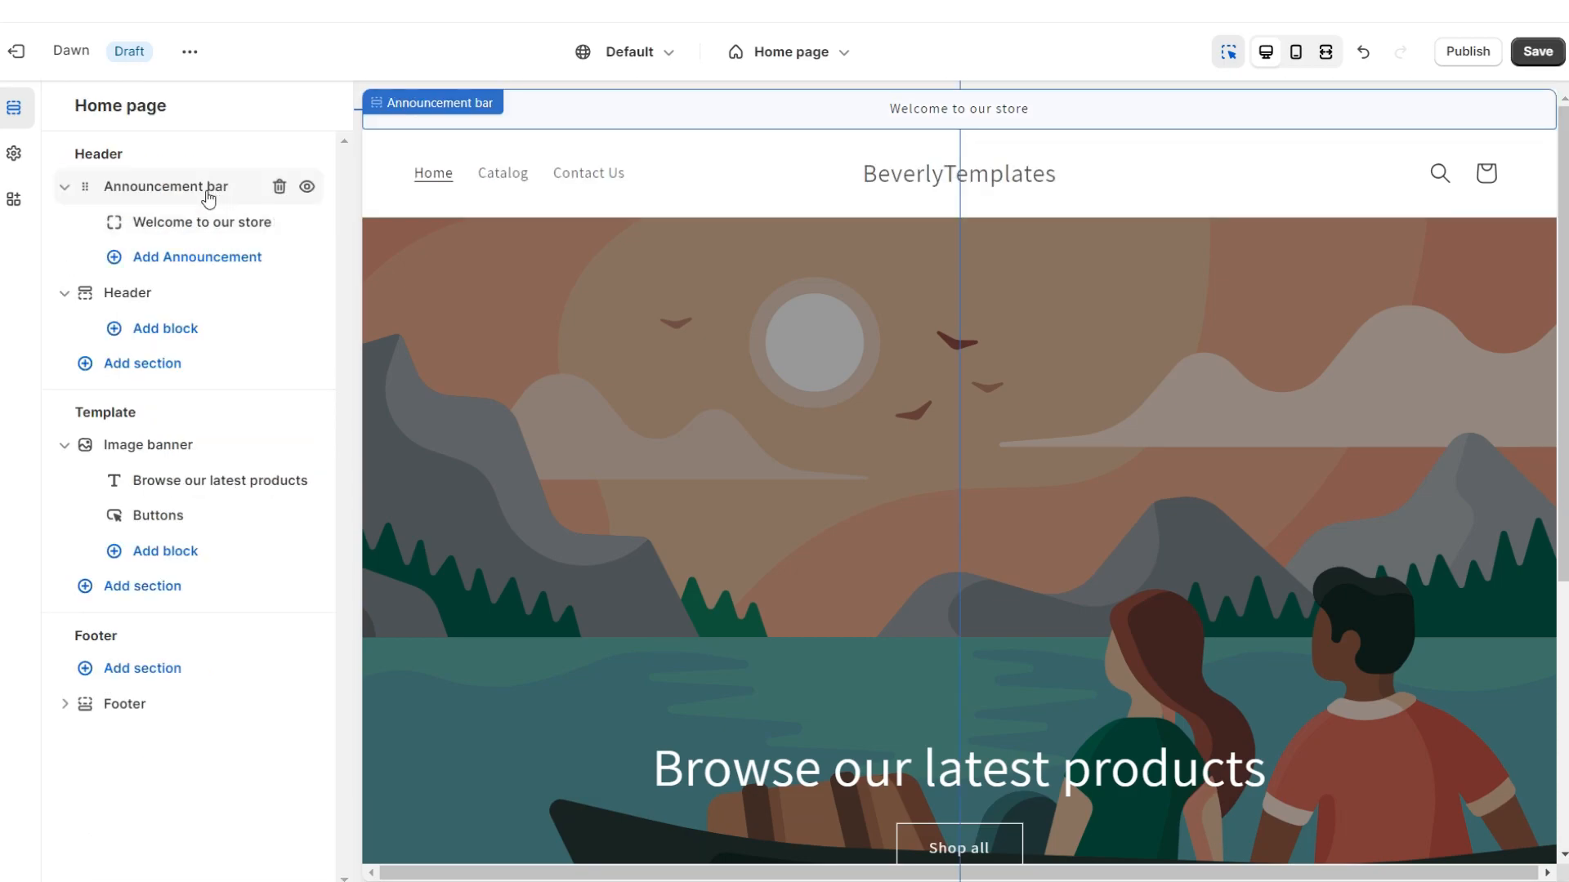
Change the announcement text to "FREE SHIPPING ON ALL ORDERS OVER $100" and open the announcement bar's settings.
{"action": "left_click", "coordinate": [213, 222]}
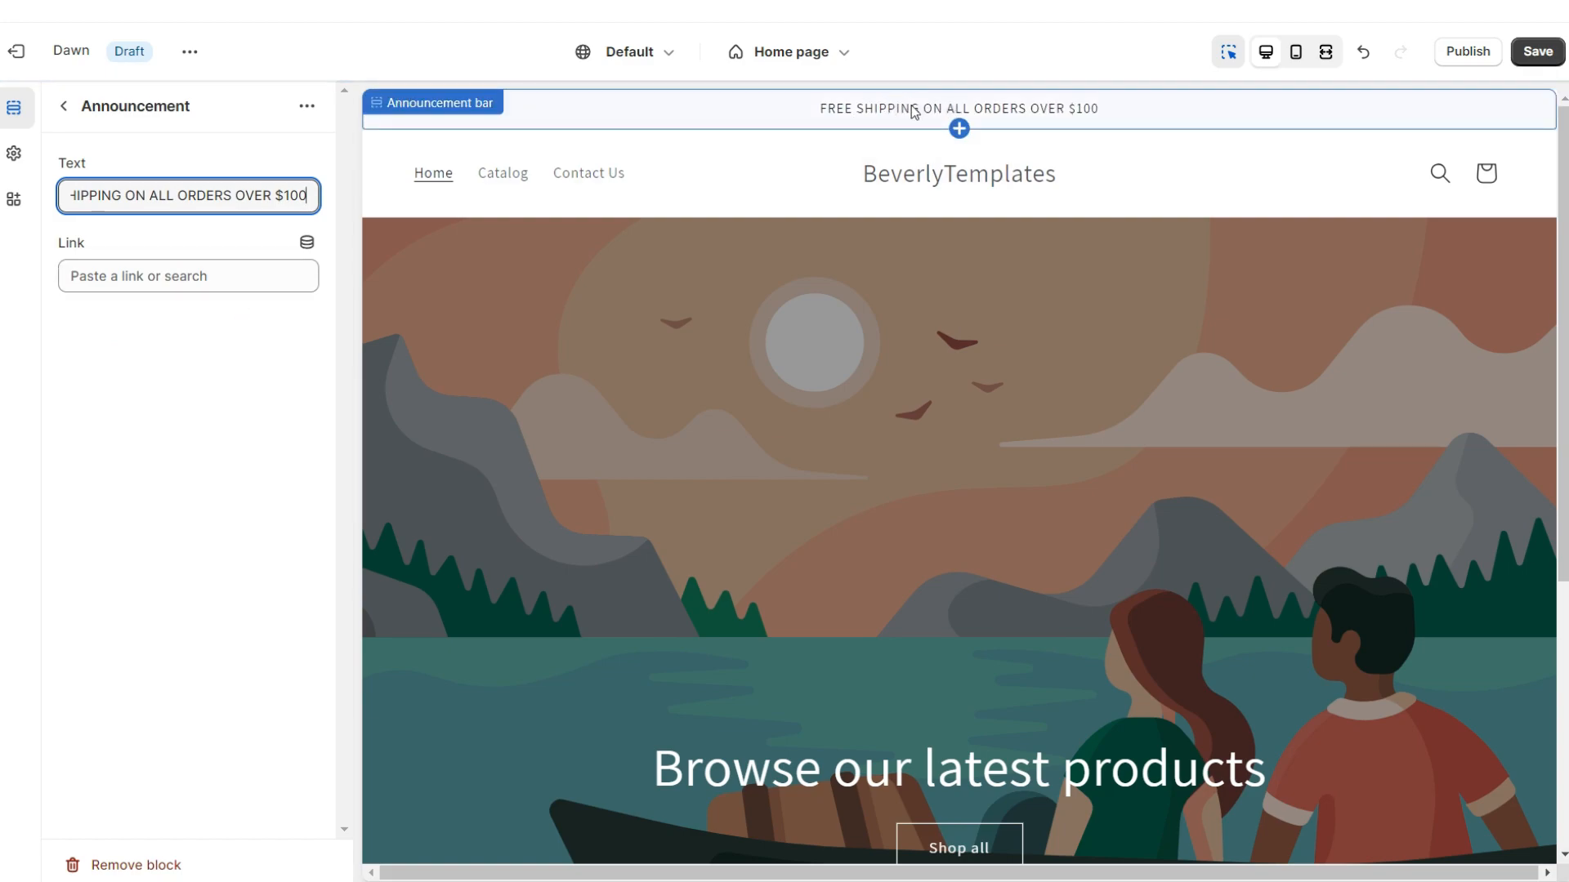
{"action": "left_click", "coordinate": [915, 112]}
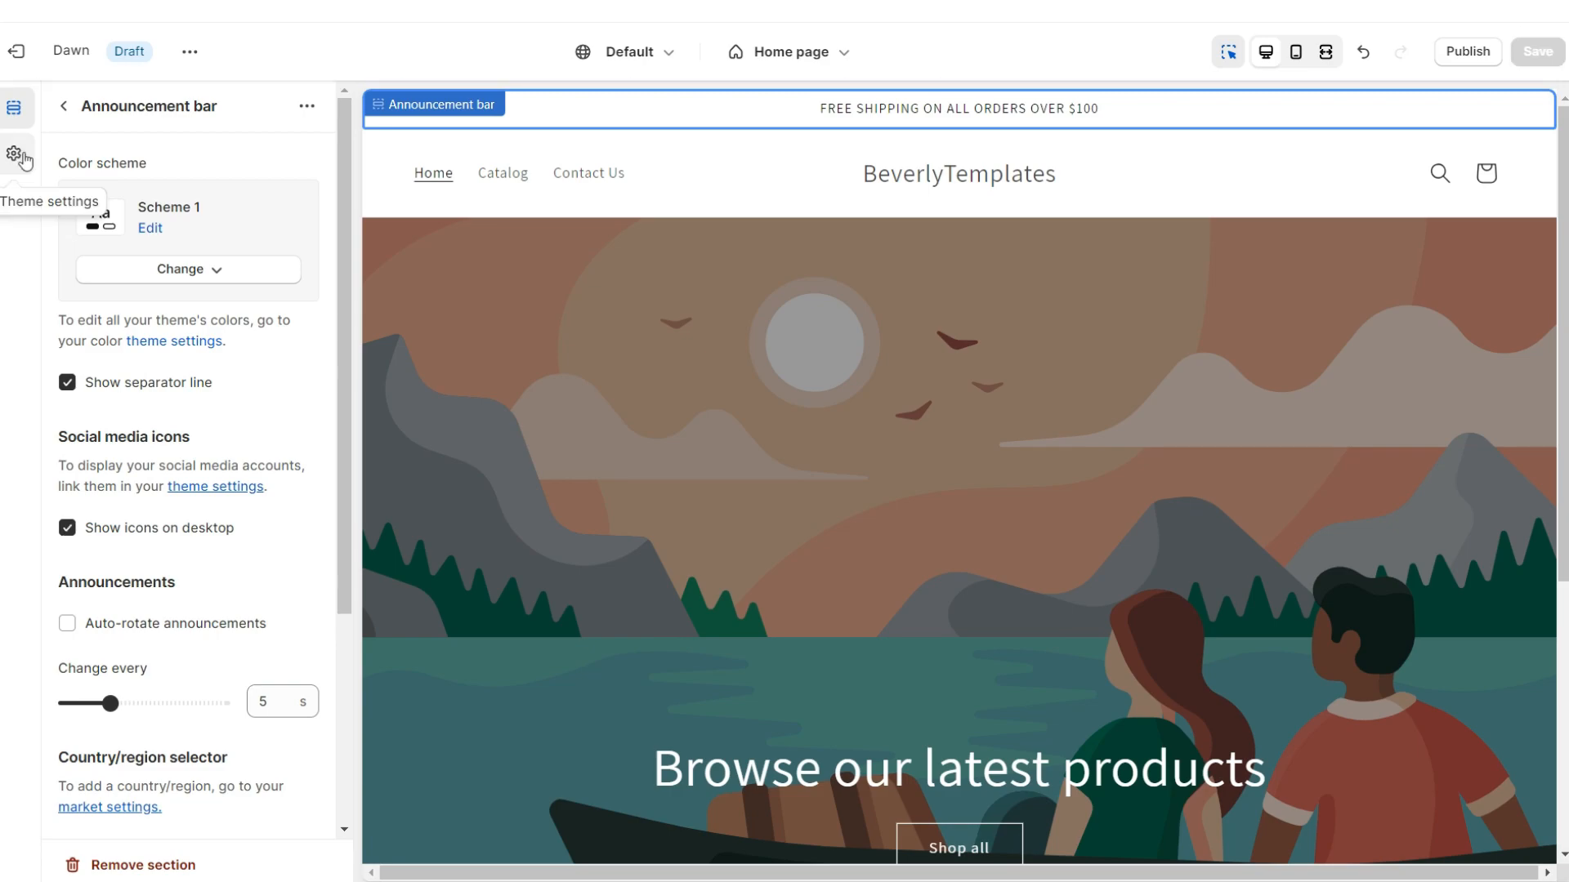
{"action": "left_click", "coordinate": [14, 153]}
{"action": "scroll", "coordinate": [155, 560], "scroll_direction": "down", "scroll_amount": 6}
{"action": "left_click", "coordinate": [154, 561]}
{"action": "scroll", "coordinate": [155, 560], "scroll_direction": "down", "scroll_amount": 4}
{"action": "right_click", "coordinate": [164, 307]}
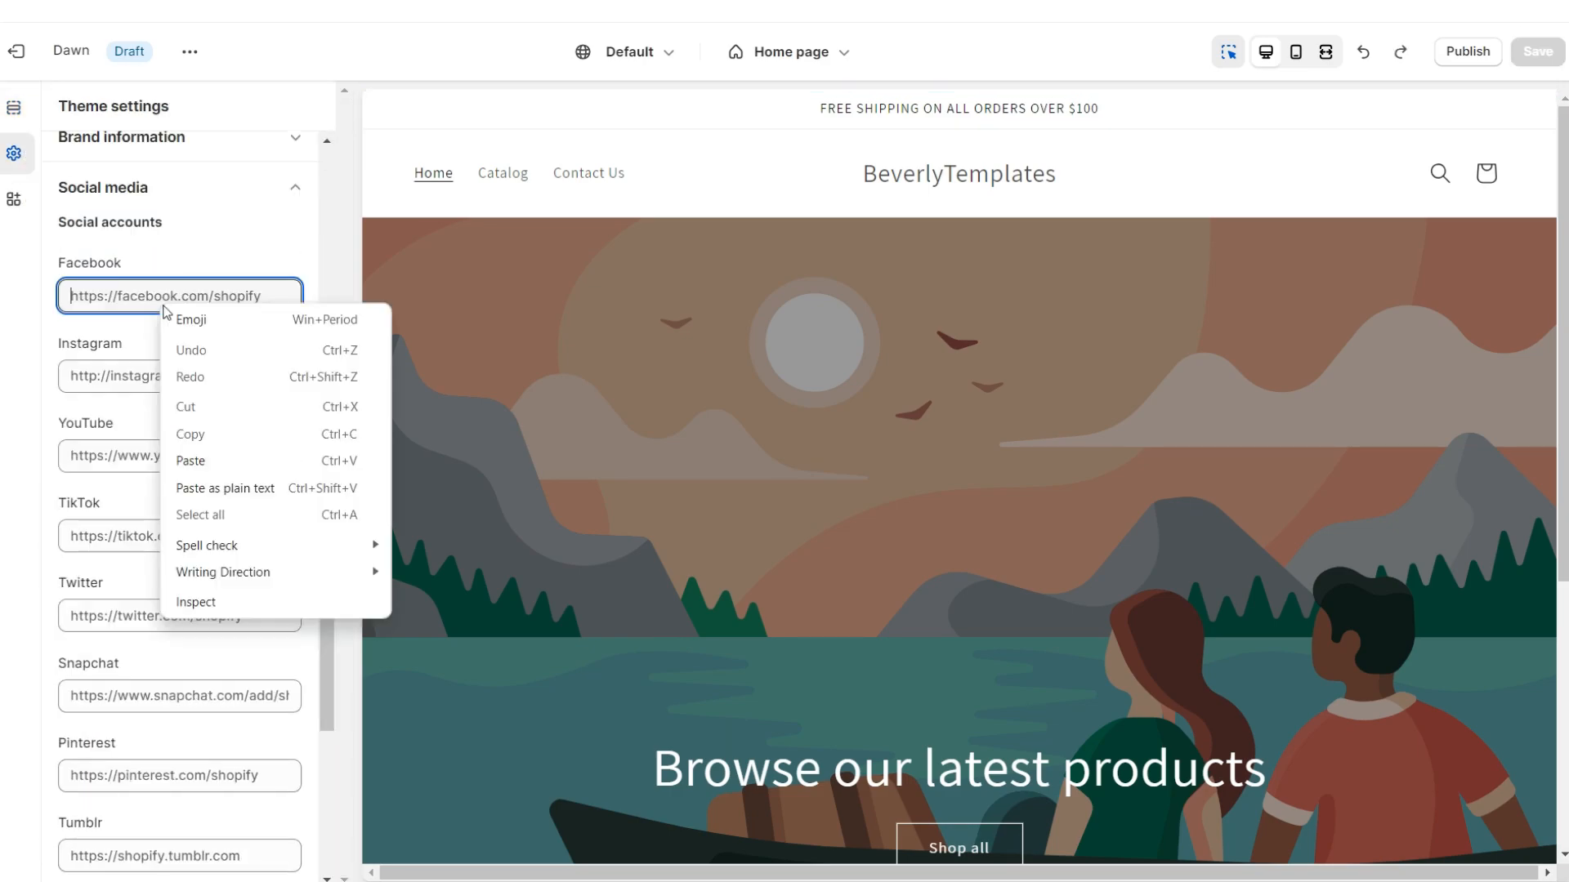
{"action": "left_click", "coordinate": [218, 460]}
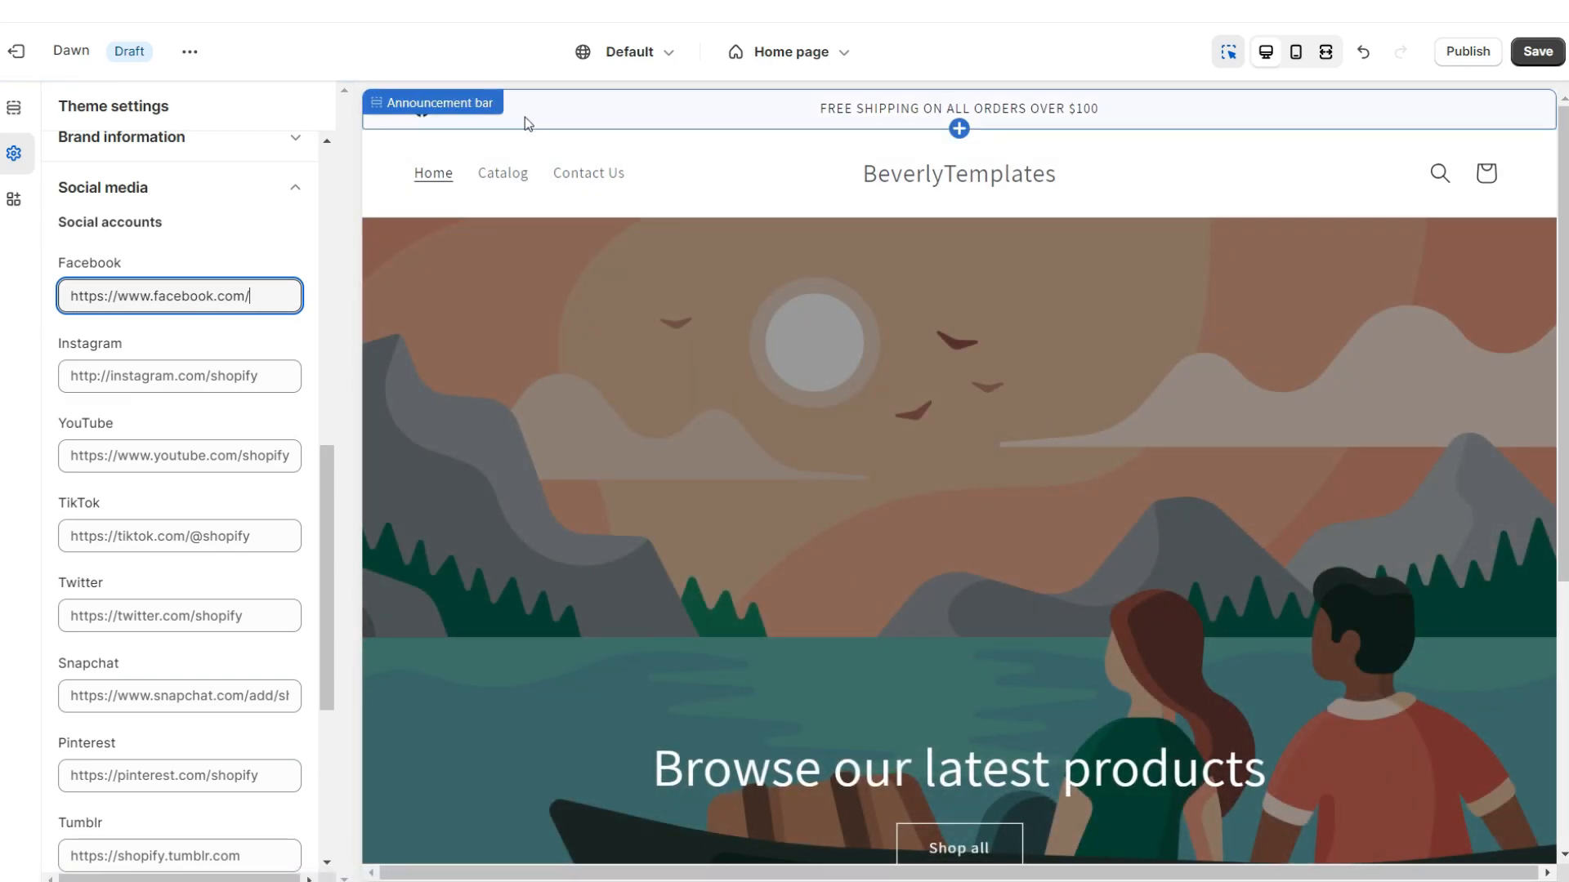
{"action": "scroll", "coordinate": [1504, 638], "scroll_direction": "down", "scroll_amount": 5}
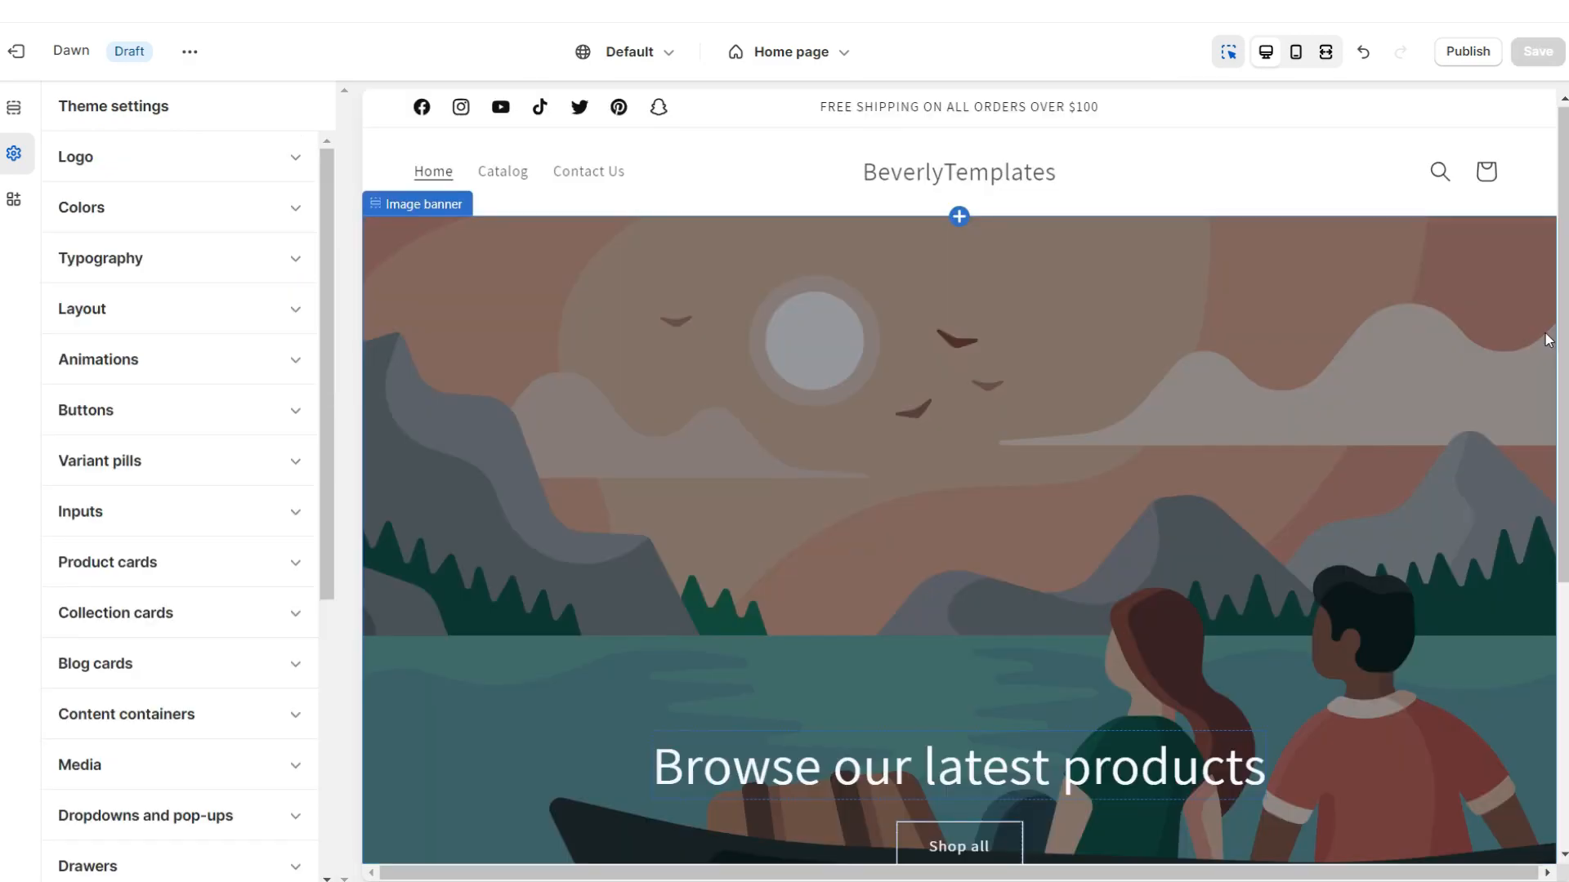
{"action": "scroll", "coordinate": [1546, 336], "scroll_direction": "down", "scroll_amount": 5}
{"action": "scroll", "coordinate": [1546, 336], "scroll_direction": "up", "scroll_amount": 2}
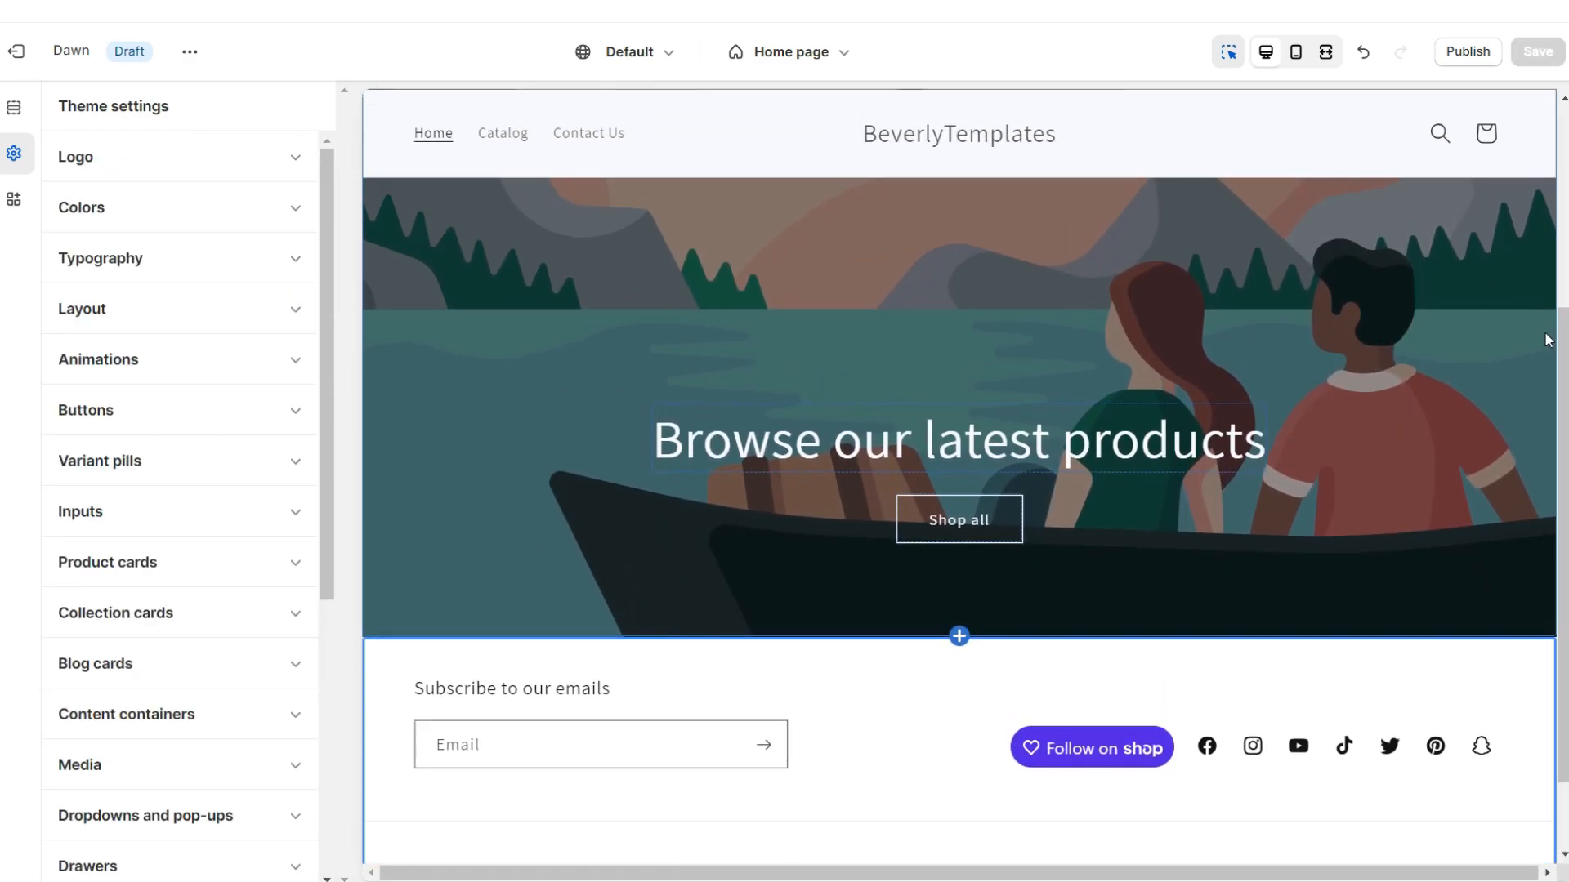
{"action": "scroll", "coordinate": [1192, 180], "scroll_direction": "up", "scroll_amount": 4}
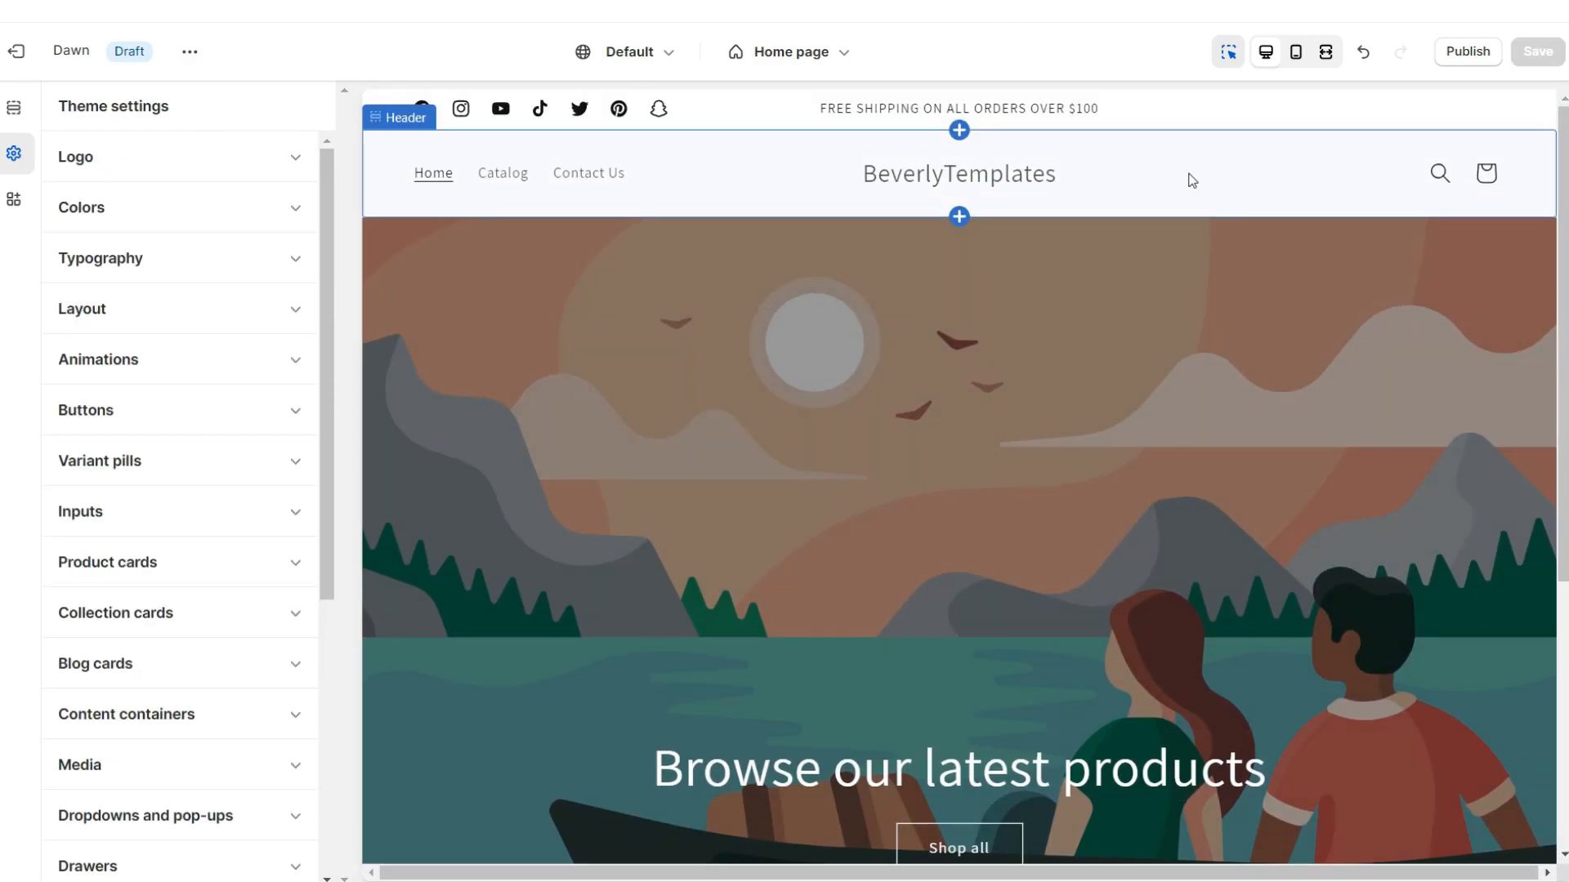
Set the header's sticky behavior to None.
{"action": "left_click", "coordinate": [1192, 180]}
{"action": "scroll", "coordinate": [112, 406], "scroll_direction": "down", "scroll_amount": 3}
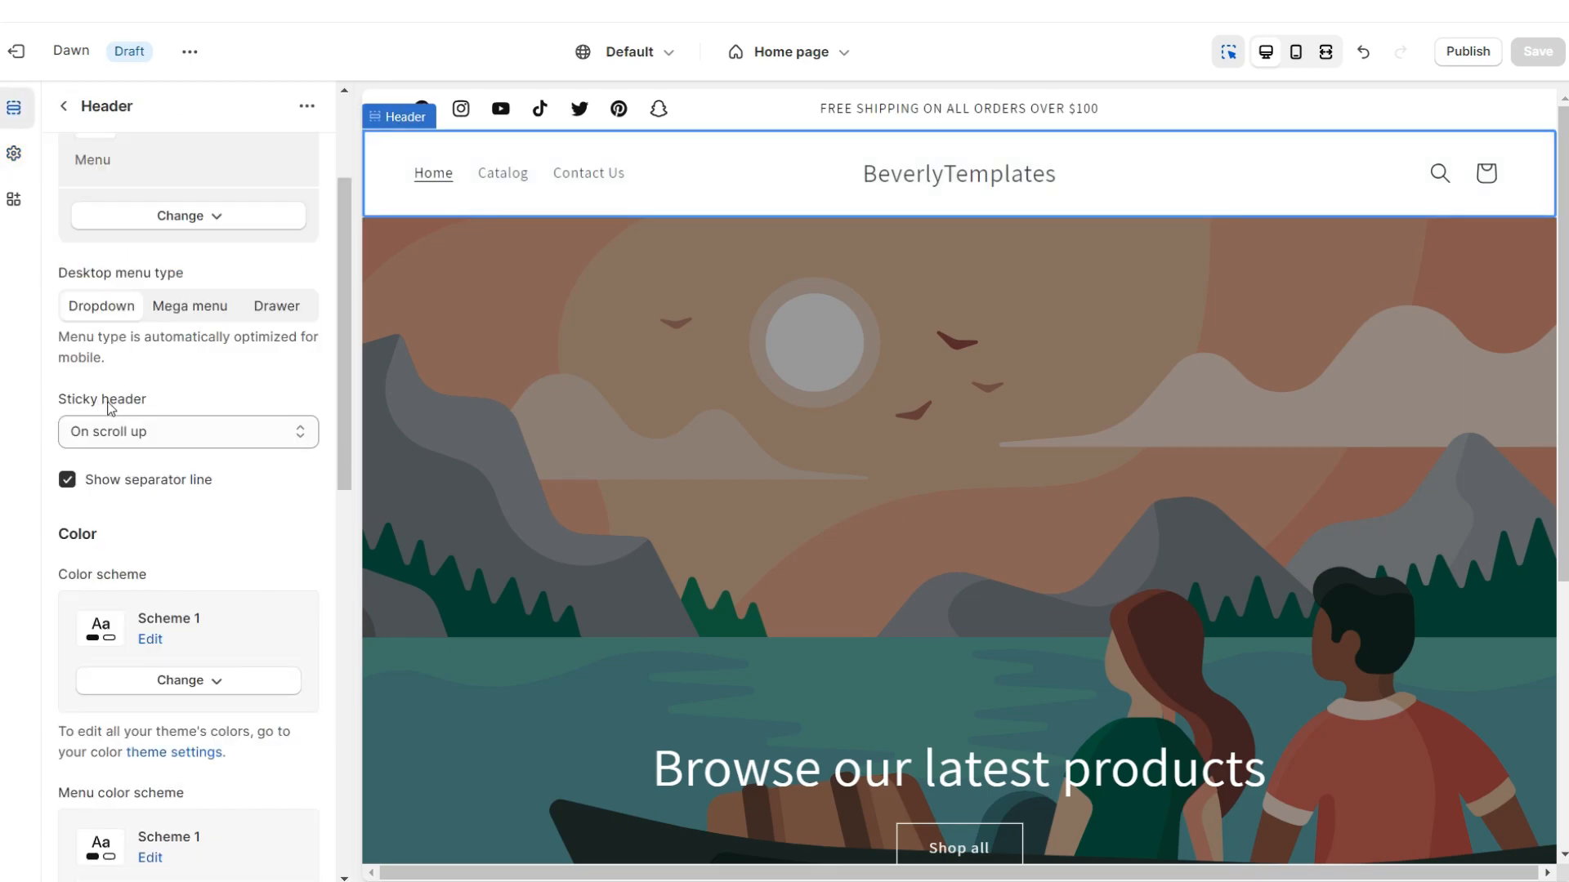
{"action": "left_click", "coordinate": [107, 427]}
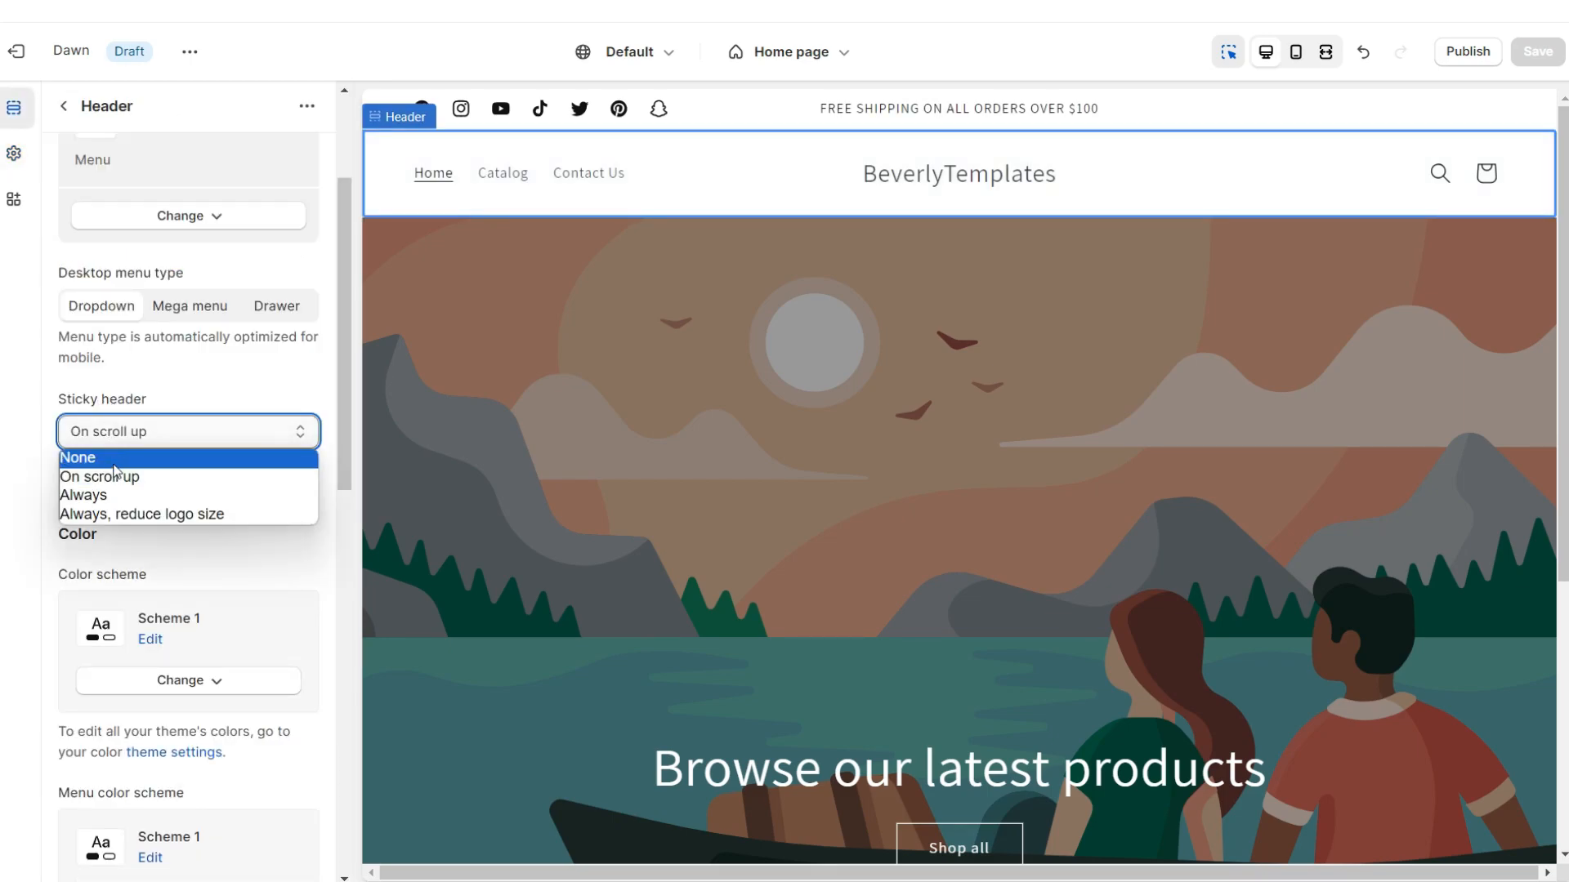
{"action": "left_click", "coordinate": [113, 464]}
Enlarge the Home Decor logo in the header by increasing the desktop logo width.
{"action": "scroll", "coordinate": [605, 467], "scroll_direction": "down", "scroll_amount": 3}
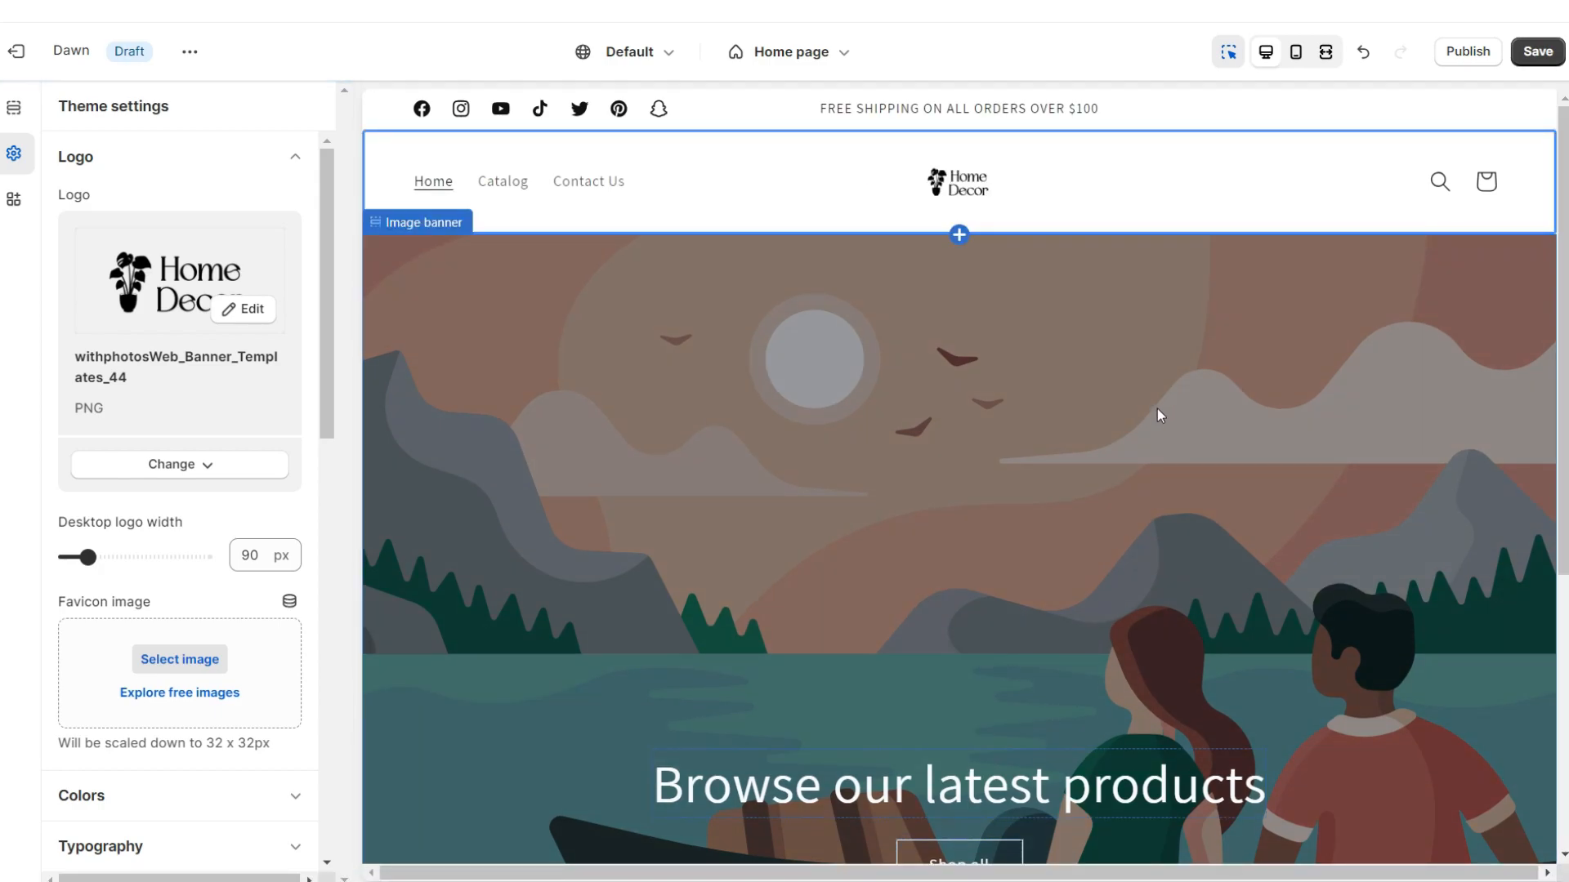
{"action": "left_click_drag", "start_coordinate": [94, 556], "coordinate": [209, 564]}
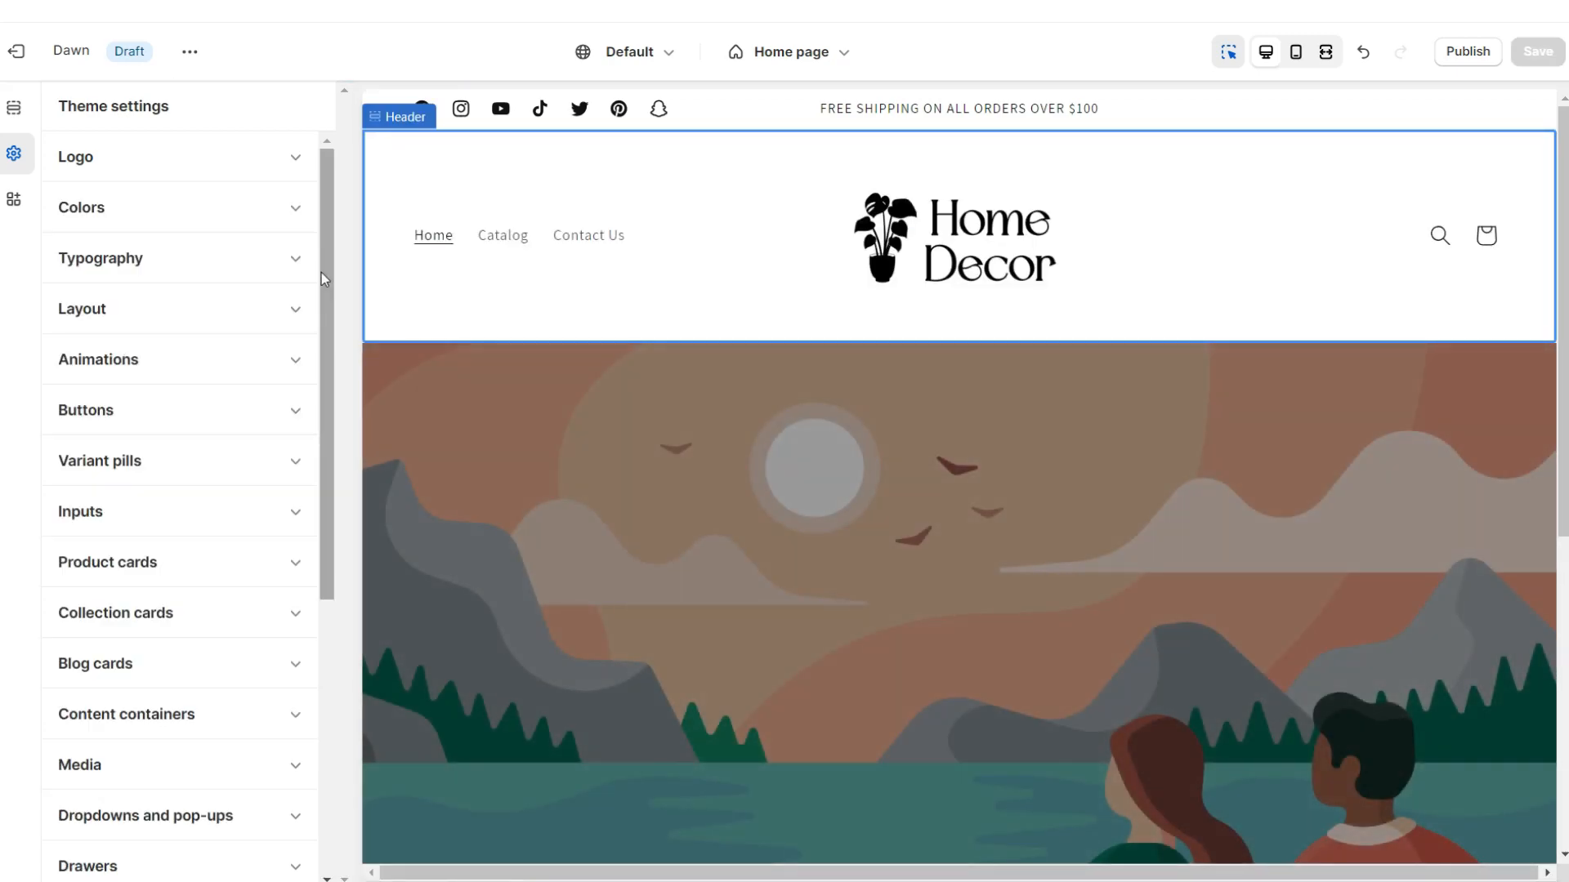
Set the theme's heading font to the system font Serif.
{"action": "left_click", "coordinate": [281, 273]}
{"action": "left_click", "coordinate": [202, 461]}
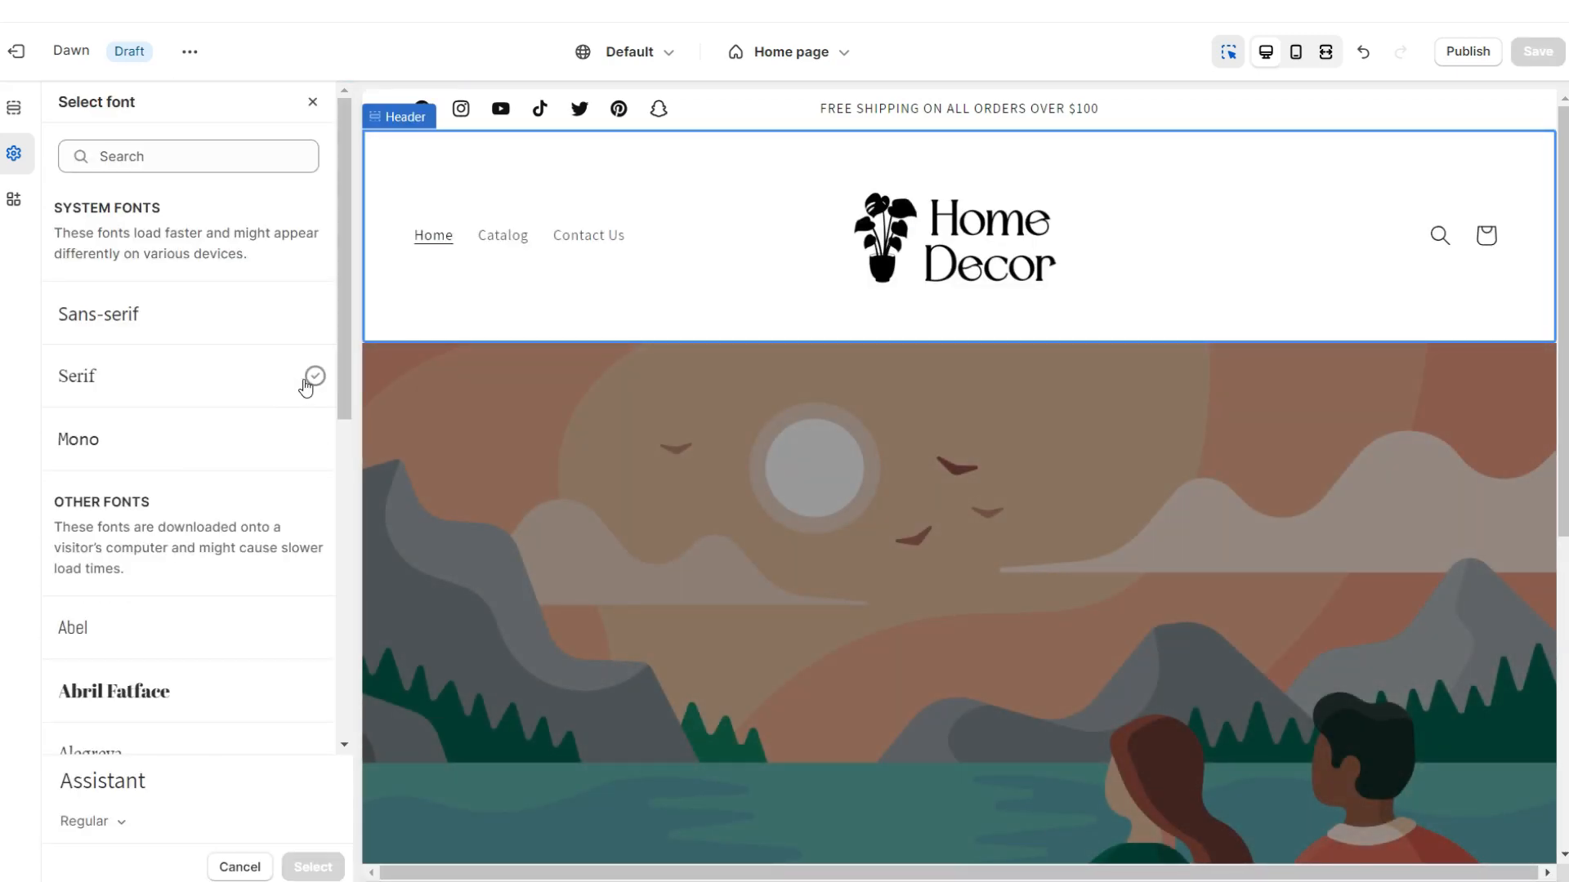
{"action": "left_click", "coordinate": [313, 384]}
{"action": "left_click", "coordinate": [313, 867]}
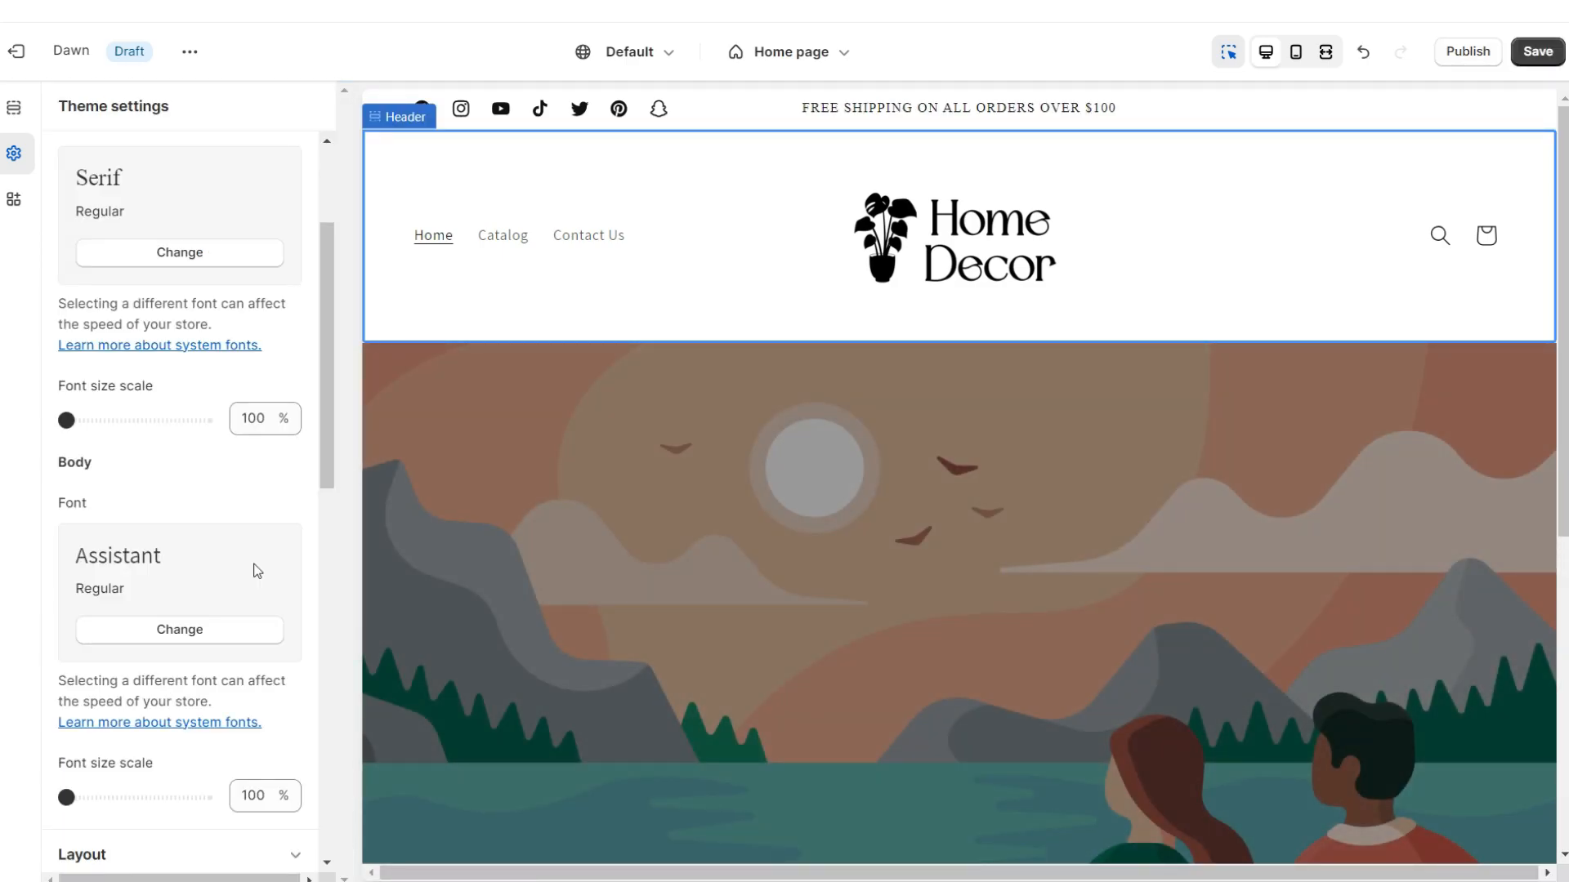
Set the theme's body font to Cabin in the Bold style.
{"action": "left_click", "coordinate": [210, 636]}
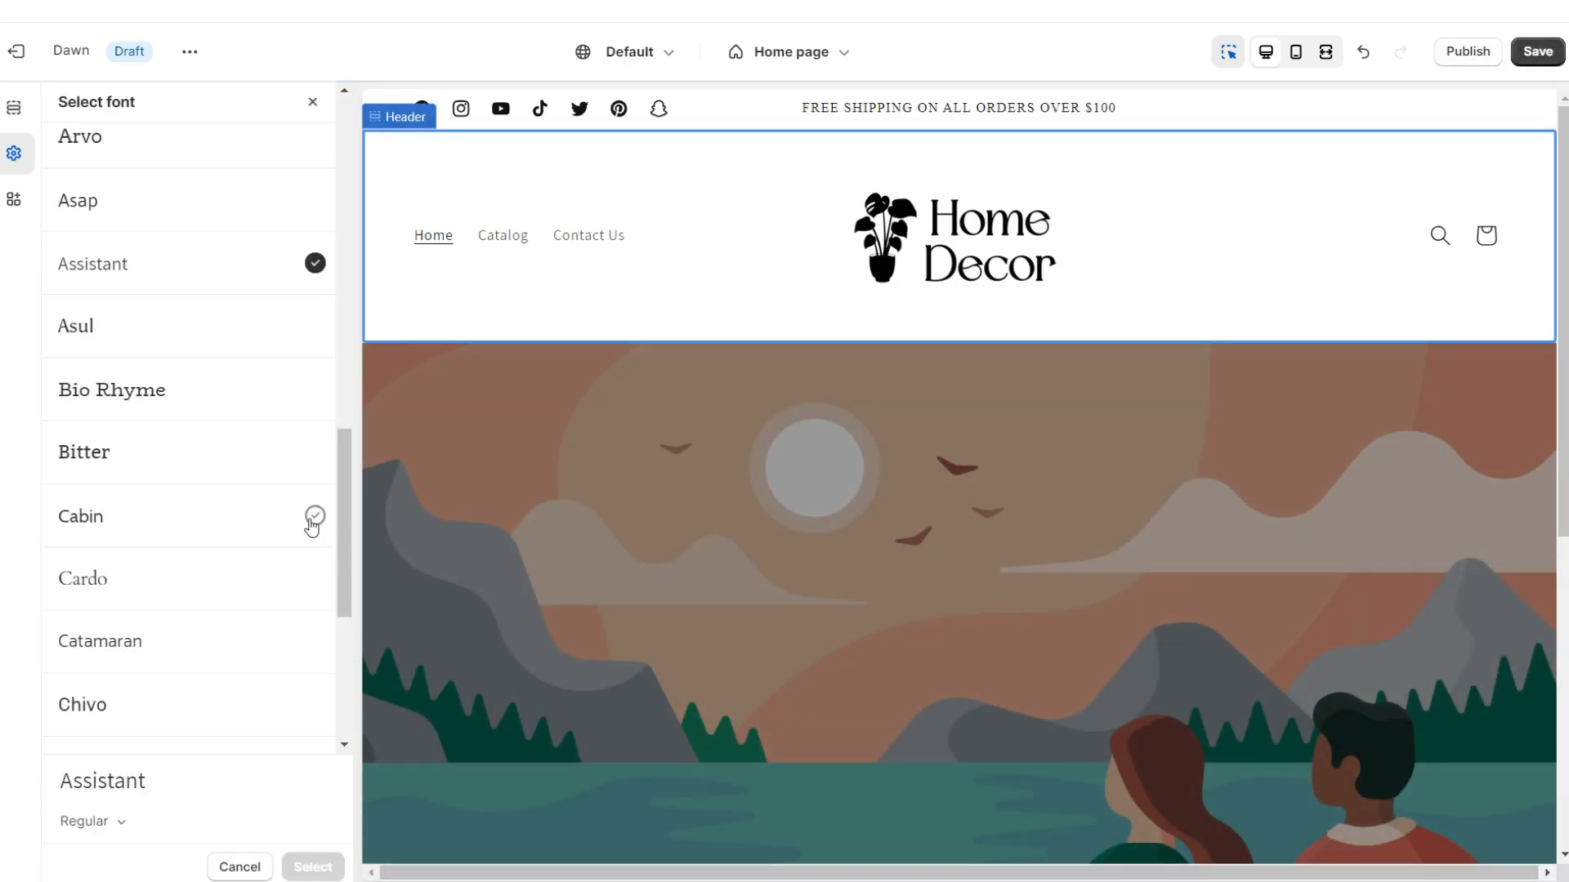
{"action": "left_click", "coordinate": [311, 523]}
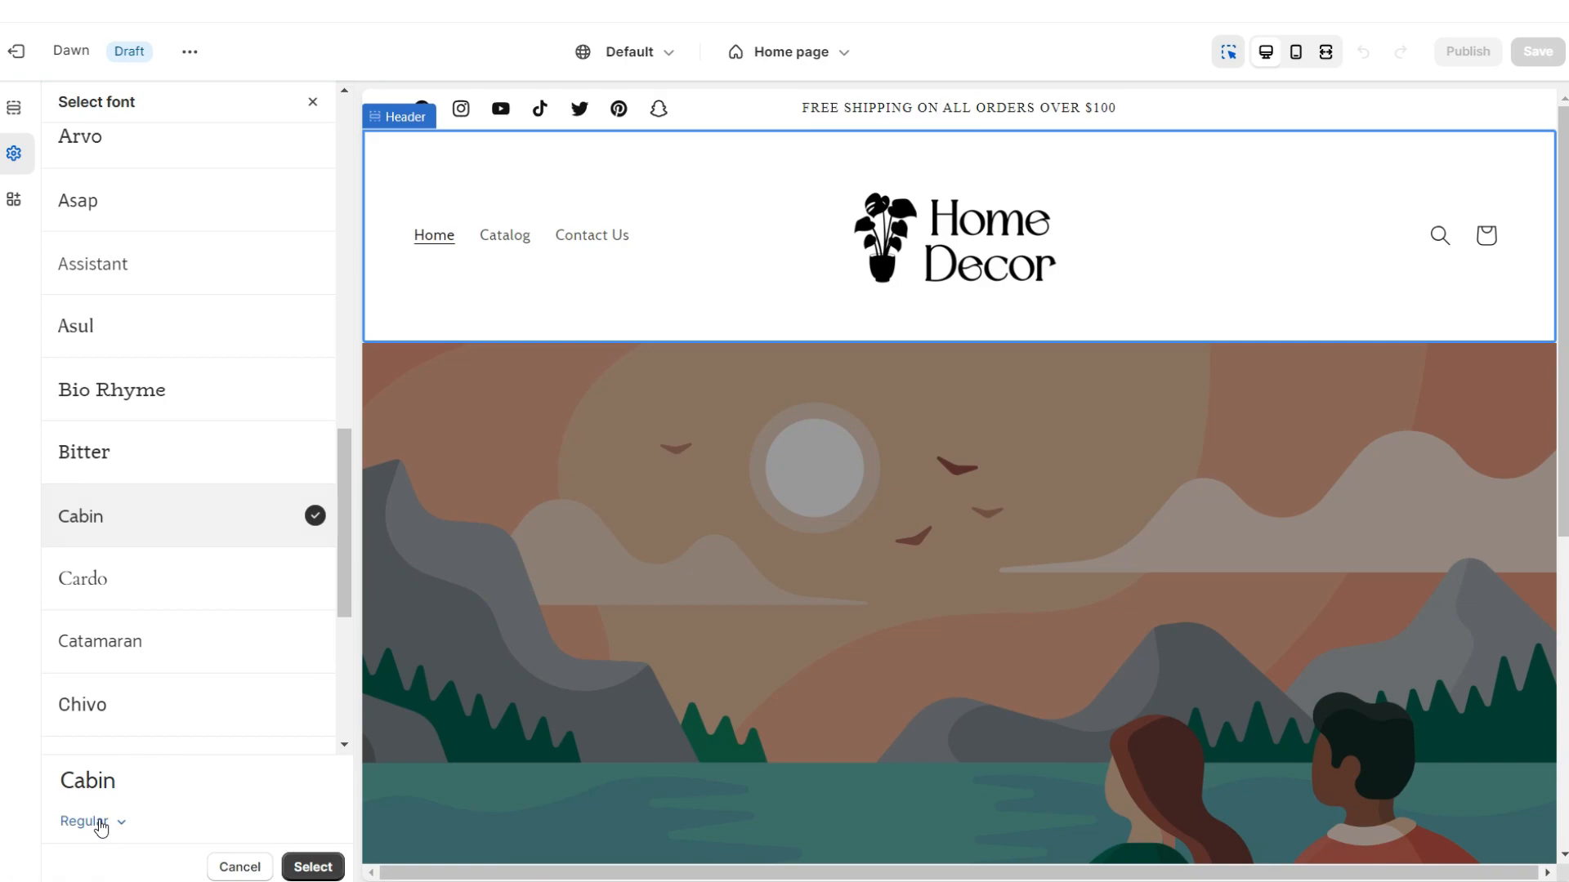
{"action": "left_click", "coordinate": [86, 822]}
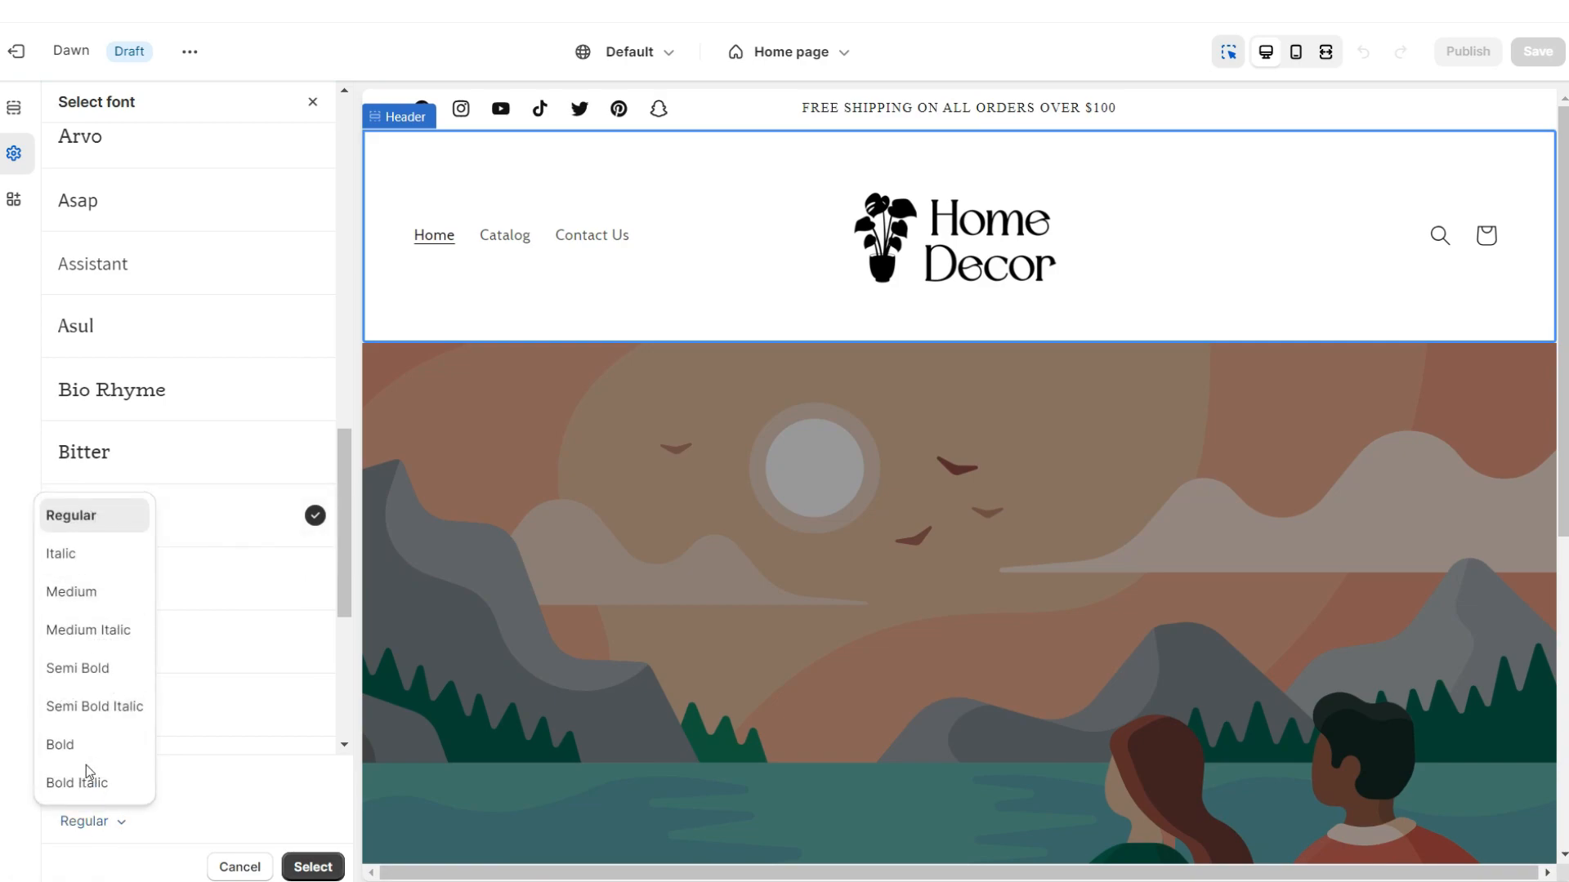
{"action": "left_click", "coordinate": [61, 744]}
{"action": "left_click", "coordinate": [313, 867]}
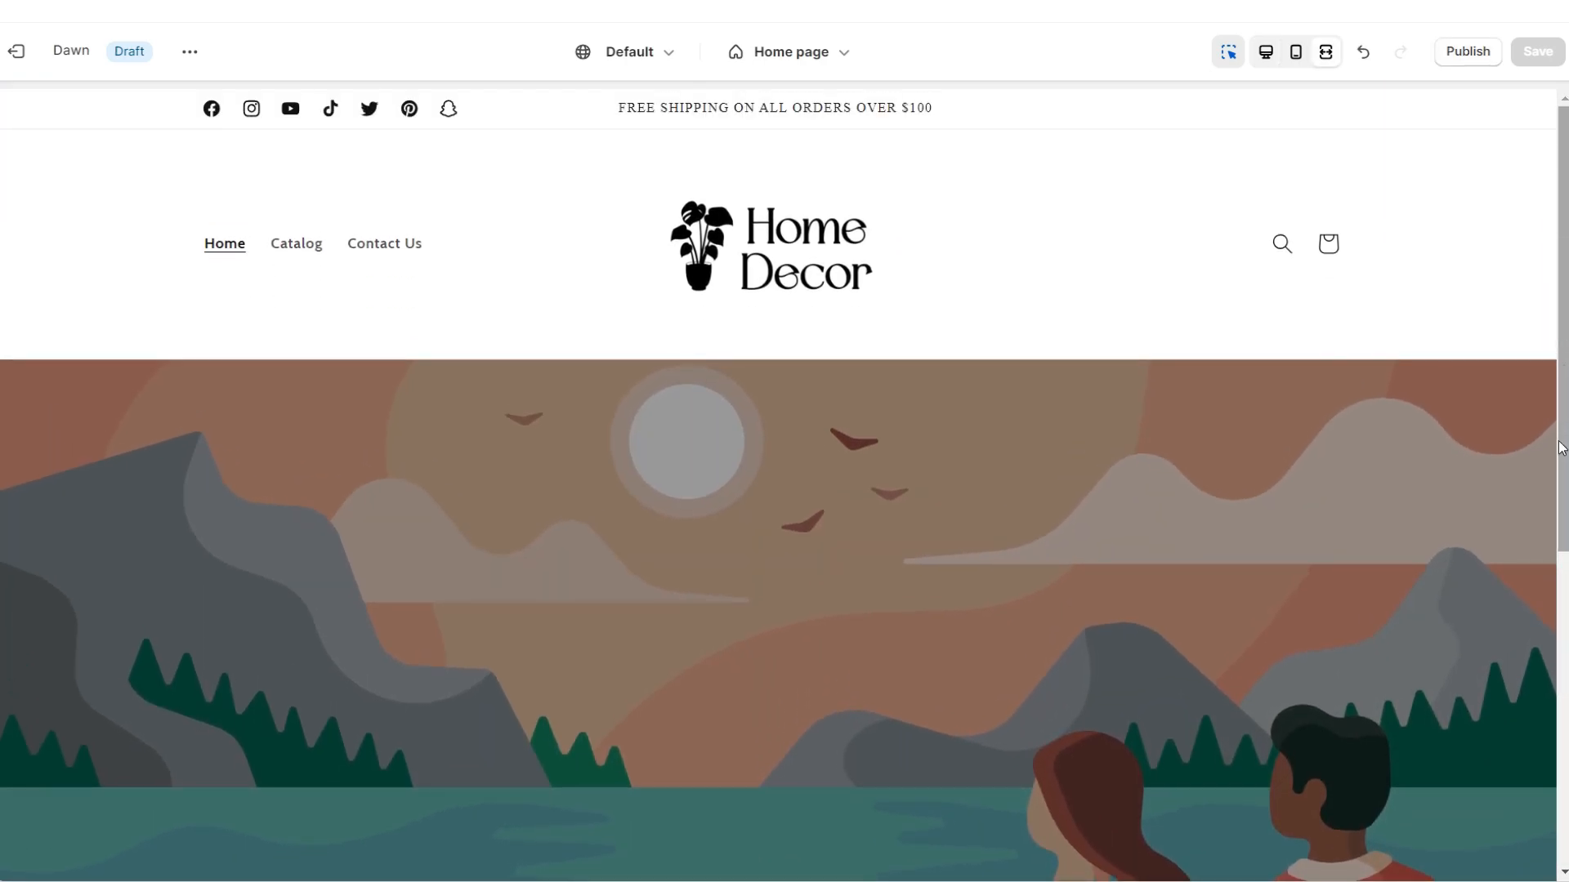
Add a Slideshow section to the template directly below the header and remove the Image banner section beneath it.
{"action": "scroll", "coordinate": [1561, 448], "scroll_direction": "down", "scroll_amount": 3}
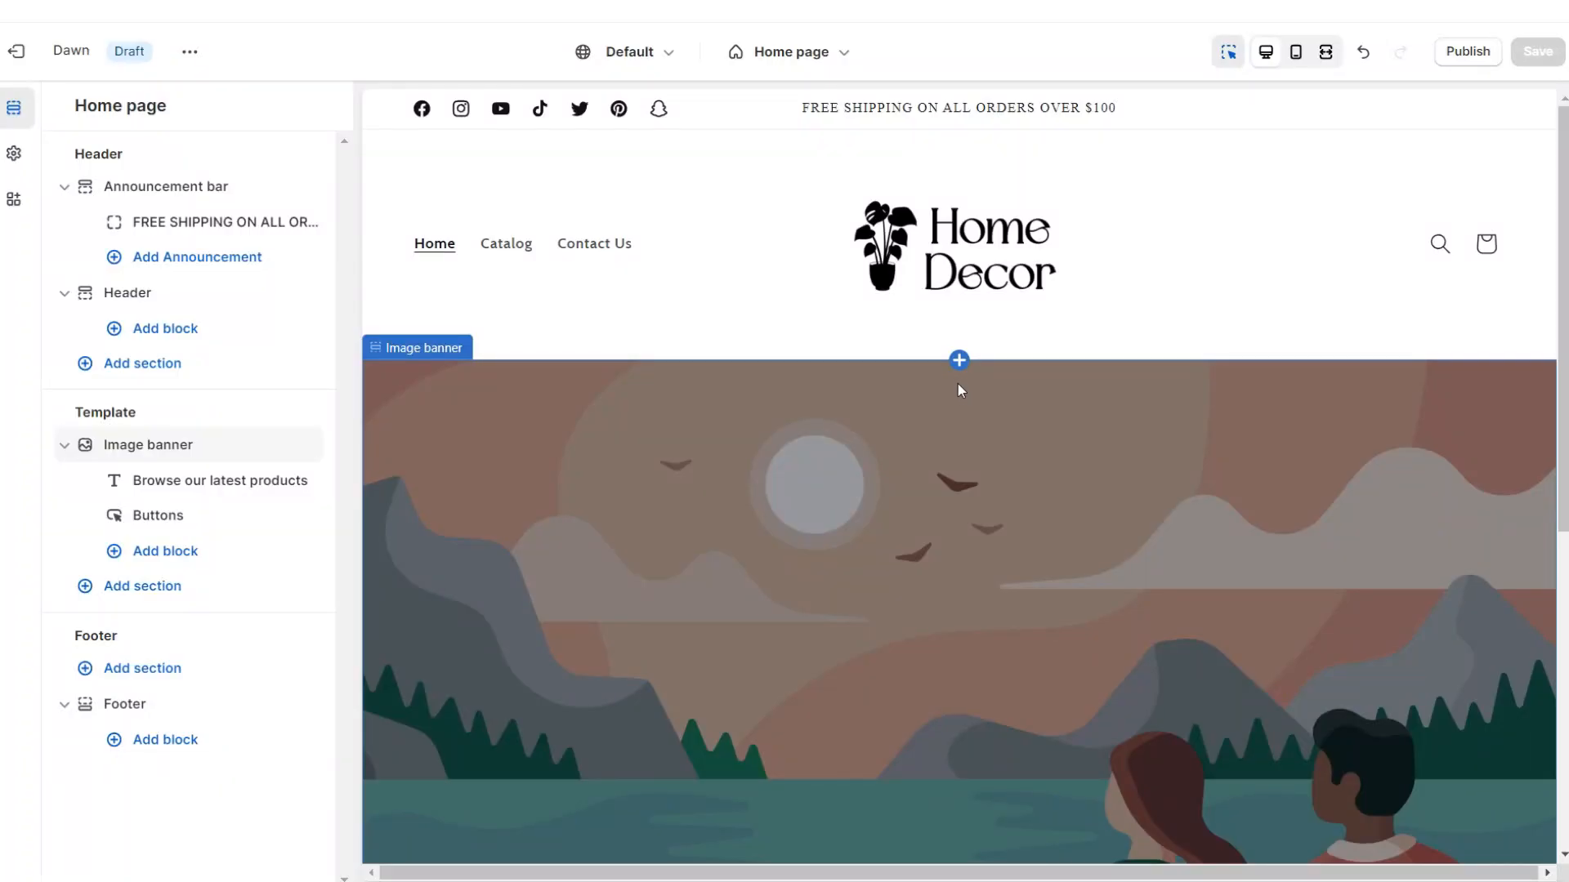
{"action": "mouse_move", "coordinate": [955, 358]}
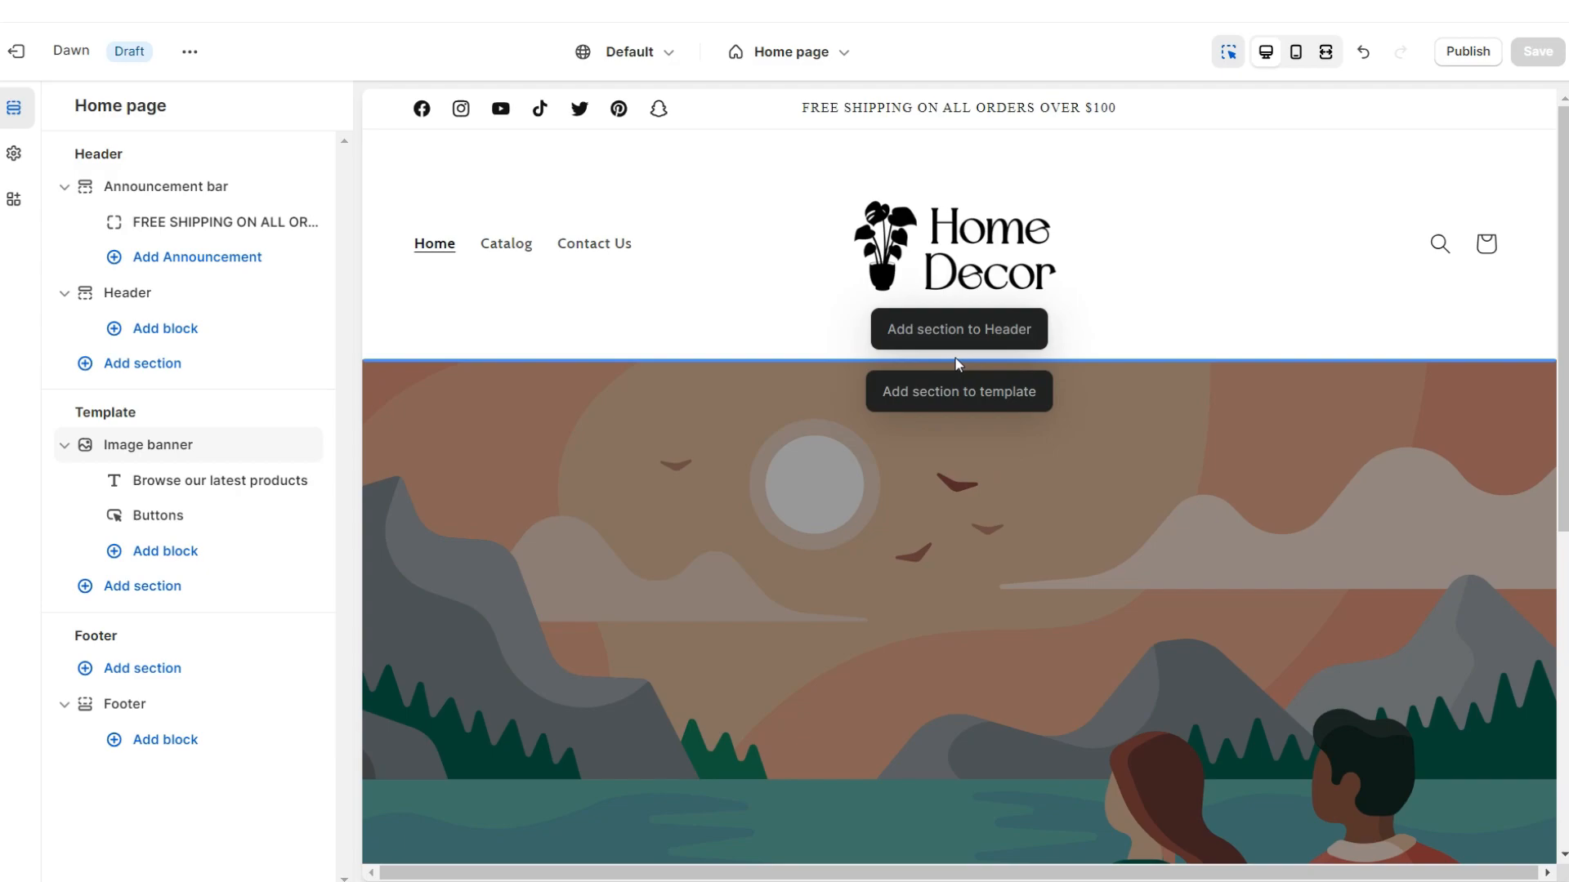
{"action": "left_click", "coordinate": [959, 391]}
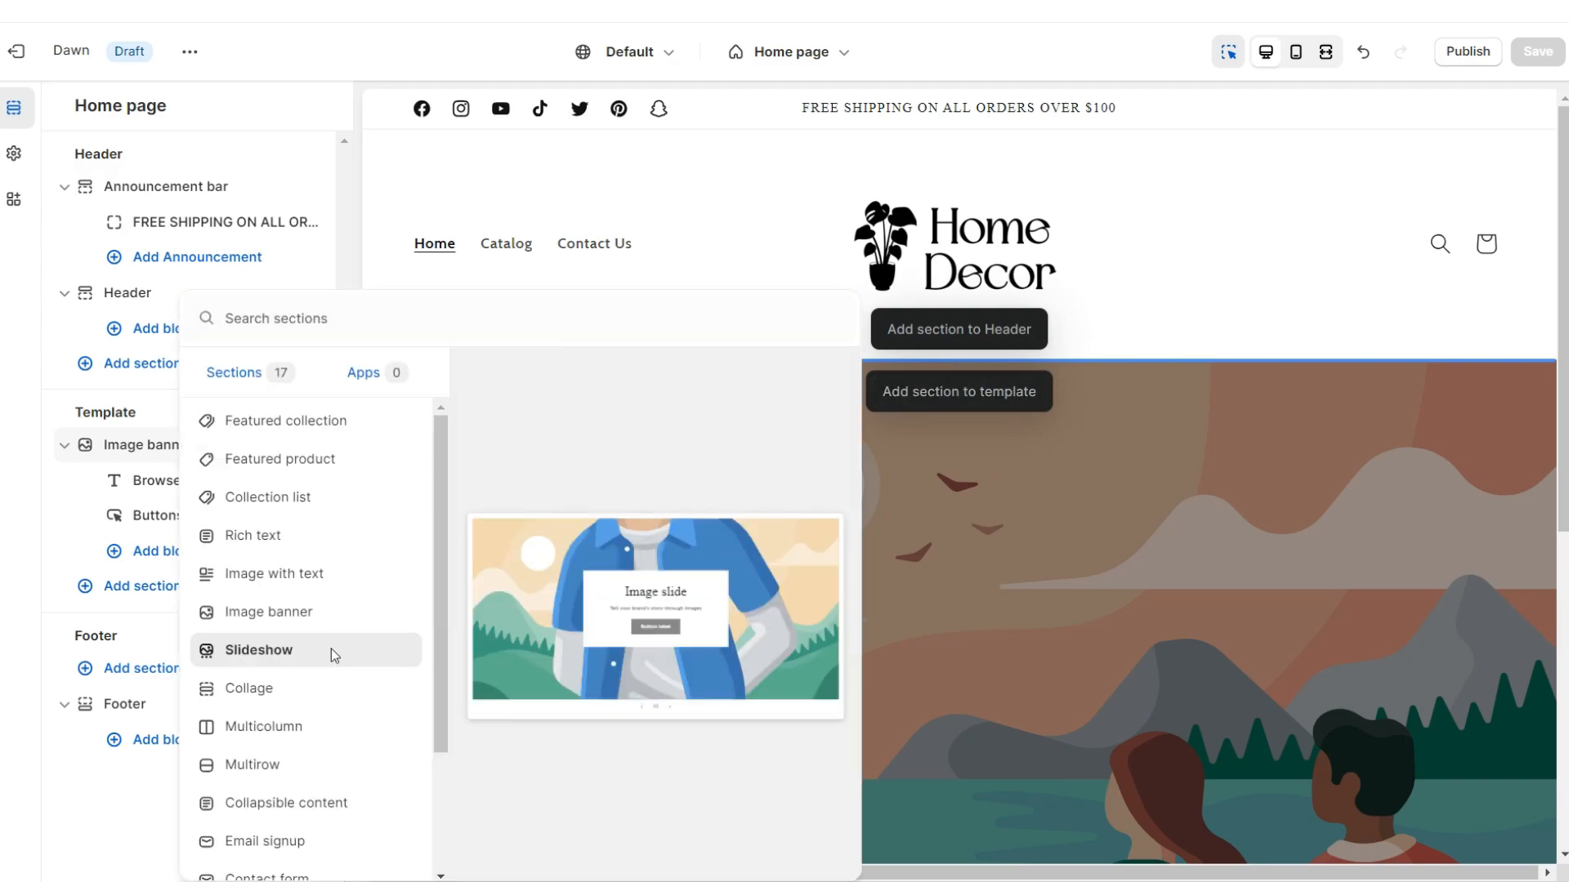
{"action": "left_click", "coordinate": [331, 651]}
{"action": "scroll", "coordinate": [455, 458], "scroll_direction": "down", "scroll_amount": 6}
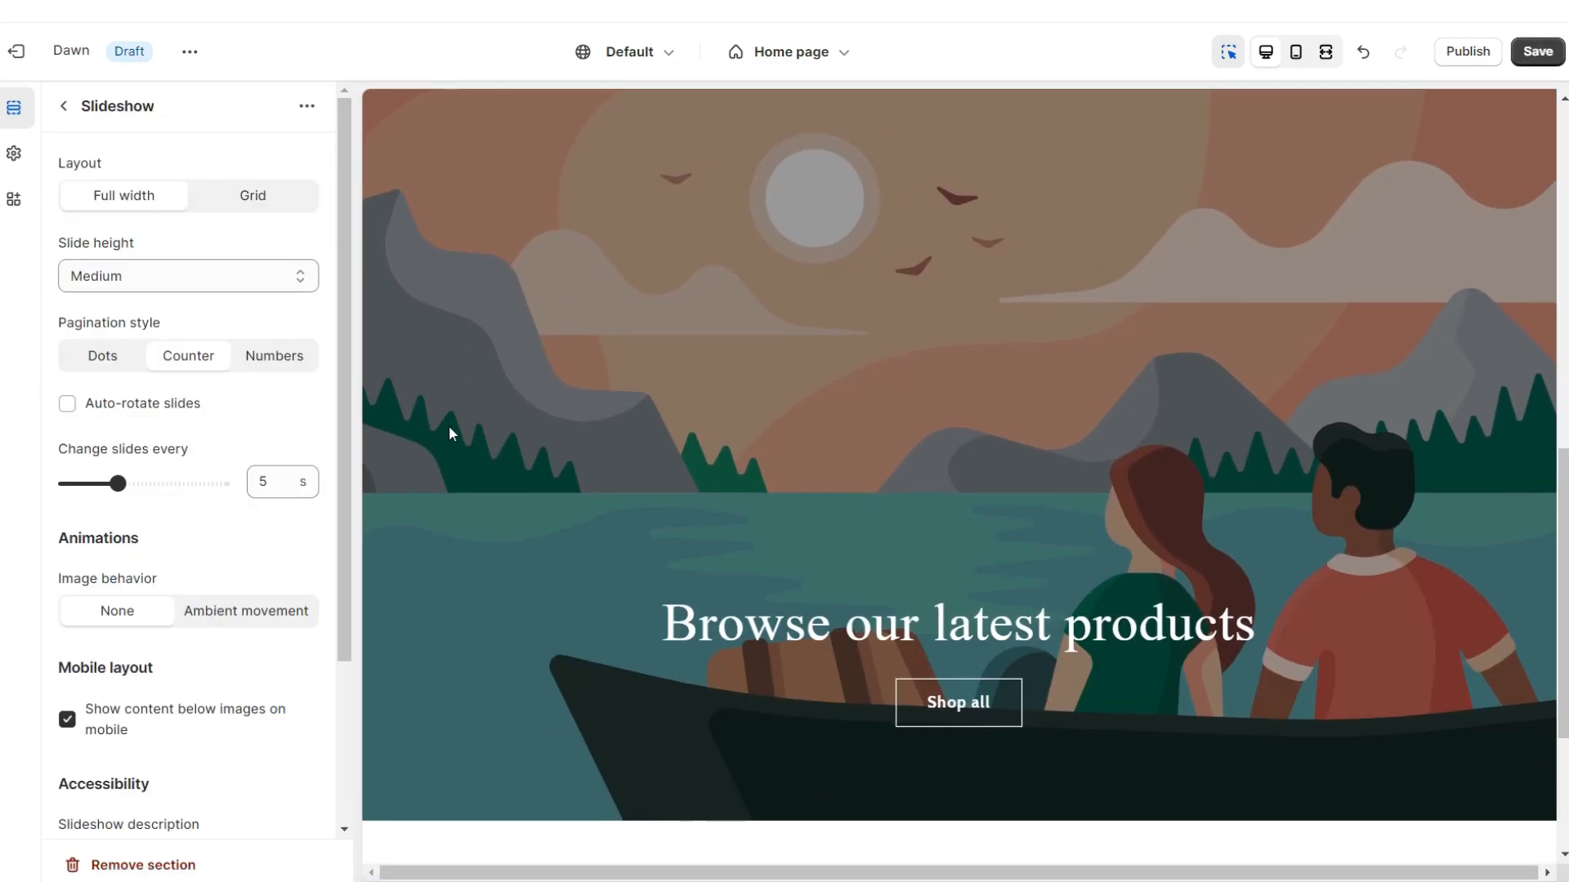
{"action": "left_click", "coordinate": [454, 430]}
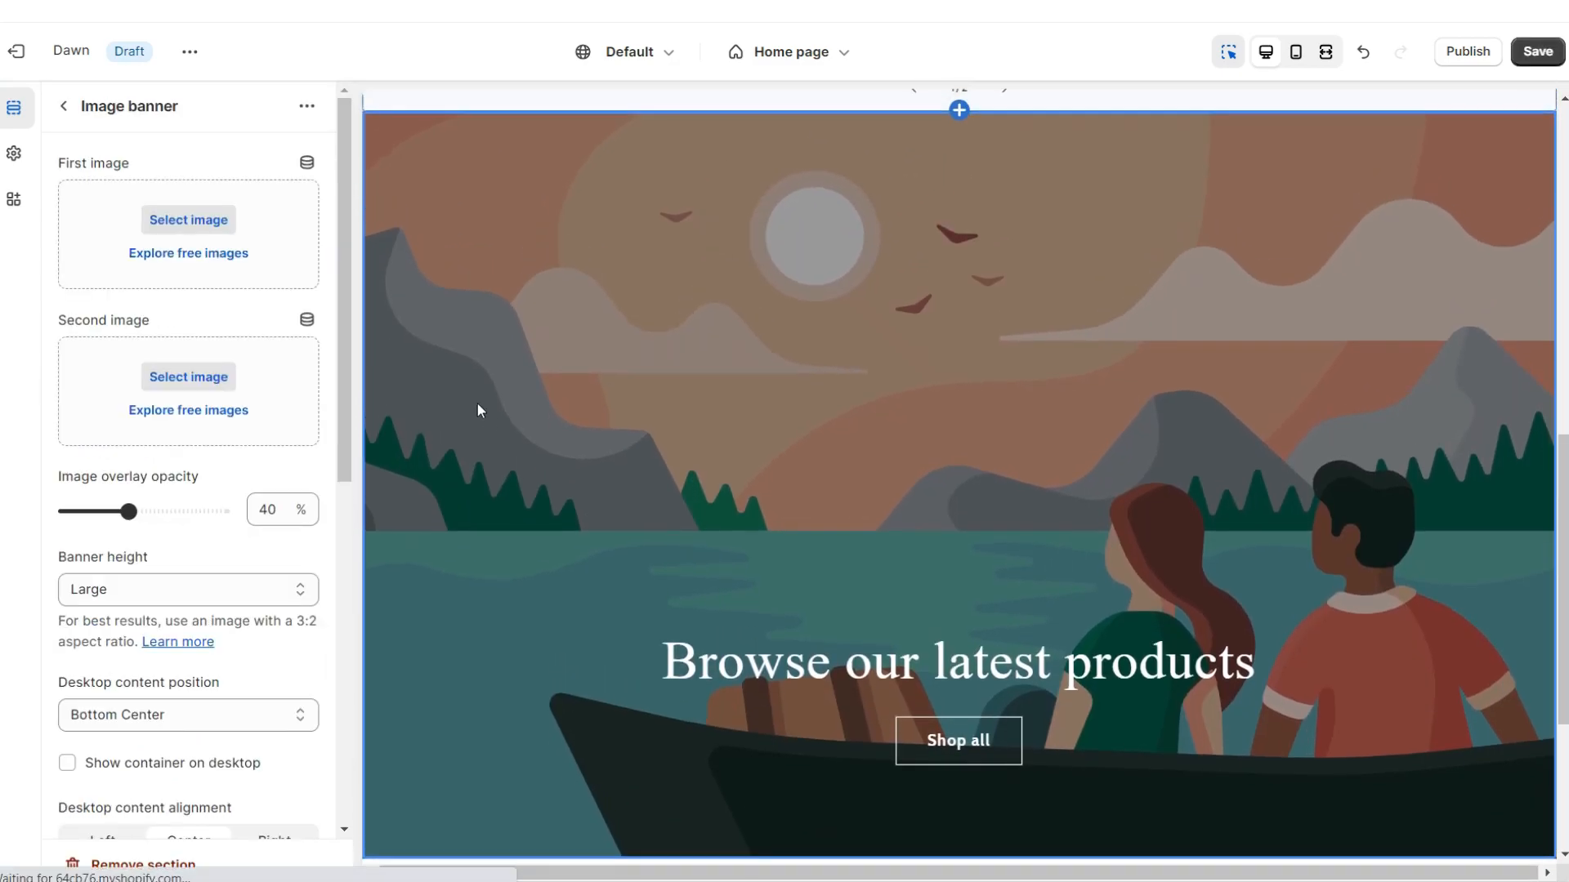
Clear the heading and subheading text of the first slide in the slideshow.
{"action": "triple_click", "coordinate": [148, 417]}
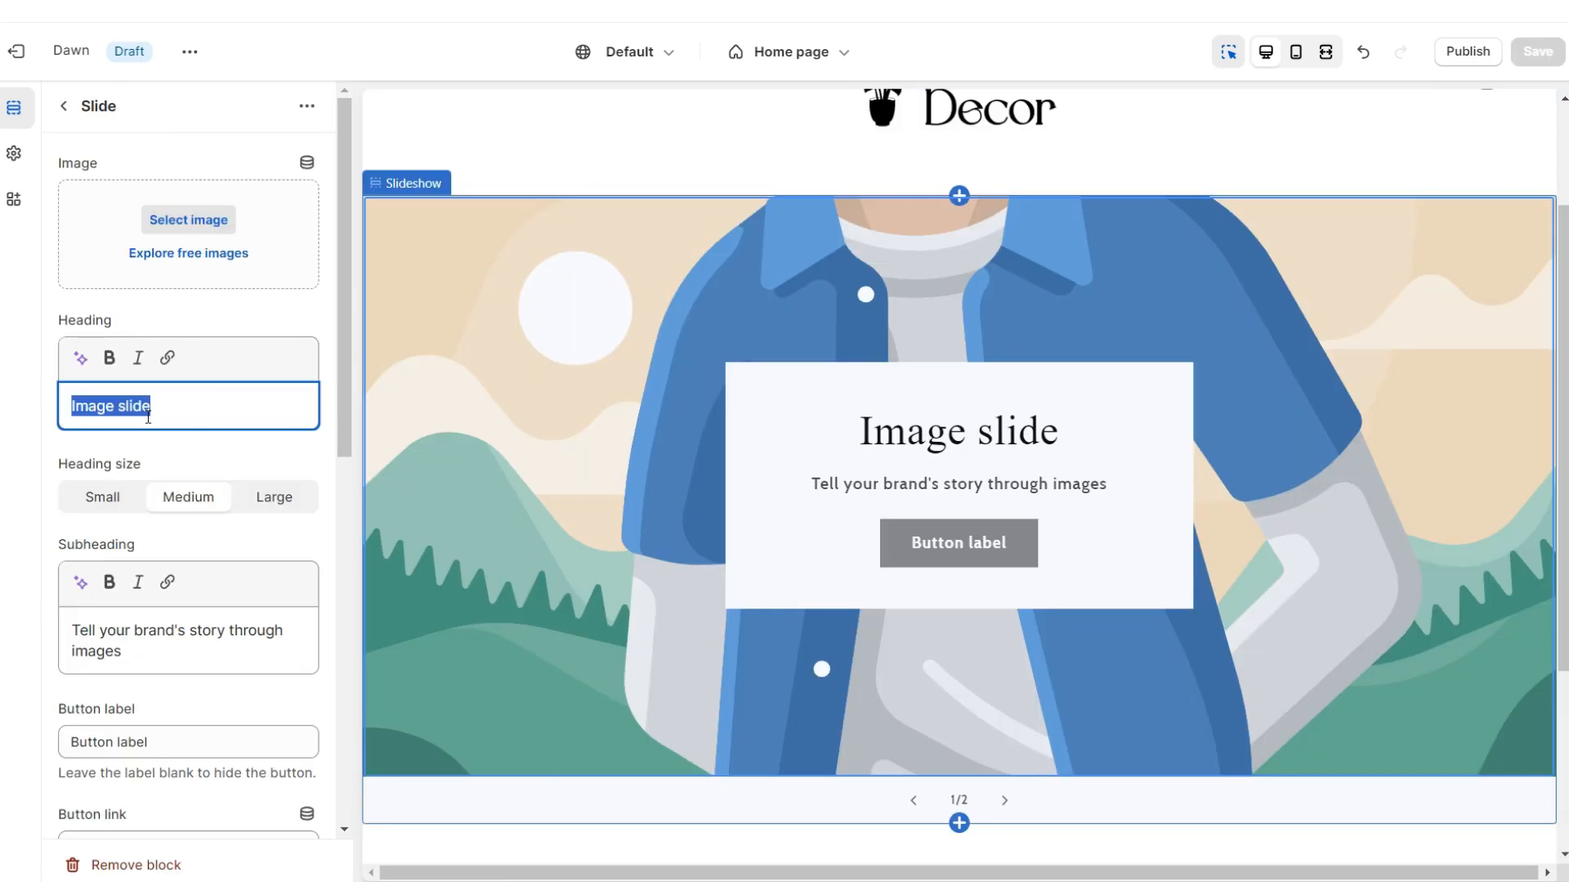
{"action": "key", "text": "BackSpace"}
{"action": "triple_click", "coordinate": [99, 636]}
{"action": "key", "text": "BackSpace"}
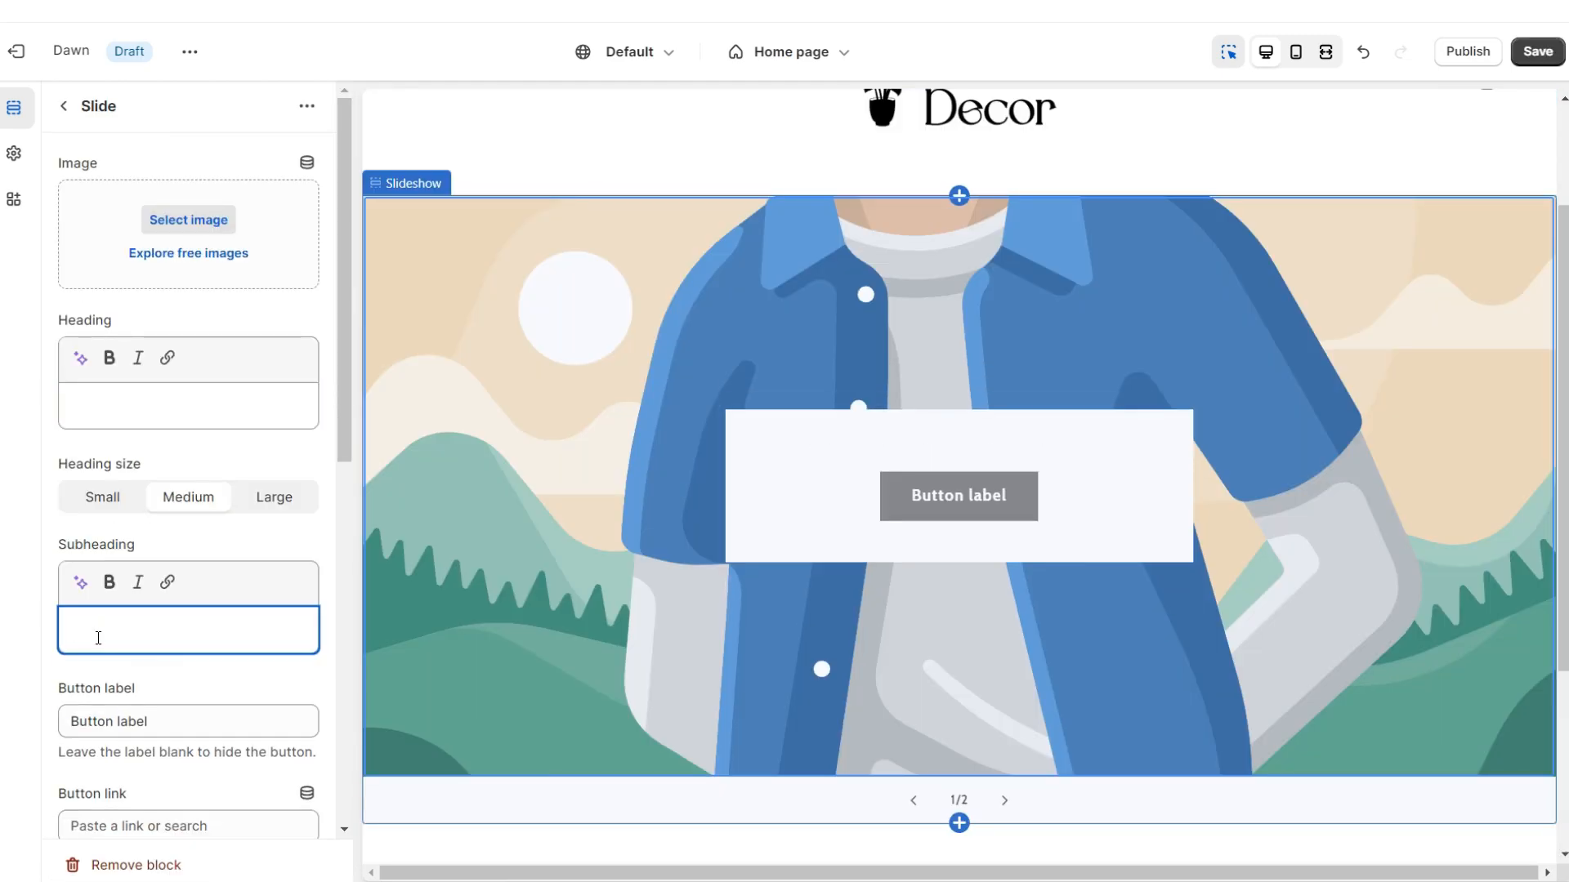
Position the first slide's desktop content at Bottom center without a container and apply the outline button style.
{"action": "scroll", "coordinate": [67, 448], "scroll_direction": "down", "scroll_amount": 8}
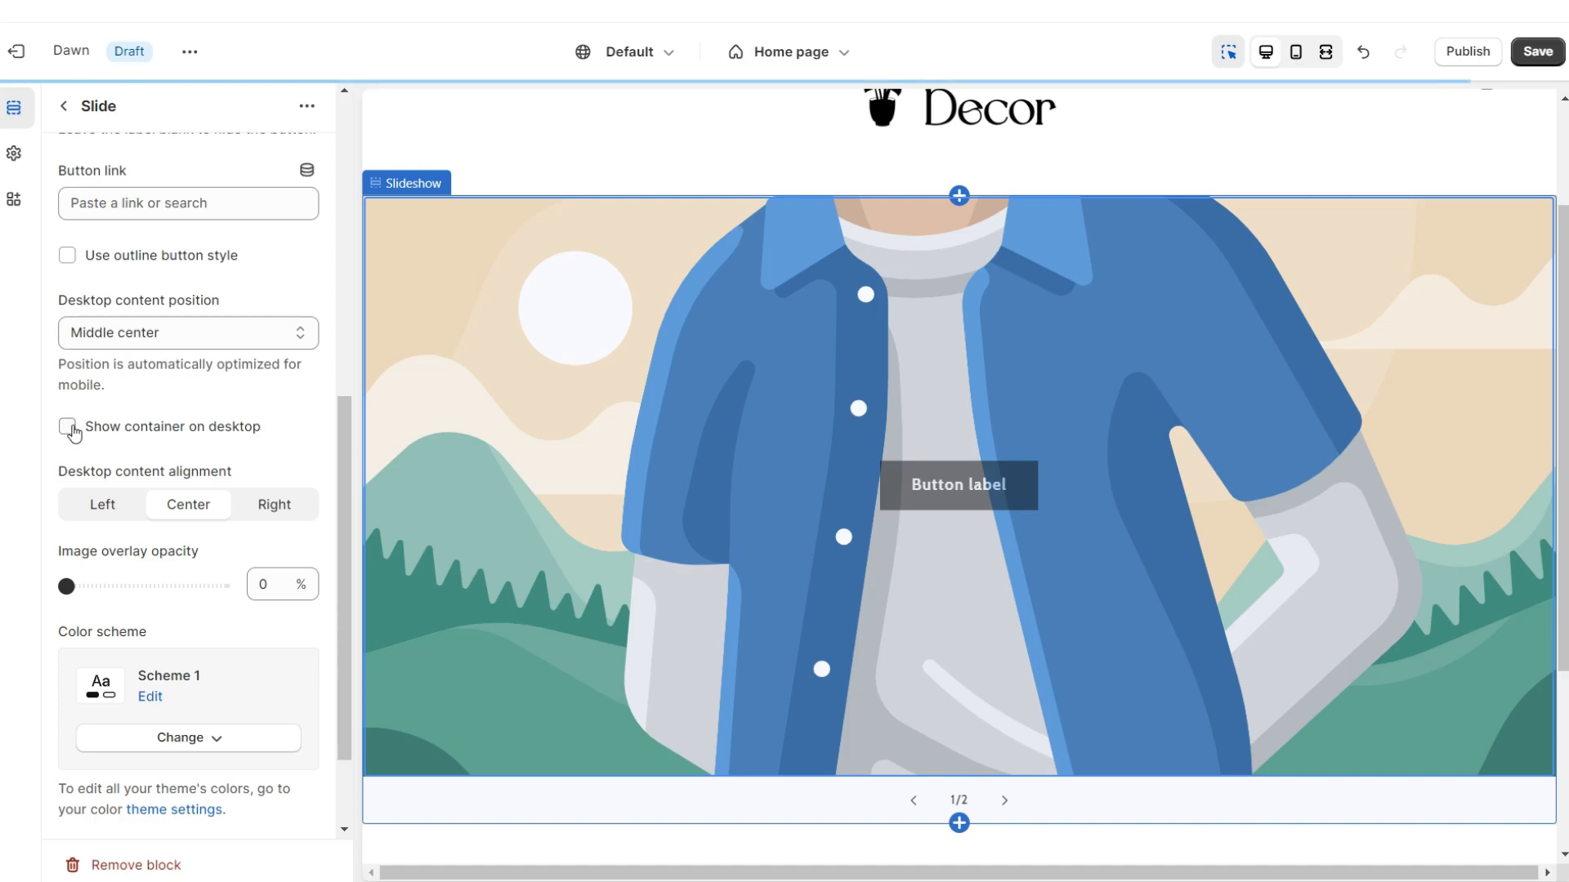
{"action": "left_click", "coordinate": [131, 329]}
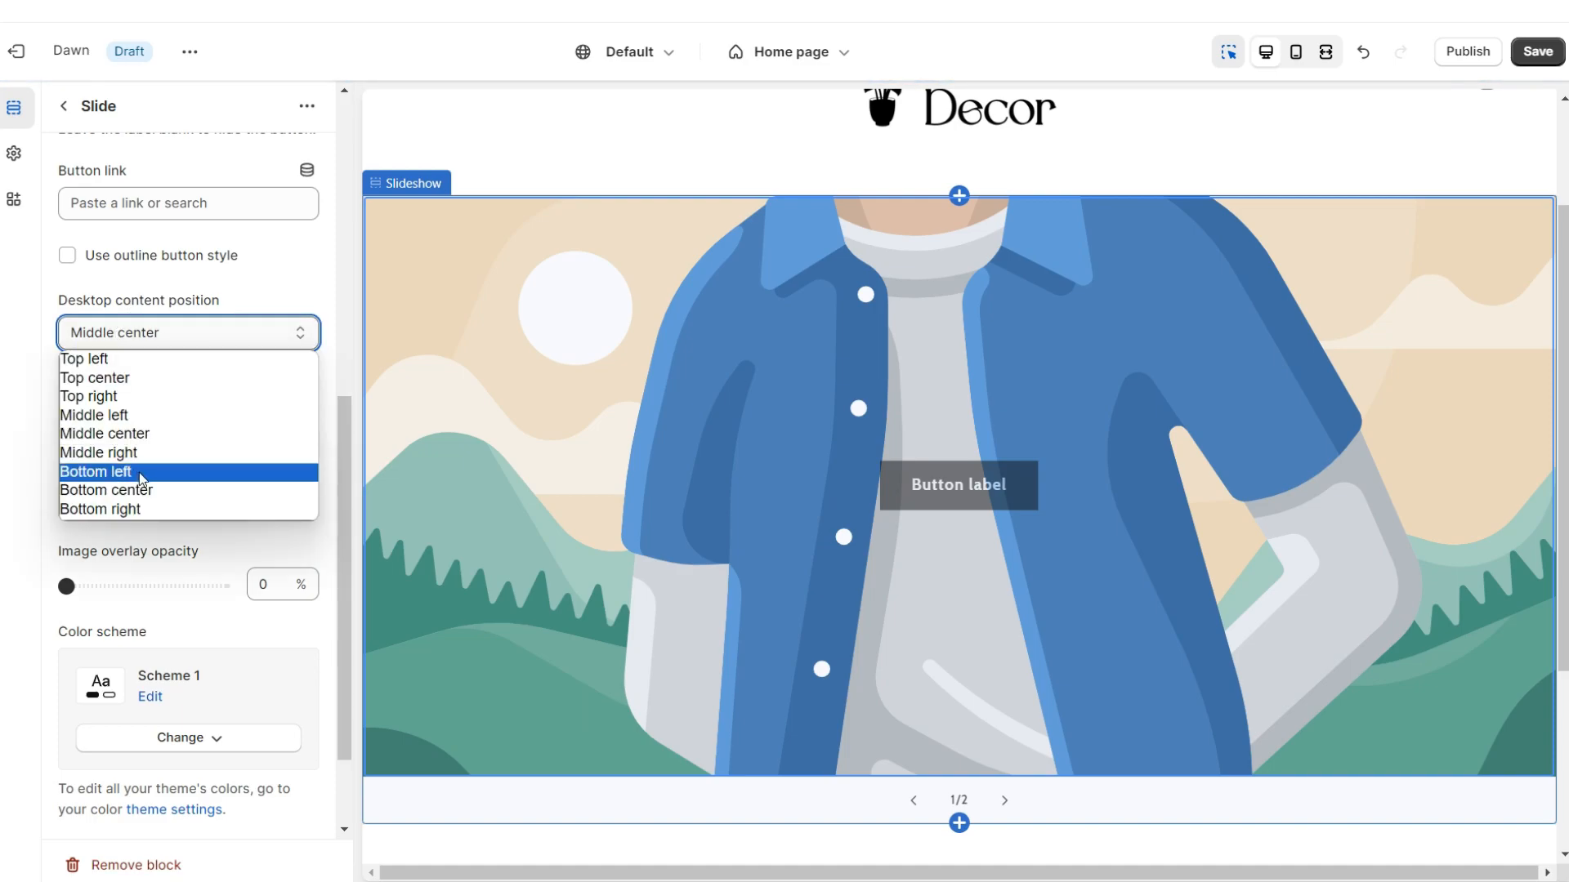
{"action": "left_click", "coordinate": [152, 488]}
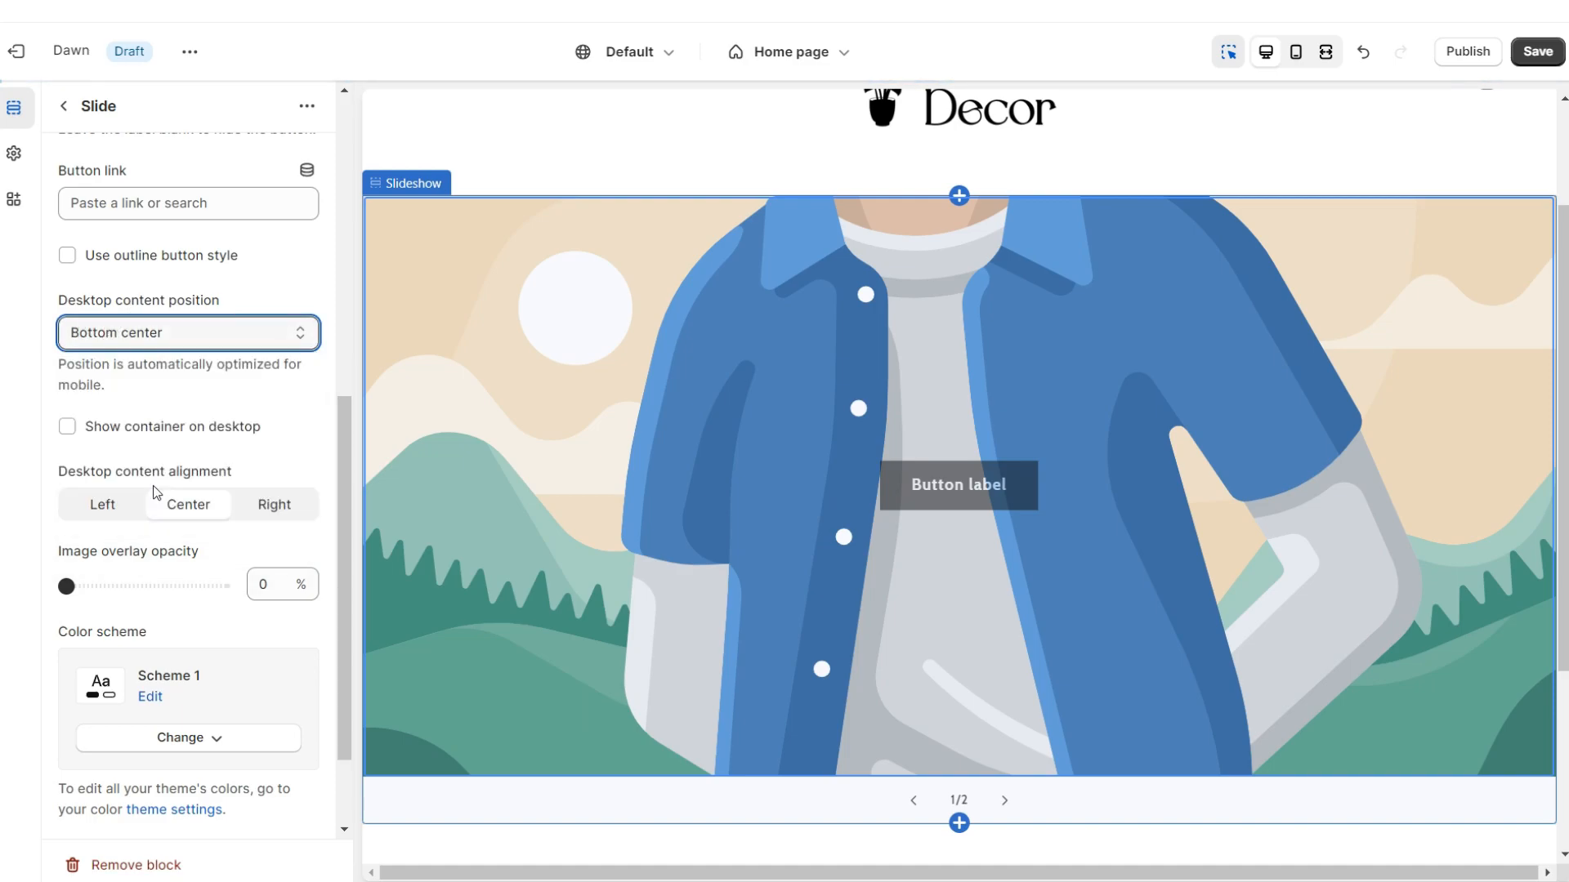
{"action": "left_click", "coordinate": [68, 258]}
{"action": "scroll", "coordinate": [115, 302], "scroll_direction": "up", "scroll_amount": 3}
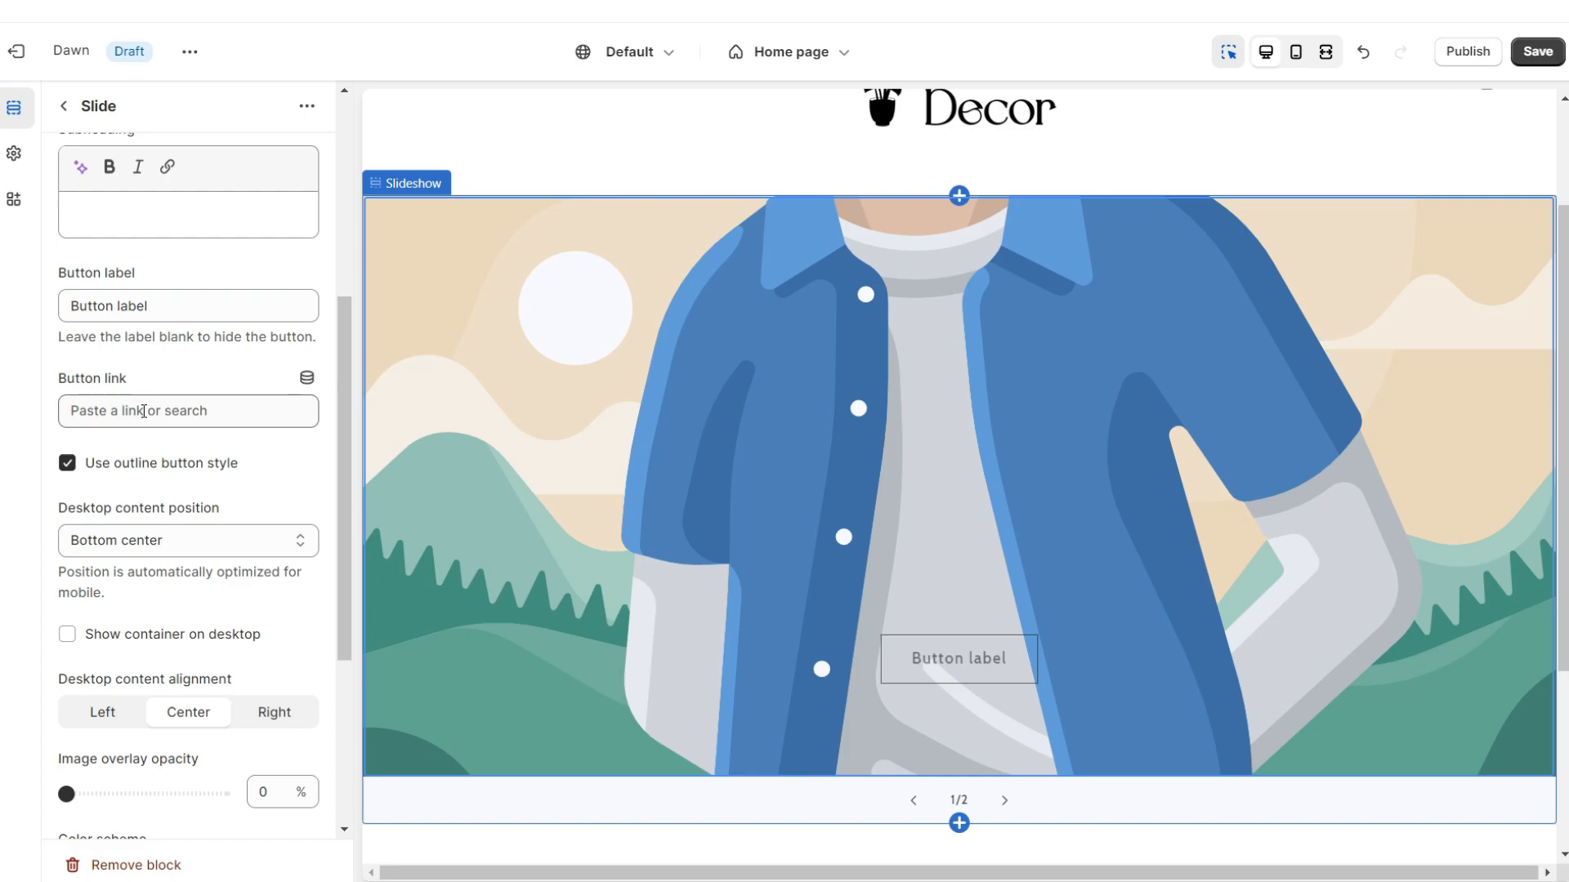
Set the second slide's desktop content position to Bottom center, with an outline-style button labelled SHOP NOW.
{"action": "left_click", "coordinate": [1003, 816]}
{"action": "left_click", "coordinate": [1004, 811]}
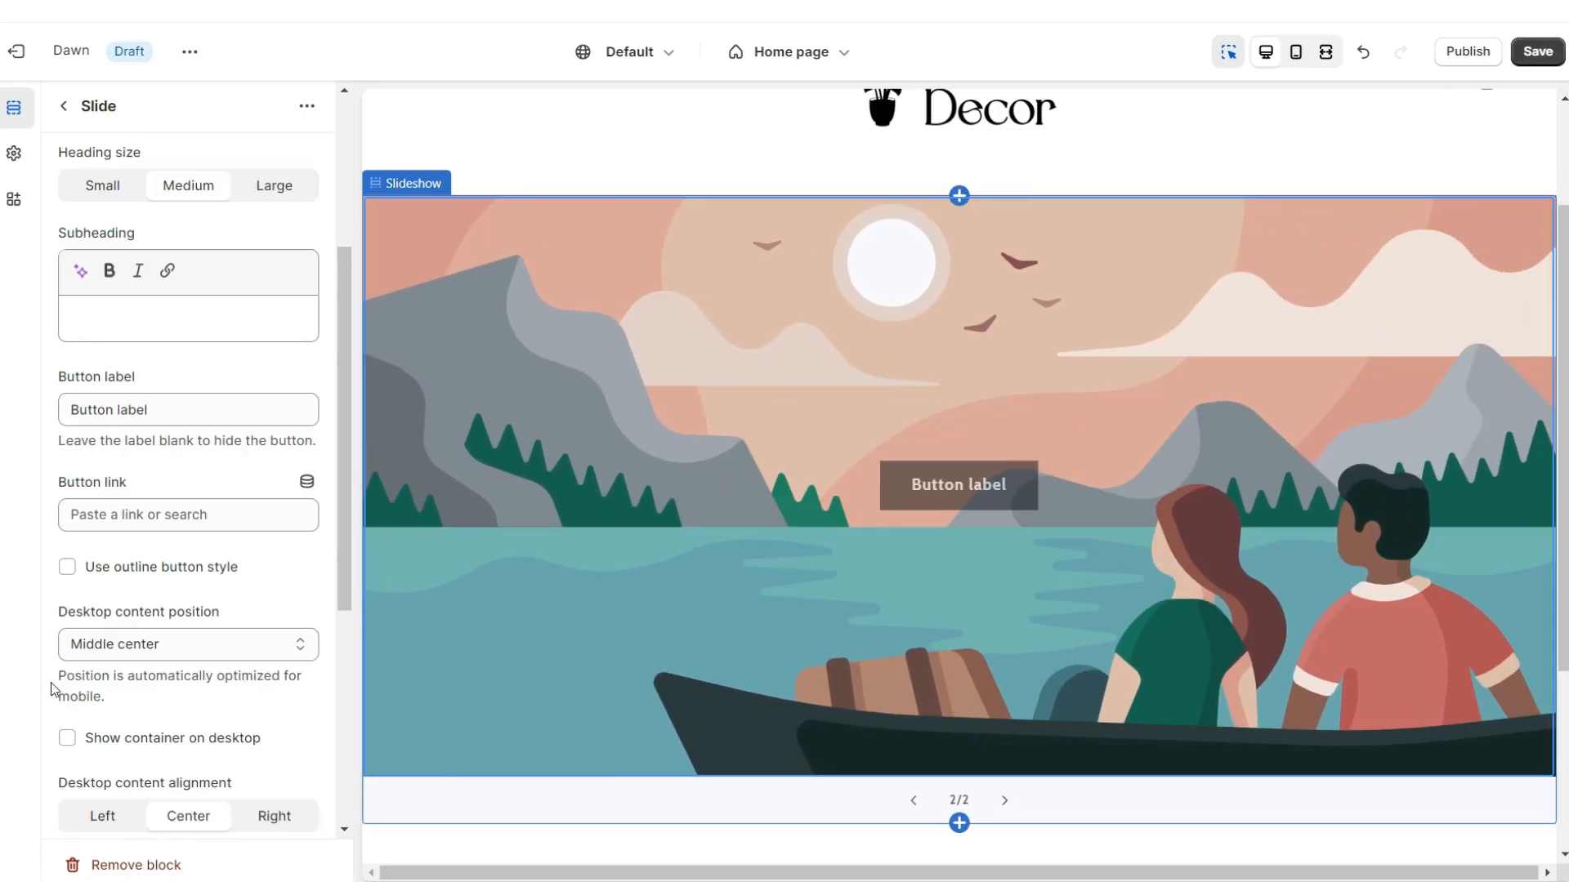
{"action": "key", "text": "Down"}
{"action": "key", "text": "Down"}
{"action": "key", "text": "Down"}
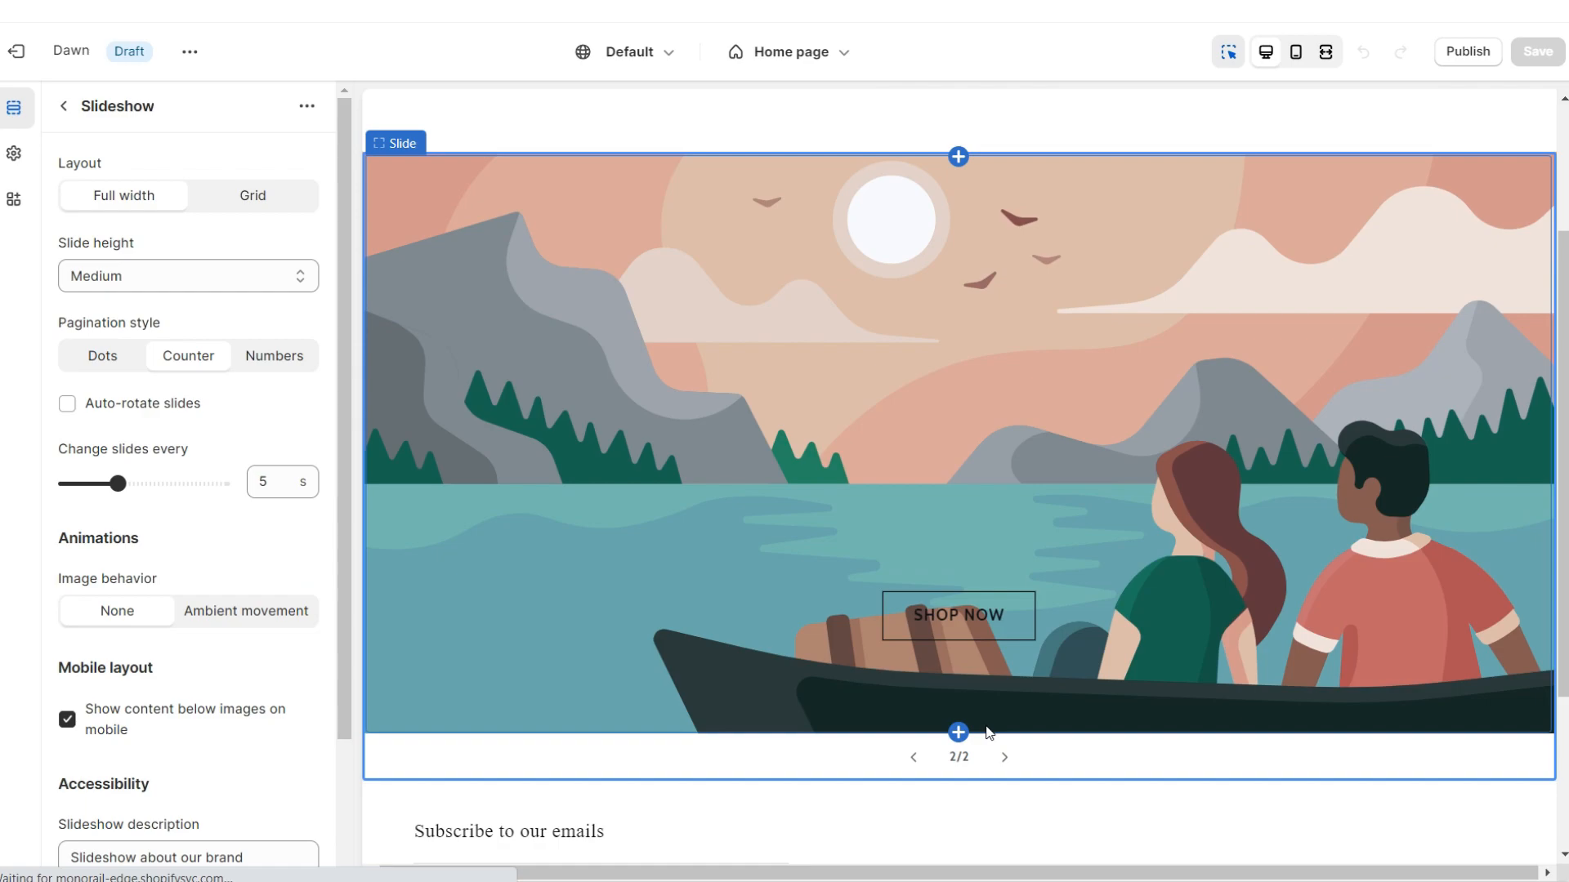
Add a third slide with an outline button SHOP THIS COLLECTION linked to All collections, move its content to the bottom, and preview the slides.
{"action": "left_click", "coordinate": [959, 732]}
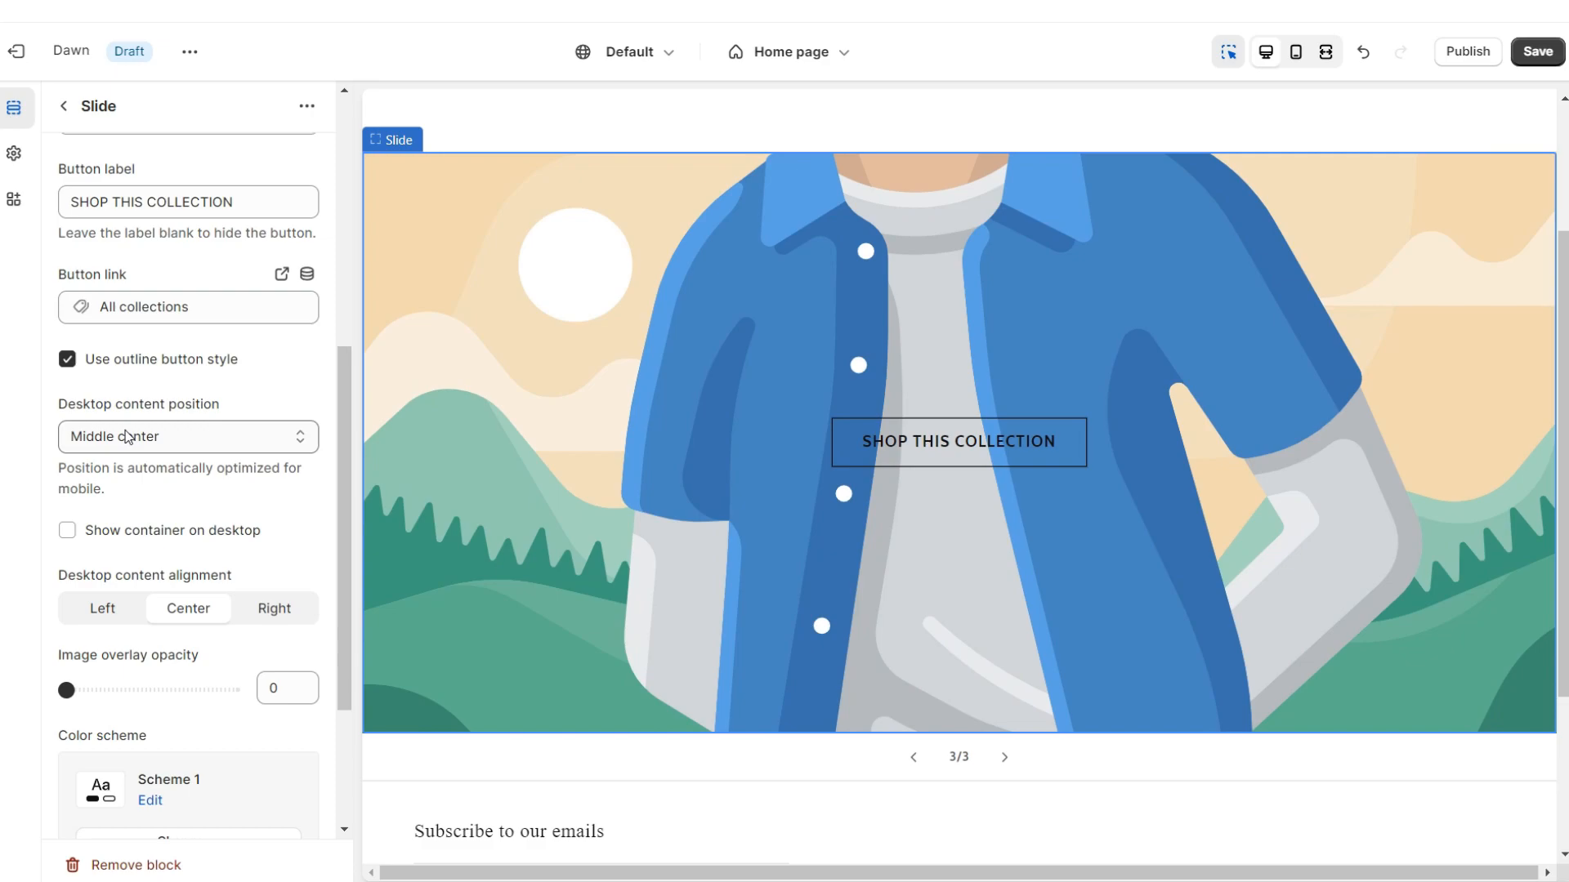
{"action": "left_click", "coordinate": [127, 437]}
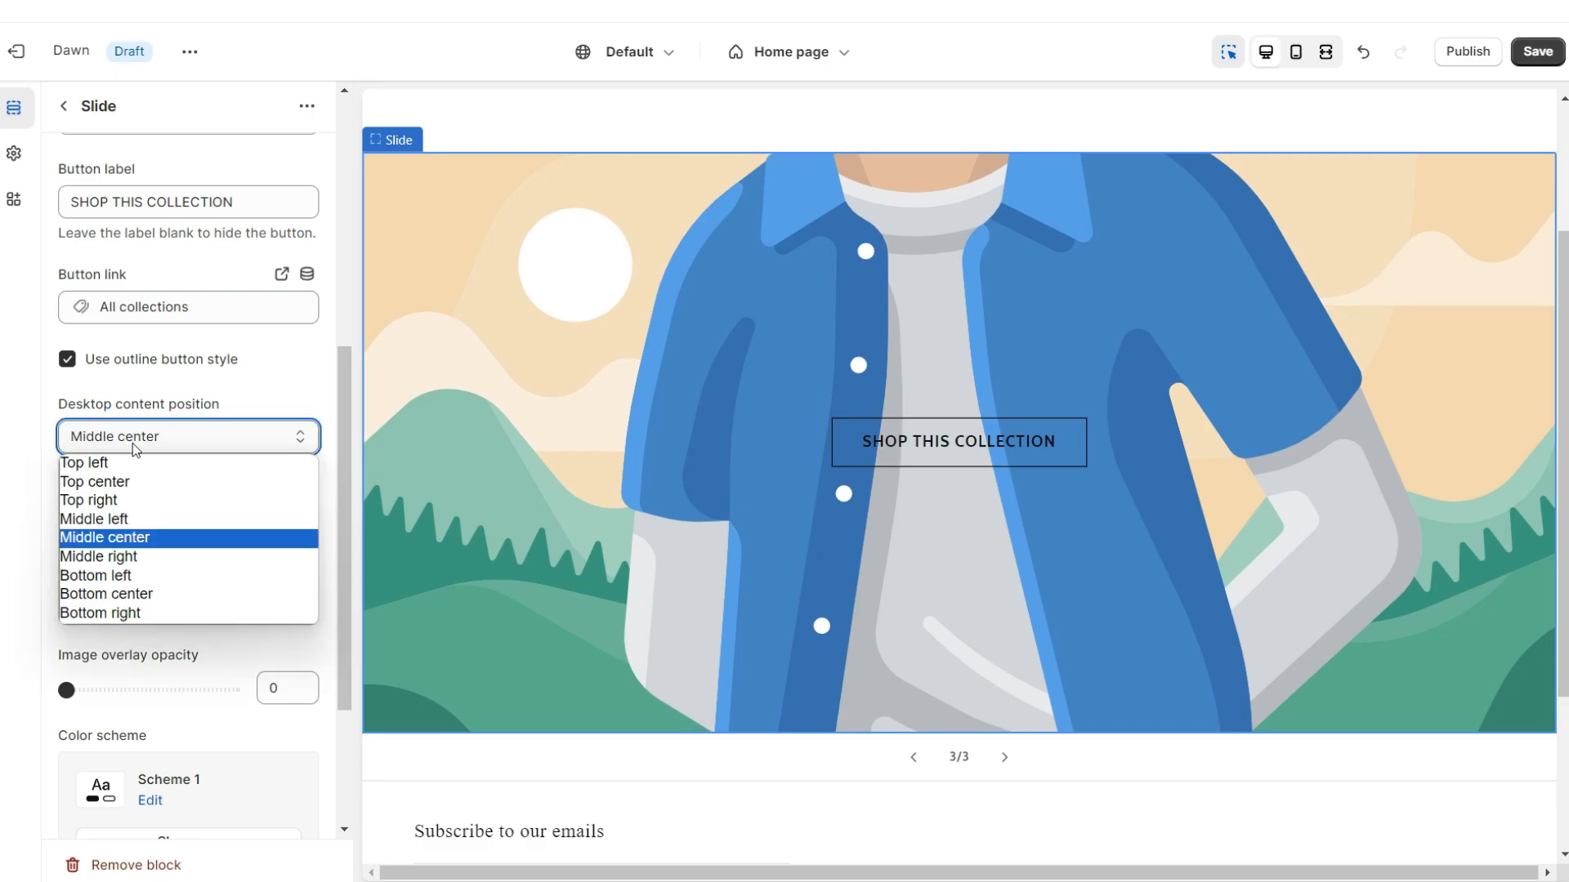
{"action": "left_click", "coordinate": [122, 575]}
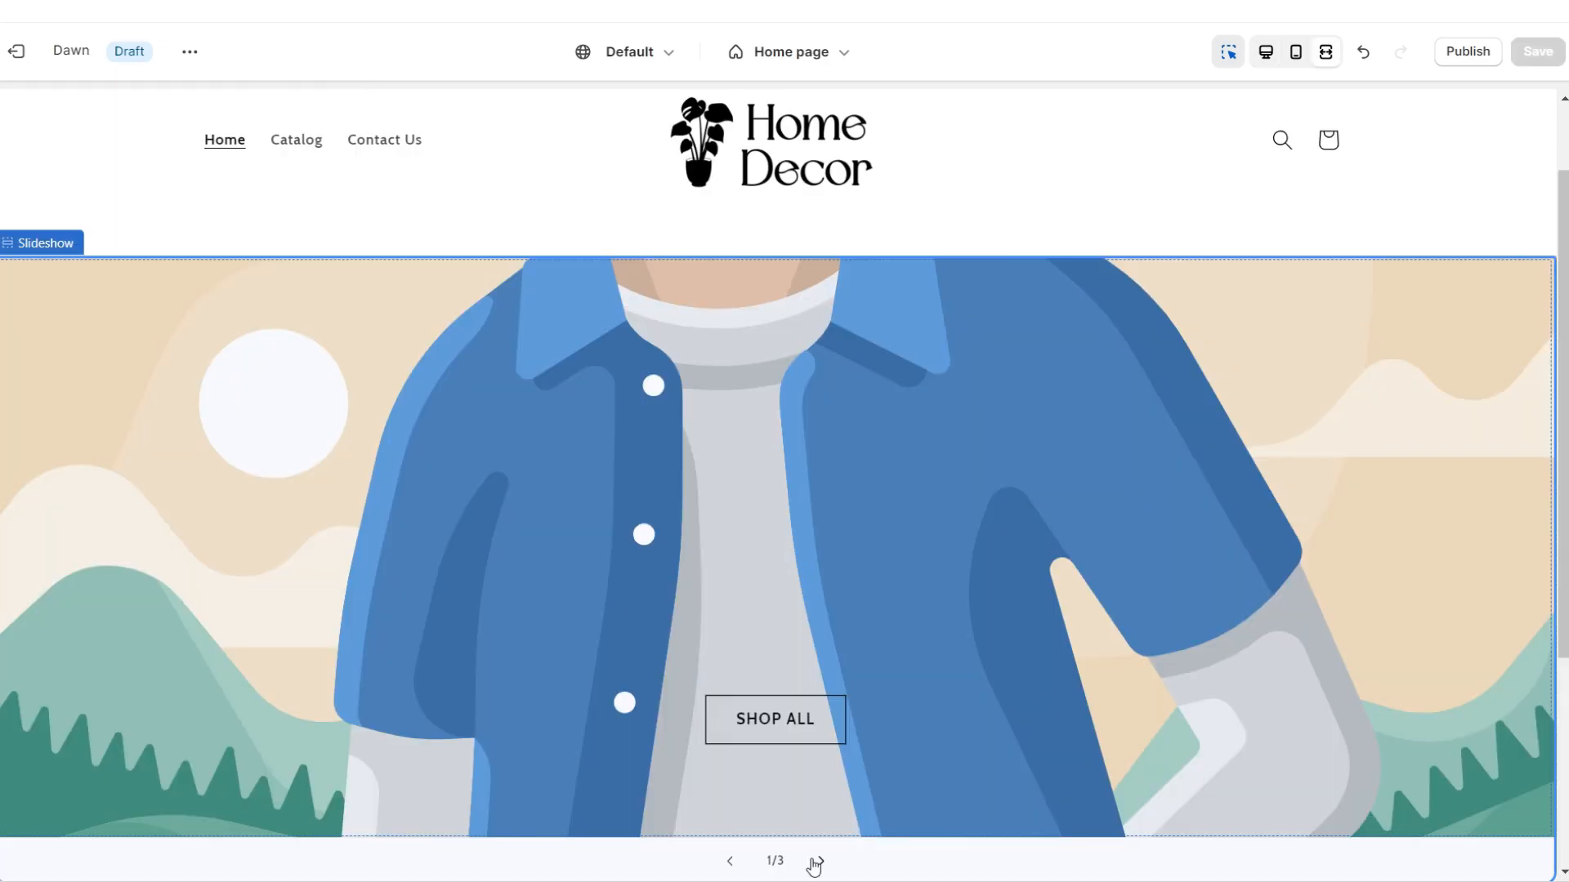
{"action": "left_click", "coordinate": [817, 862]}
{"action": "left_click", "coordinate": [817, 862]}
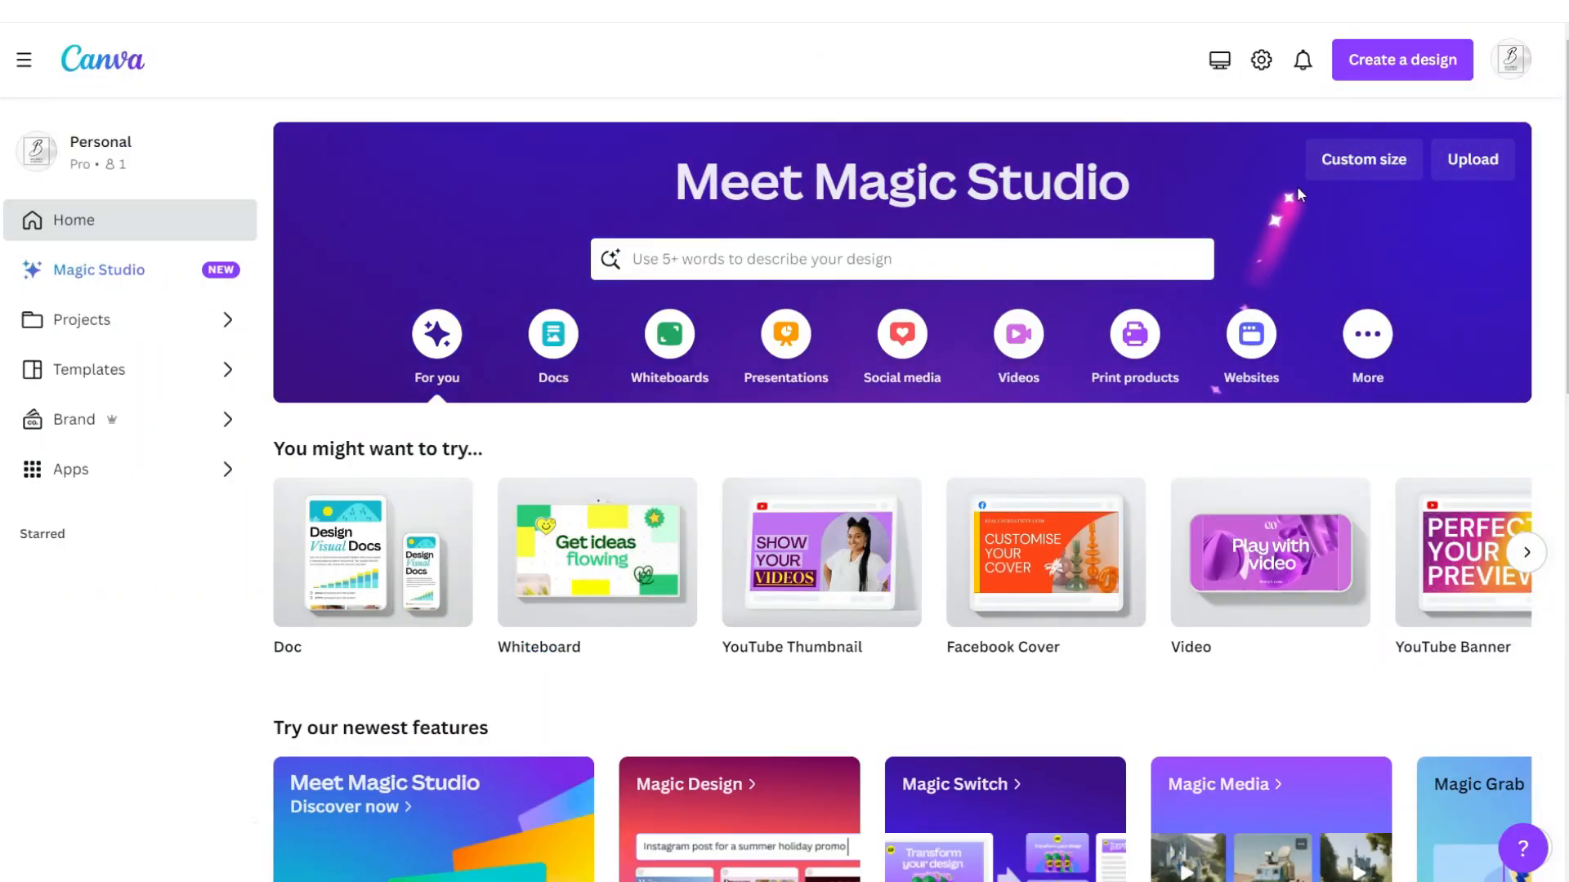
Switch to Canva and create a new custom-size design of 4320 × 2160 px.
{"action": "left_click", "coordinate": [1328, 166]}
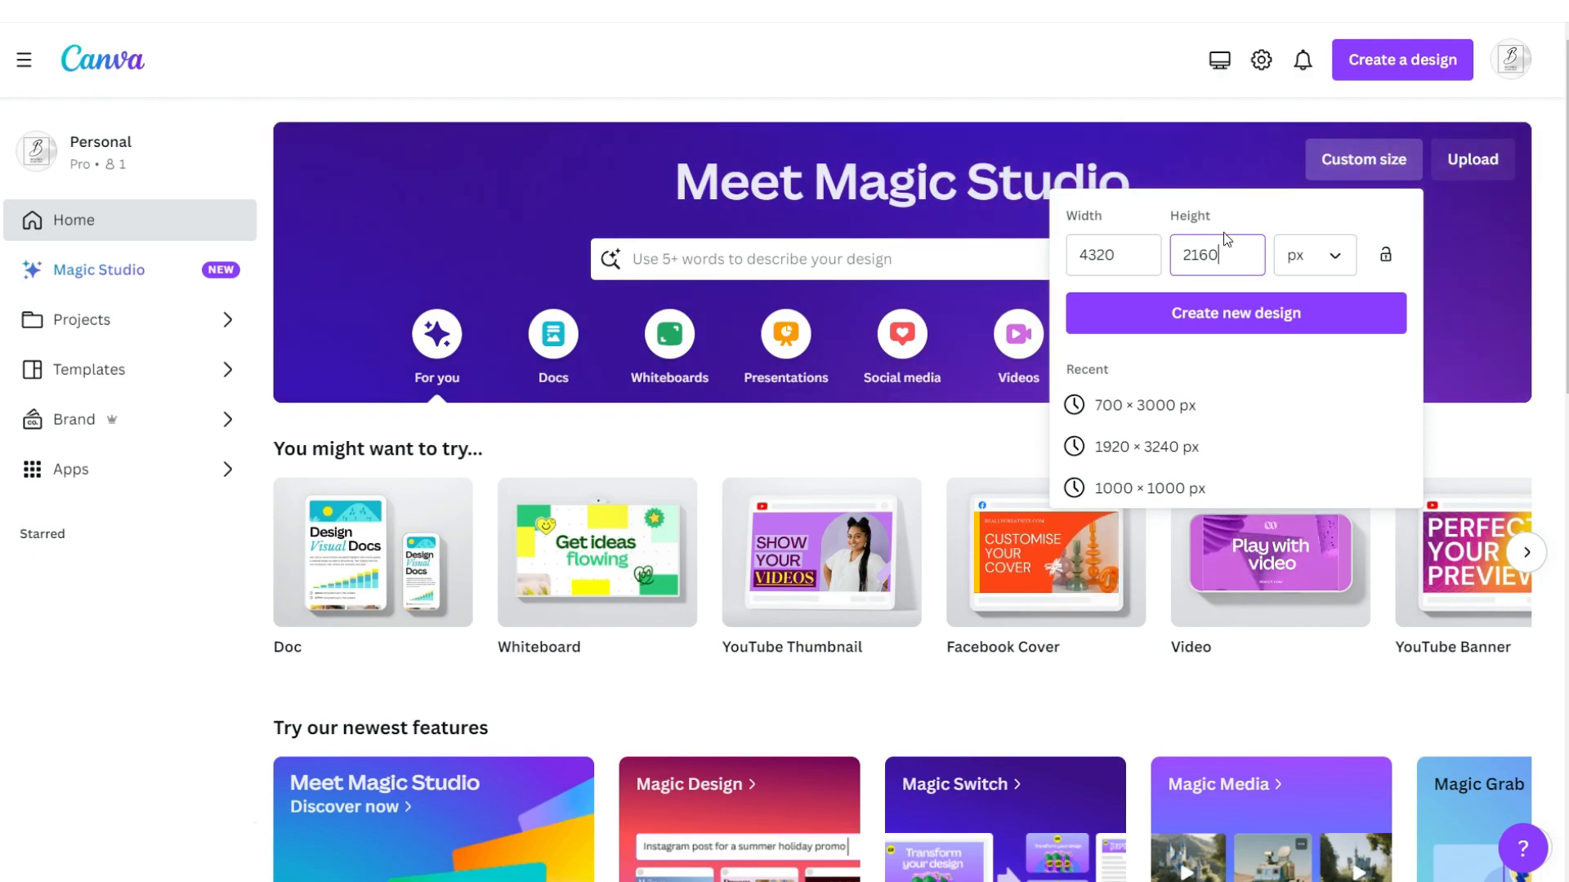
{"action": "left_click", "coordinate": [1218, 319]}
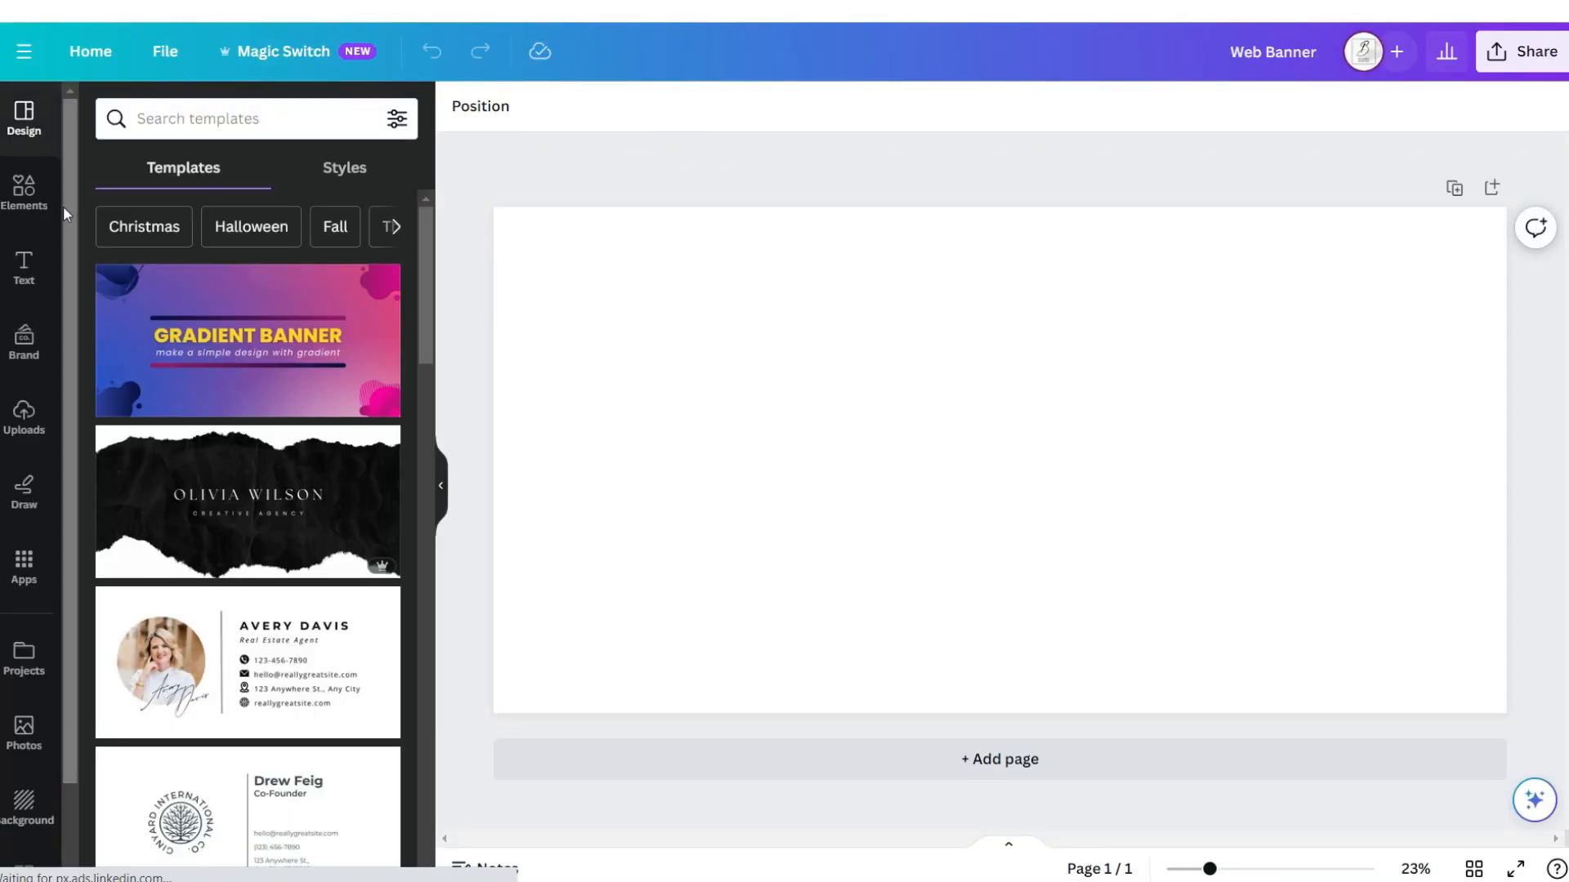
Fill the blank banner with a three-column grid and reduce its grid spacing to the minimum.
{"action": "left_click", "coordinate": [36, 206]}
{"action": "scroll", "coordinate": [322, 567], "scroll_direction": "down", "scroll_amount": 15}
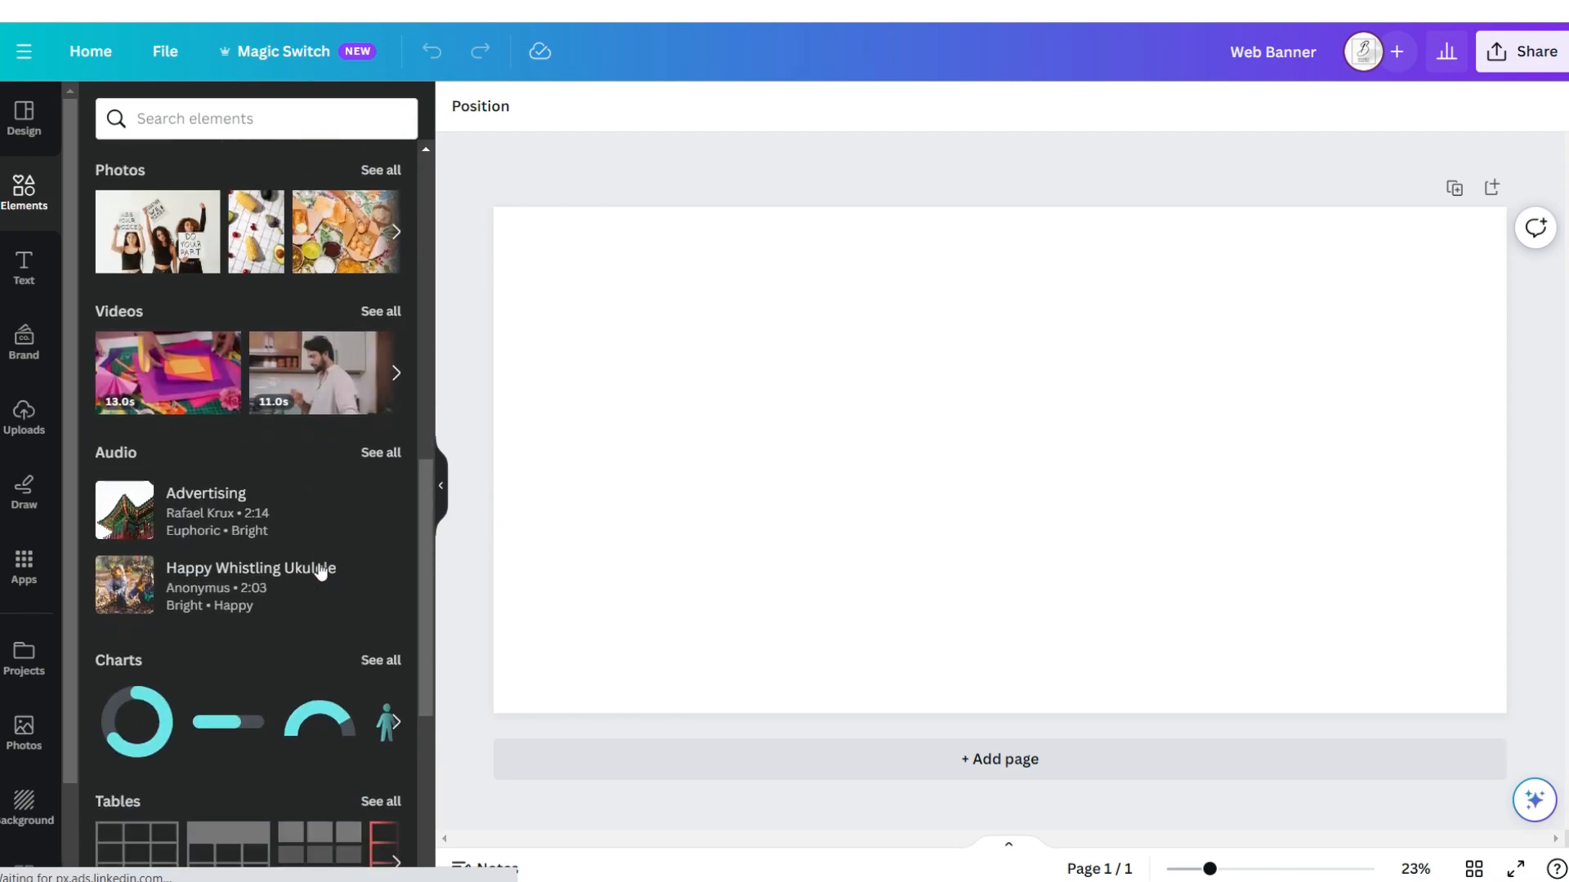
{"action": "left_click", "coordinate": [377, 629]}
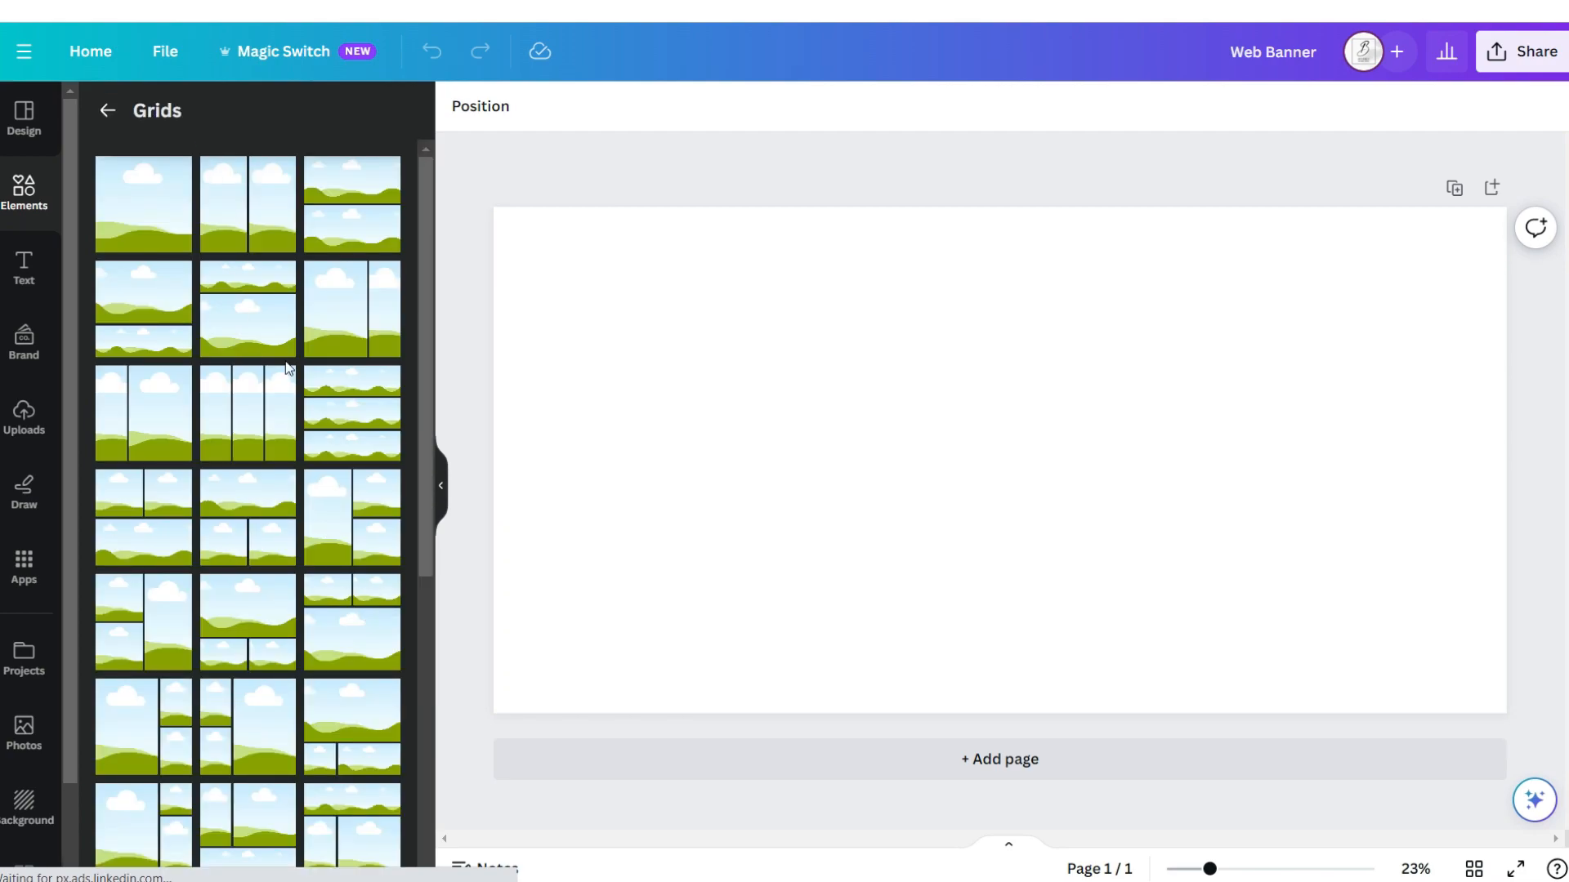
{"action": "left_click", "coordinate": [258, 428]}
{"action": "left_click", "coordinate": [531, 105]}
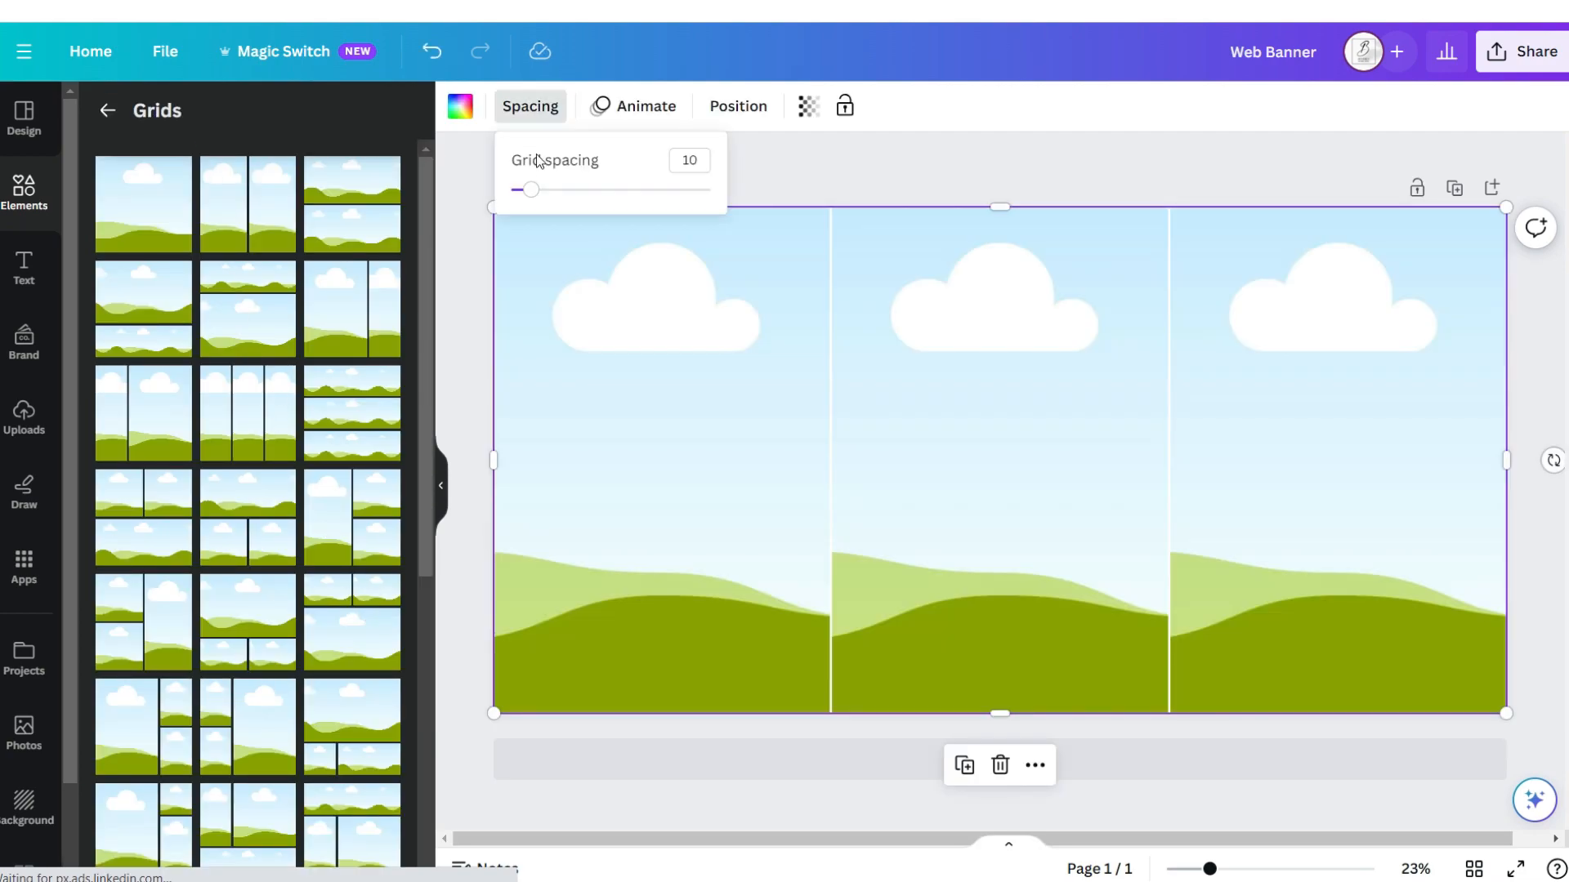
{"action": "left_click_drag", "start_coordinate": [530, 197], "coordinate": [515, 193]}
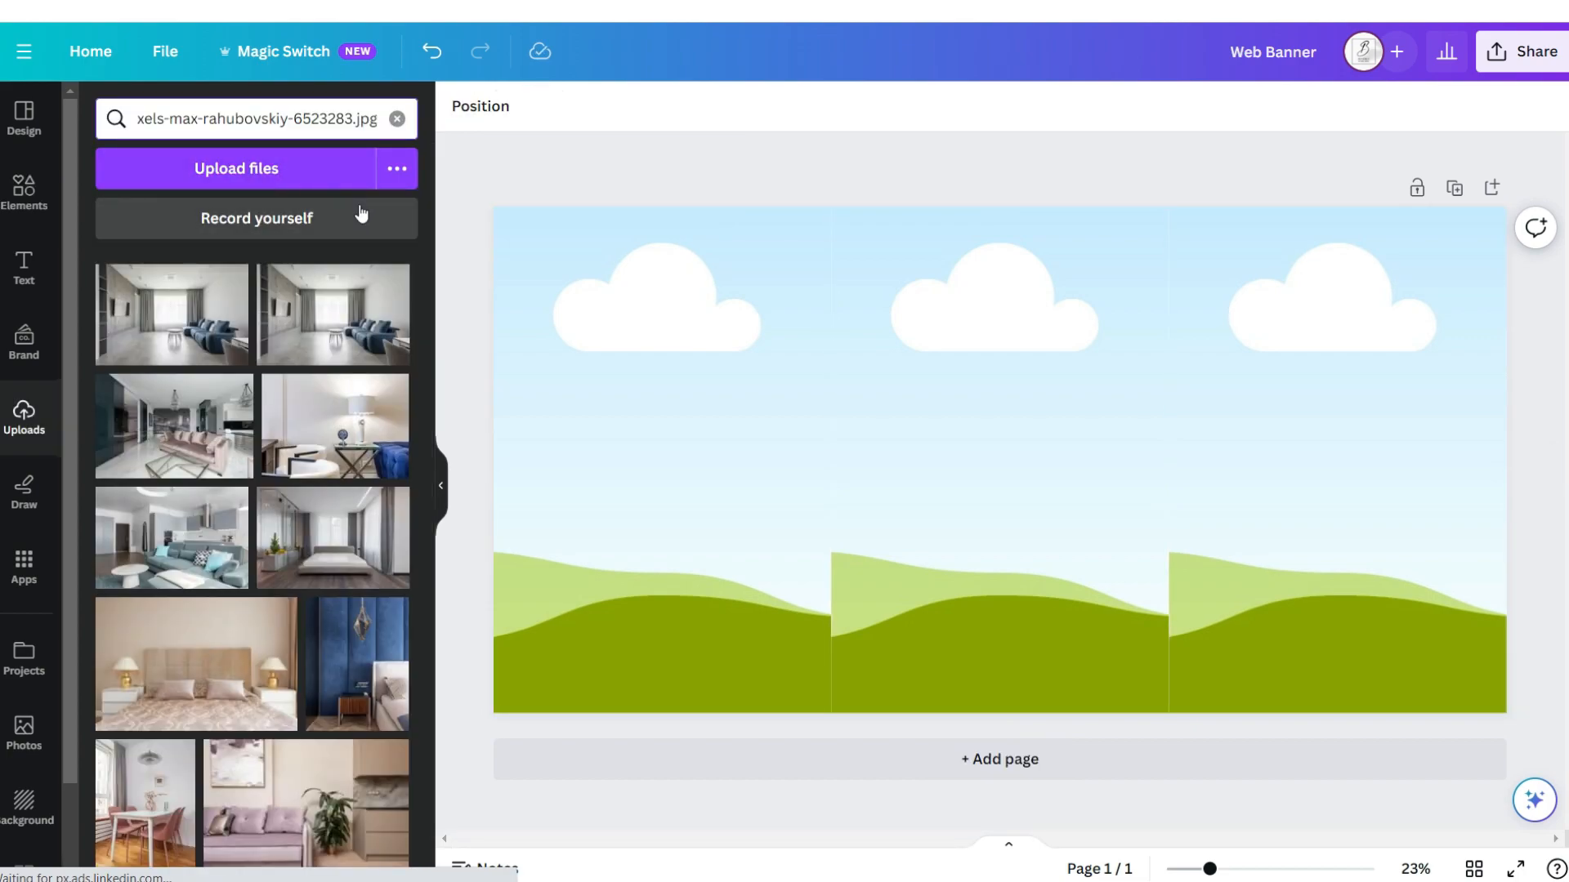
Fill the grid with the black cabinet photo at left, the horizontally flipped blue sofa photo in the middle and the potted plant at right.
{"action": "left_click_drag", "start_coordinate": [204, 318], "coordinate": [884, 413]}
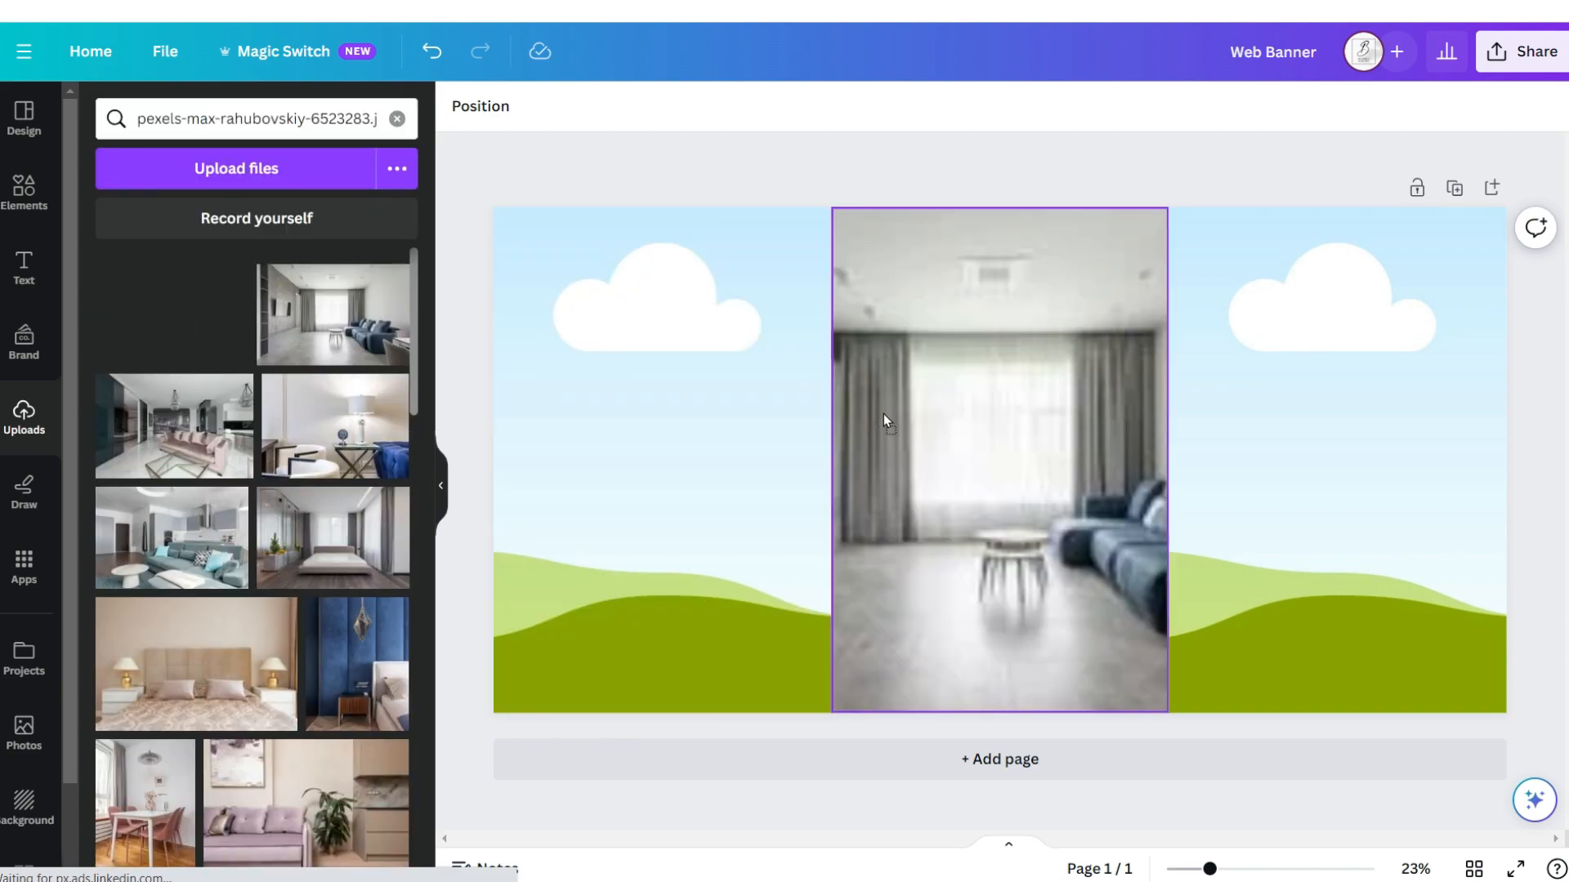
{"action": "double_click", "coordinate": [884, 414]}
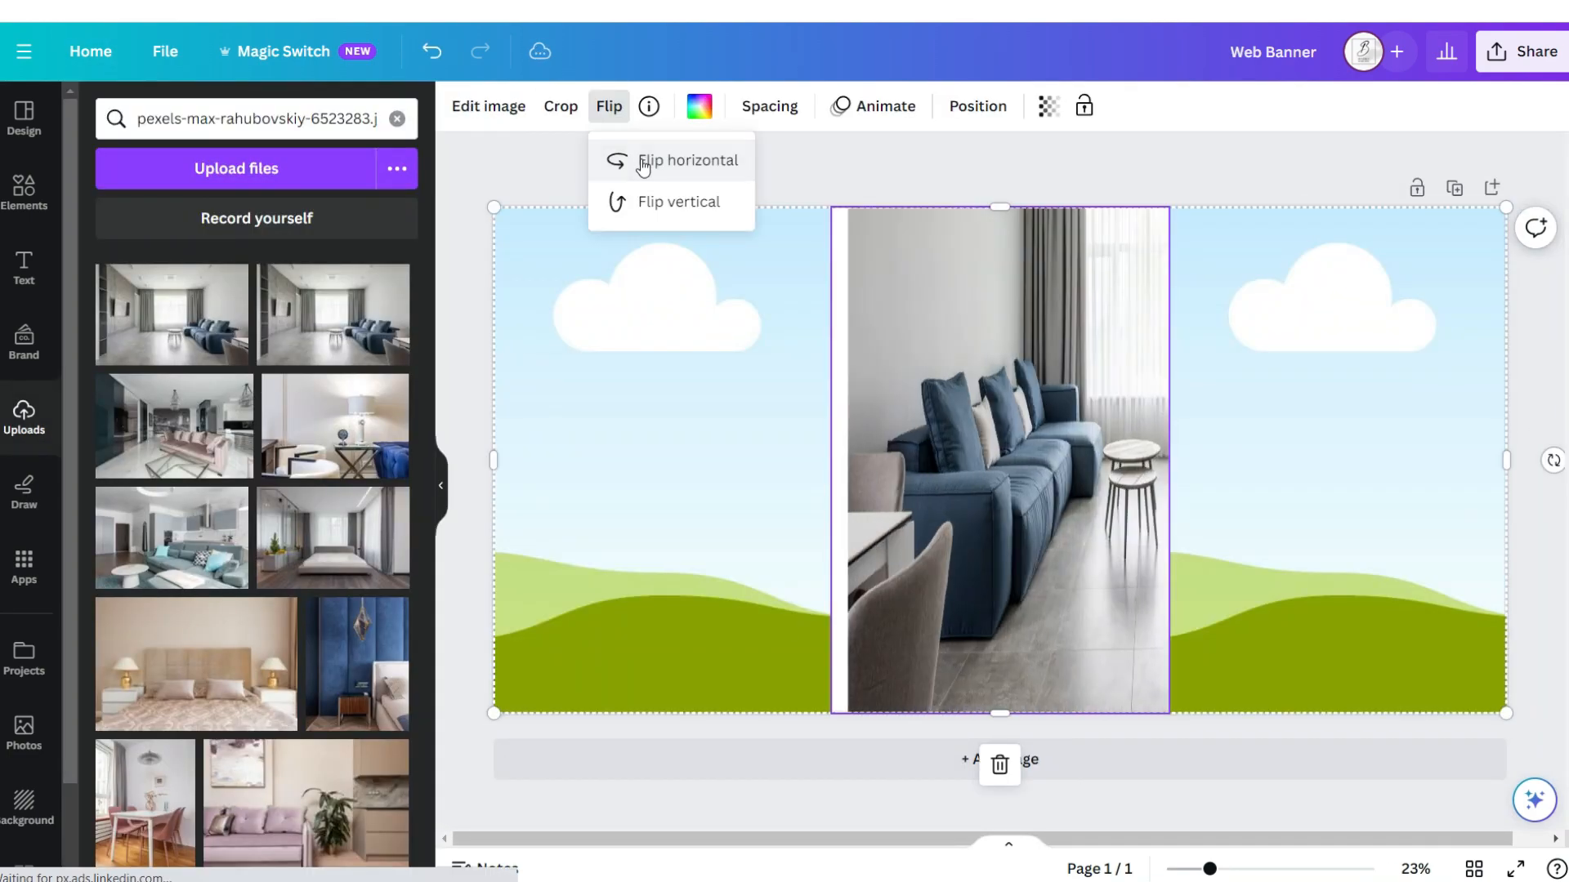
{"action": "left_click", "coordinate": [641, 158]}
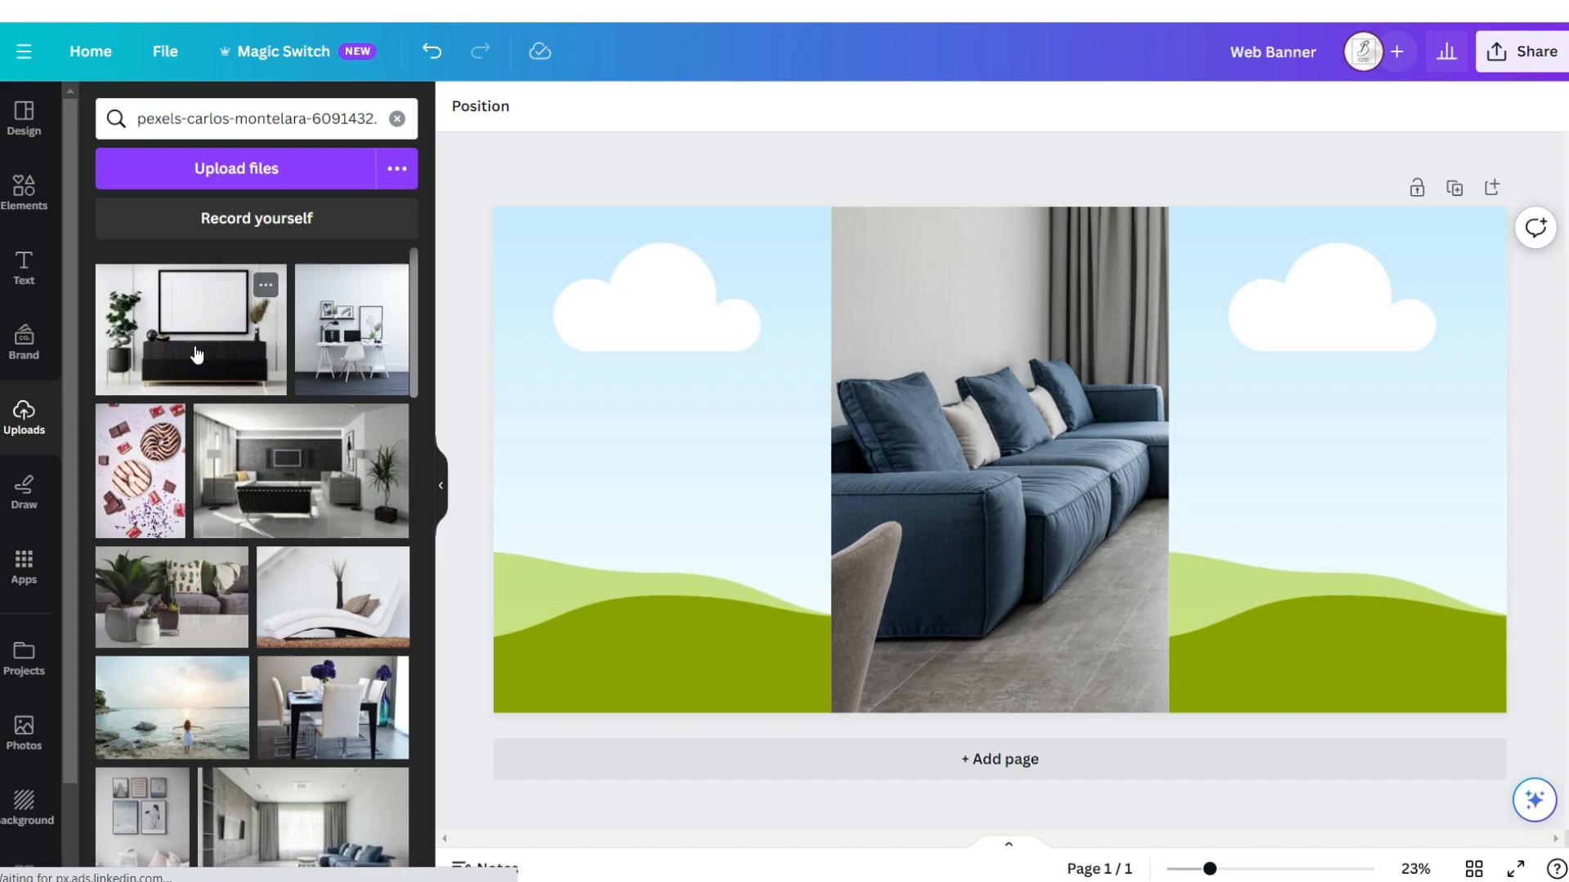
{"action": "left_click_drag", "start_coordinate": [196, 353], "coordinate": [567, 389]}
{"action": "double_click", "coordinate": [567, 388]}
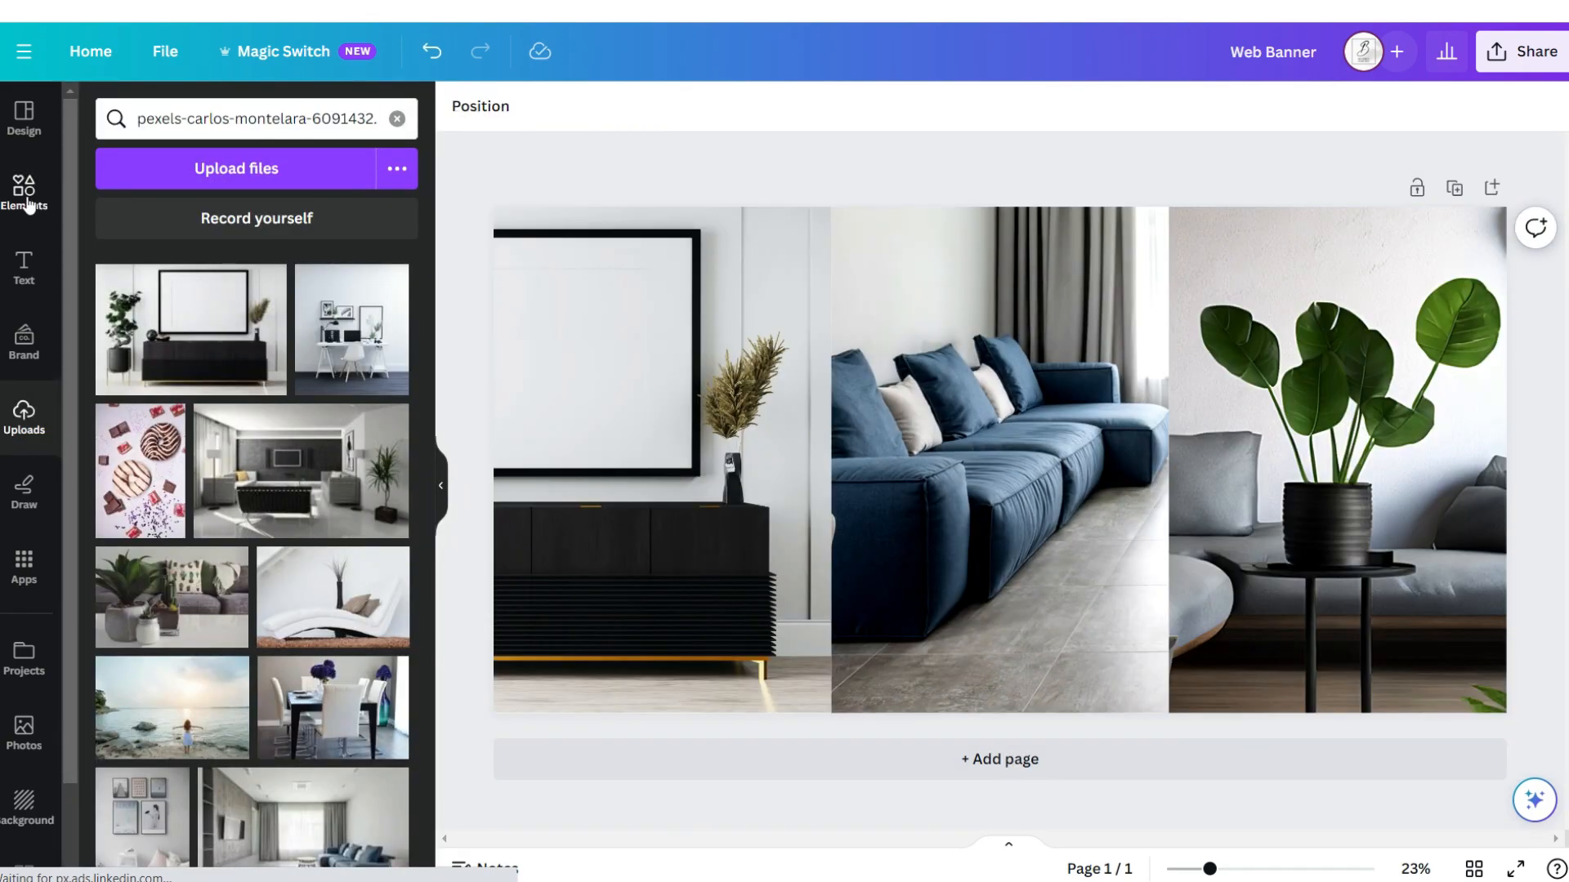
Add a square shape, colour it white and stretch it into a full-width band across the lower part of the banner.
{"action": "left_click", "coordinate": [28, 204]}
{"action": "left_click", "coordinate": [138, 447]}
{"action": "left_click", "coordinate": [562, 106]}
{"action": "left_click", "coordinate": [267, 232]}
{"action": "left_click", "coordinate": [662, 351]}
{"action": "left_click_drag", "start_coordinate": [942, 452], "coordinate": [513, 582]}
{"action": "left_click_drag", "start_coordinate": [645, 511], "coordinate": [1358, 588]}
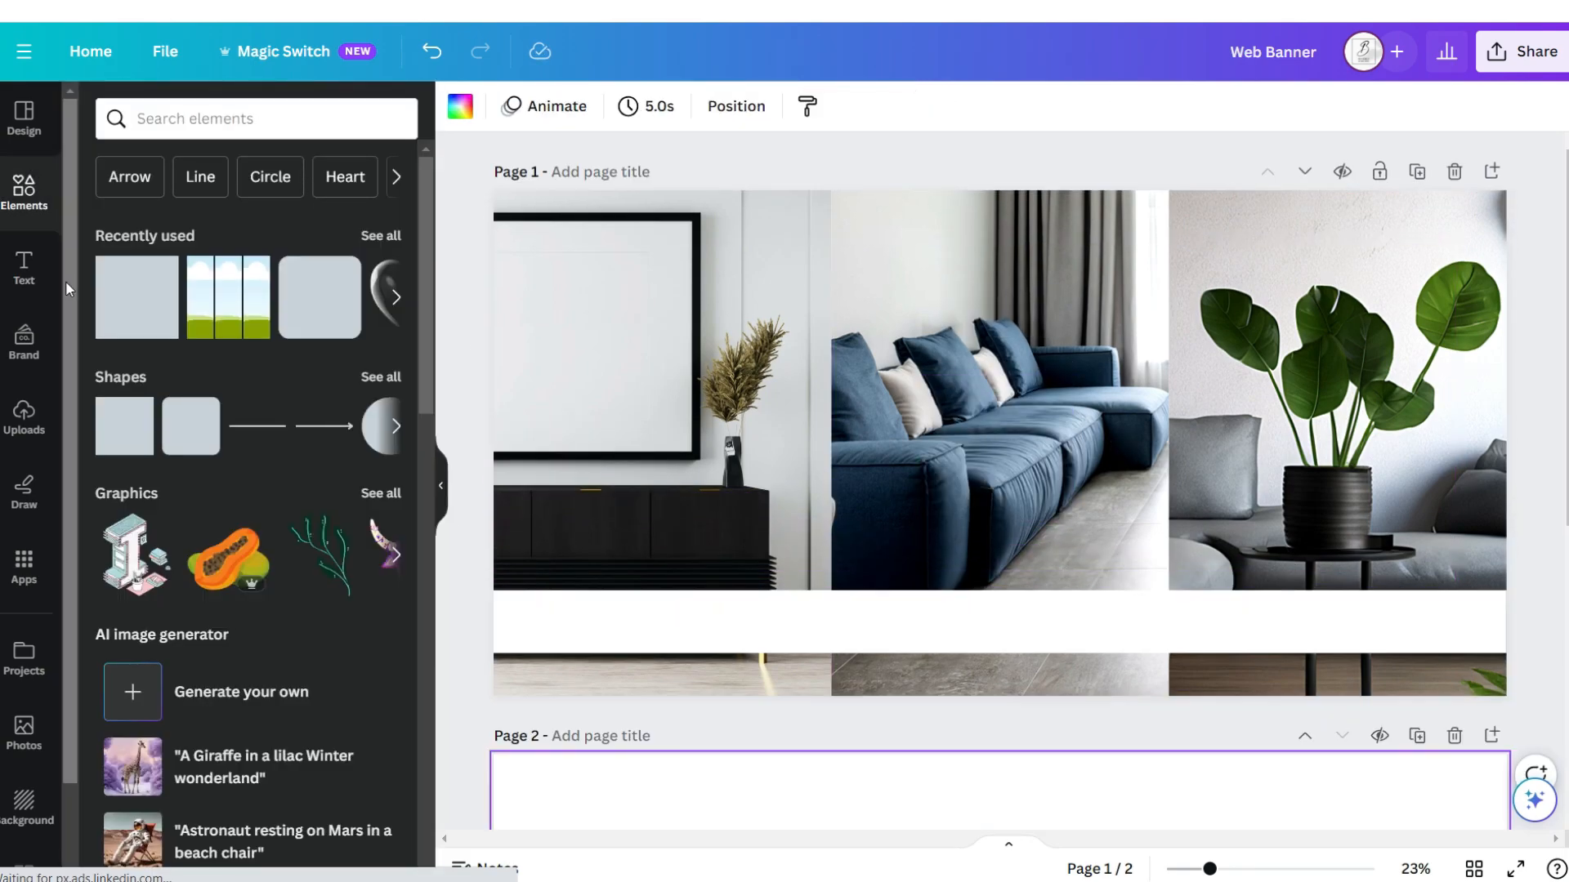
Add the text "home decor" over the photos in white uppercase with the Dream Avenue font.
{"action": "left_click", "coordinate": [47, 282]}
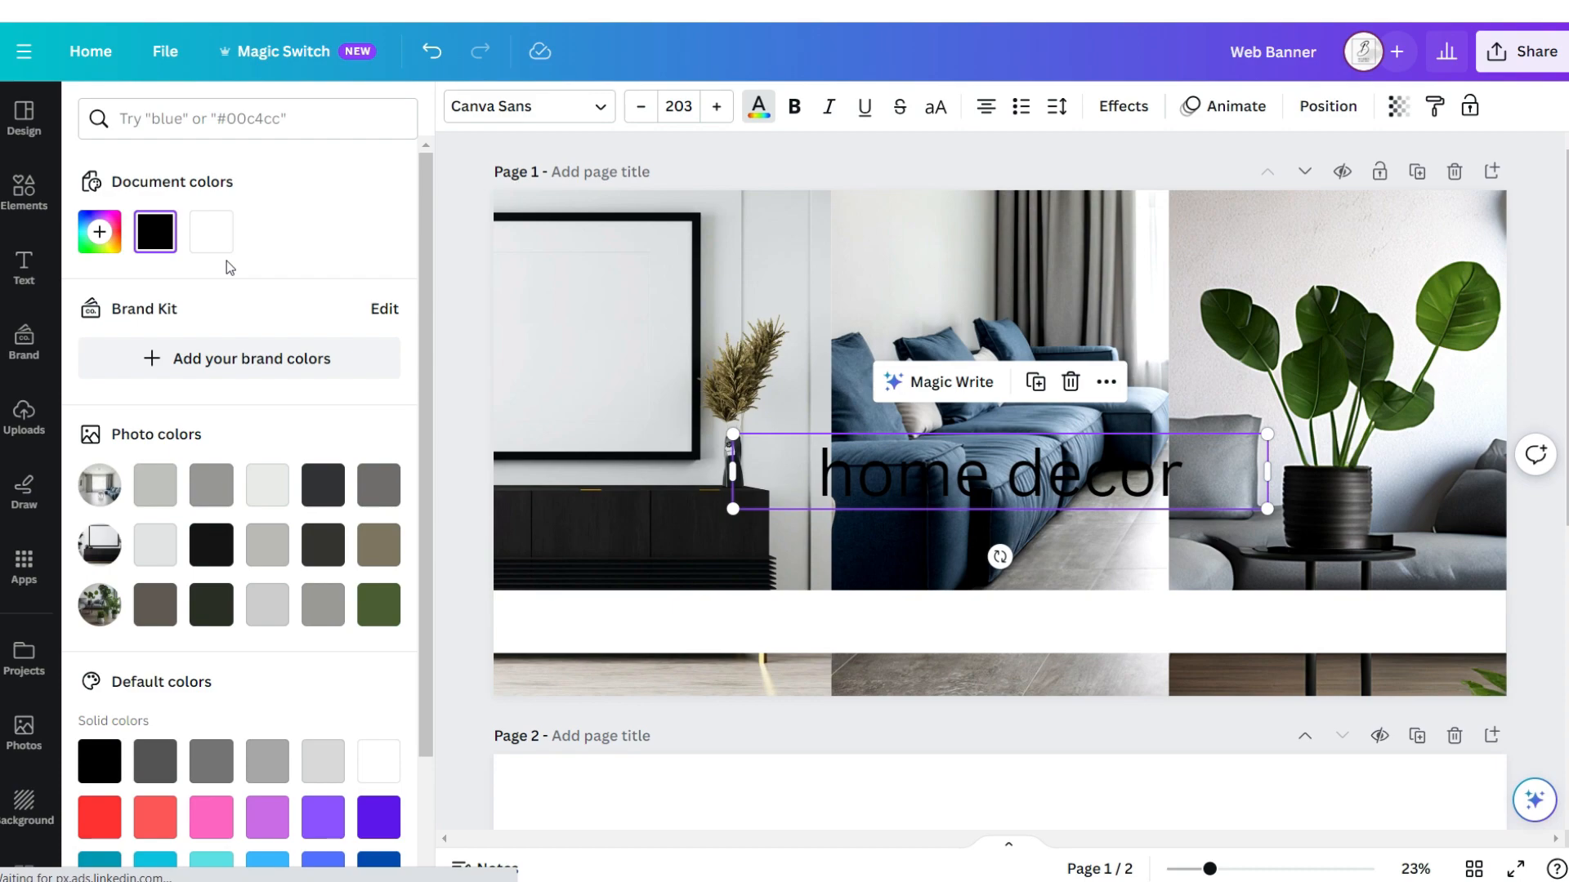
{"action": "left_click", "coordinate": [217, 240]}
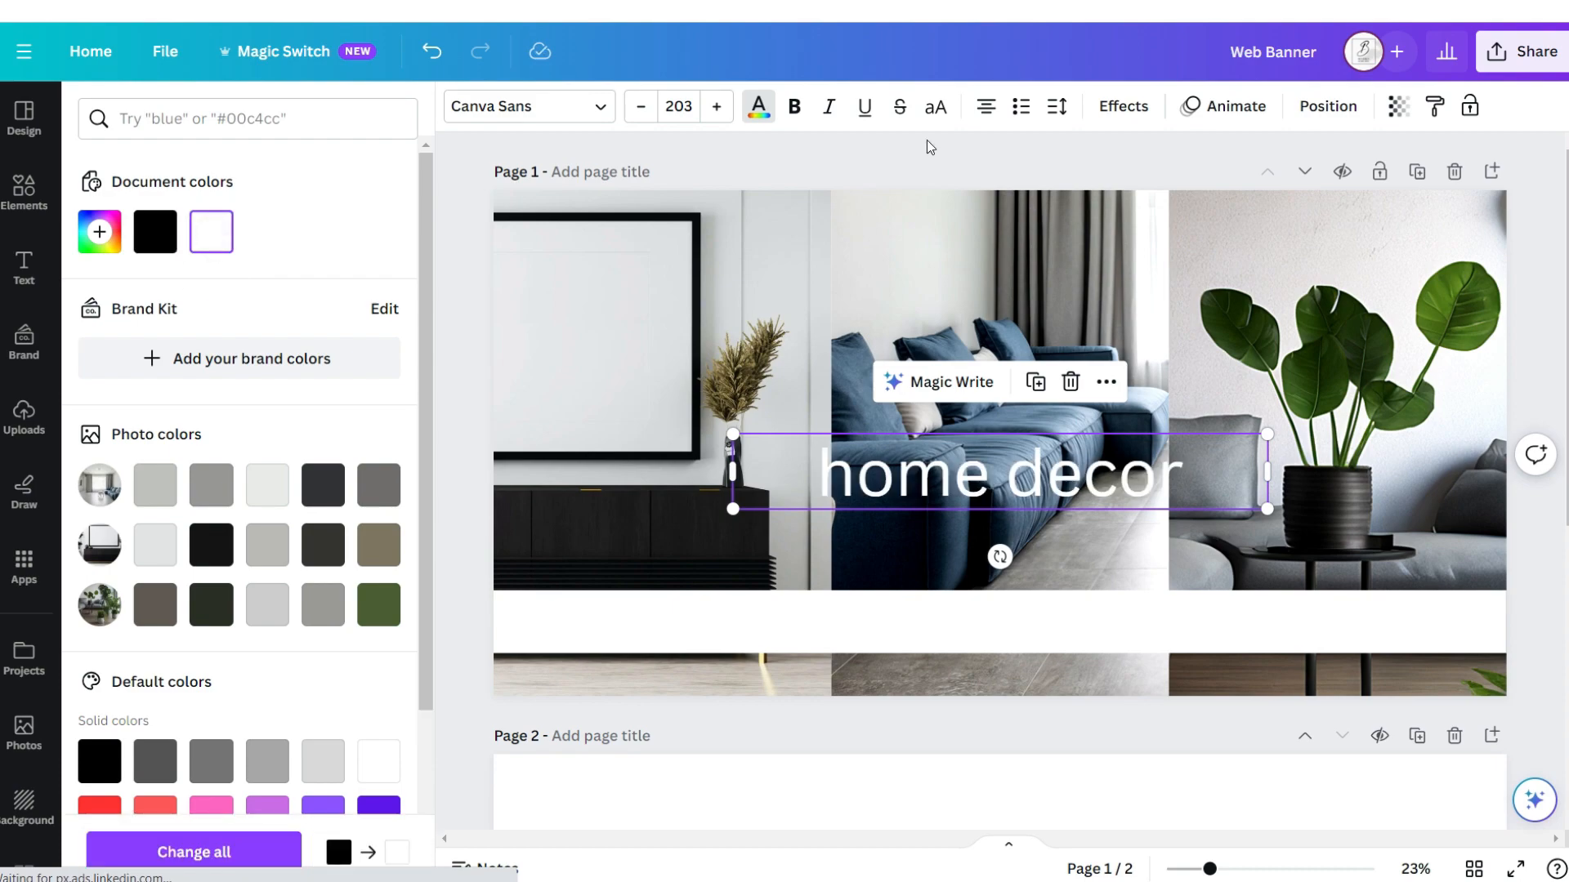
{"action": "left_click", "coordinate": [936, 106]}
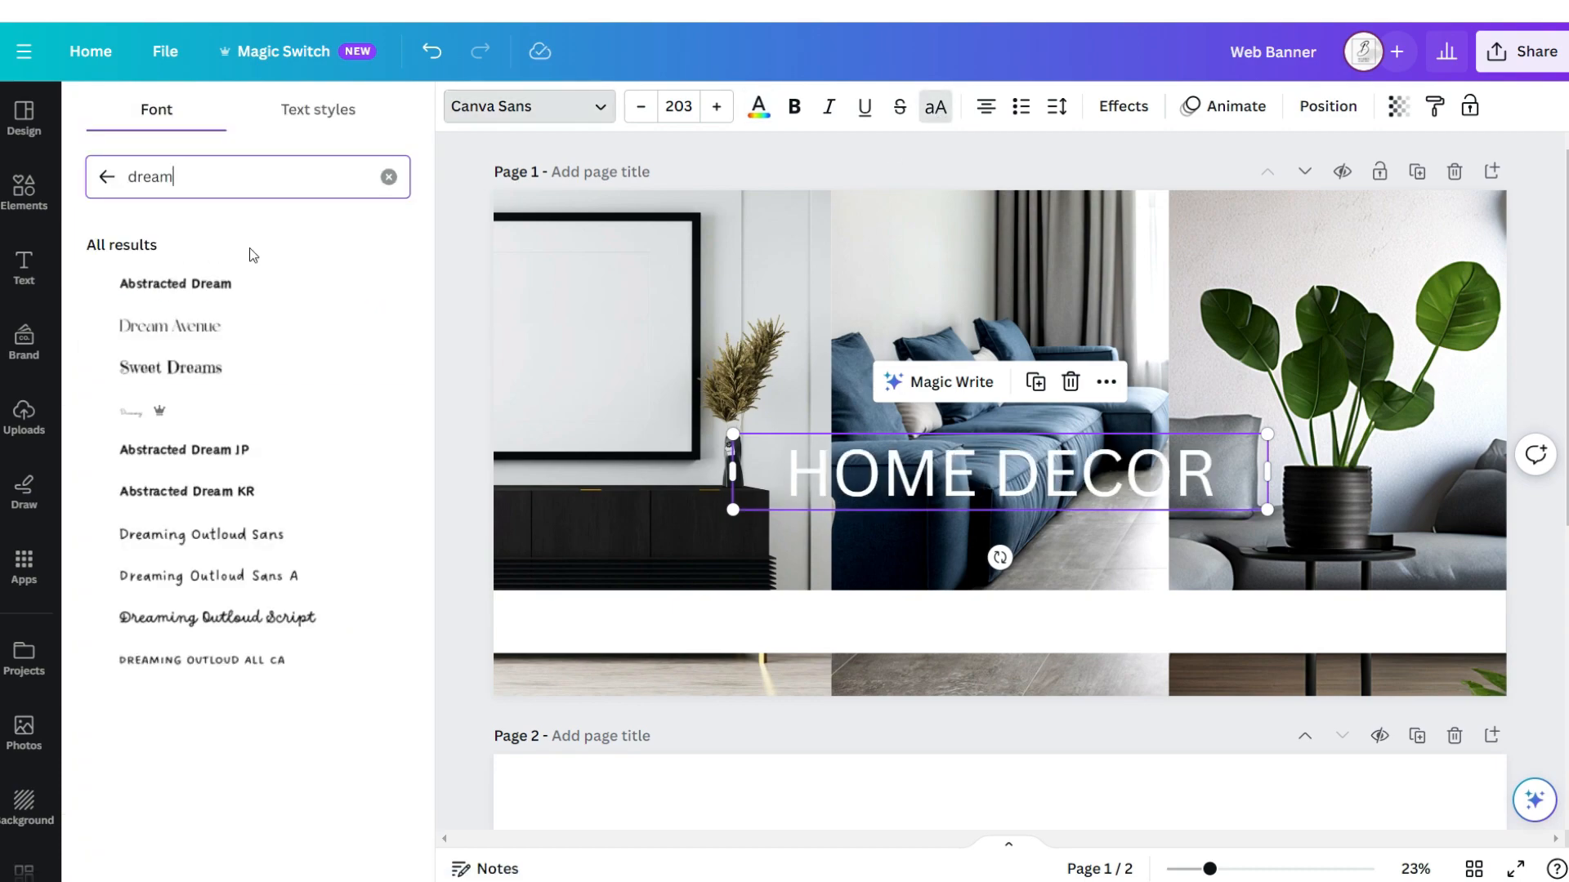
{"action": "left_click", "coordinate": [237, 326]}
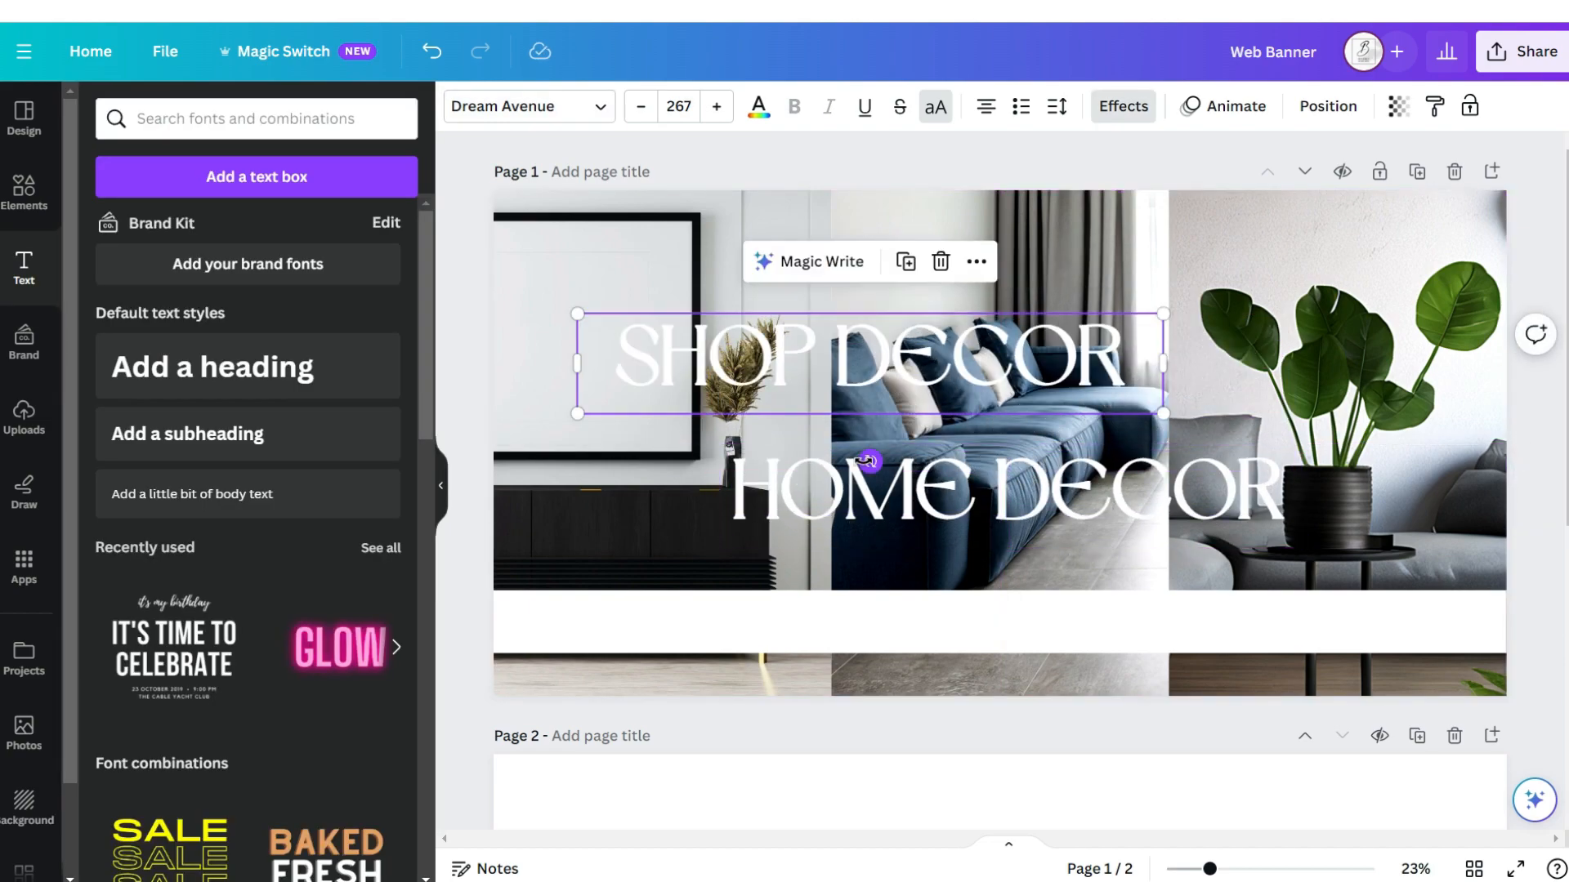
Rotate the SHOP DECOR text to vertical, place it along the banner's left edge and give it a soft shadow effect.
{"action": "left_click_drag", "start_coordinate": [866, 462], "coordinate": [1015, 374]}
{"action": "left_click_drag", "start_coordinate": [897, 374], "coordinate": [572, 404]}
{"action": "left_click", "coordinate": [1124, 105]}
{"action": "left_click", "coordinate": [347, 272]}
{"action": "left_click", "coordinate": [1017, 145]}
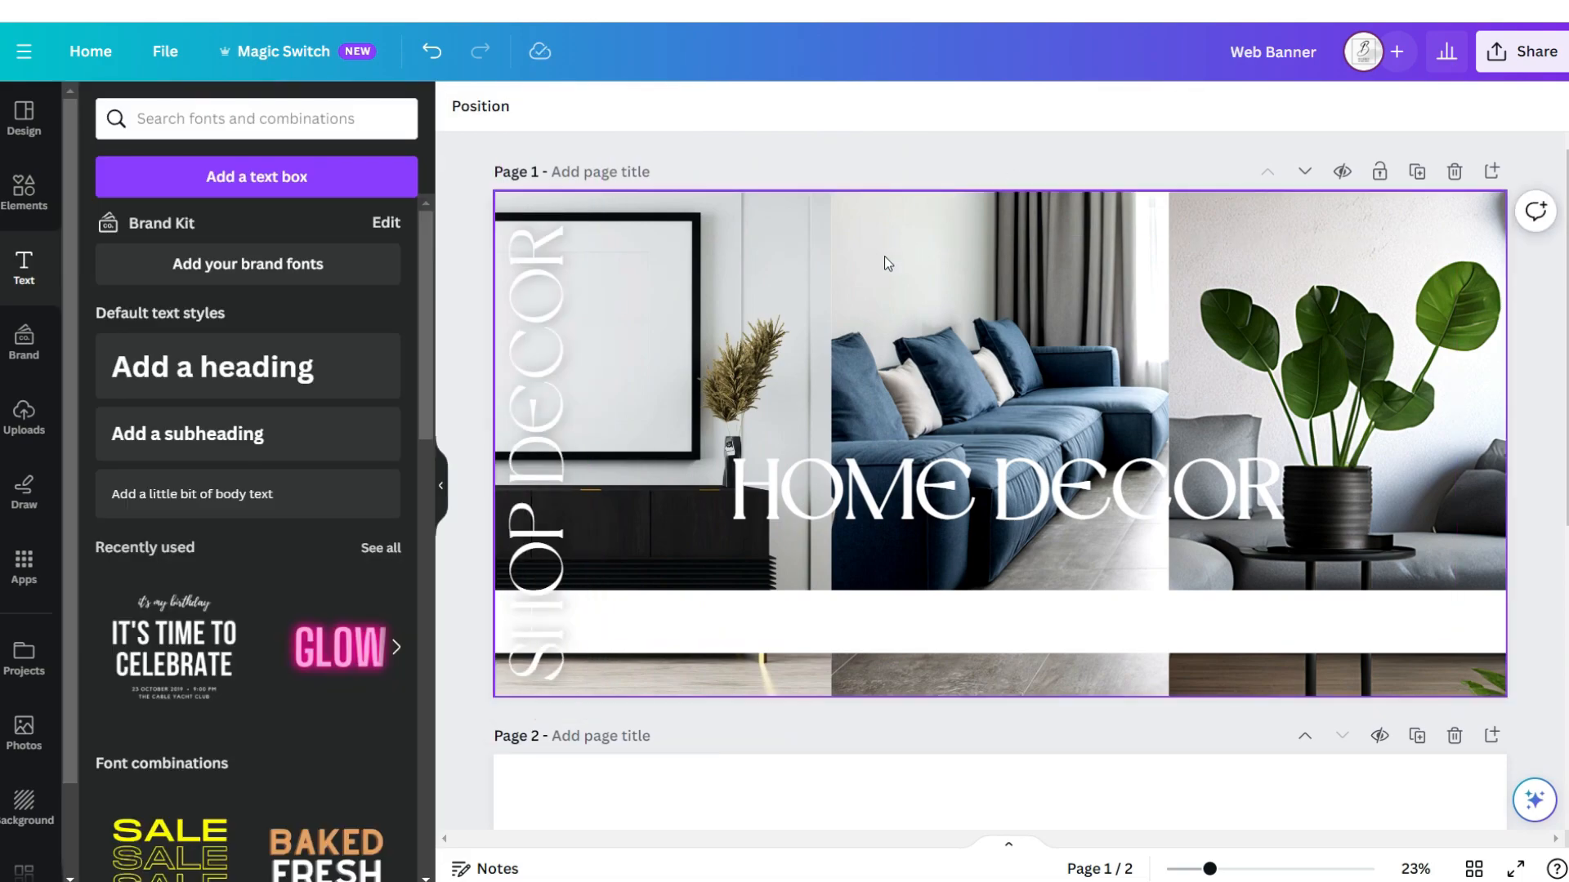
Add the text "Collection" in a white script font and place it just below HOME DECOR.
{"action": "left_click", "coordinate": [192, 494]}
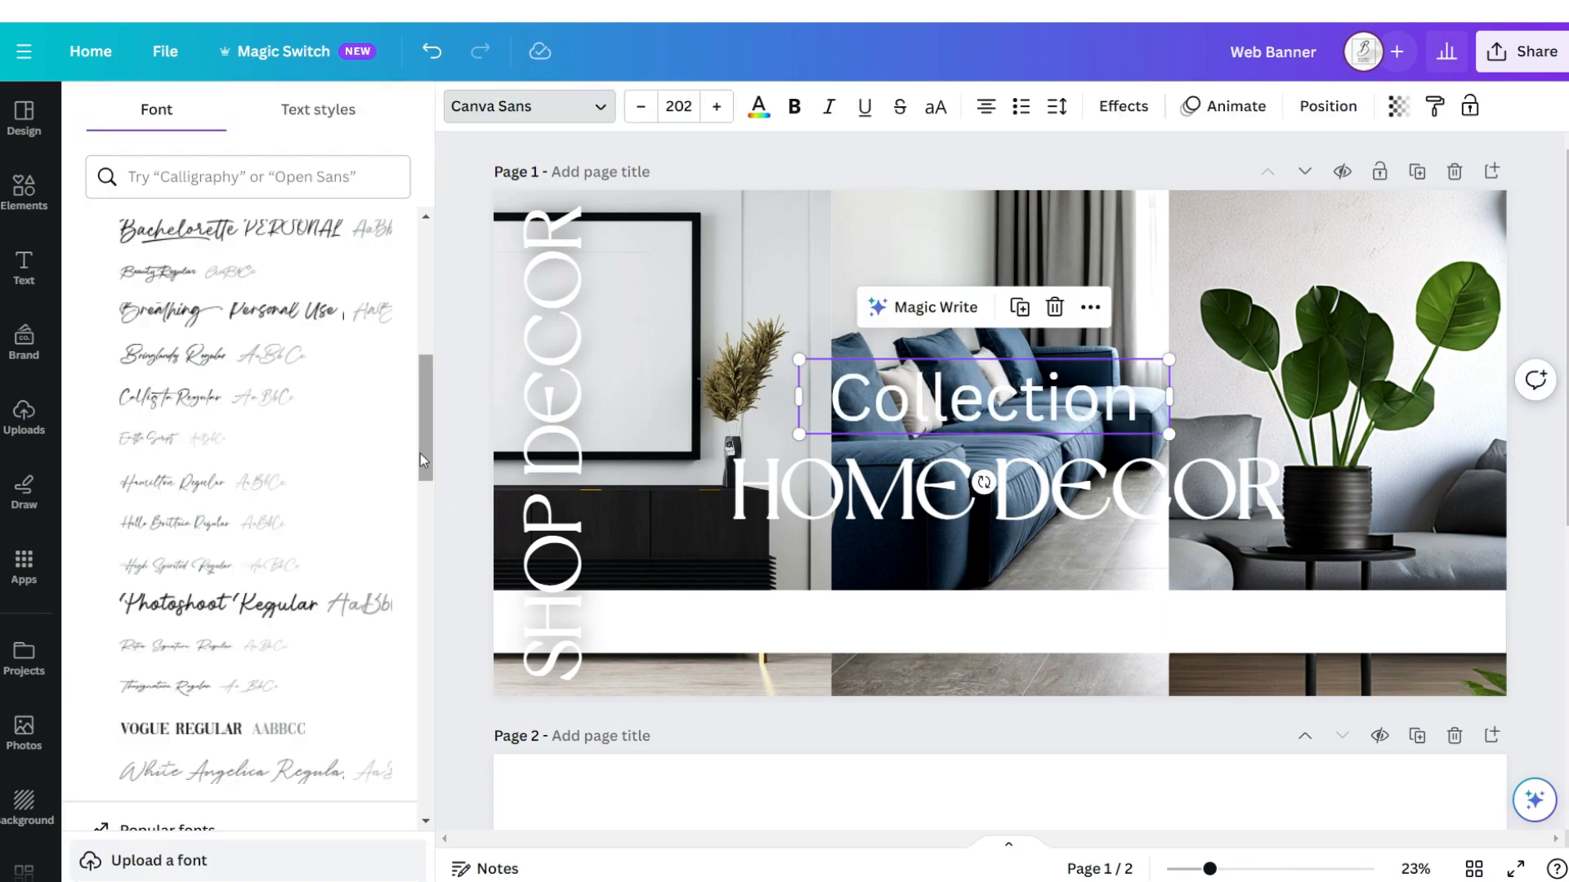
{"action": "left_click", "coordinate": [380, 481]}
{"action": "left_click_drag", "start_coordinate": [1000, 407], "coordinate": [992, 559]}
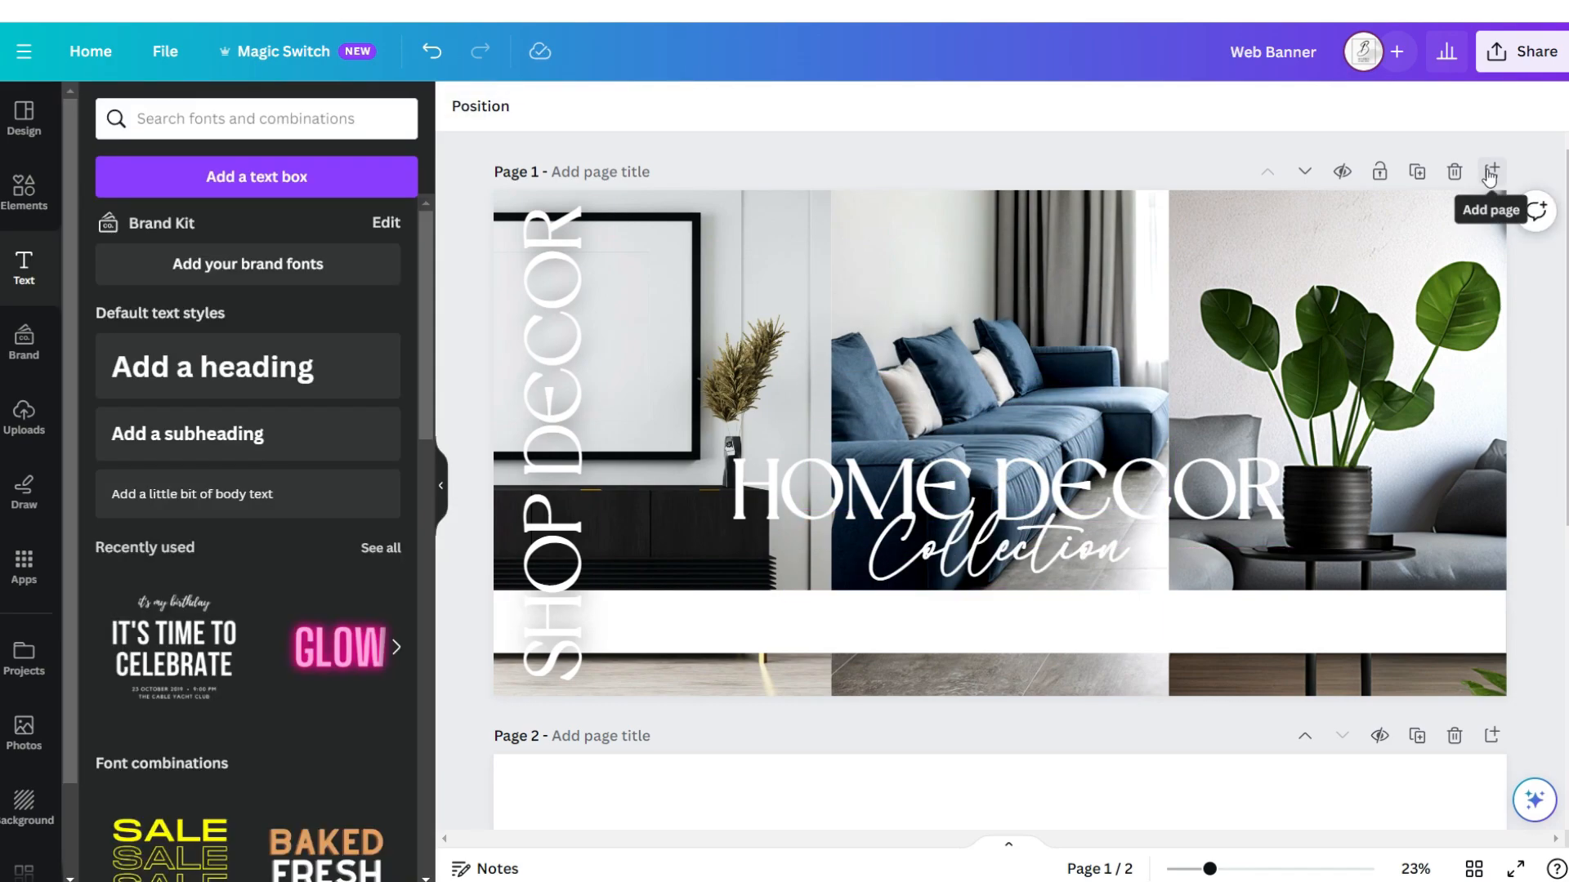
Add another page and copy the white band from page 1 onto page 2, coloured light grey.
{"action": "left_click", "coordinate": [1491, 171]}
{"action": "right_click", "coordinate": [1221, 358]}
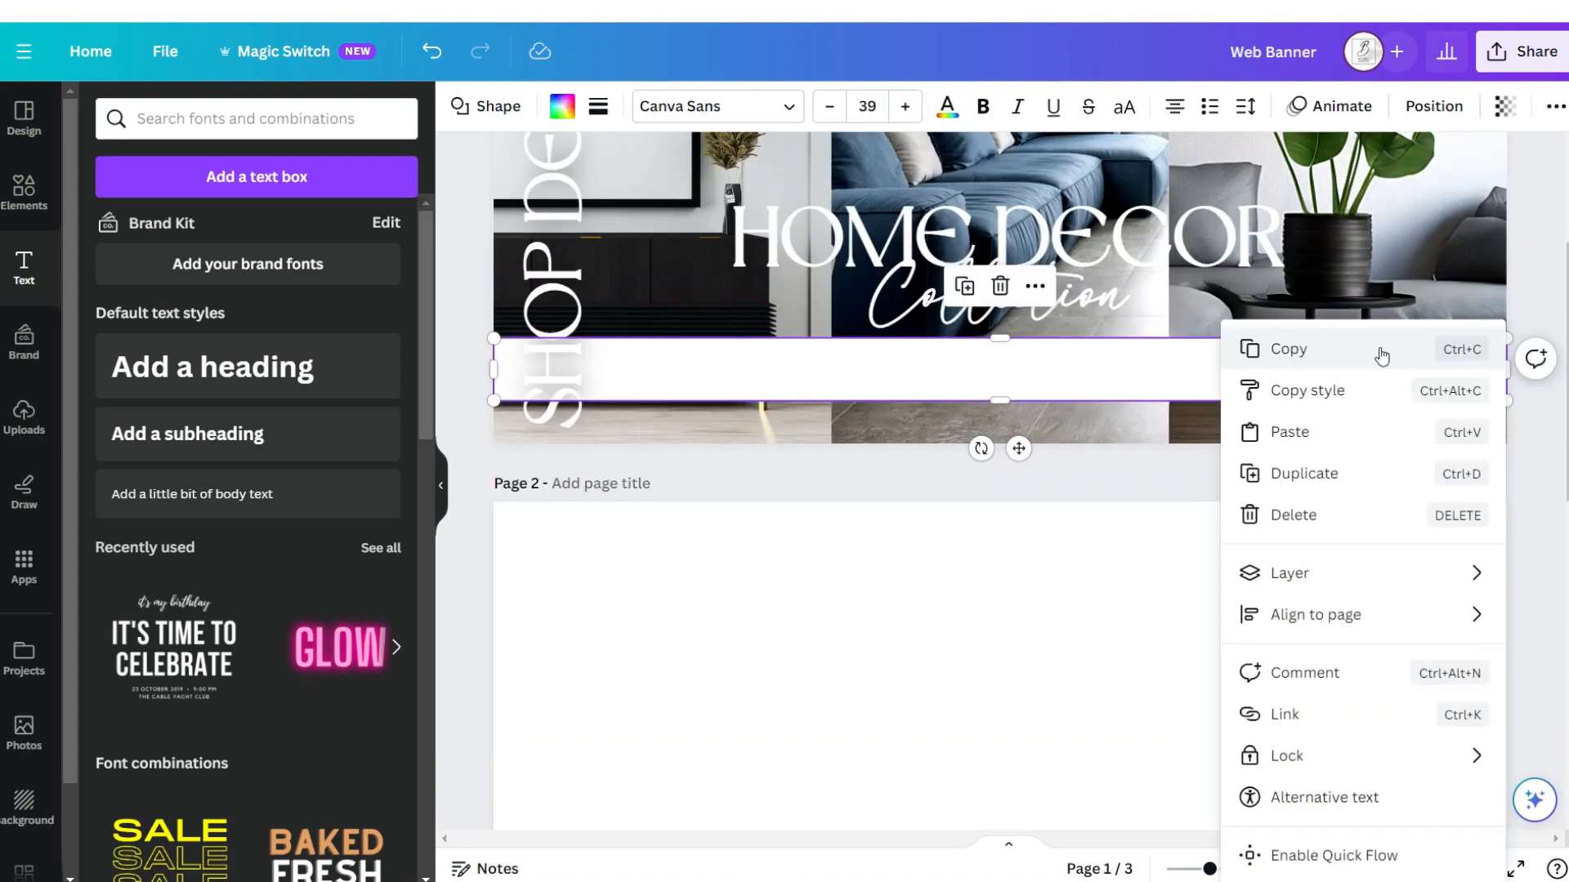
{"action": "left_click", "coordinate": [1345, 357]}
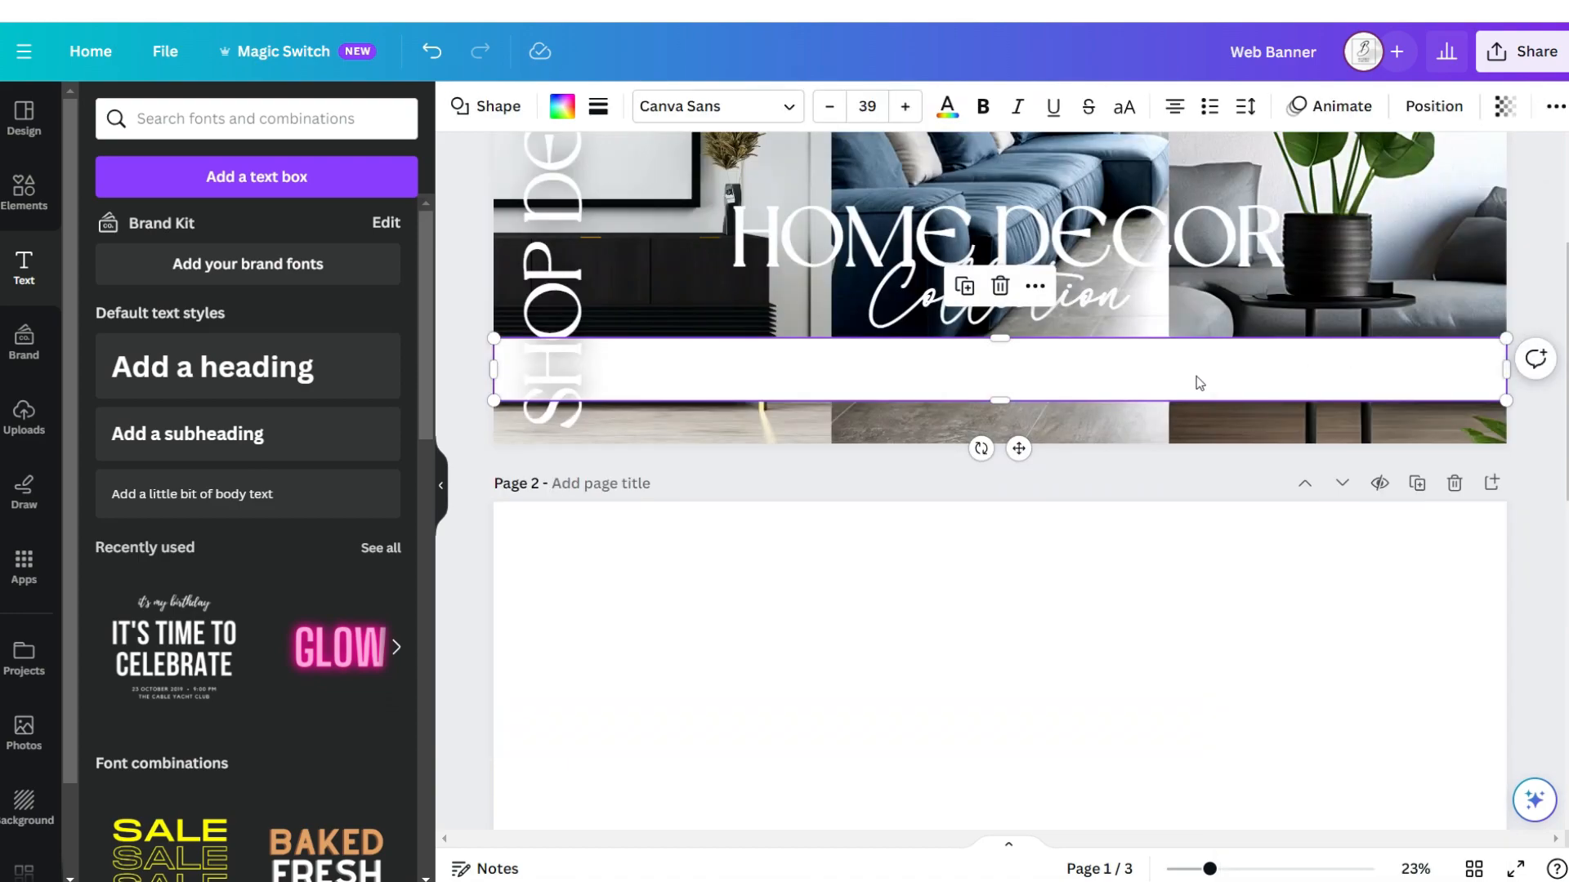
{"action": "scroll", "coordinate": [1087, 357], "scroll_direction": "down", "scroll_amount": 3}
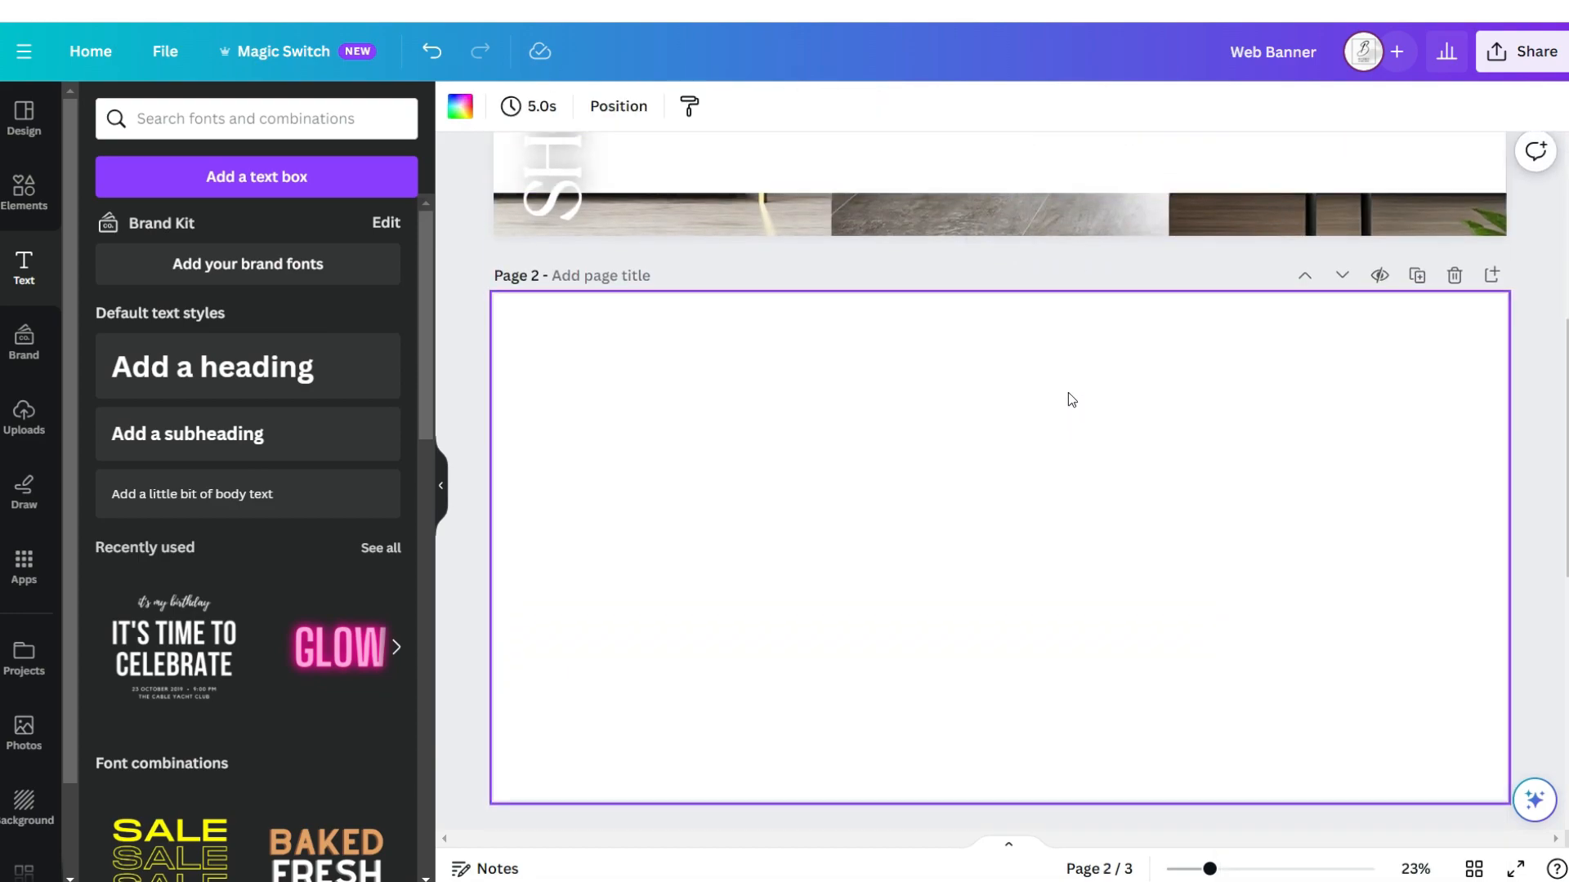
{"action": "key", "text": "ctrl+v"}
{"action": "left_click_drag", "start_coordinate": [90, 334], "coordinate": [90, 335]}
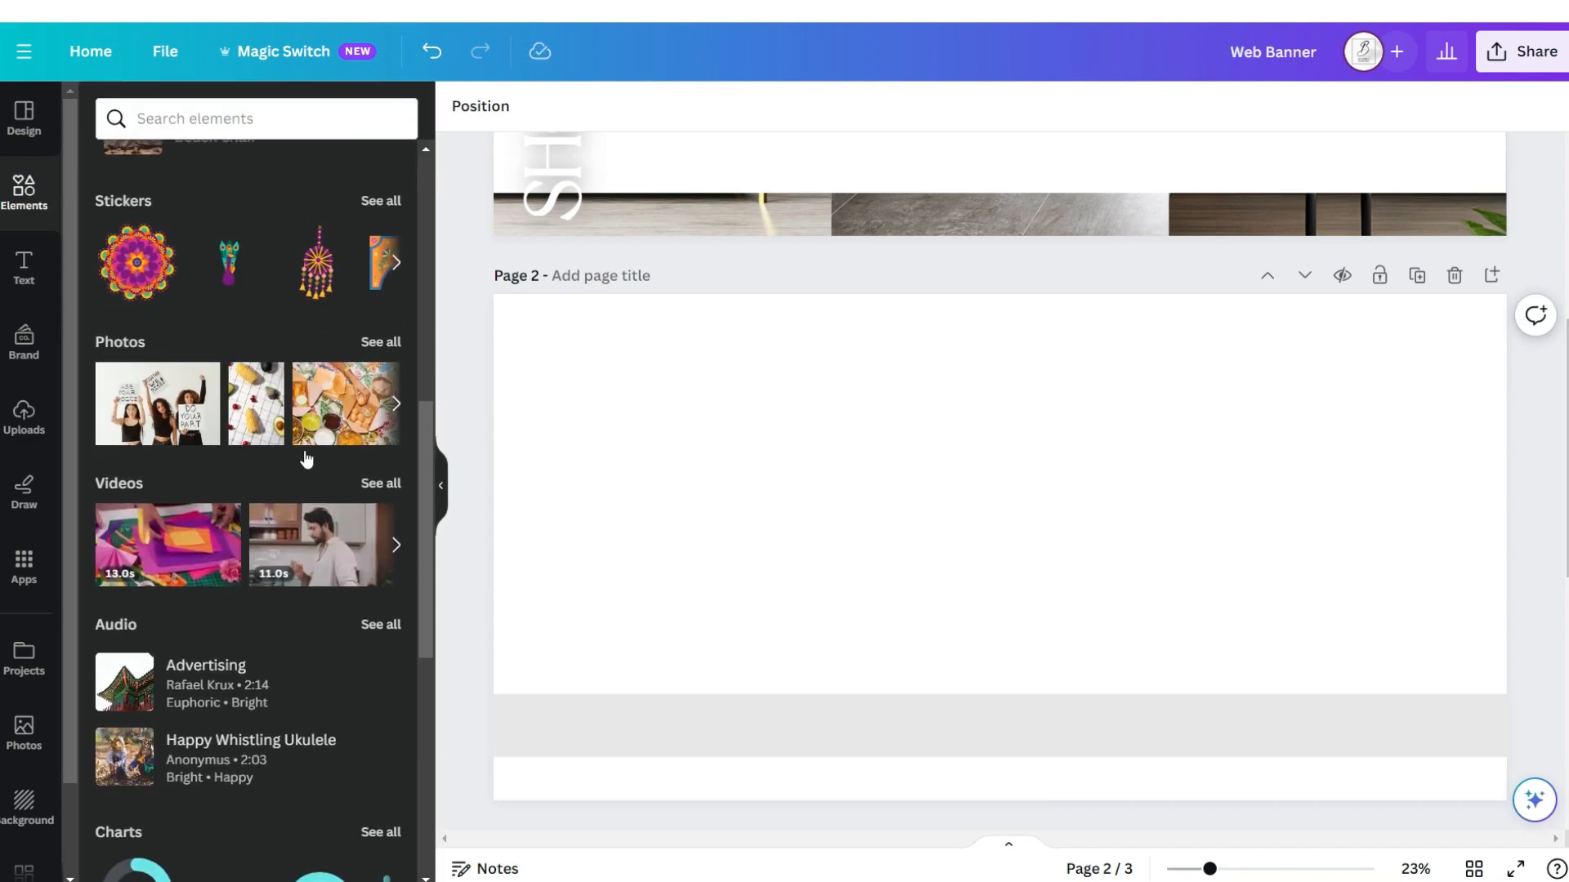
Add a square photo frame to page 2 and duplicate it, tilting the copy about -7.1° to the left of the original.
{"action": "scroll", "coordinate": [307, 459], "scroll_direction": "down", "scroll_amount": 6}
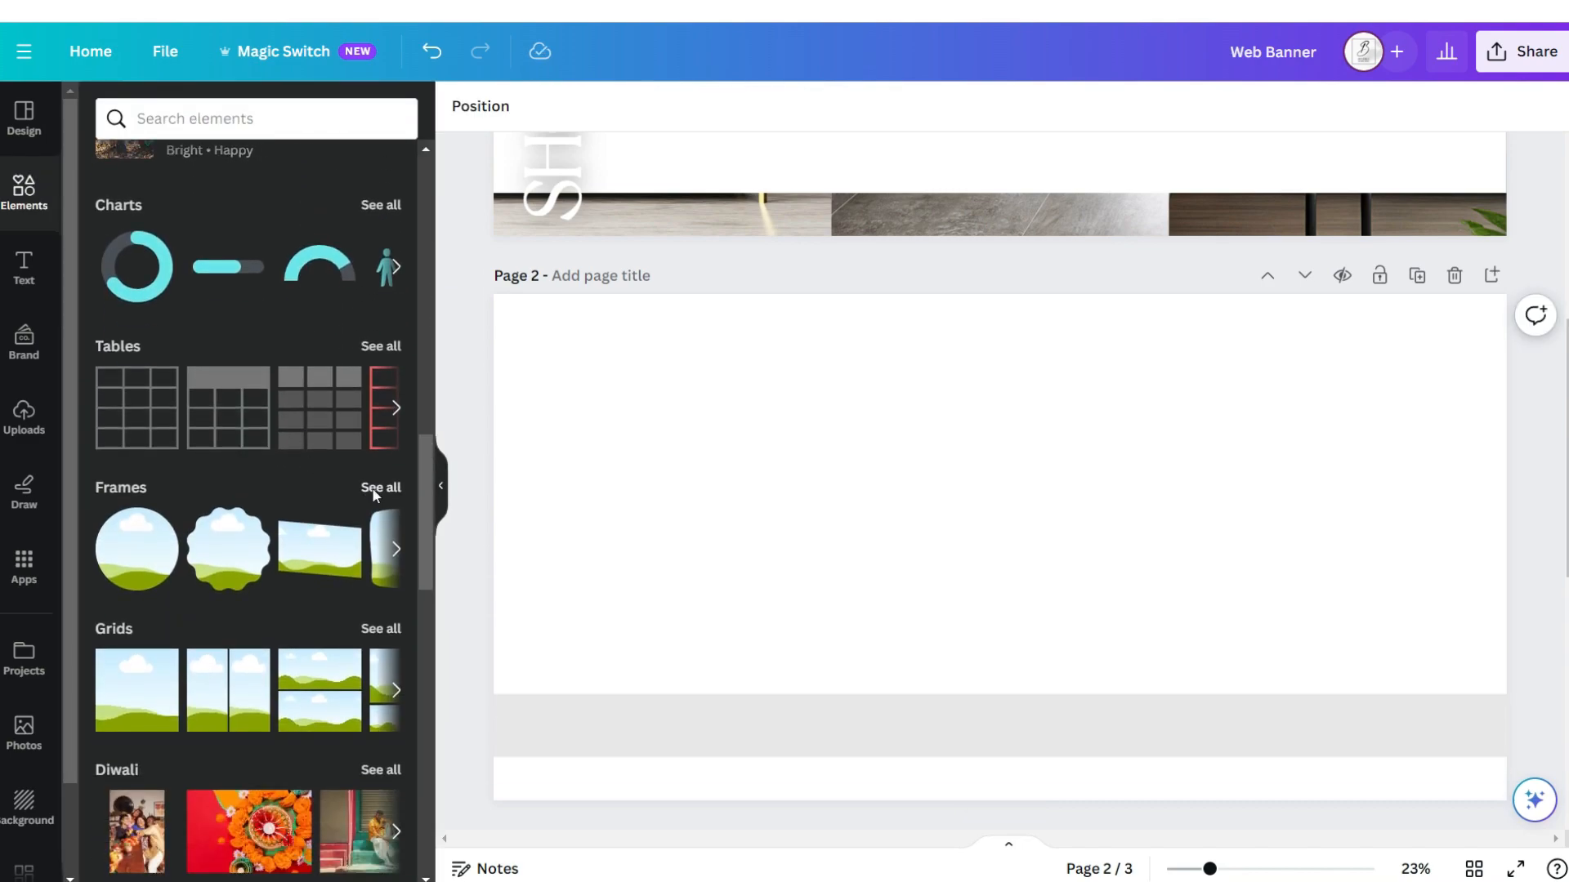
{"action": "left_click", "coordinate": [379, 488]}
{"action": "left_click", "coordinate": [175, 436]}
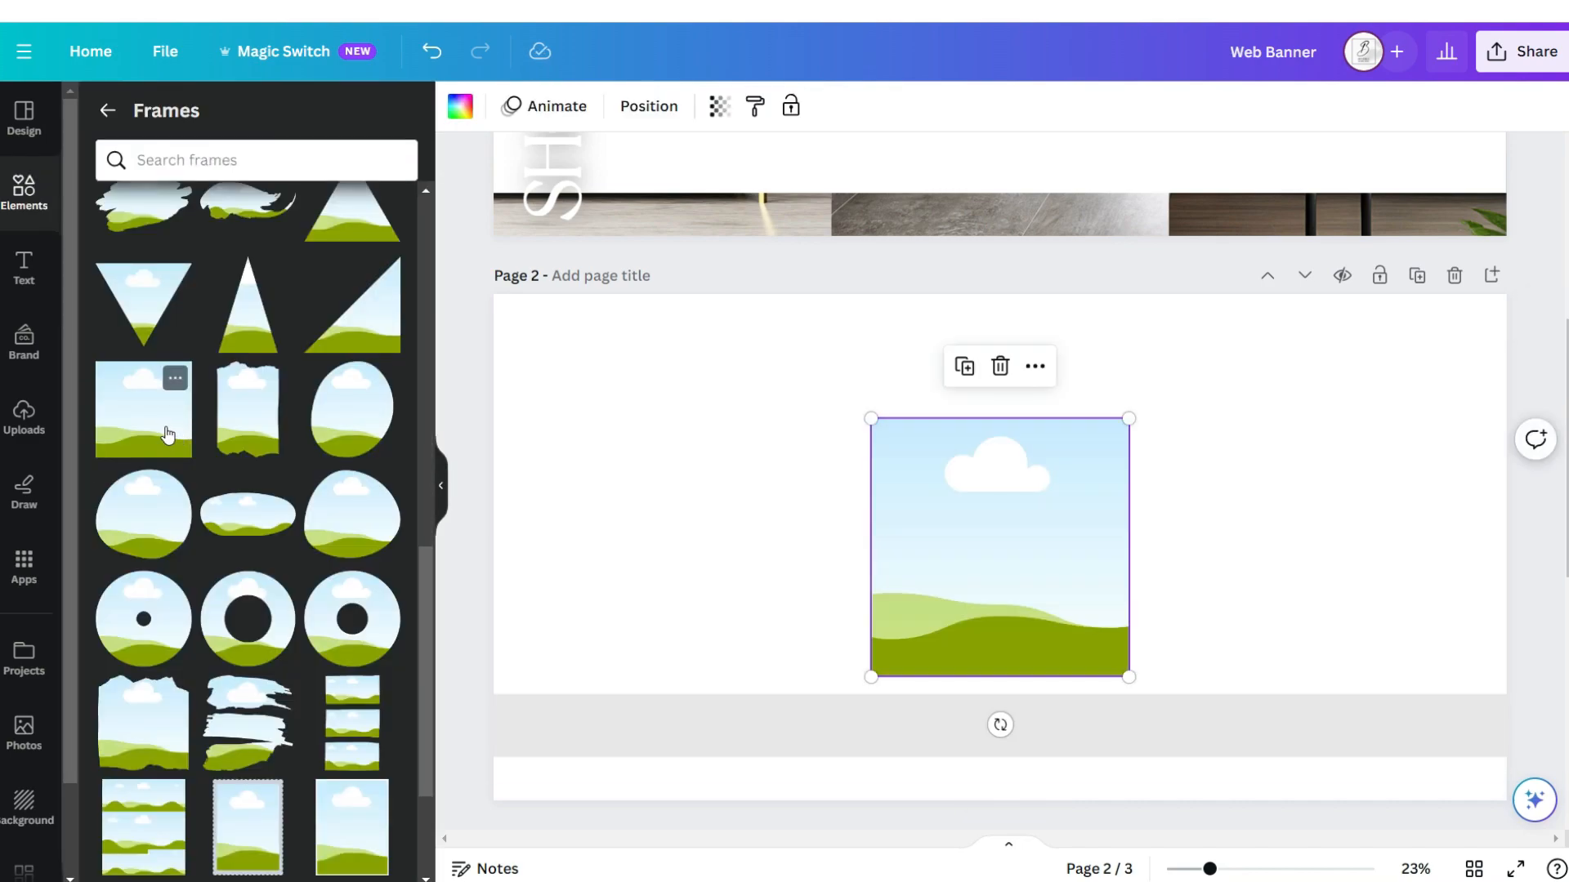
{"action": "left_click", "coordinate": [964, 296]}
Send the tilted frame behind the middle one, and place an oppositely tilted duplicate on the other side, also sent to the back.
{"action": "left_click", "coordinate": [649, 107]}
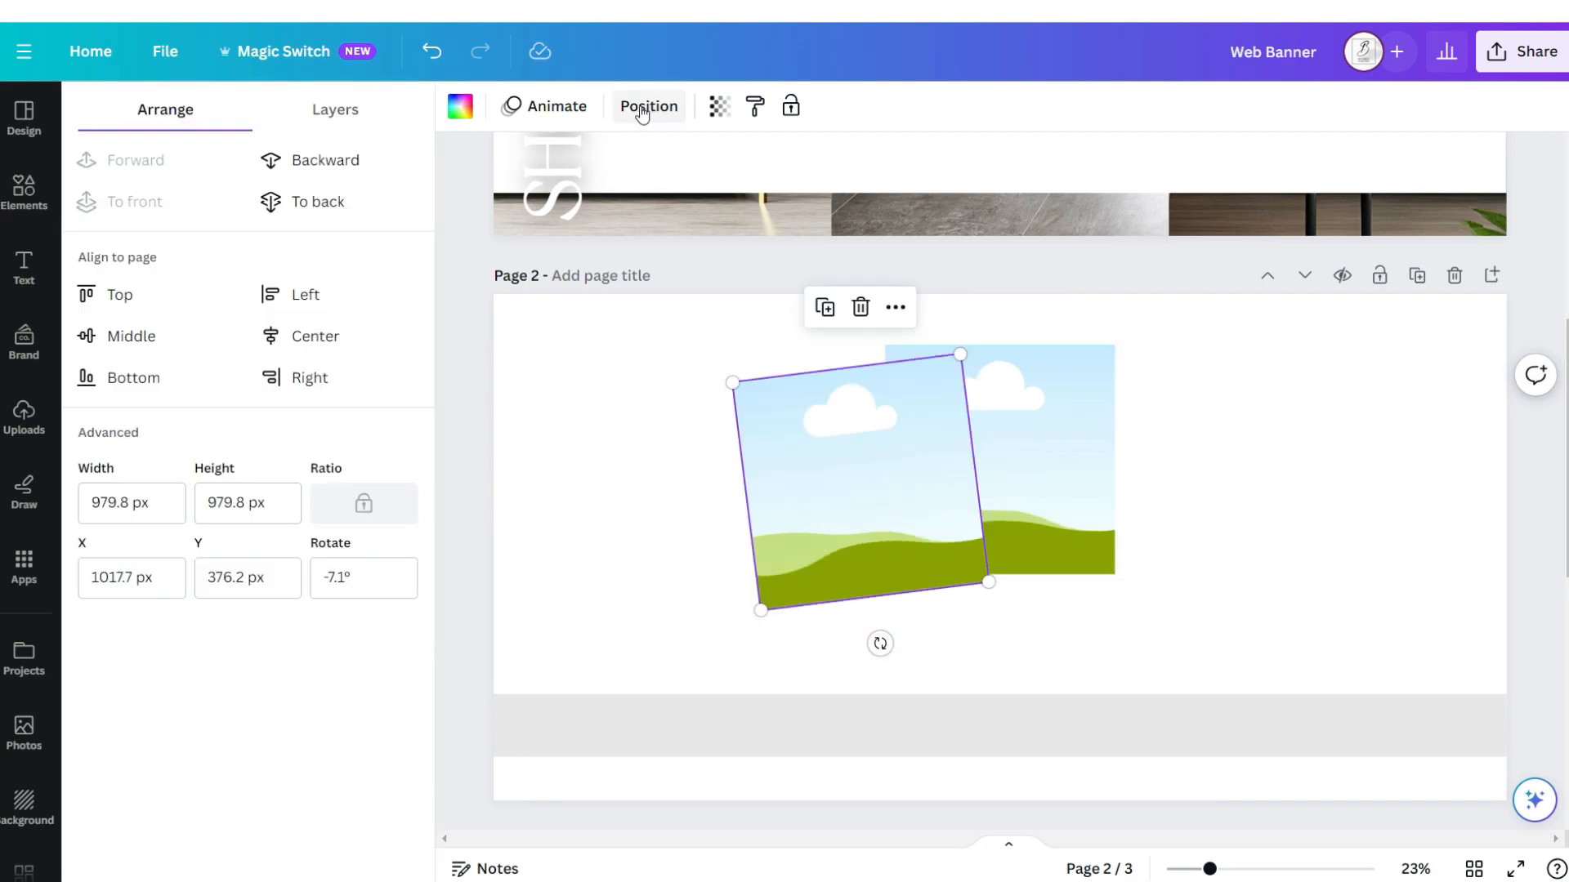
{"action": "left_click", "coordinate": [392, 176]}
{"action": "left_click", "coordinate": [825, 308]}
{"action": "left_click_drag", "start_coordinate": [843, 370], "coordinate": [1136, 543]}
{"action": "left_click", "coordinate": [318, 202]}
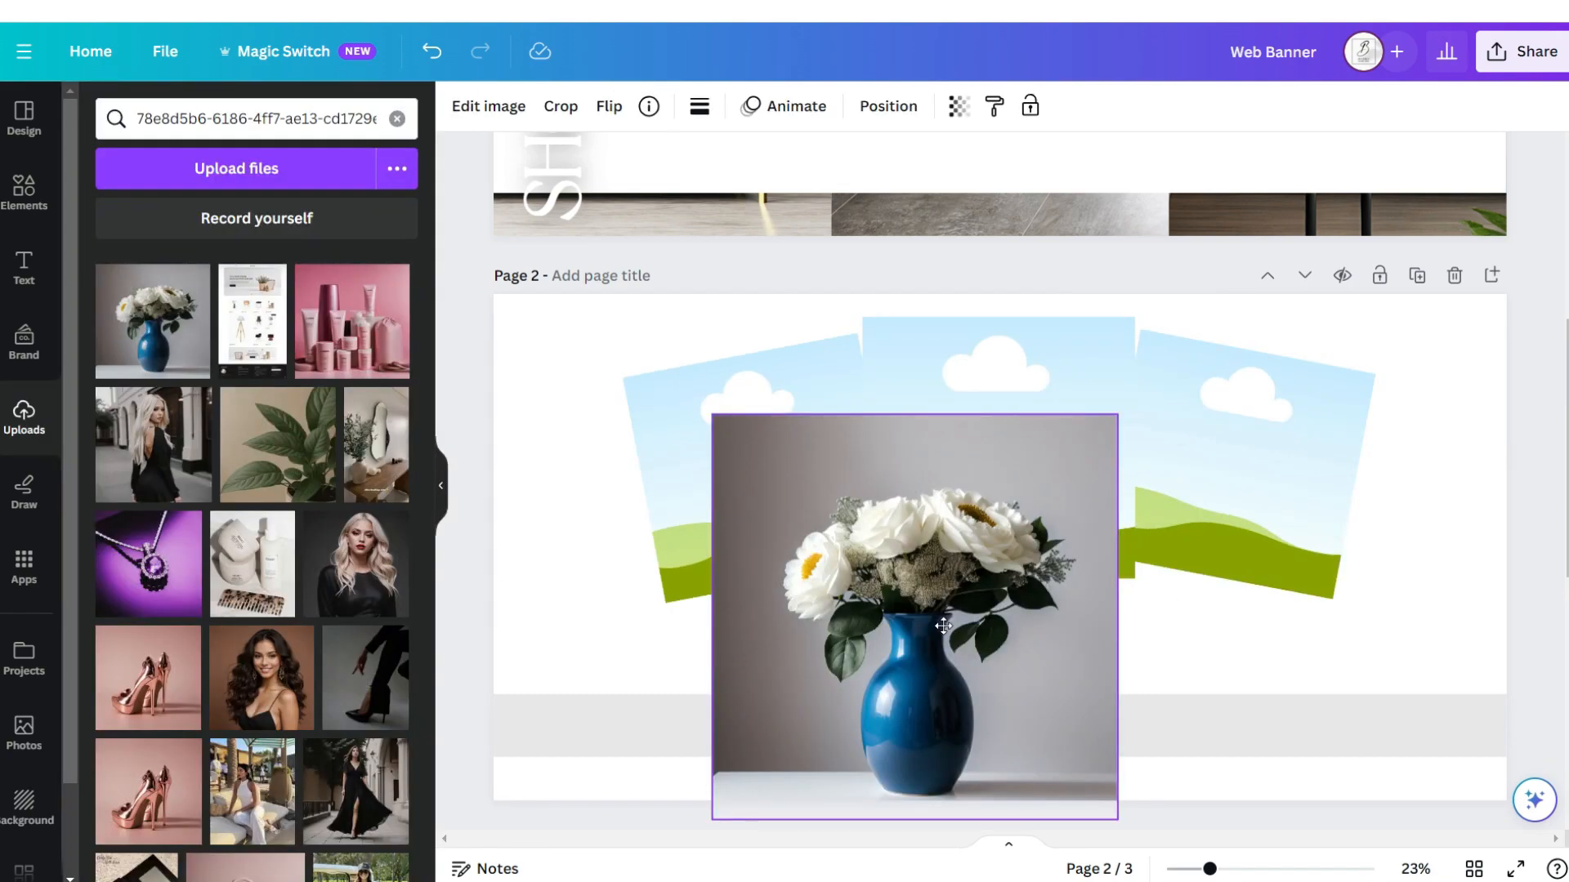
Fill the three frames with the palm plant photo, the blue flower vase photo in the middle and the office chair photo.
{"action": "left_click_drag", "start_coordinate": [943, 625], "coordinate": [1037, 529]}
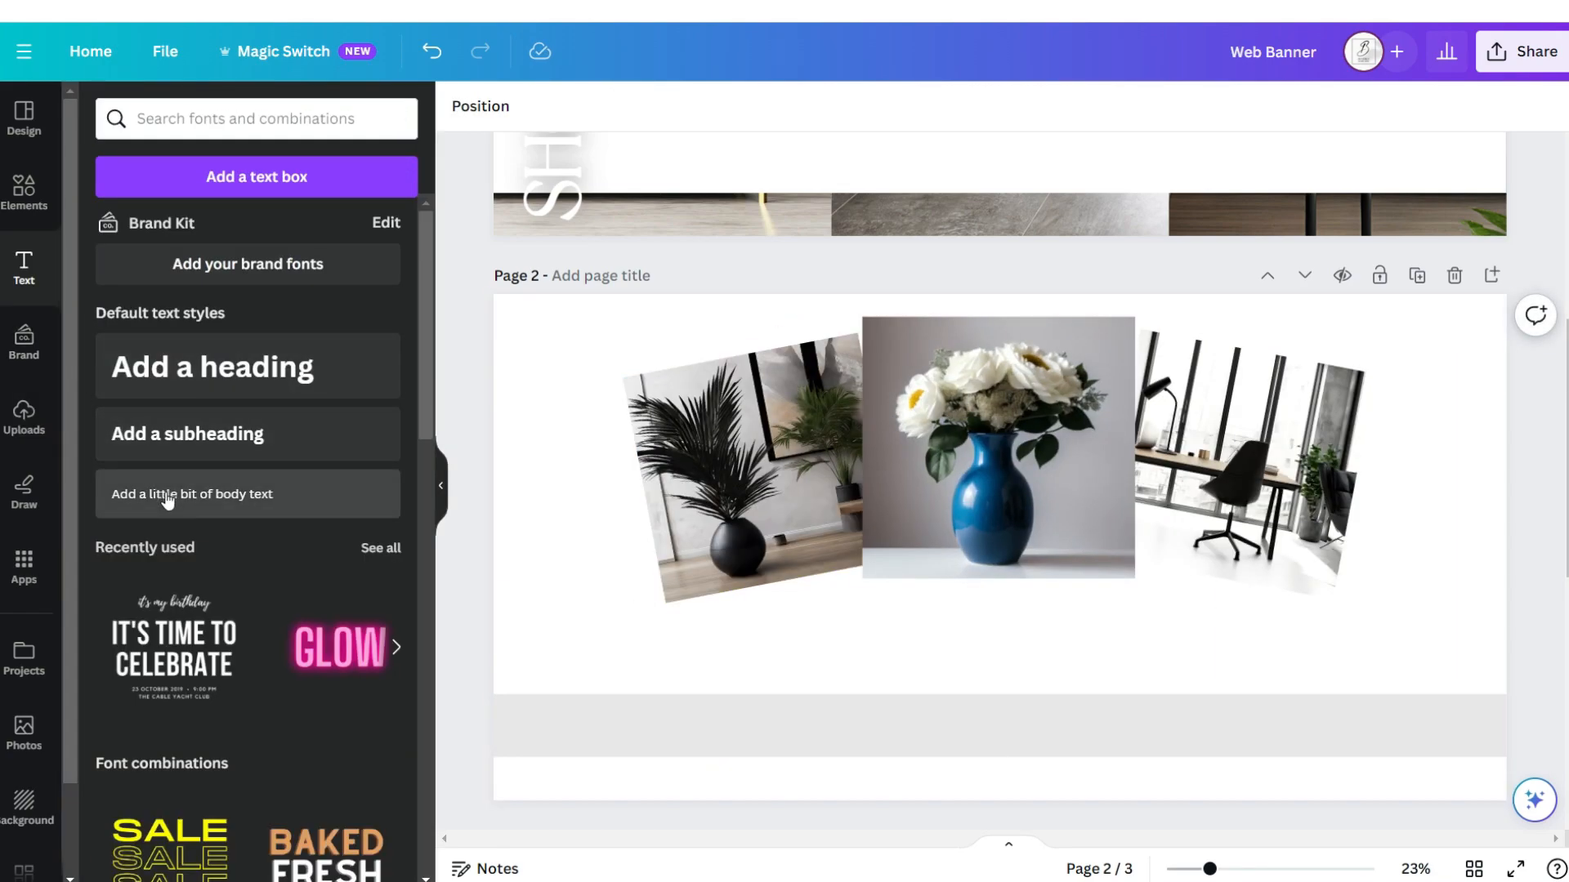
Add the text "SHOP OUR" in bold uppercase Futura, centred just beneath the middle photo on page 2.
{"action": "left_click", "coordinate": [168, 494]}
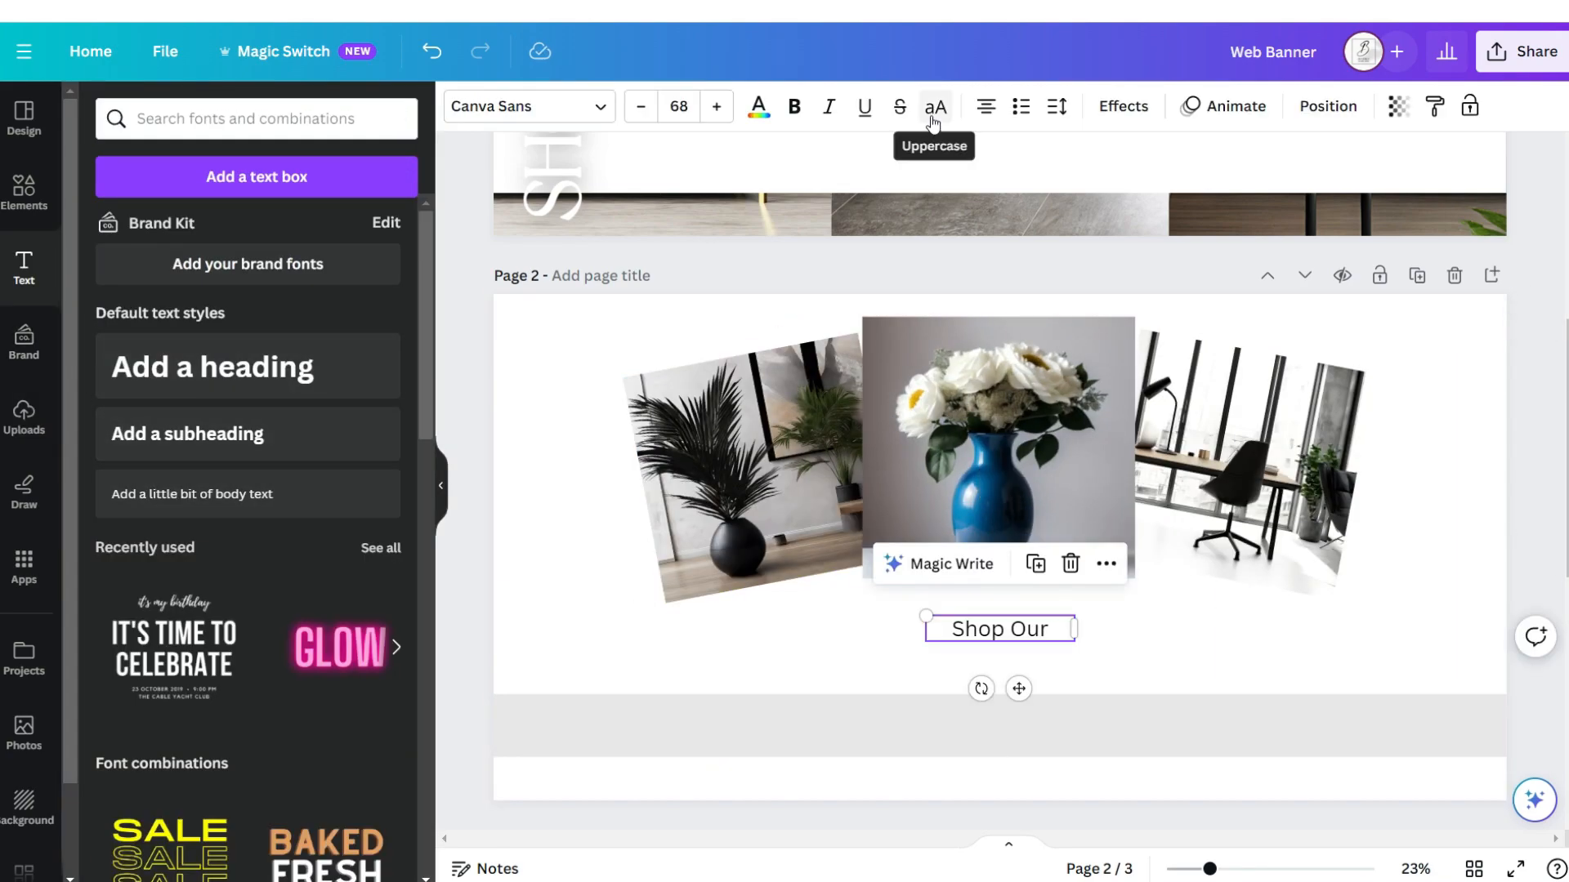
{"action": "left_click", "coordinate": [934, 107]}
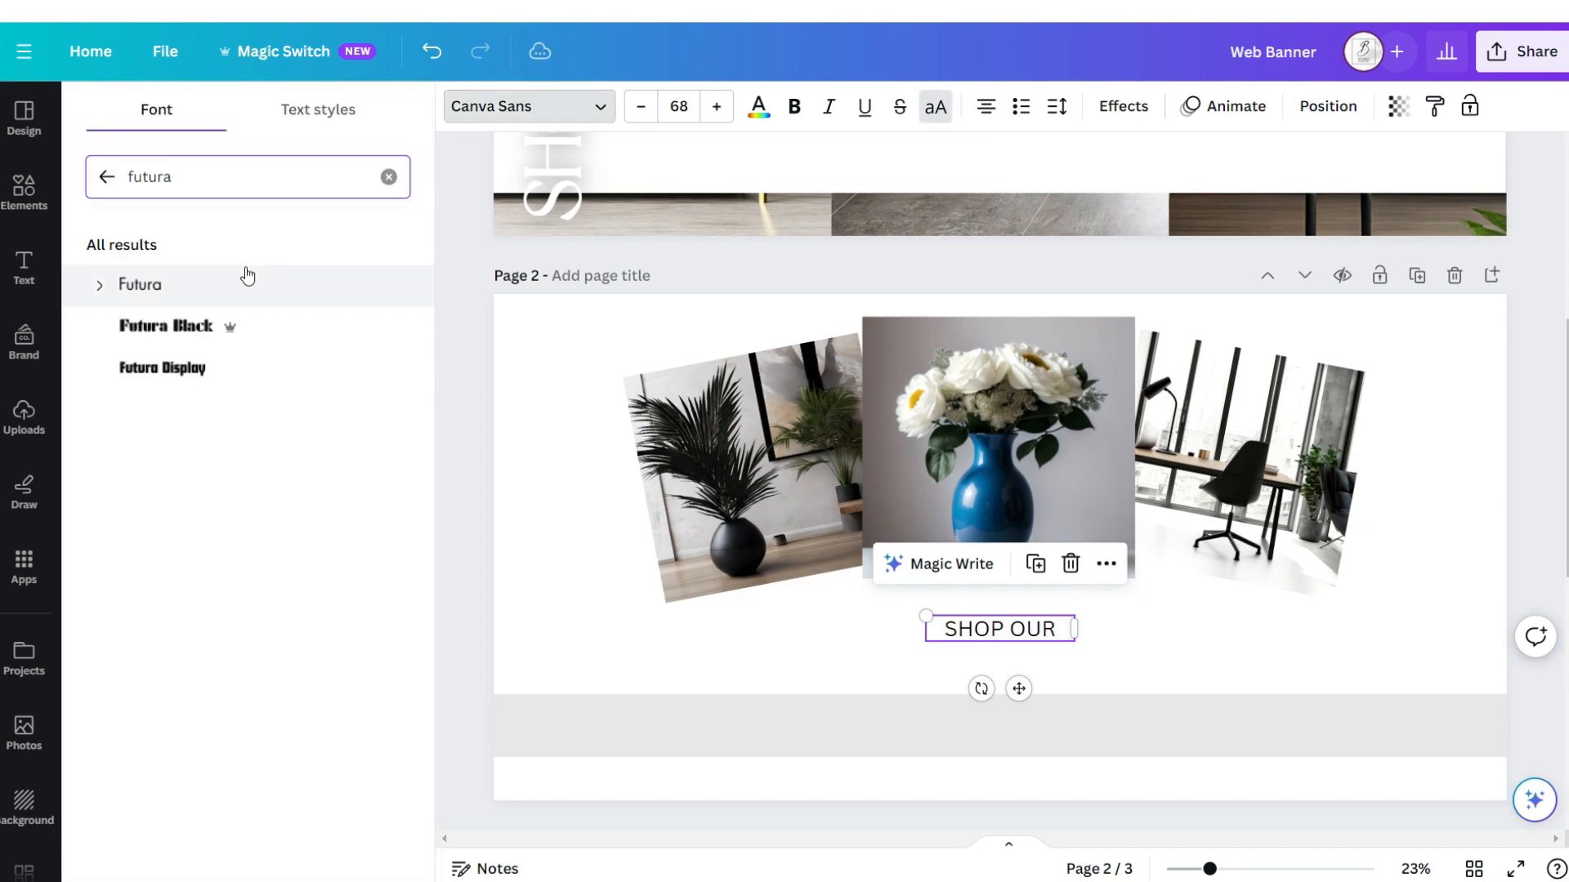
{"action": "left_click", "coordinate": [243, 281]}
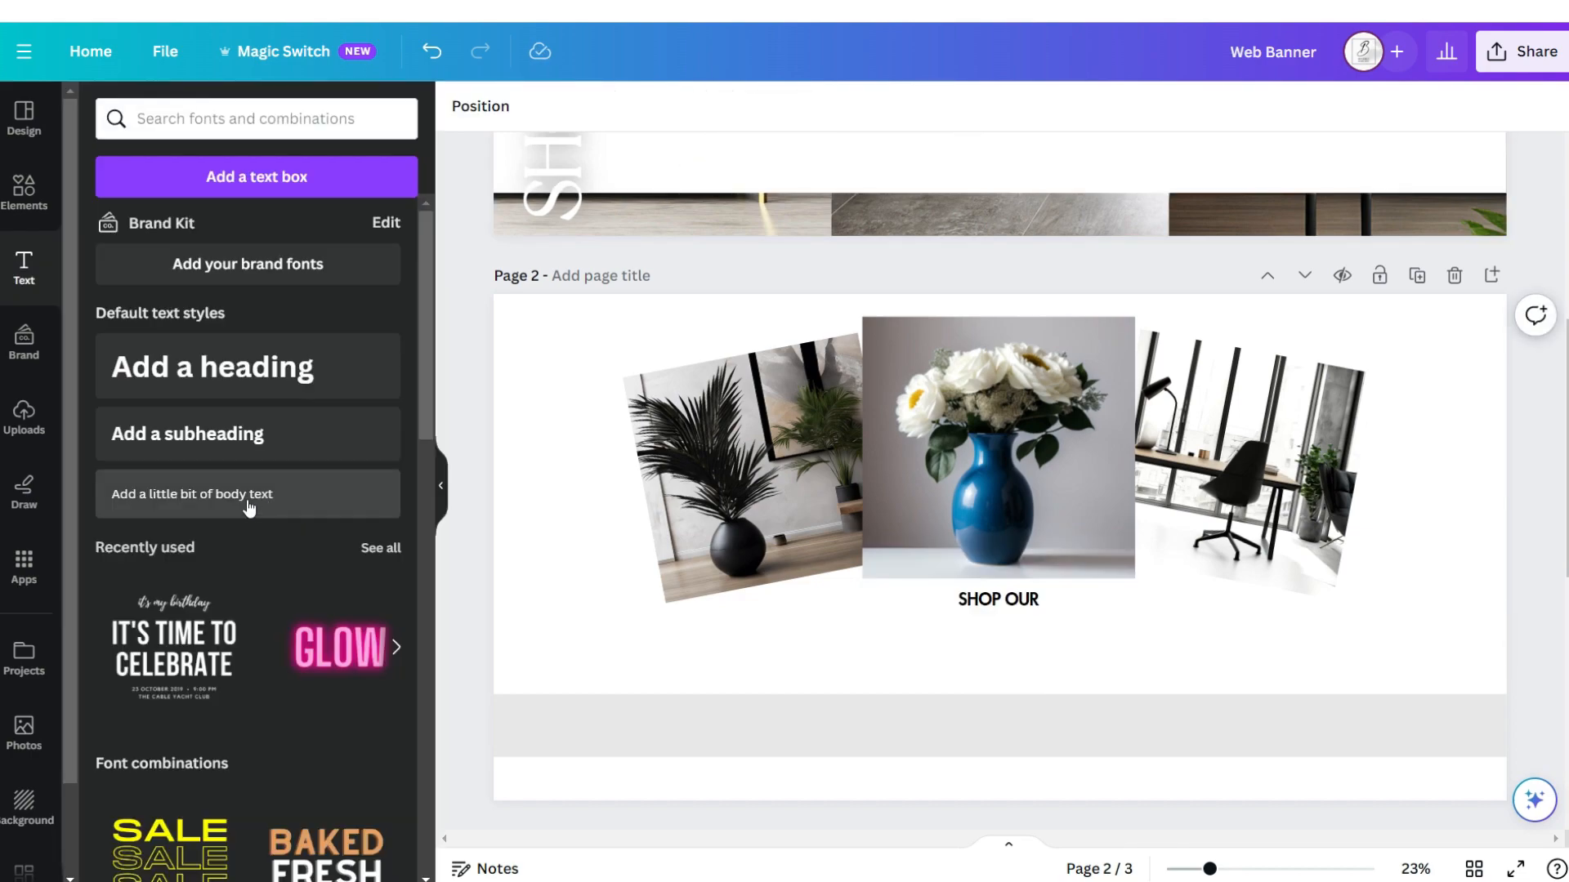
Add a large "BESTSELLERS" text in uppercase Dream Avenue below "SHOP OUR".
{"action": "left_click", "coordinate": [250, 508]}
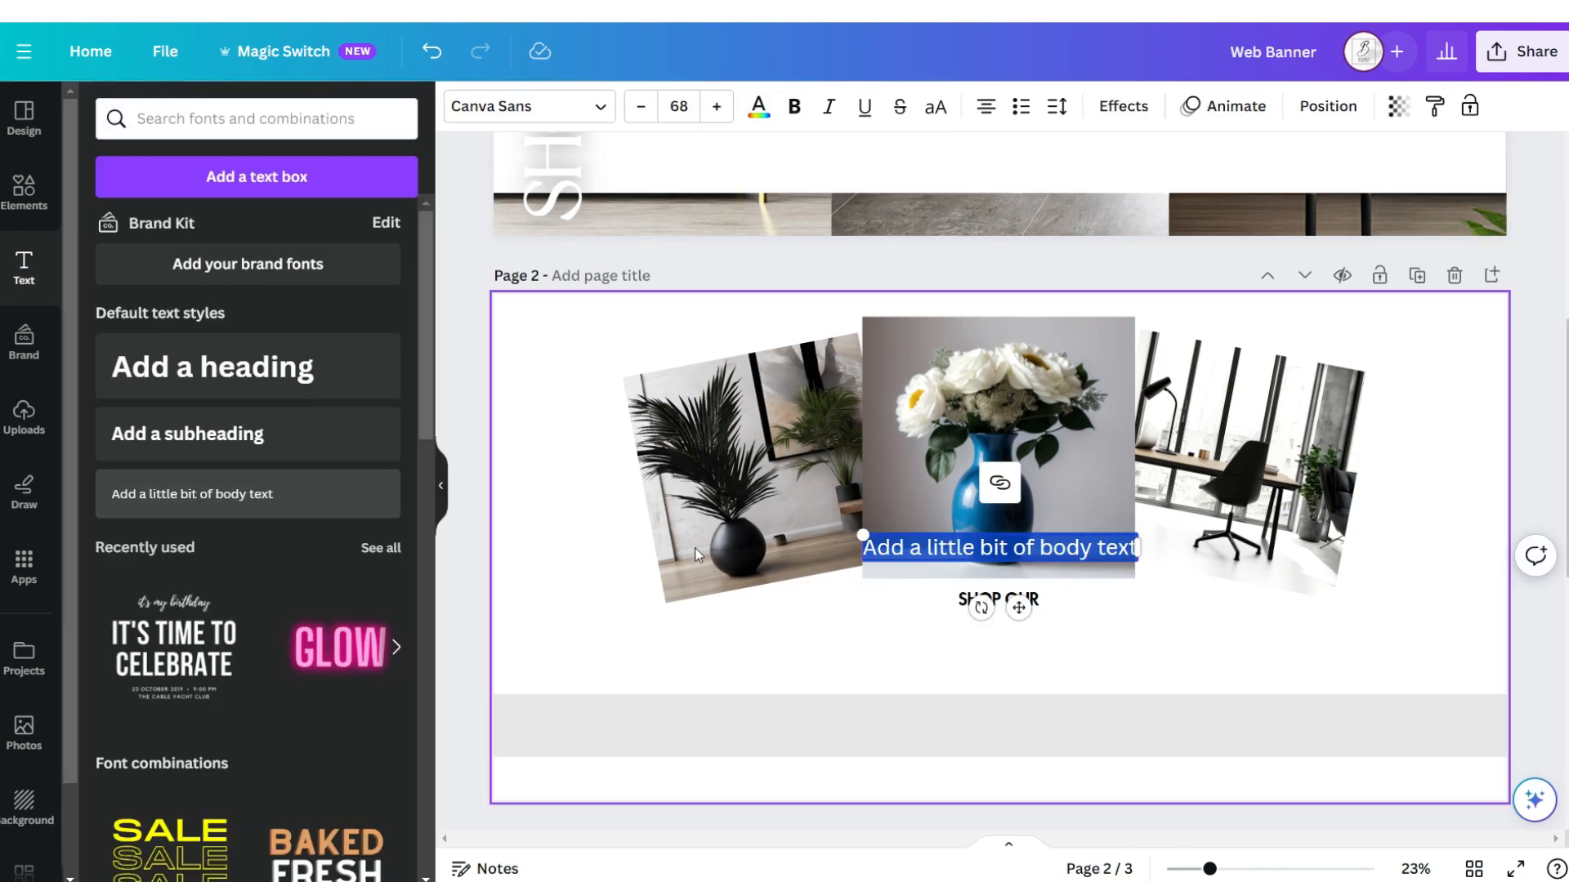
{"action": "left_click", "coordinate": [944, 113]}
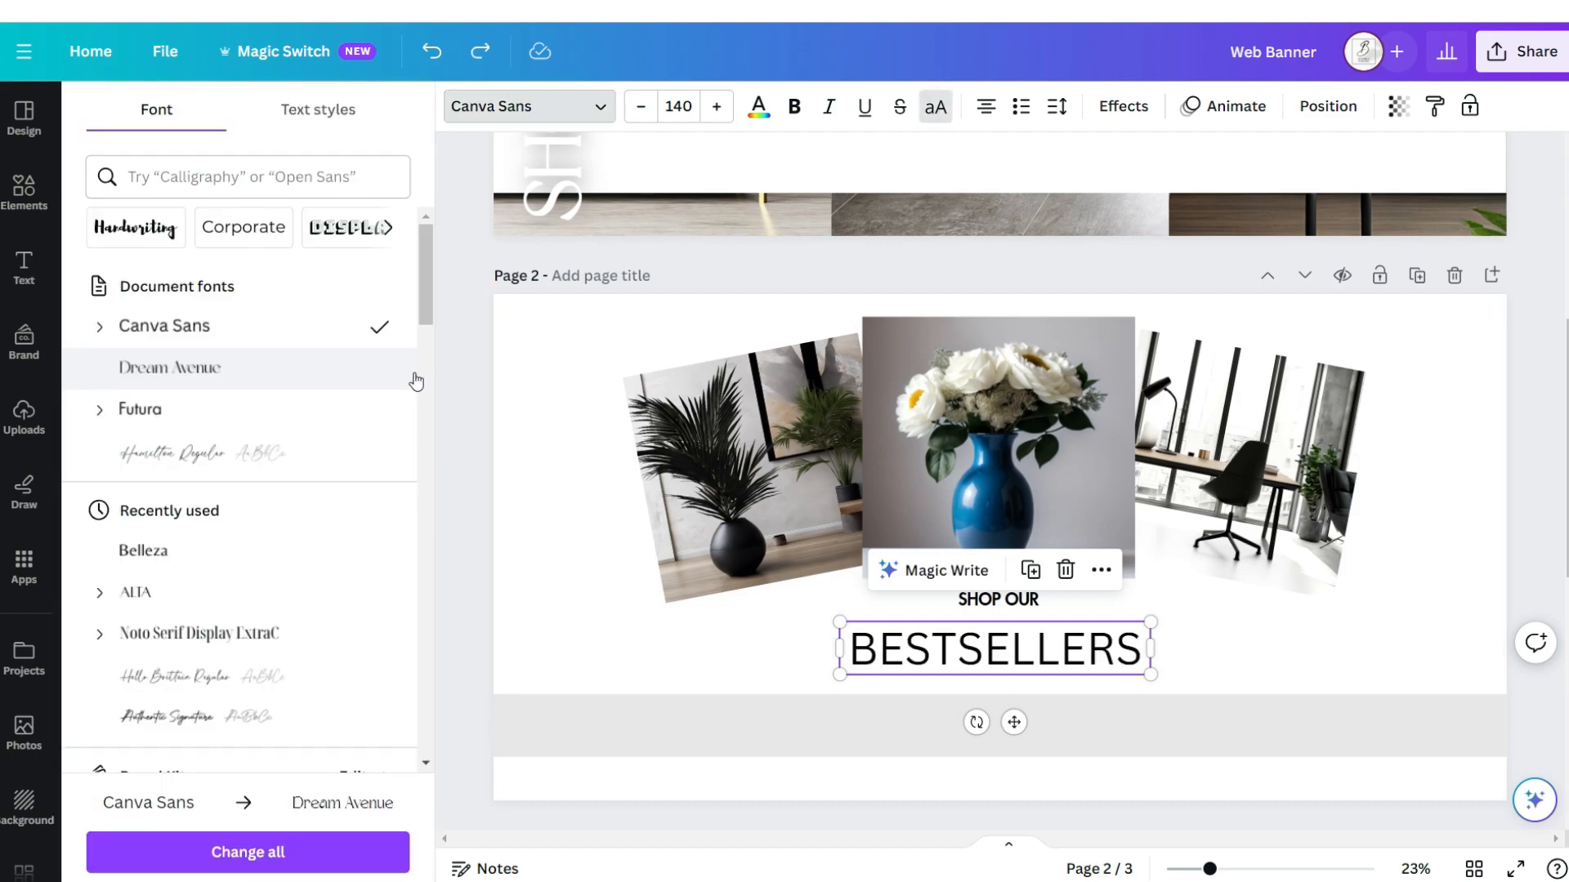
{"action": "left_click", "coordinate": [392, 376]}
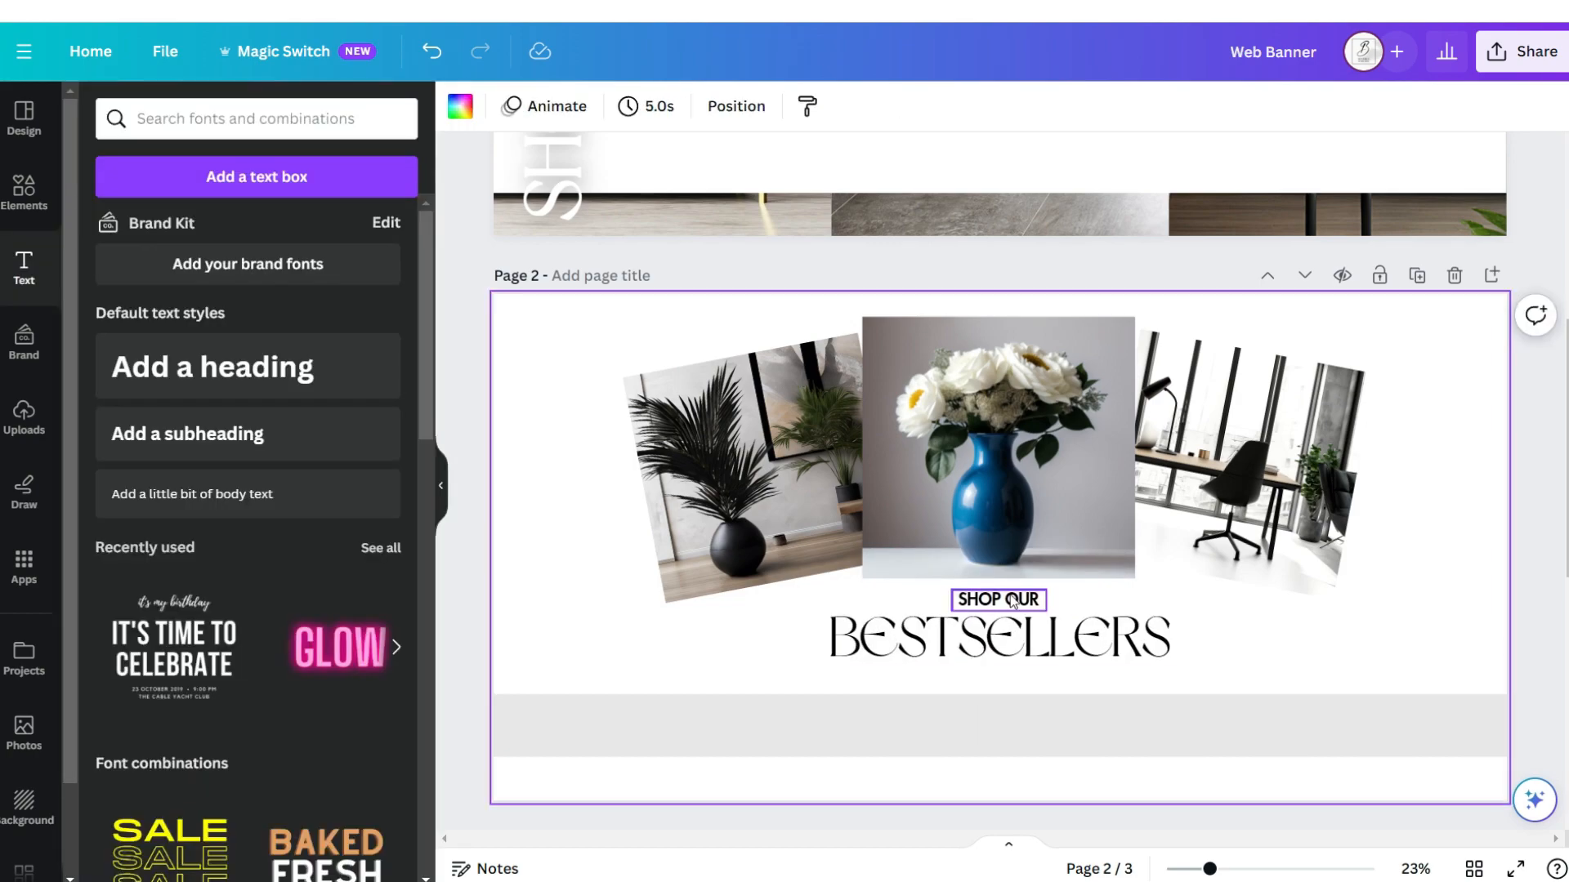
Duplicate the "SHOP OUR" text, place the copy below "BESTSELLERS" and reword it as "CHECK OUT WHAT BUYERS ARE LOVING".
{"action": "left_click", "coordinate": [999, 599]}
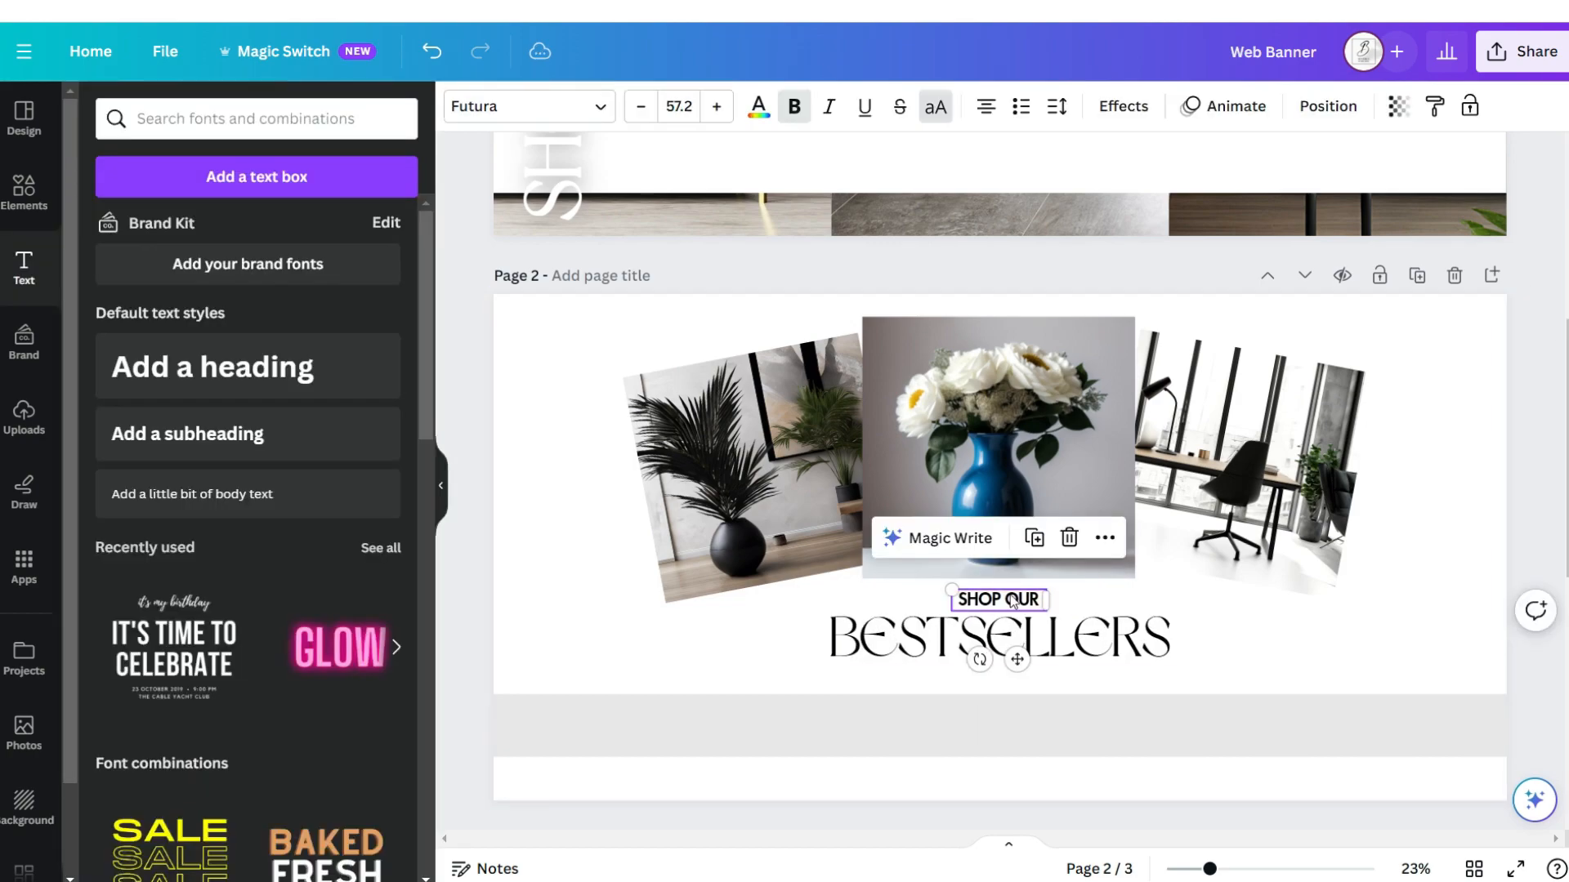
{"action": "left_click", "coordinate": [1035, 539]}
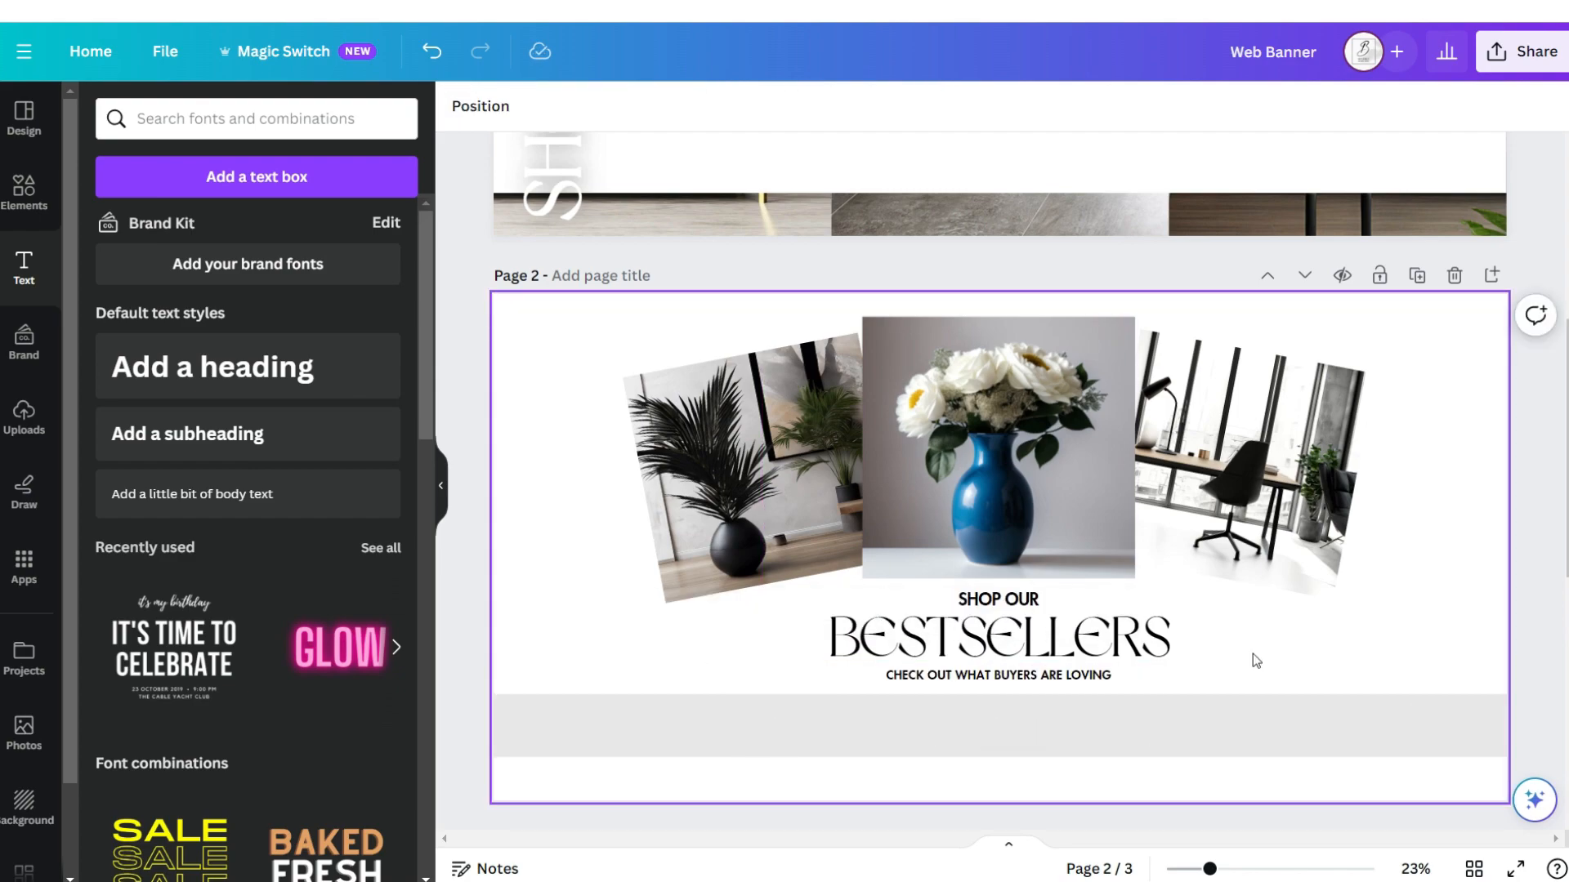
{"action": "left_click", "coordinate": [1093, 679]}
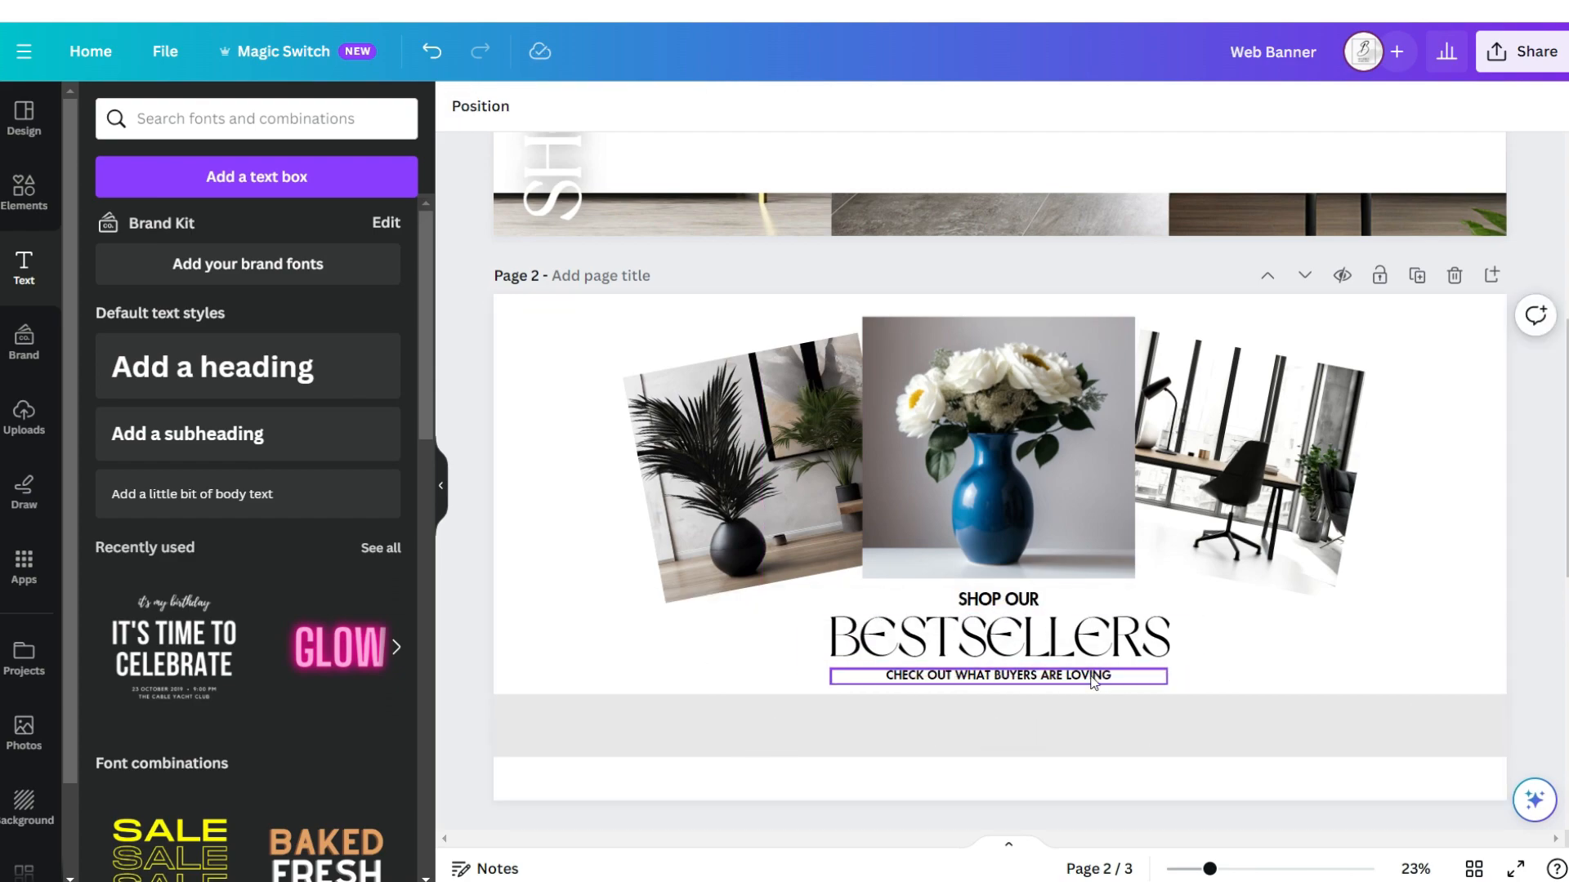
Add another page after page 2 and paste the light grey band onto it.
{"action": "left_click", "coordinate": [1490, 276]}
{"action": "right_click", "coordinate": [991, 563]}
{"action": "left_click", "coordinate": [1059, 667]}
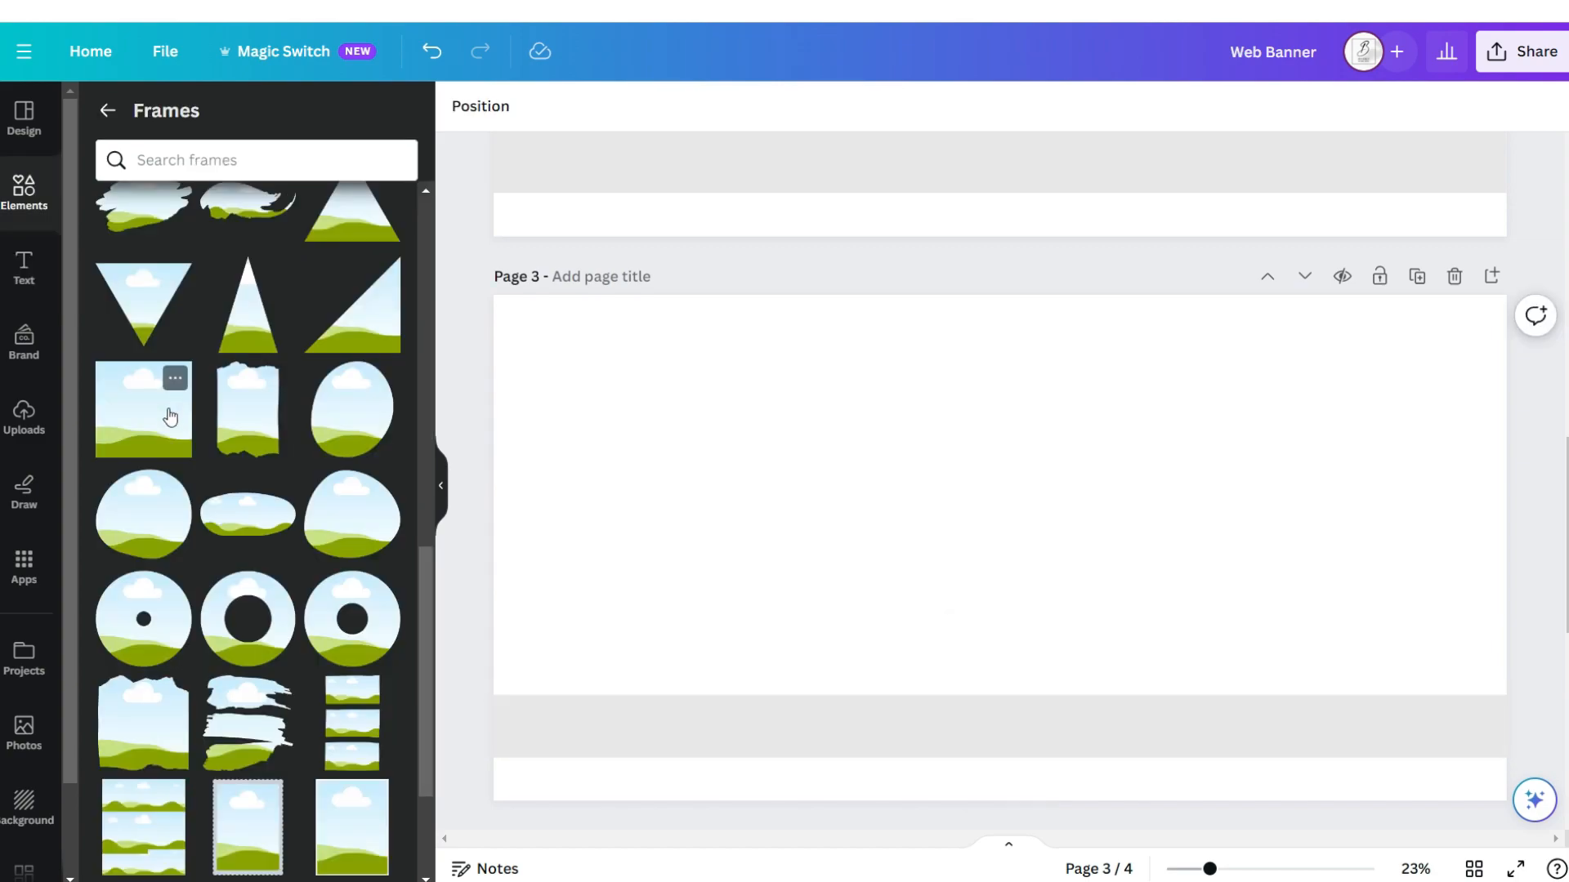
Add a square photo frame over a 1632.8 × 1650.8 px black square on page 3, filled with the black cabinet and potted tree photo.
{"action": "left_click", "coordinate": [170, 417]}
{"action": "left_click", "coordinate": [135, 439]}
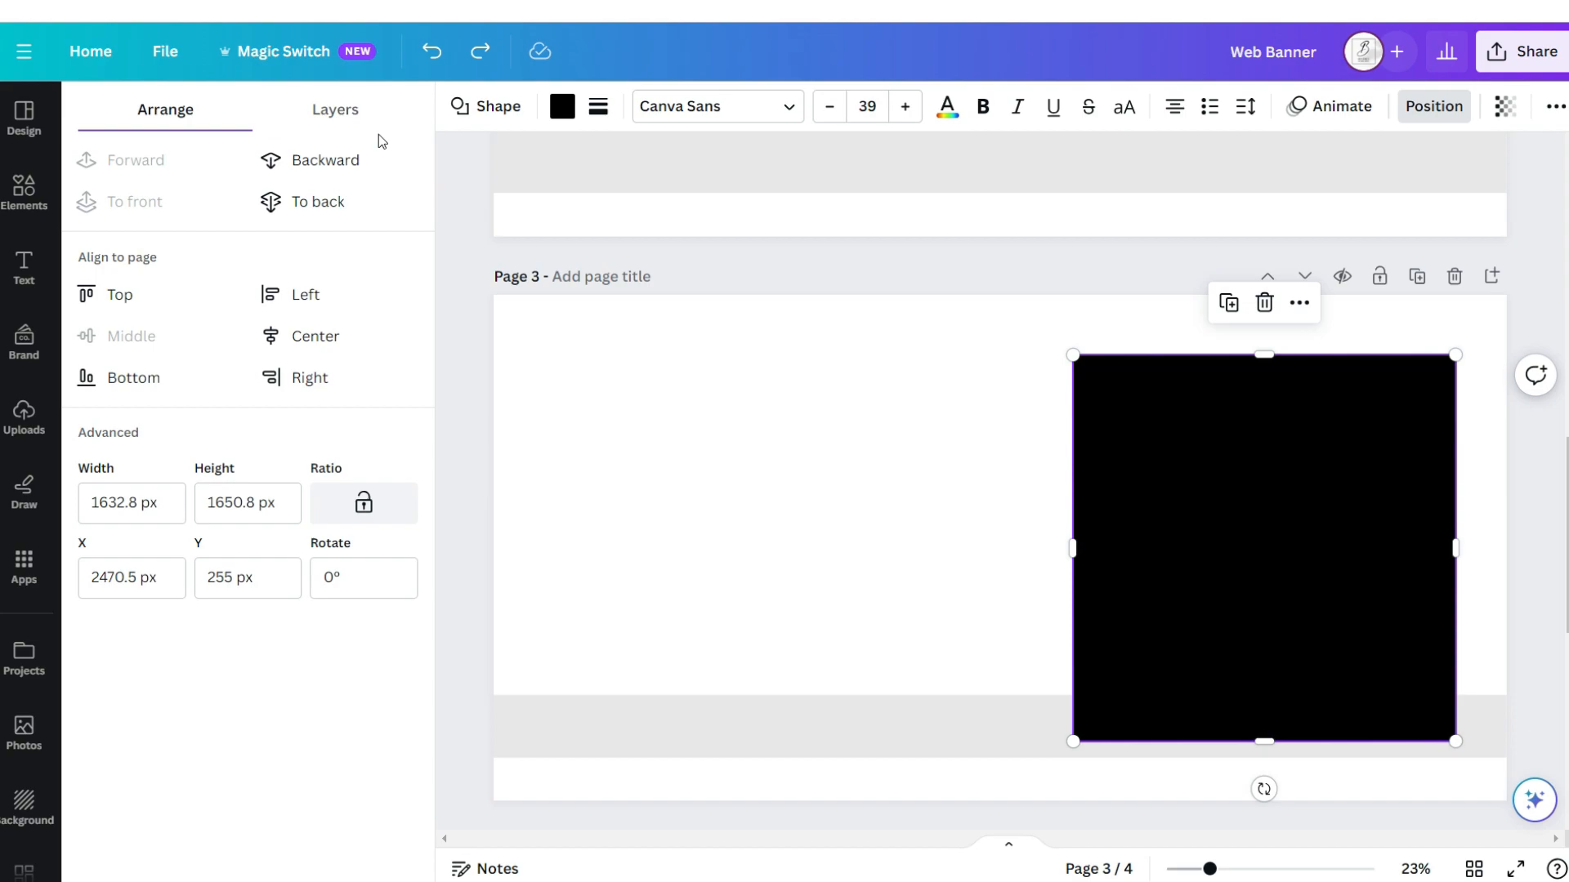
{"action": "left_click", "coordinate": [378, 158]}
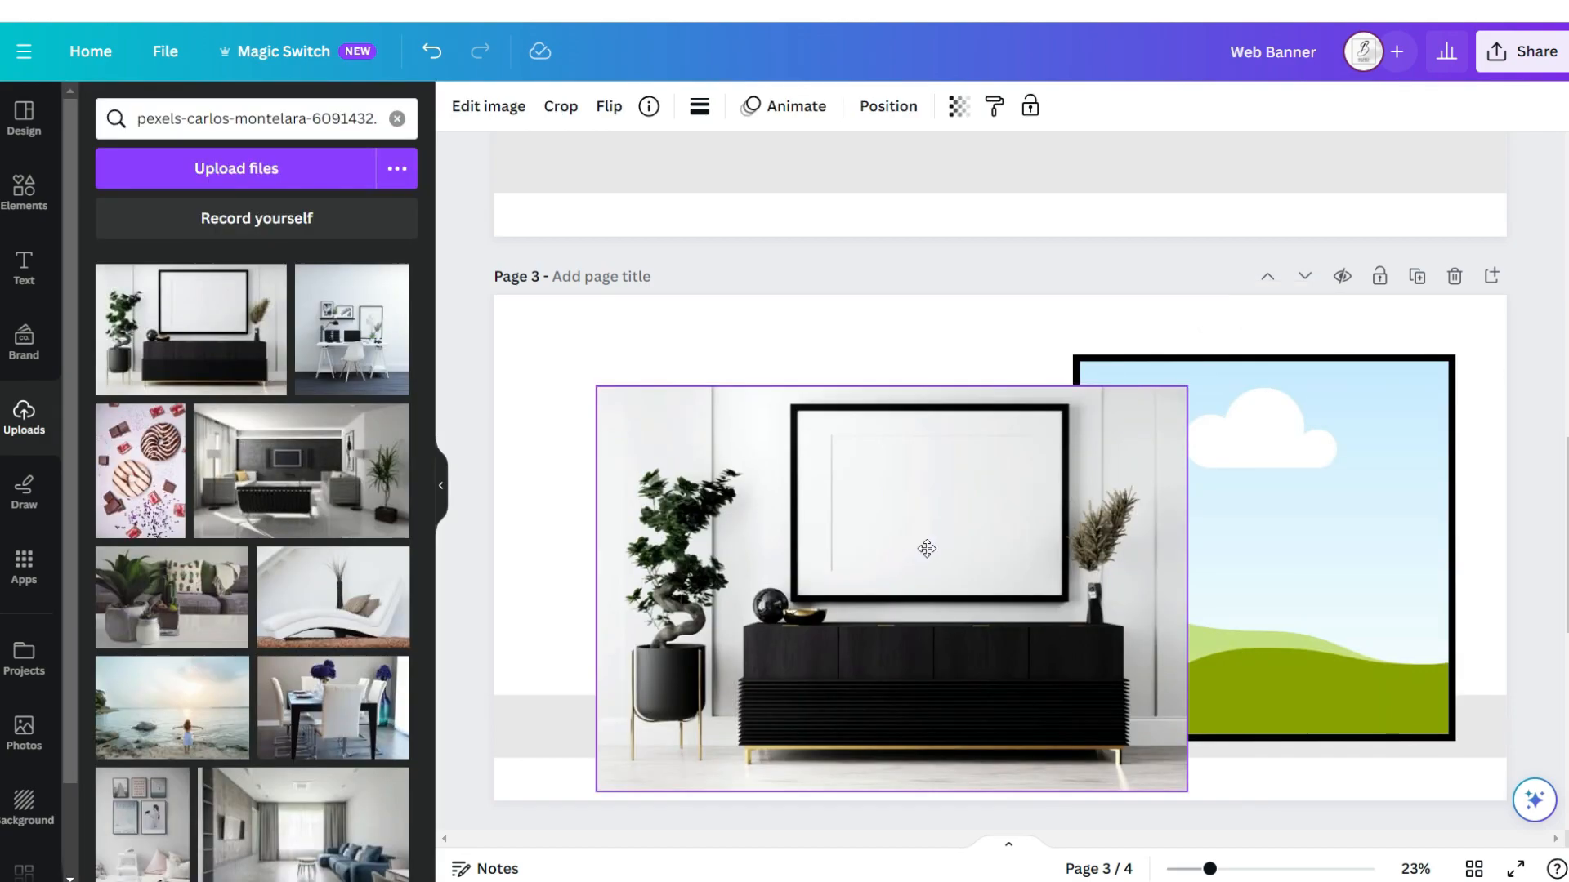
{"action": "left_click_drag", "start_coordinate": [927, 548], "coordinate": [1221, 533]}
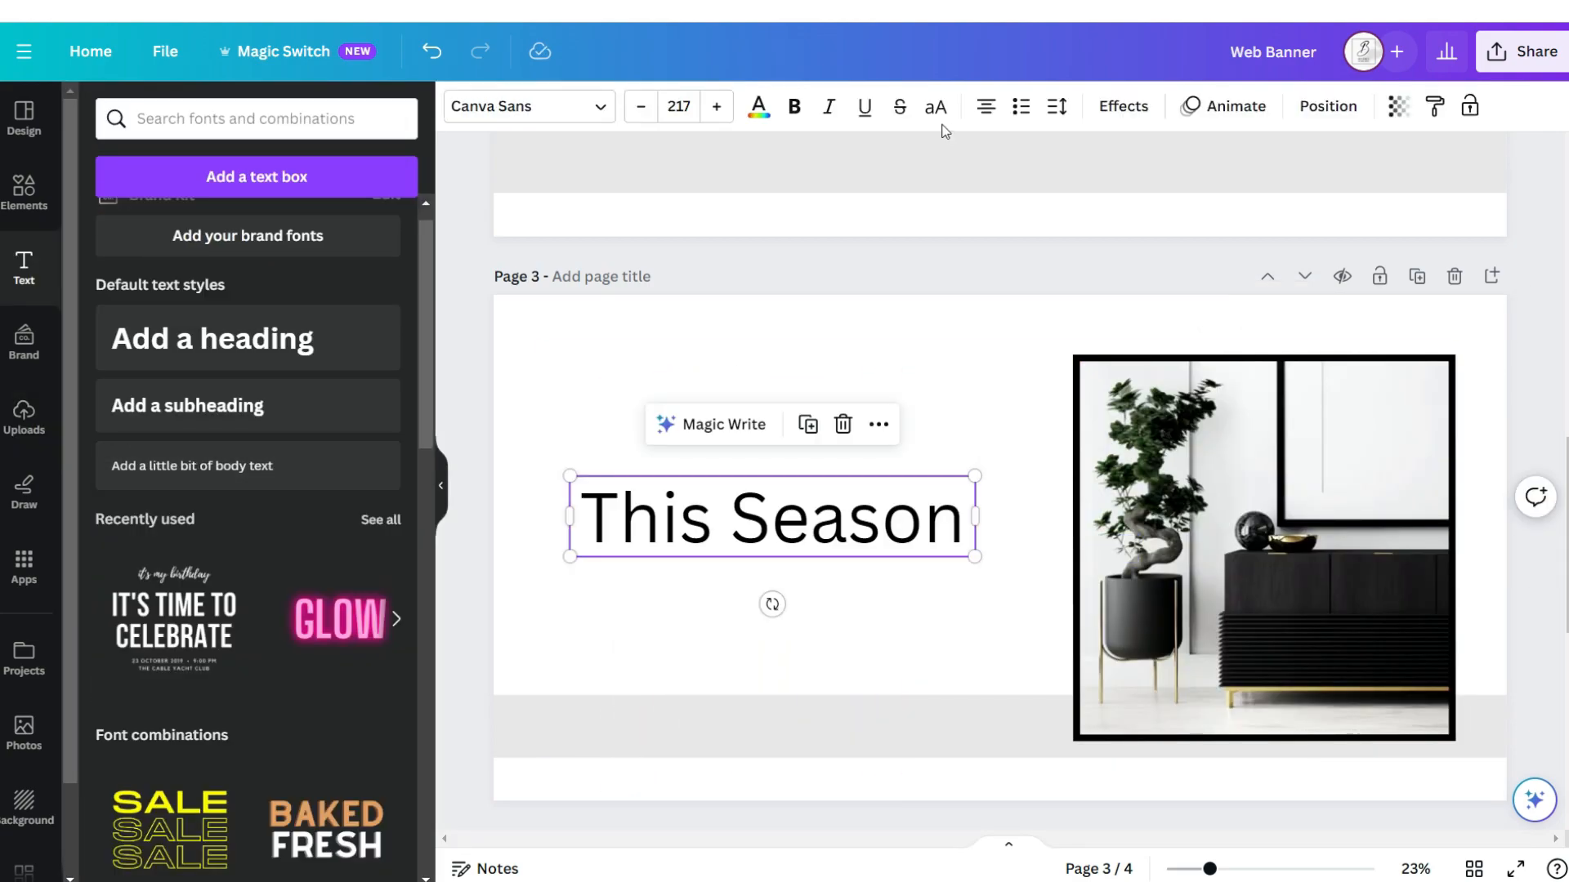
Add "THIS SEASON" in uppercase Dream Avenue beside the framed photo, with "Shop" in the Hamilton script font above it.
{"action": "left_click", "coordinate": [937, 113]}
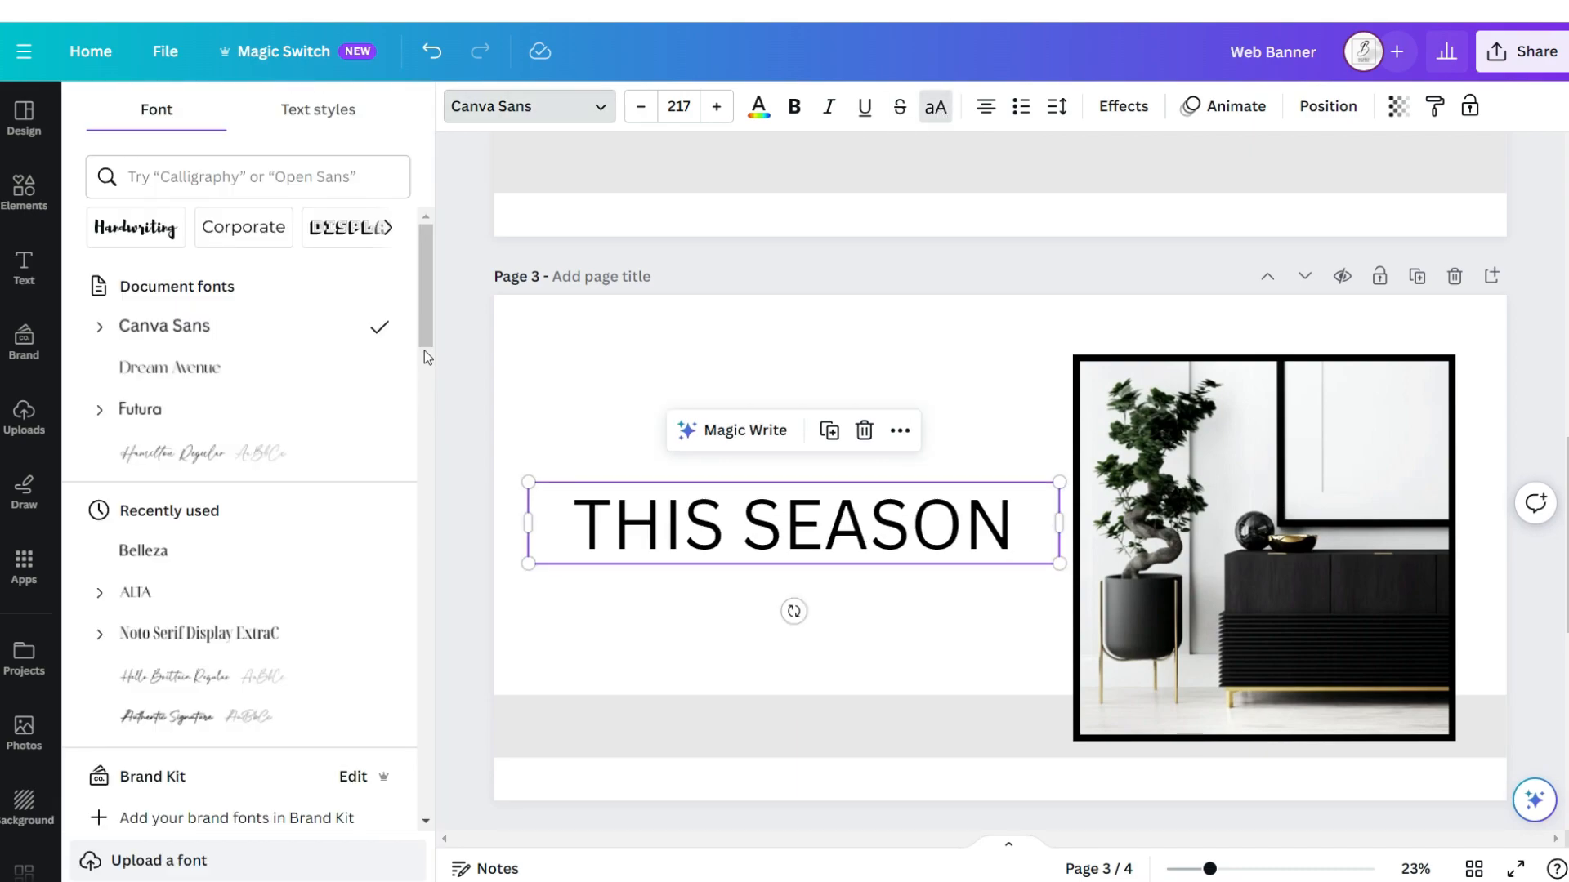
{"action": "left_click", "coordinate": [400, 367]}
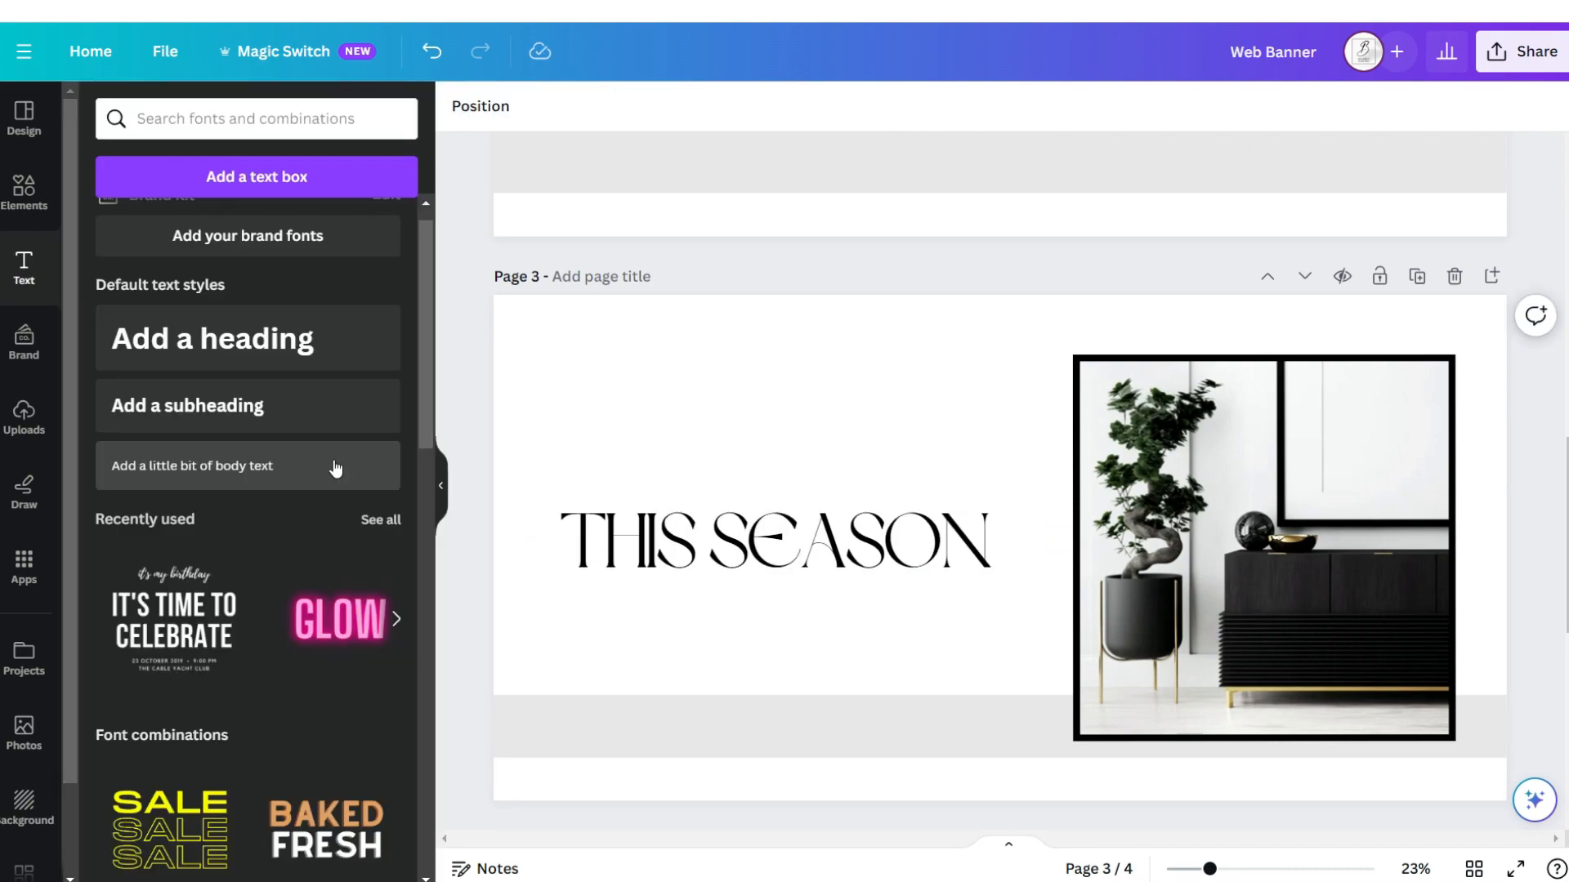
{"action": "left_click", "coordinate": [336, 466]}
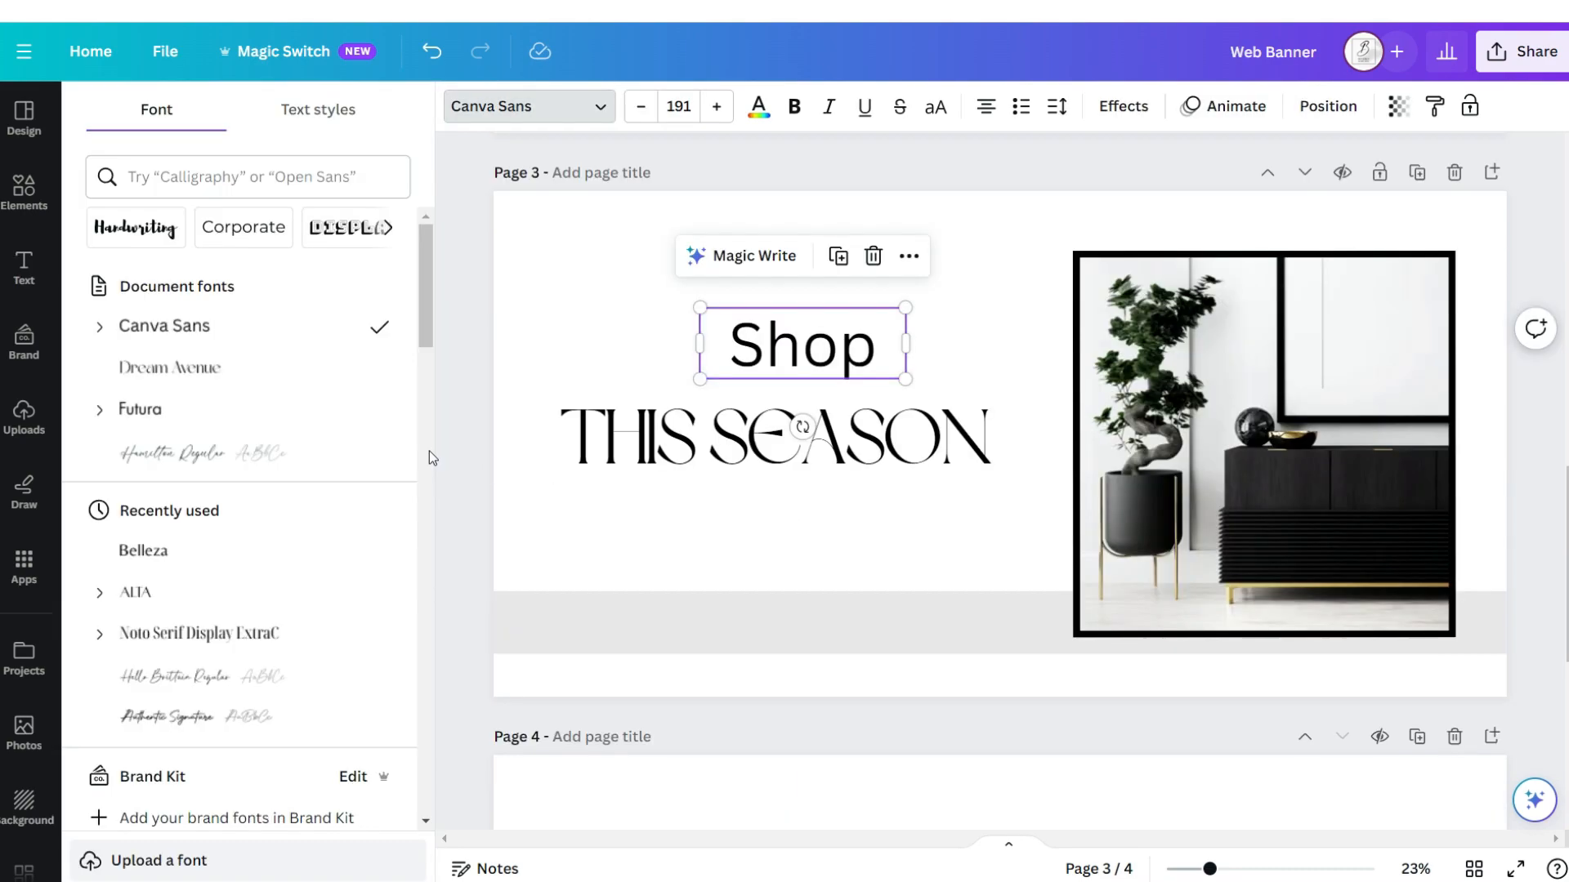
{"action": "left_click", "coordinate": [378, 450]}
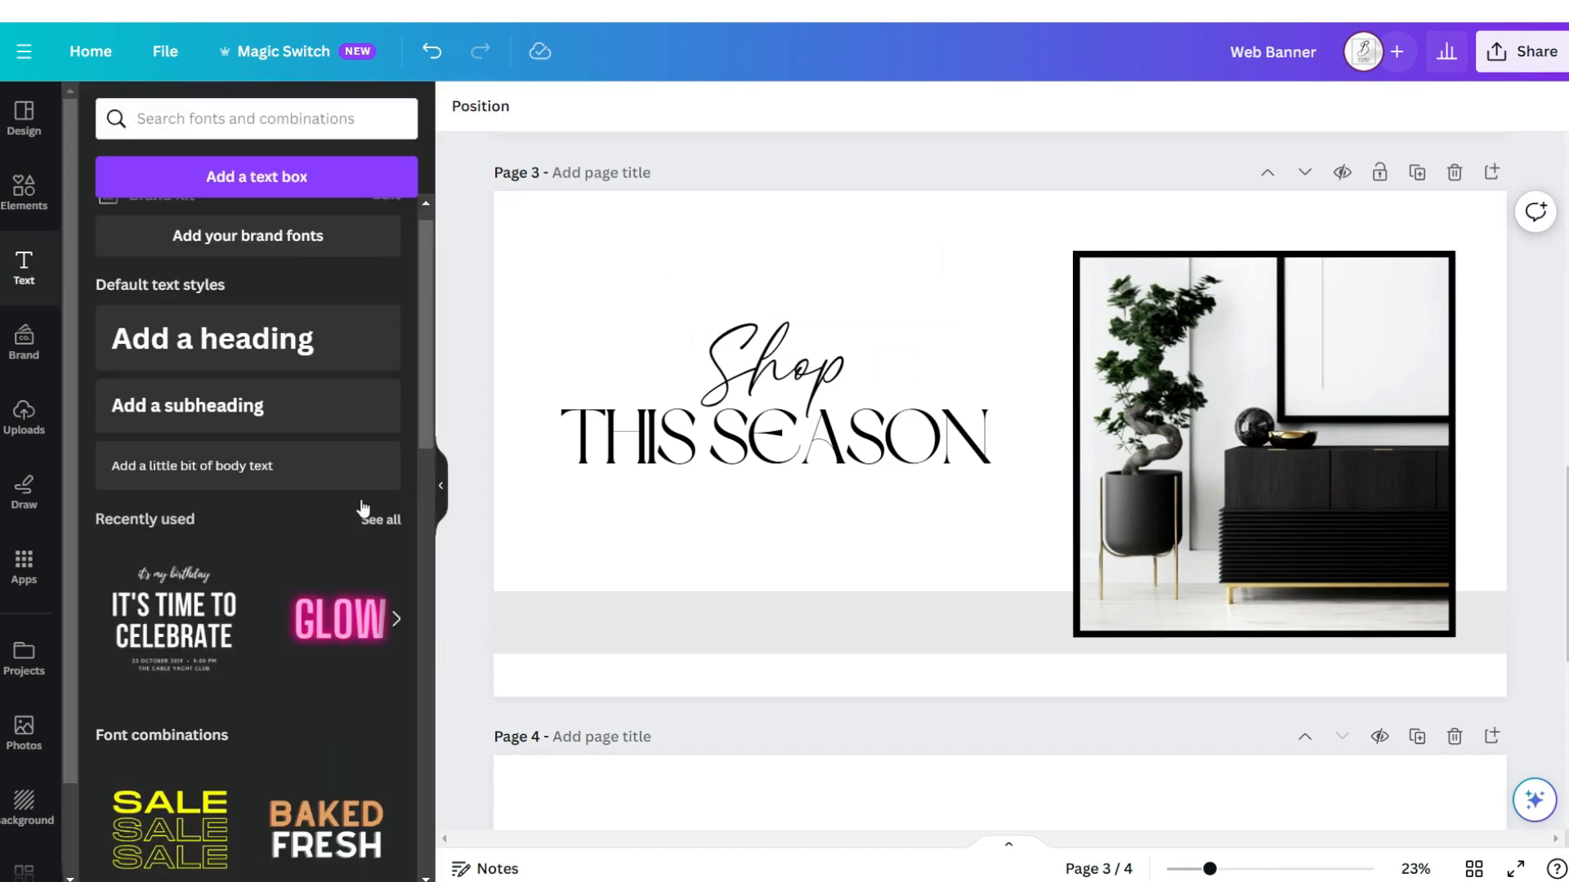
Add "NEW SUMMER ARRIVALS" as smaller bold uppercase text beneath "THIS SEASON".
{"action": "left_click", "coordinate": [249, 485]}
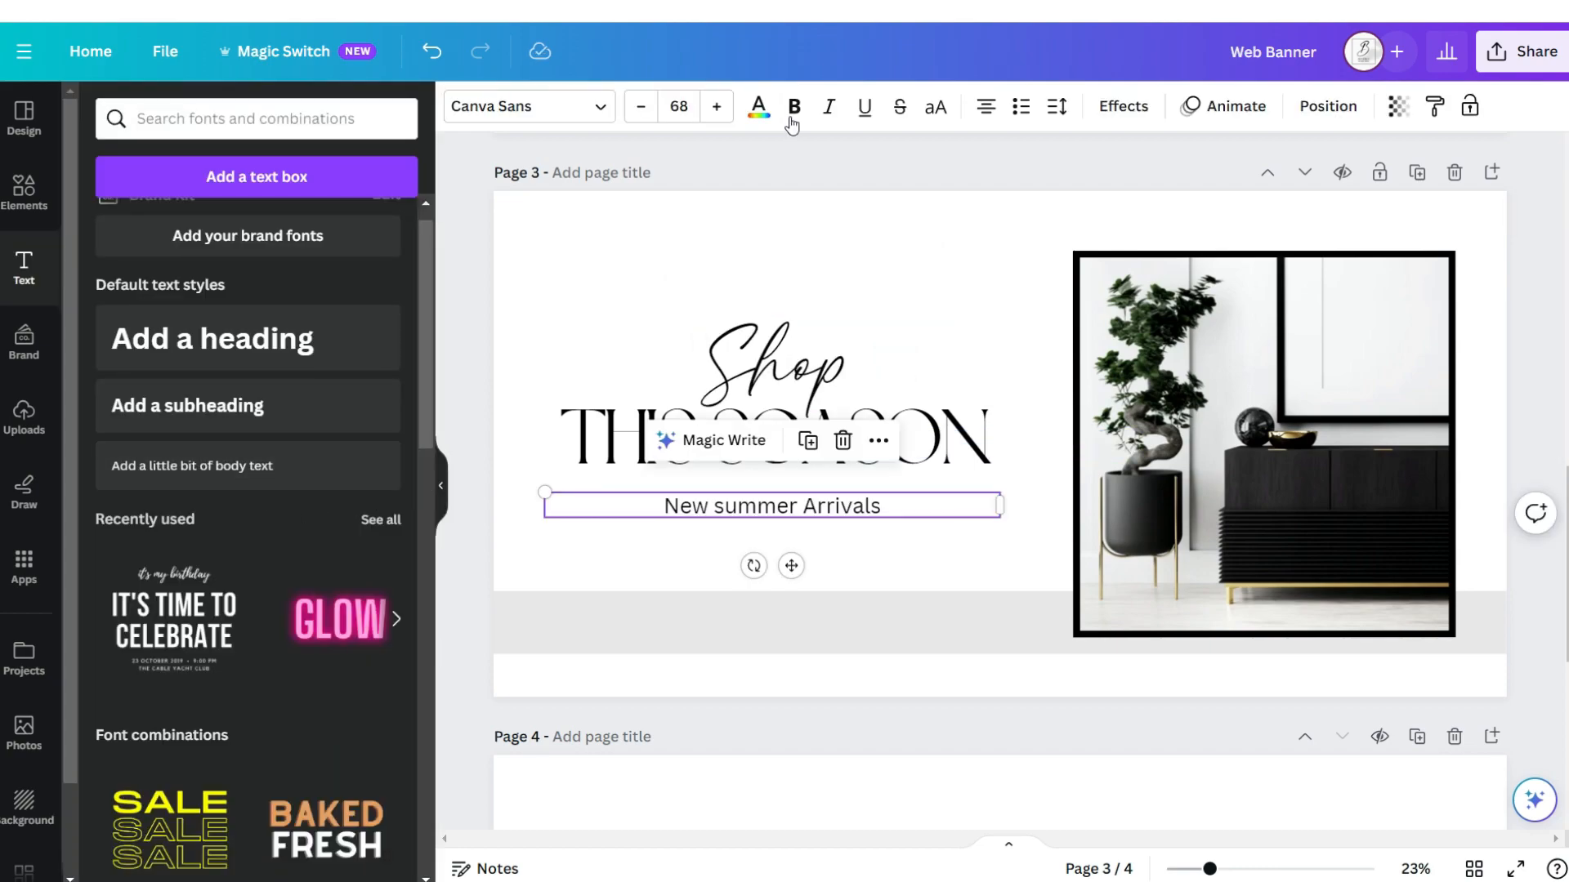
{"action": "left_click", "coordinate": [937, 107]}
{"action": "scroll", "coordinate": [1533, 451], "scroll_direction": "up", "scroll_amount": 10}
{"action": "scroll", "coordinate": [1533, 451], "scroll_direction": "up", "scroll_amount": 5}
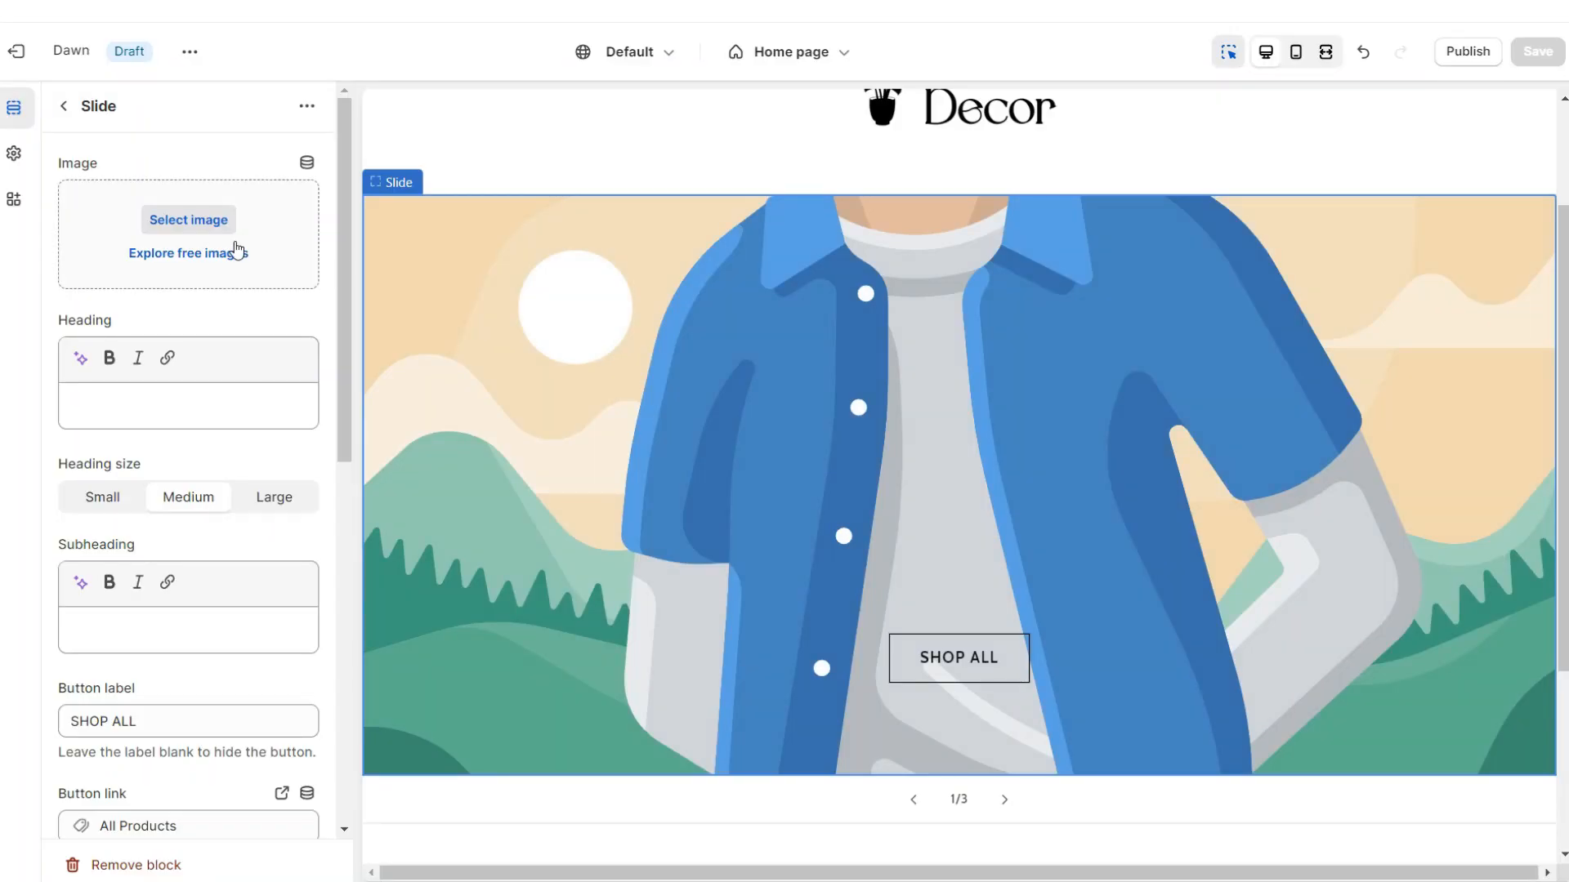
In the Shopify theme editor, give slide 1 the Home Decor Collection banner and set the slideshow to Adapt to first image height and Dots pagination.
{"action": "left_click", "coordinate": [189, 220]}
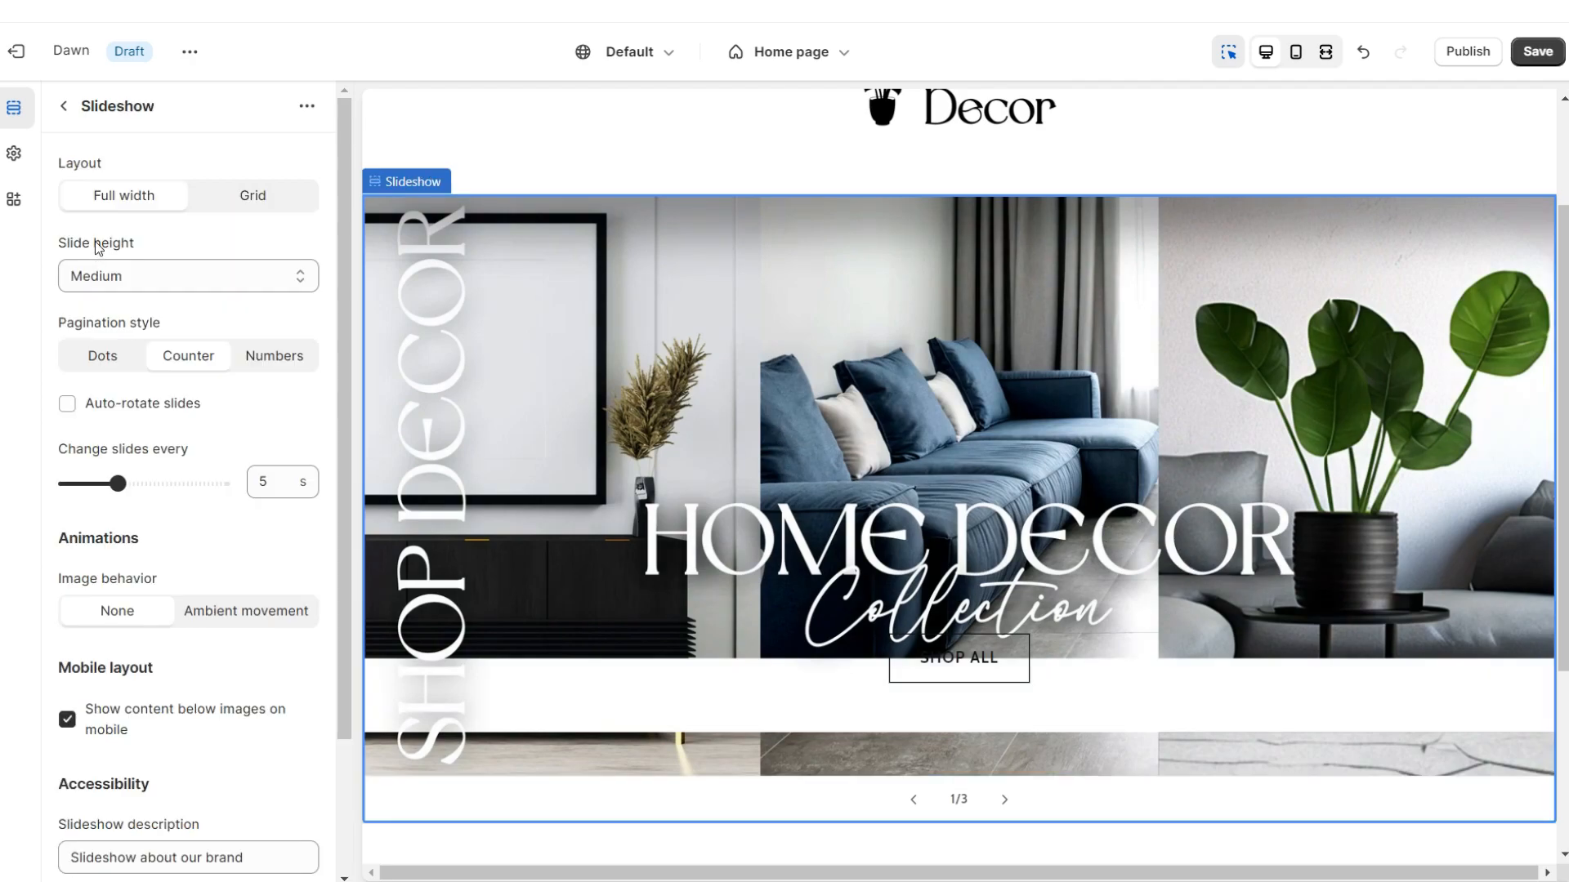
{"action": "left_click", "coordinate": [110, 278]}
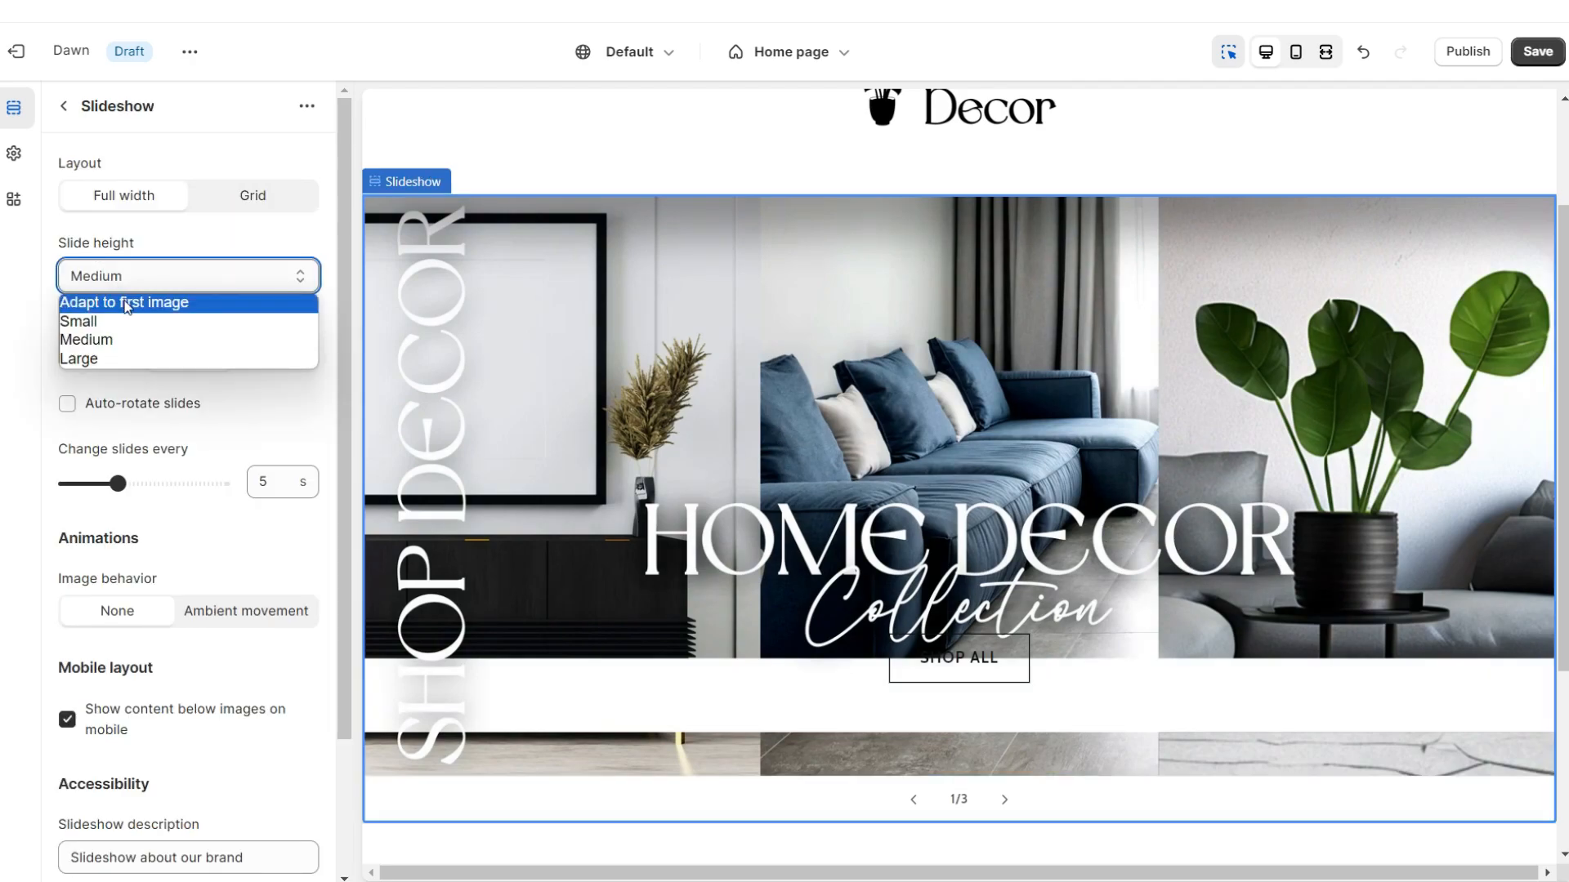
{"action": "left_click", "coordinate": [126, 304]}
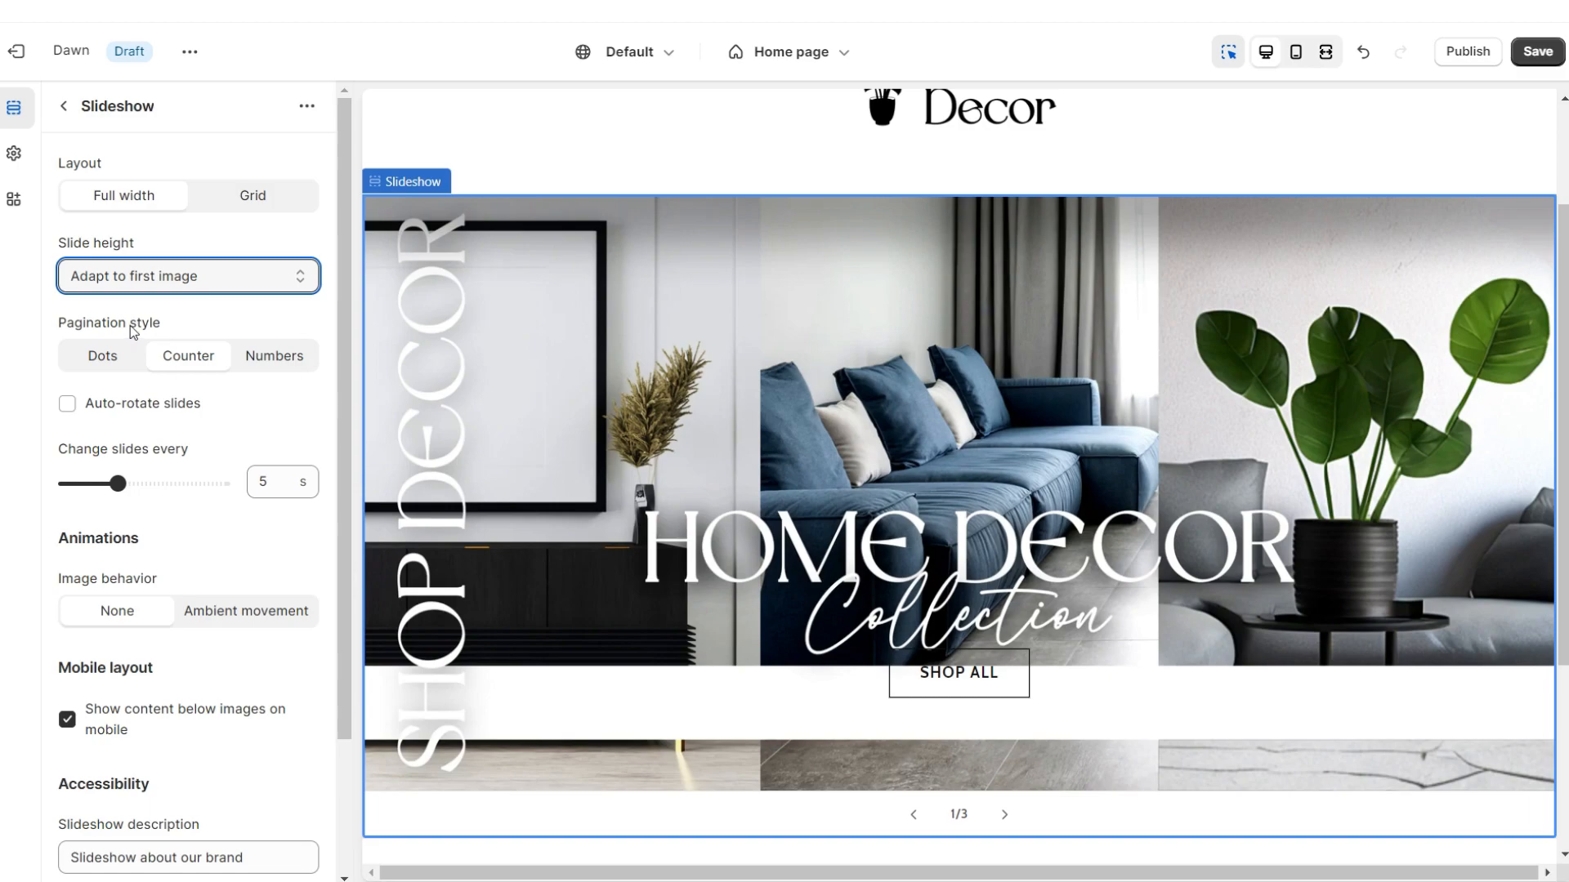
{"action": "left_click", "coordinate": [114, 358]}
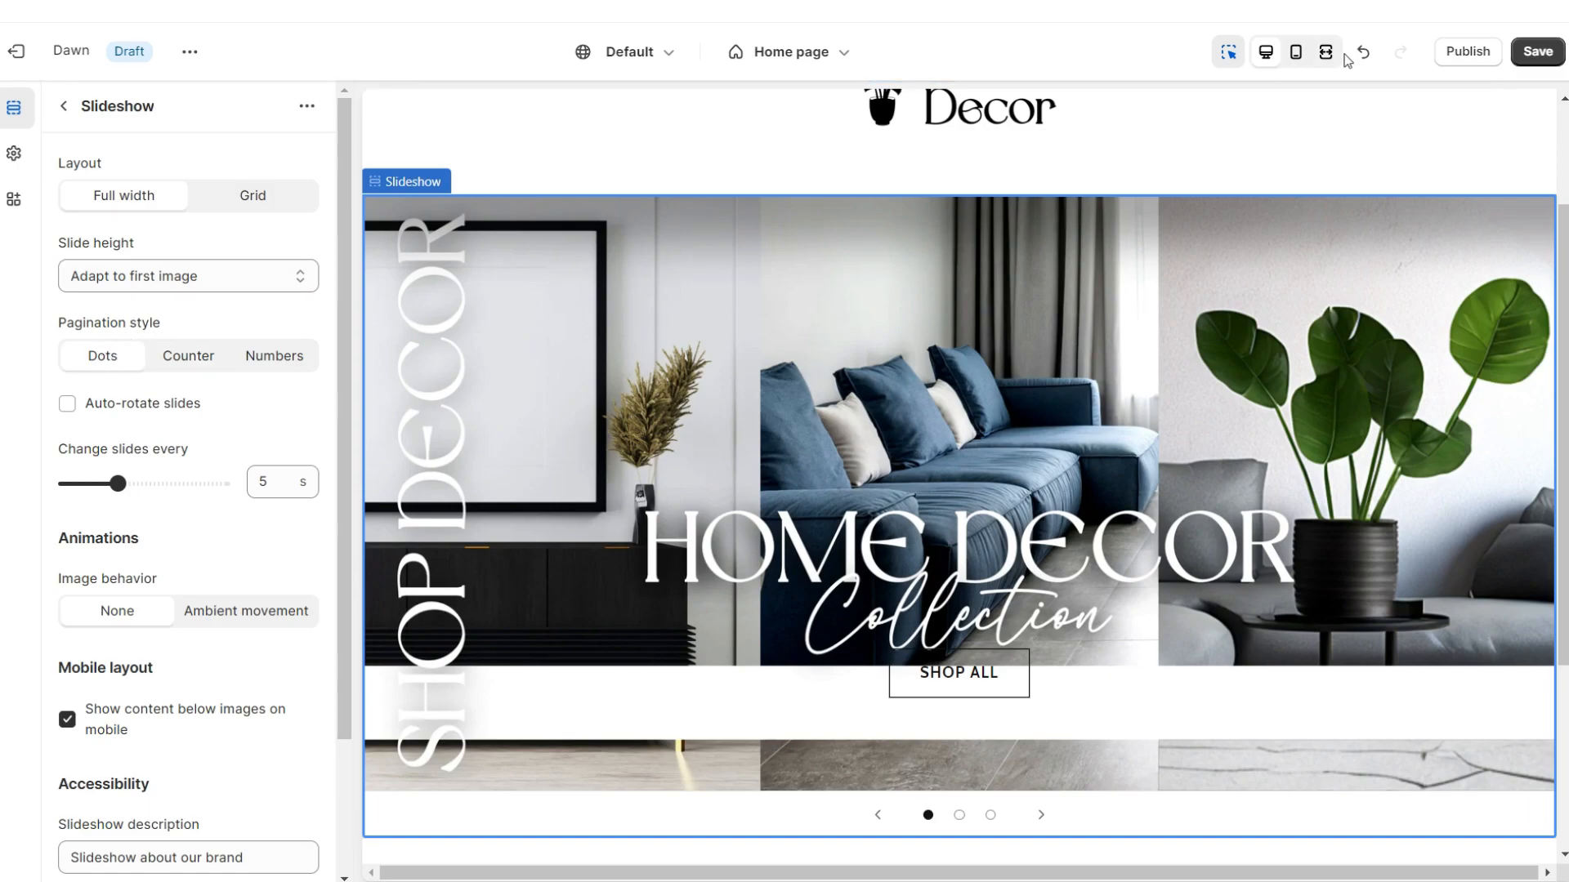
{"action": "left_click", "coordinate": [1325, 51]}
{"action": "scroll", "coordinate": [1335, 286], "scroll_direction": "down", "scroll_amount": 2}
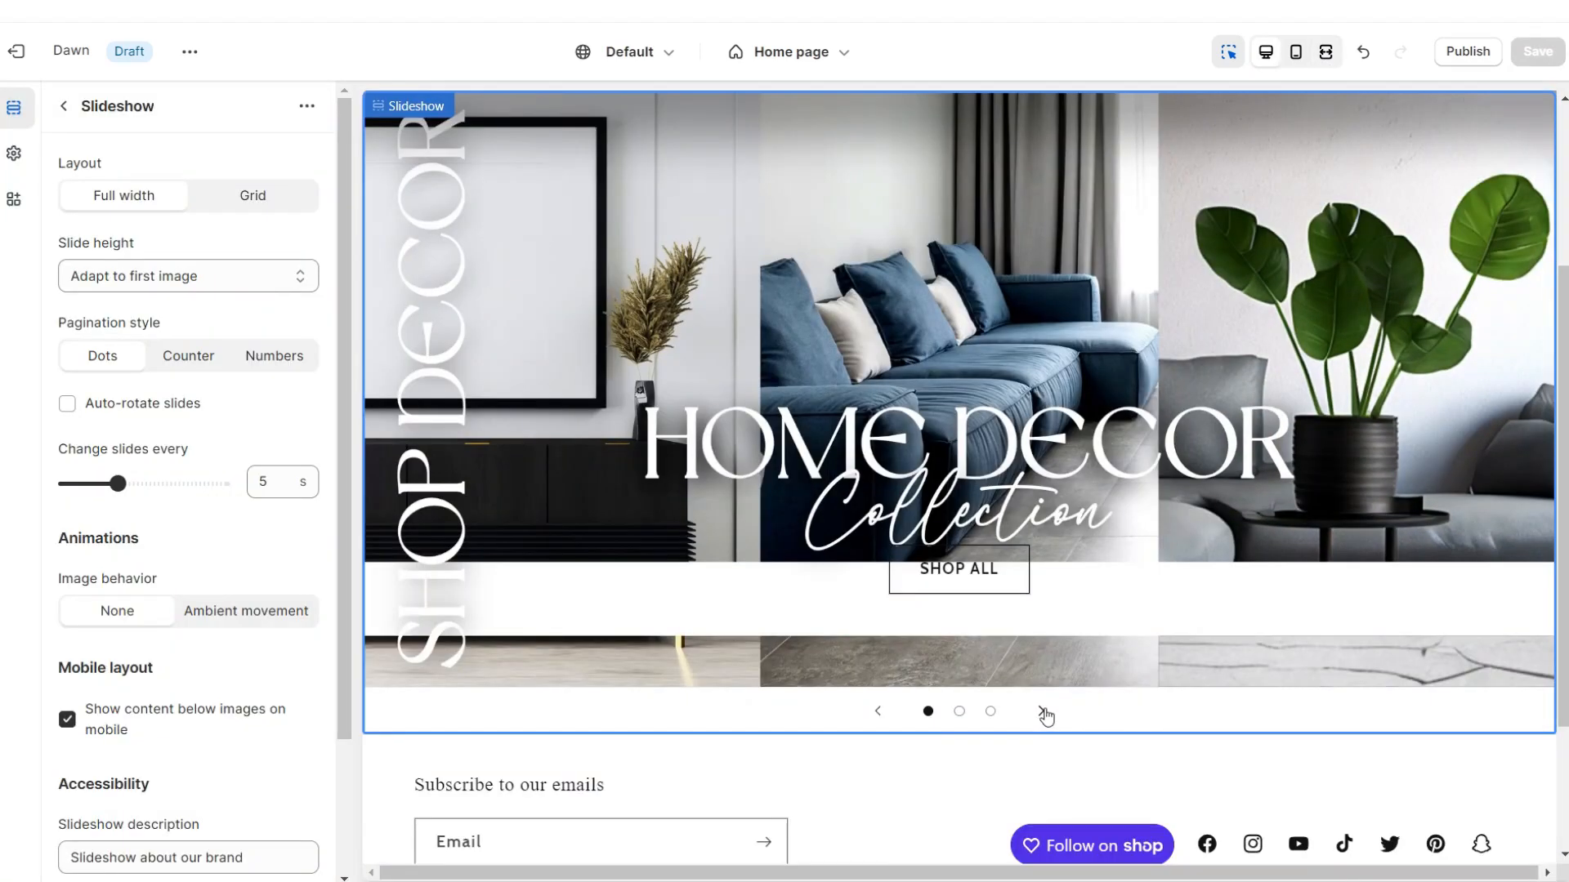
Go to the second slide and set its image to the Bestsellers banner.
{"action": "left_click", "coordinate": [1042, 712]}
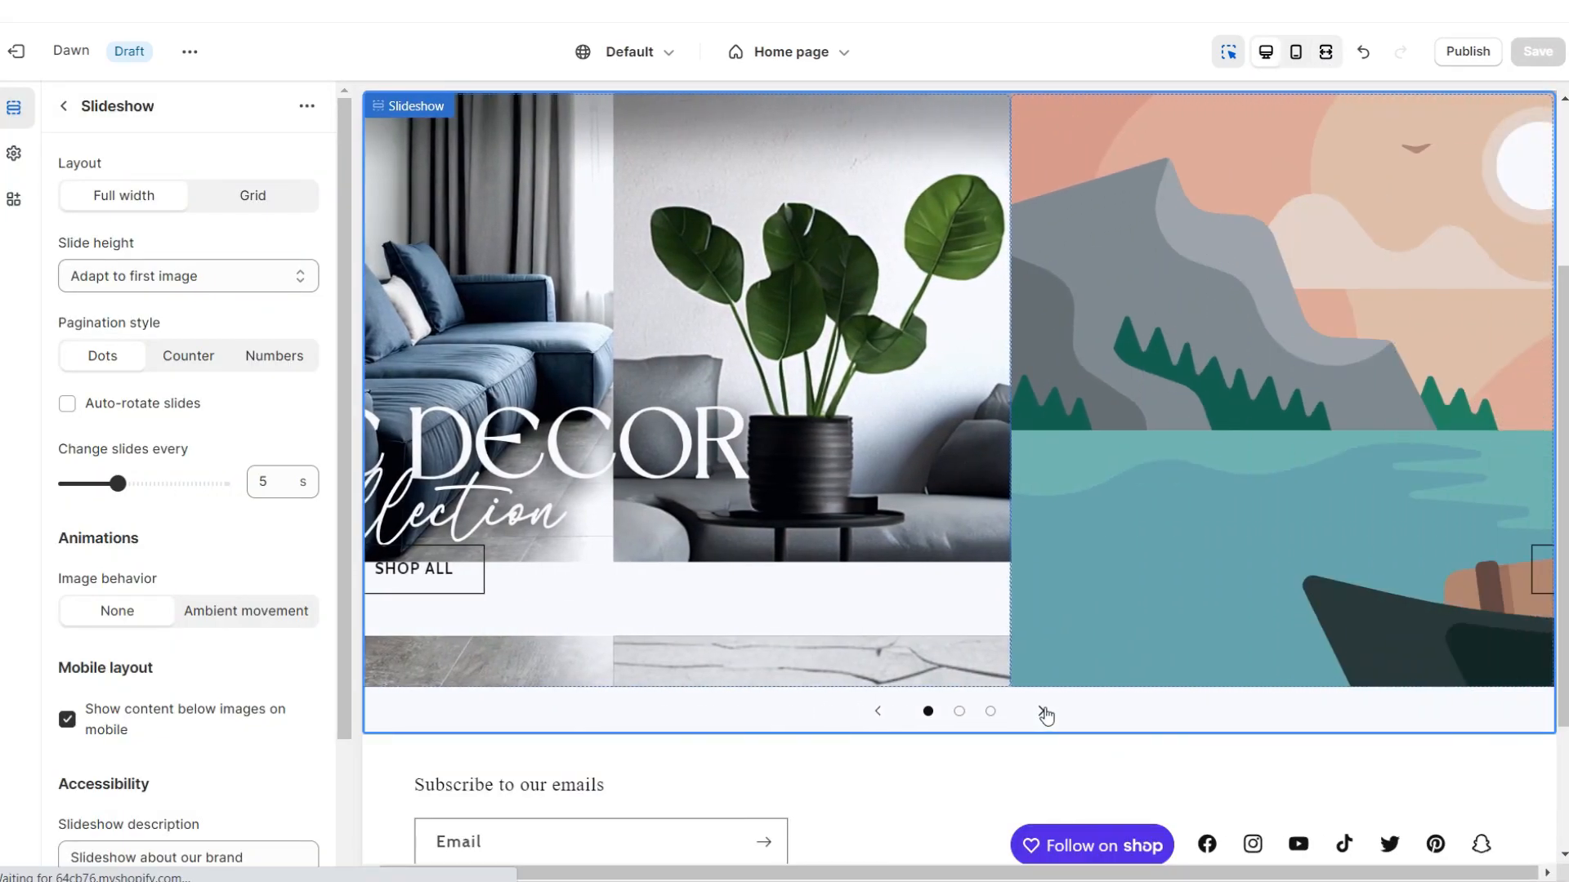
{"action": "left_click", "coordinate": [424, 351]}
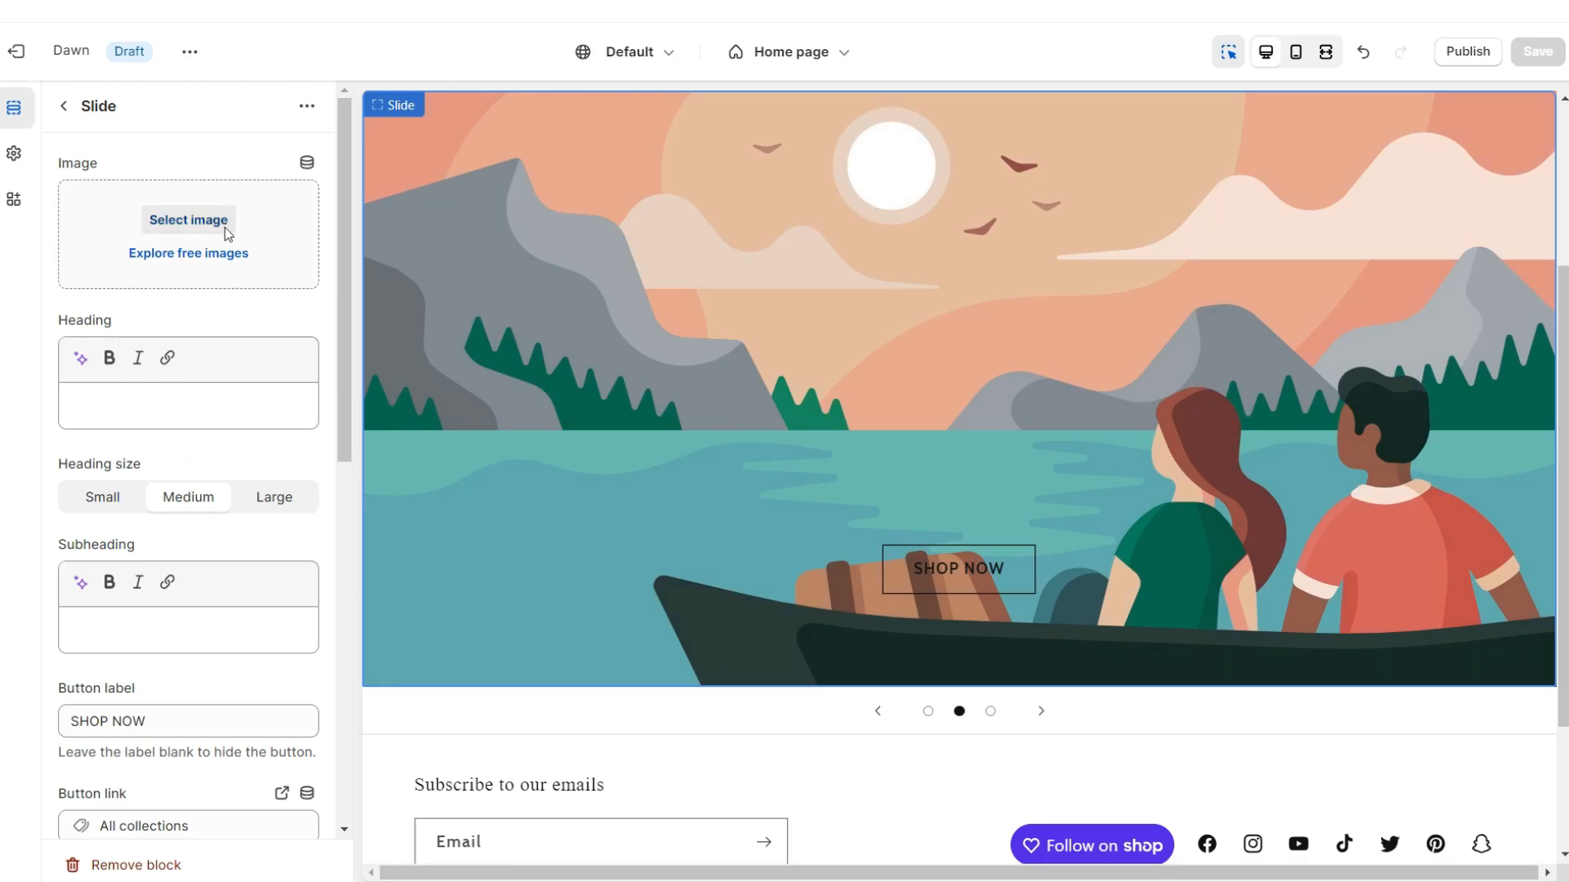
{"action": "left_click", "coordinate": [189, 219]}
{"action": "left_click", "coordinate": [760, 433]}
{"action": "left_click", "coordinate": [1235, 784]}
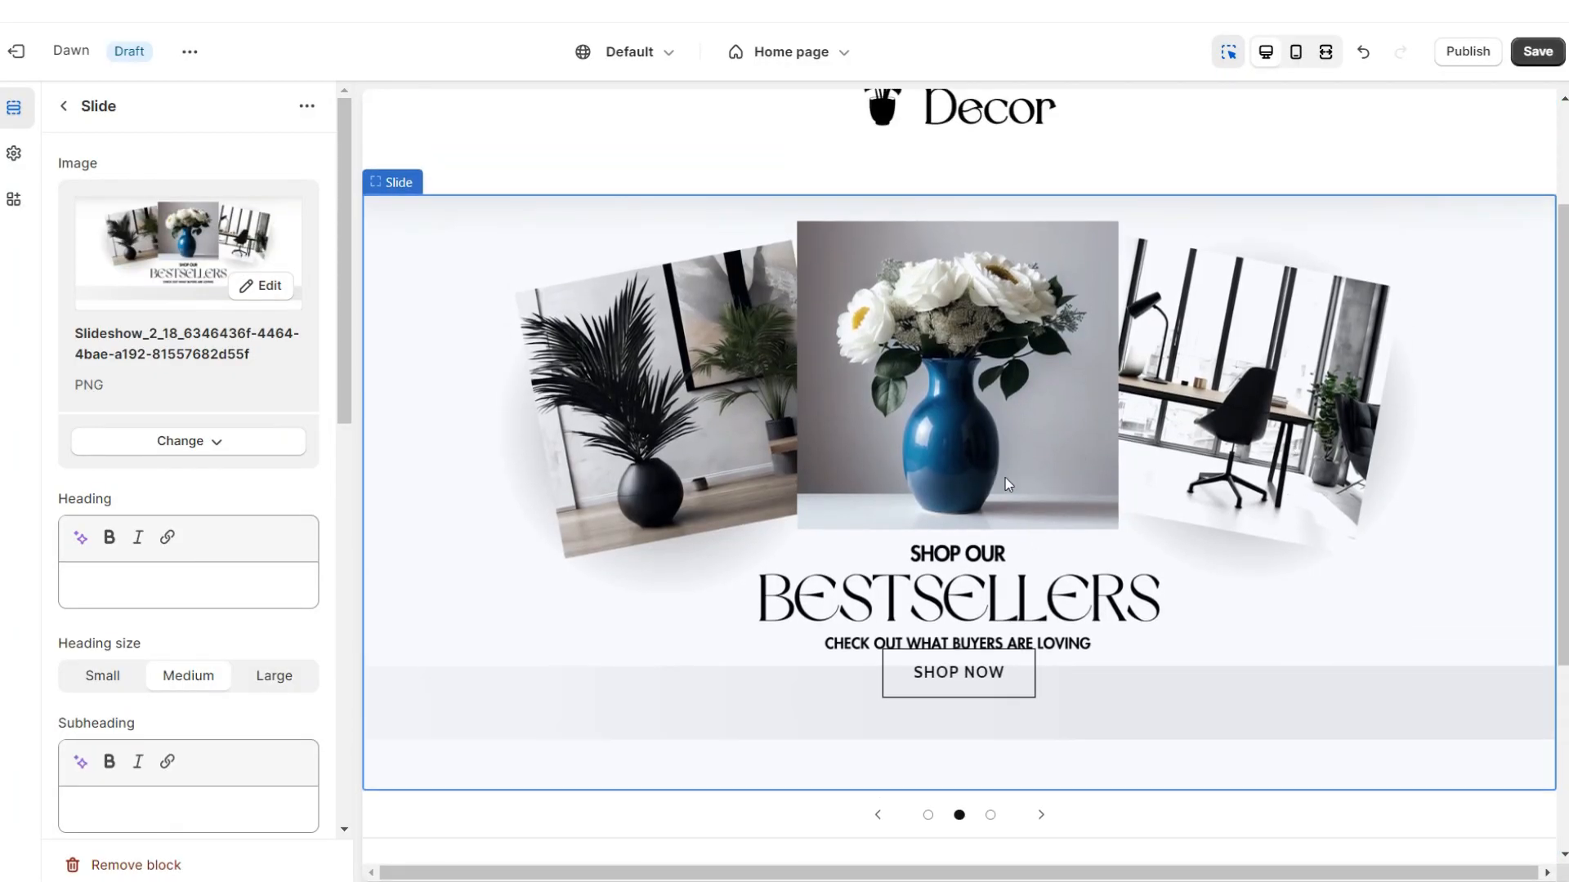
Save the changes and set the third slide's image to the Shop This Season banner.
{"action": "left_click", "coordinate": [1325, 52]}
{"action": "scroll", "coordinate": [1393, 340], "scroll_direction": "down", "scroll_amount": 3}
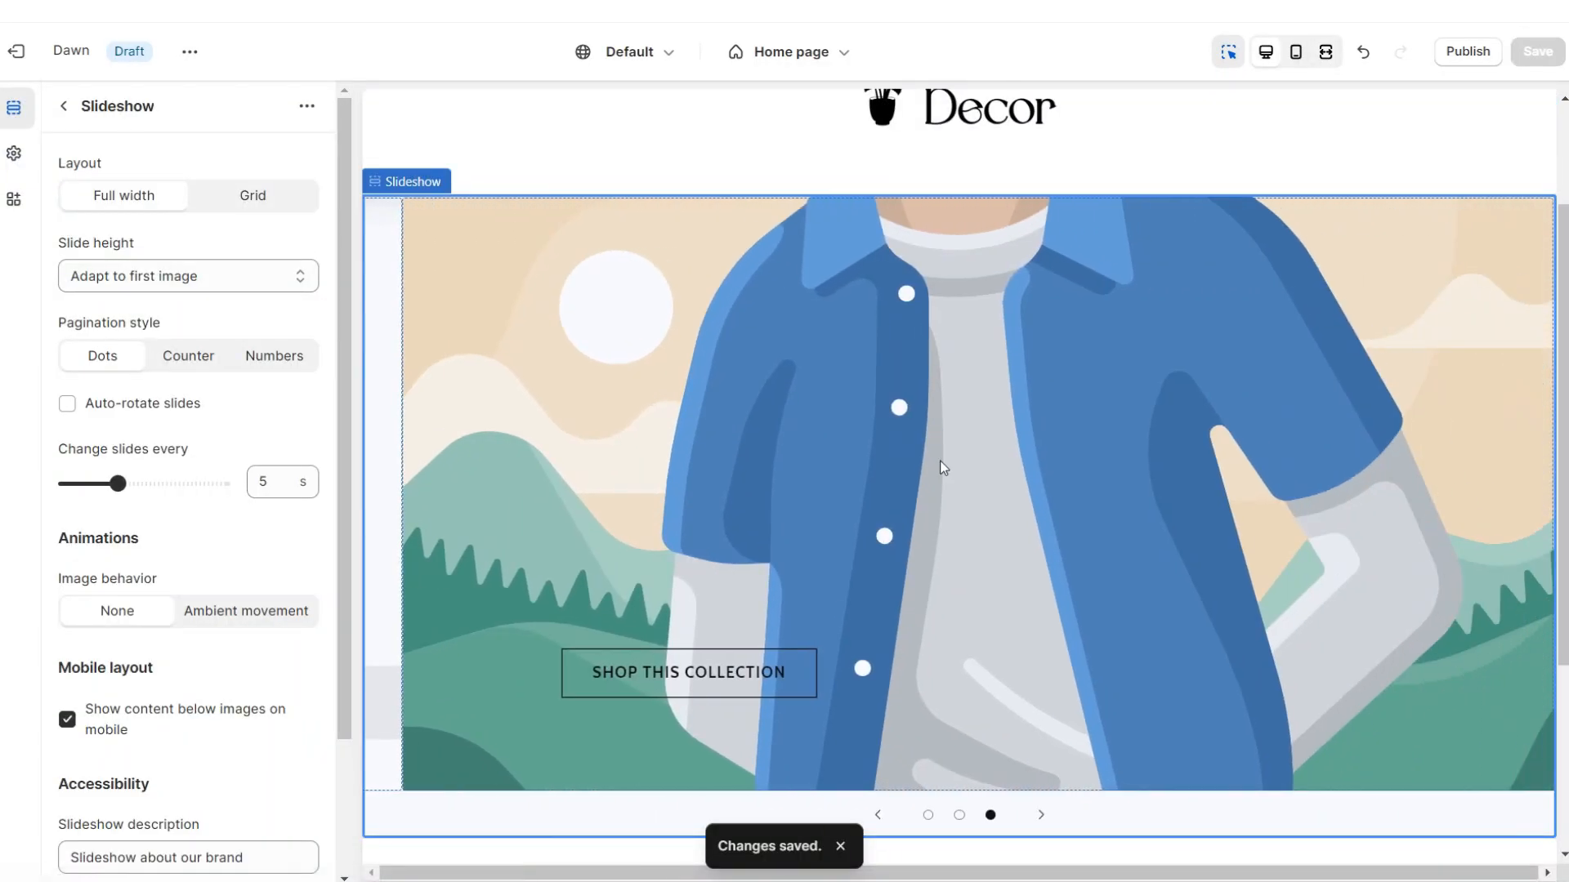
{"action": "left_click", "coordinate": [1214, 518]}
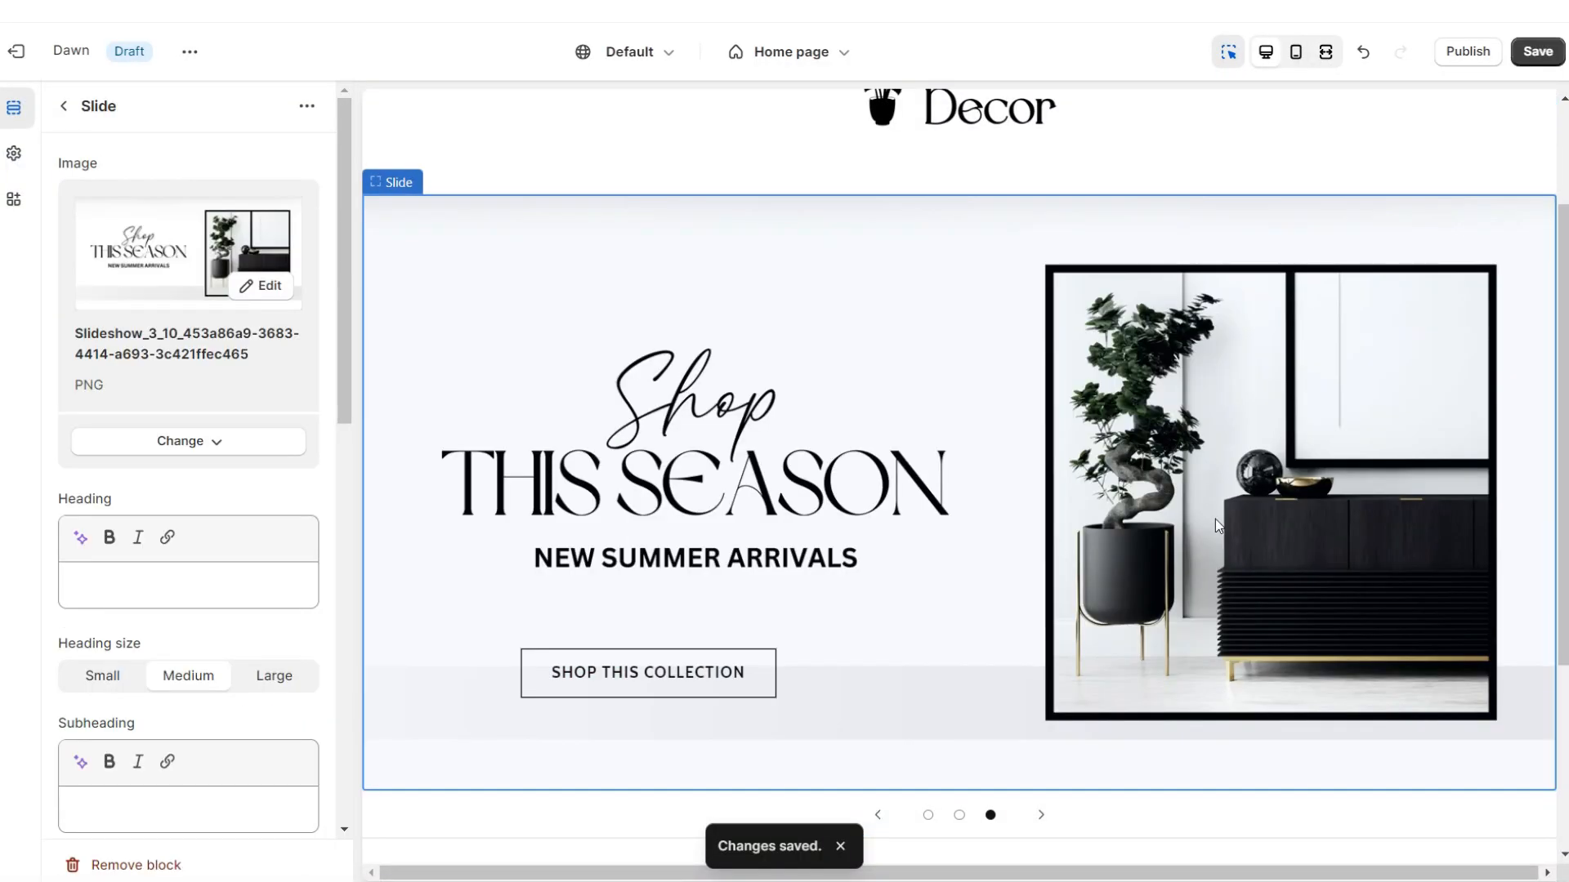
Preview the home page at full width and go through the slides of the slideshow.
{"action": "left_click", "coordinate": [1326, 52]}
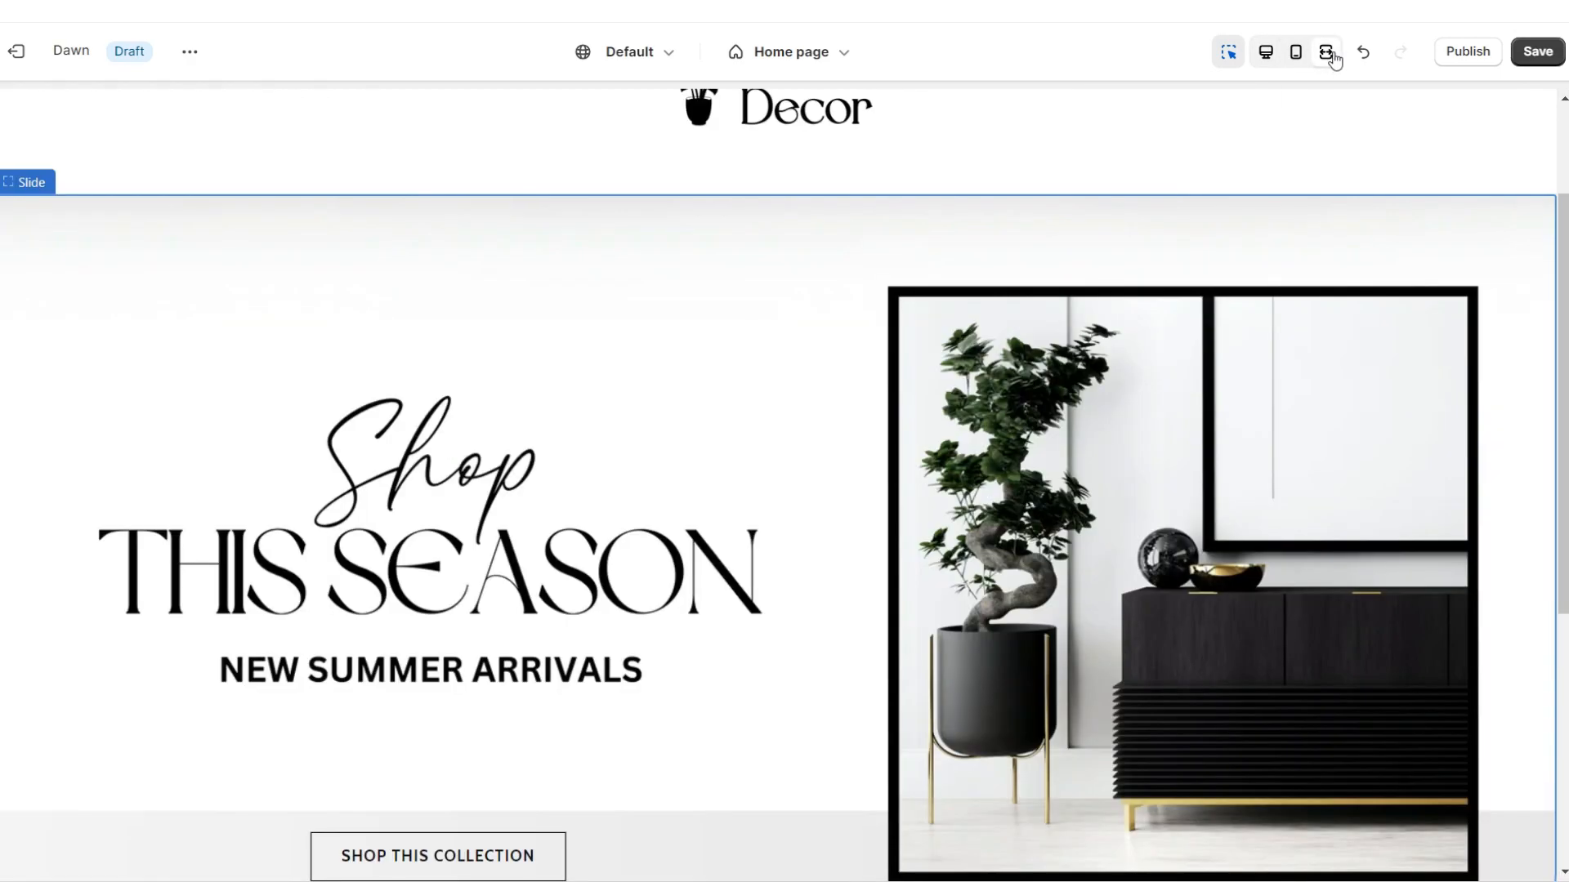
{"action": "scroll", "coordinate": [1421, 372], "scroll_direction": "down", "scroll_amount": 4}
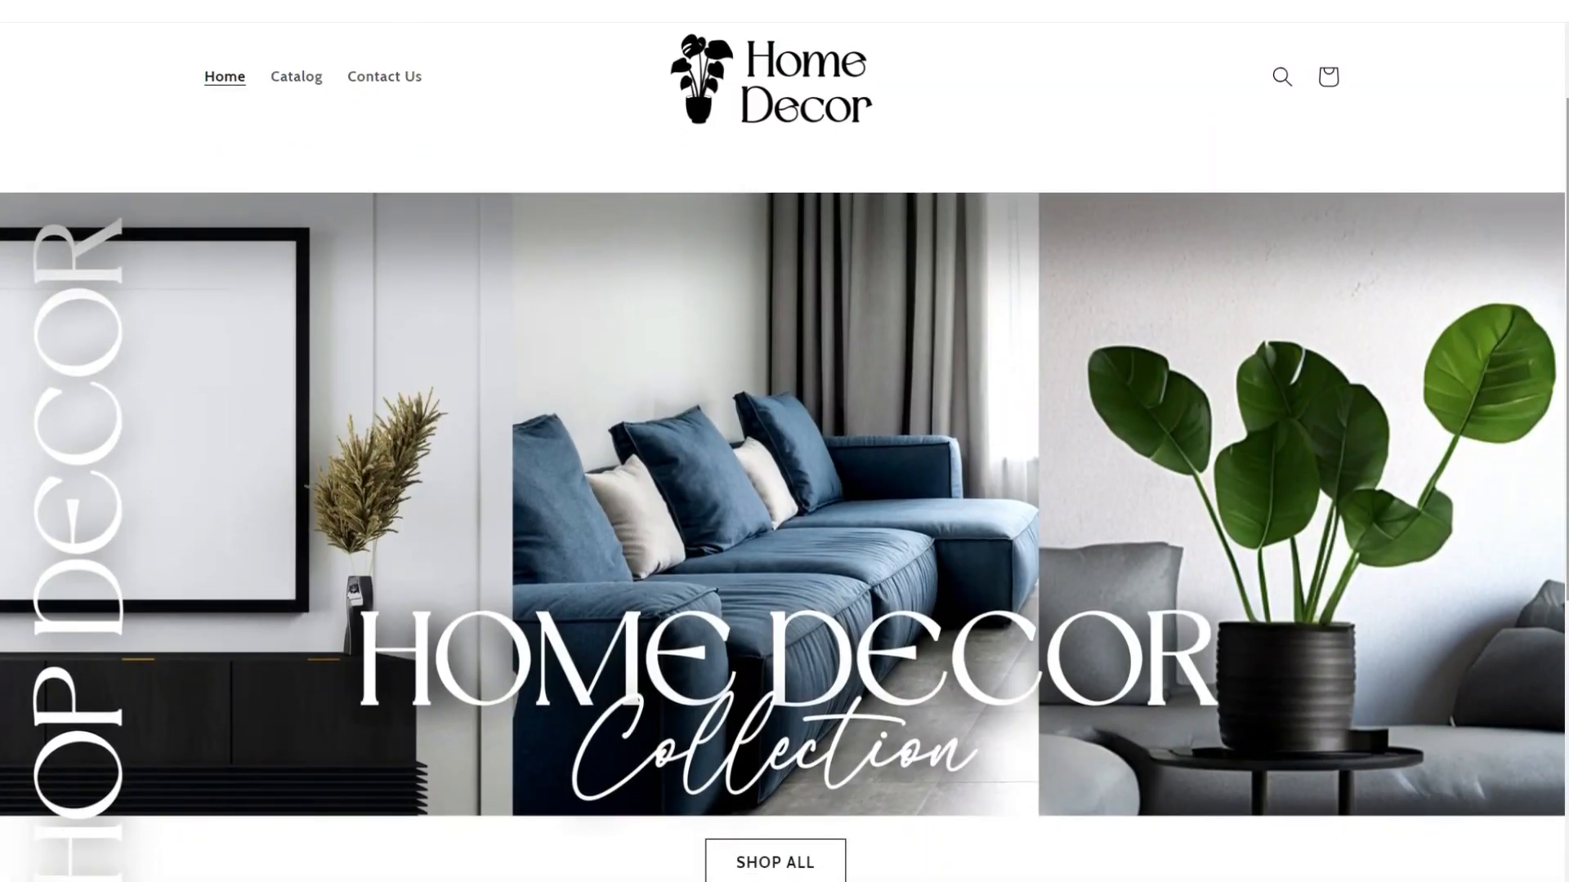
{"action": "scroll", "coordinate": [785, 441], "scroll_direction": "down", "scroll_amount": 2}
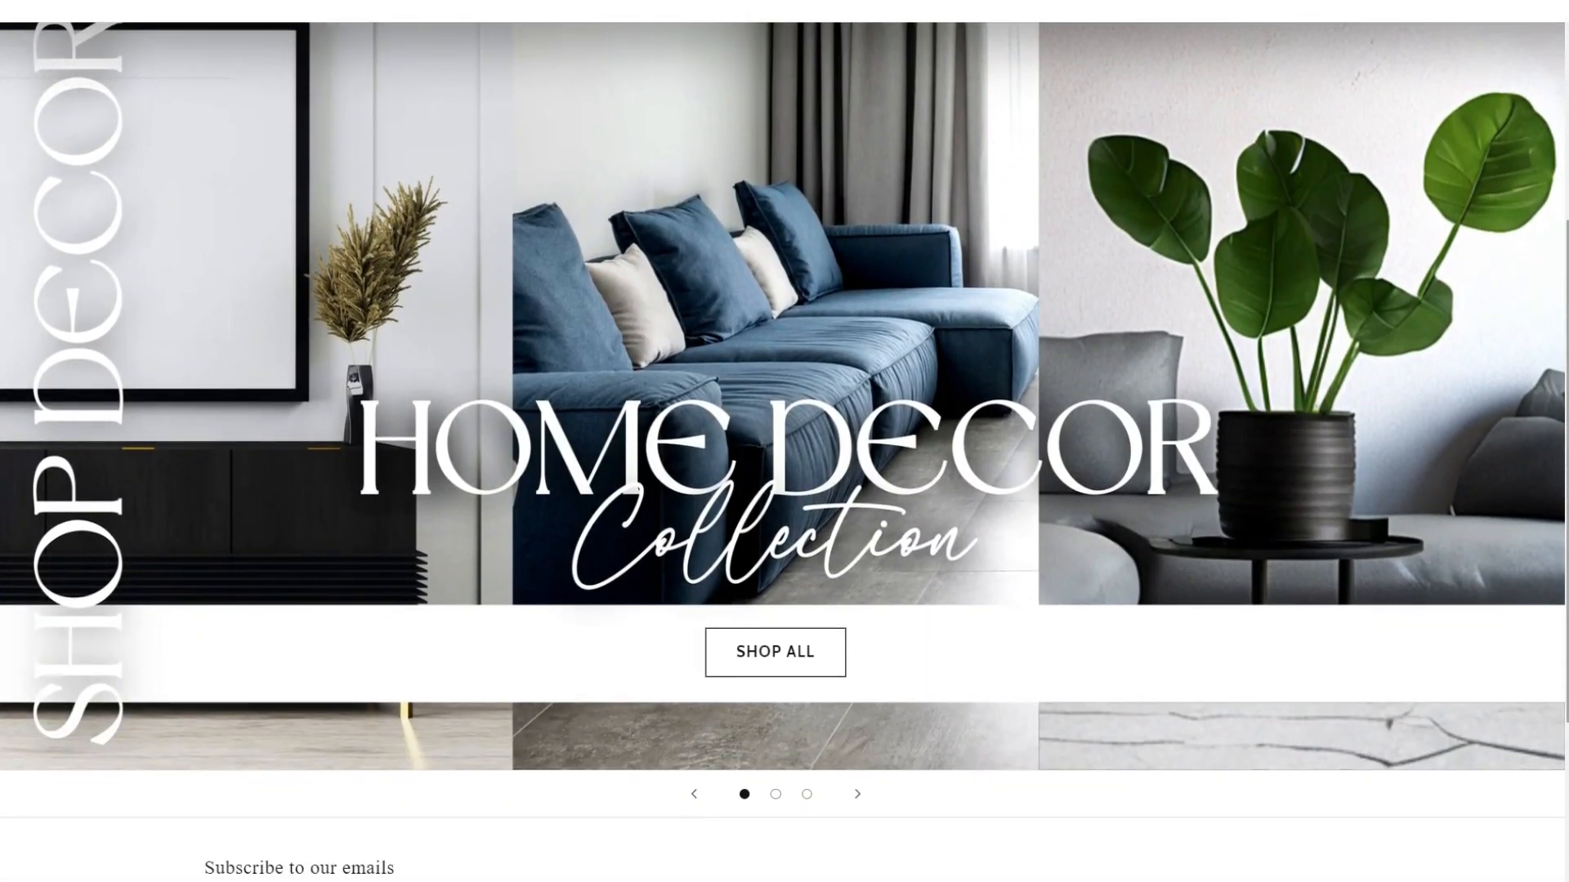
{"action": "left_click", "coordinate": [857, 794]}
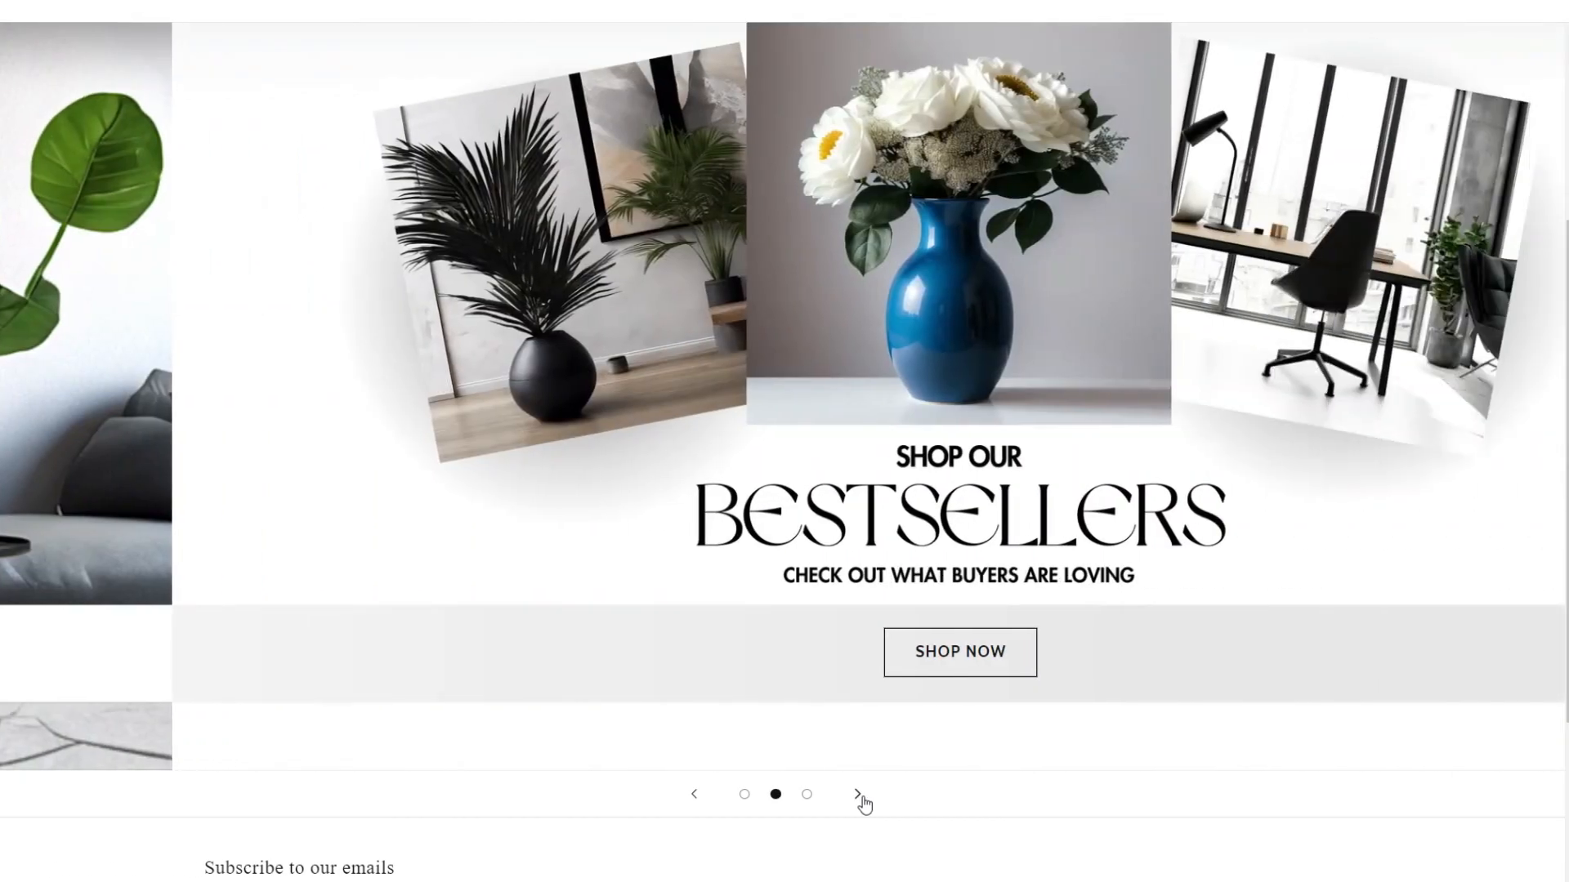
{"action": "left_click", "coordinate": [857, 794]}
{"action": "left_click", "coordinate": [858, 795]}
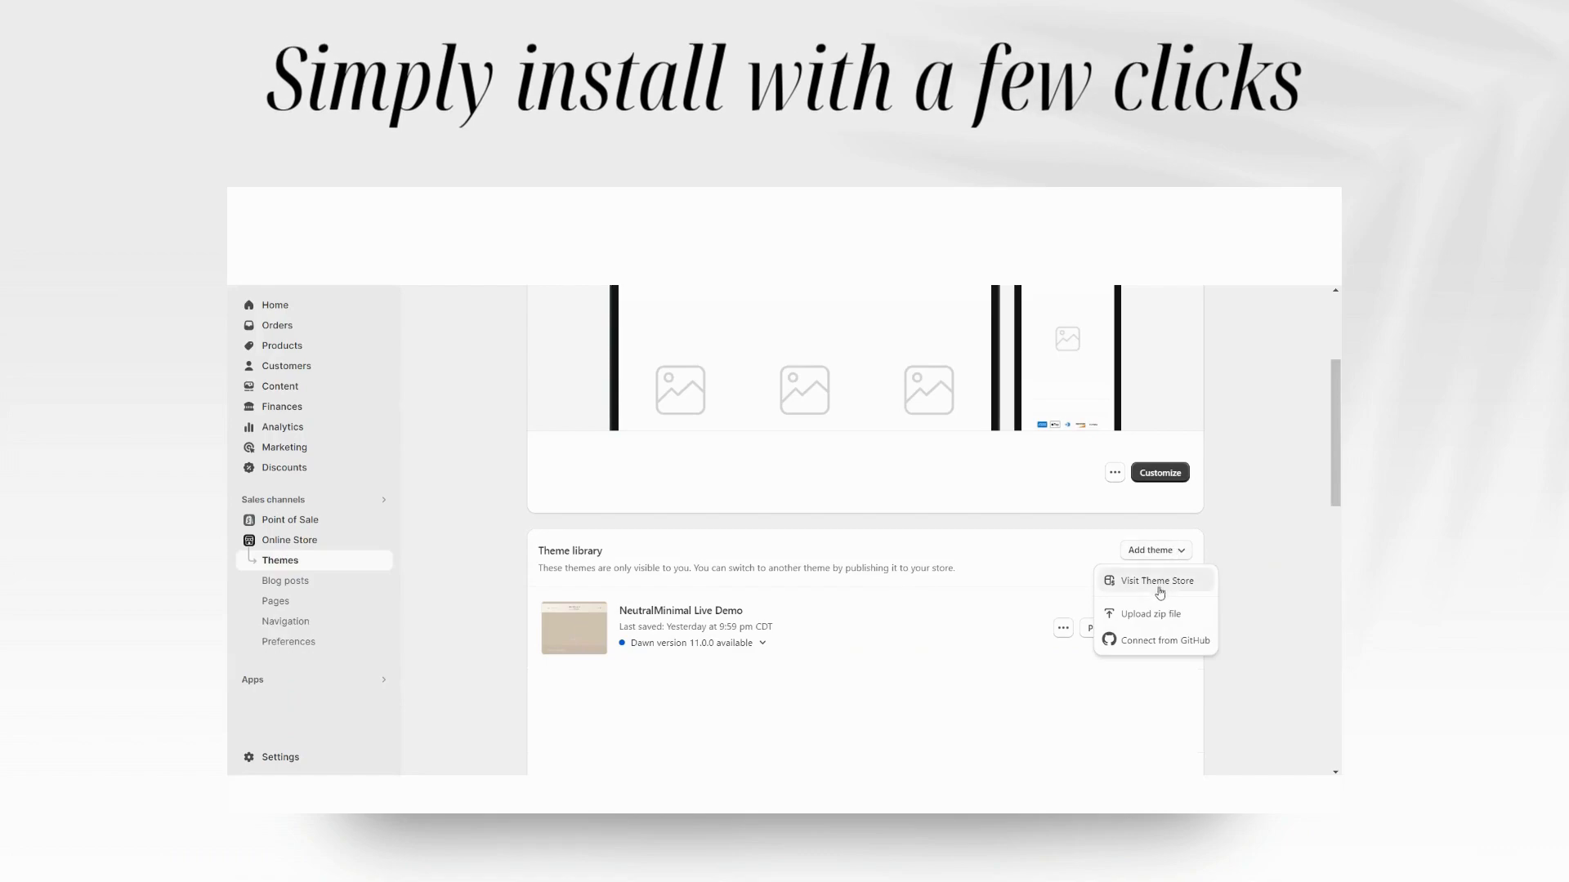
Upload the theme file ShopifyThemeTemplate.zip to the store's theme library.
{"action": "left_click", "coordinate": [1145, 607]}
{"action": "left_click", "coordinate": [784, 529]}
{"action": "left_click", "coordinate": [549, 344]}
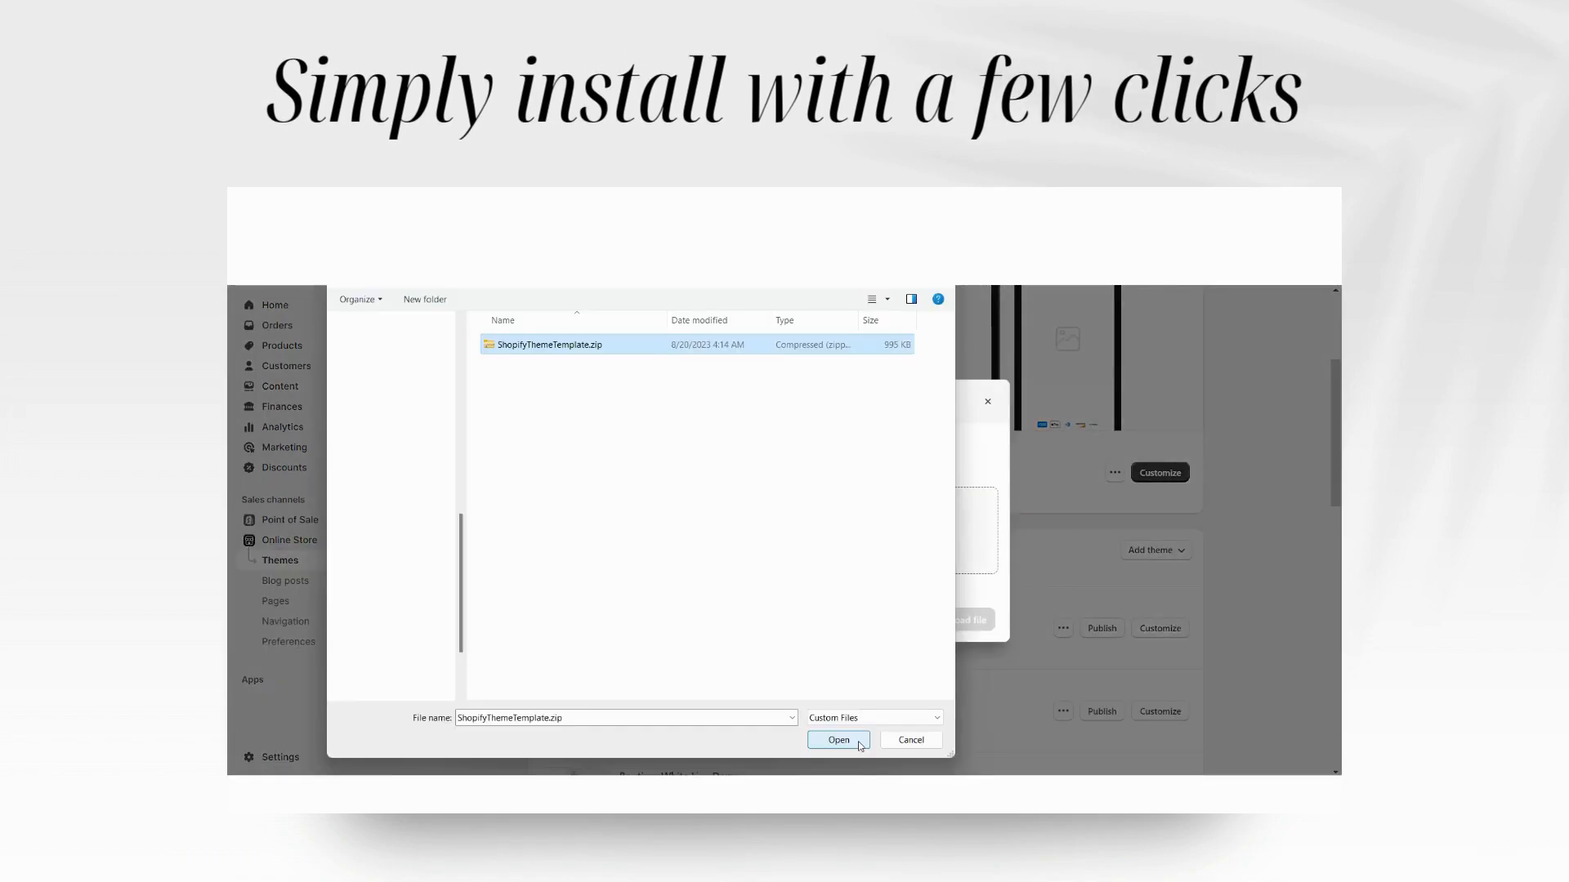
{"action": "left_click", "coordinate": [839, 740]}
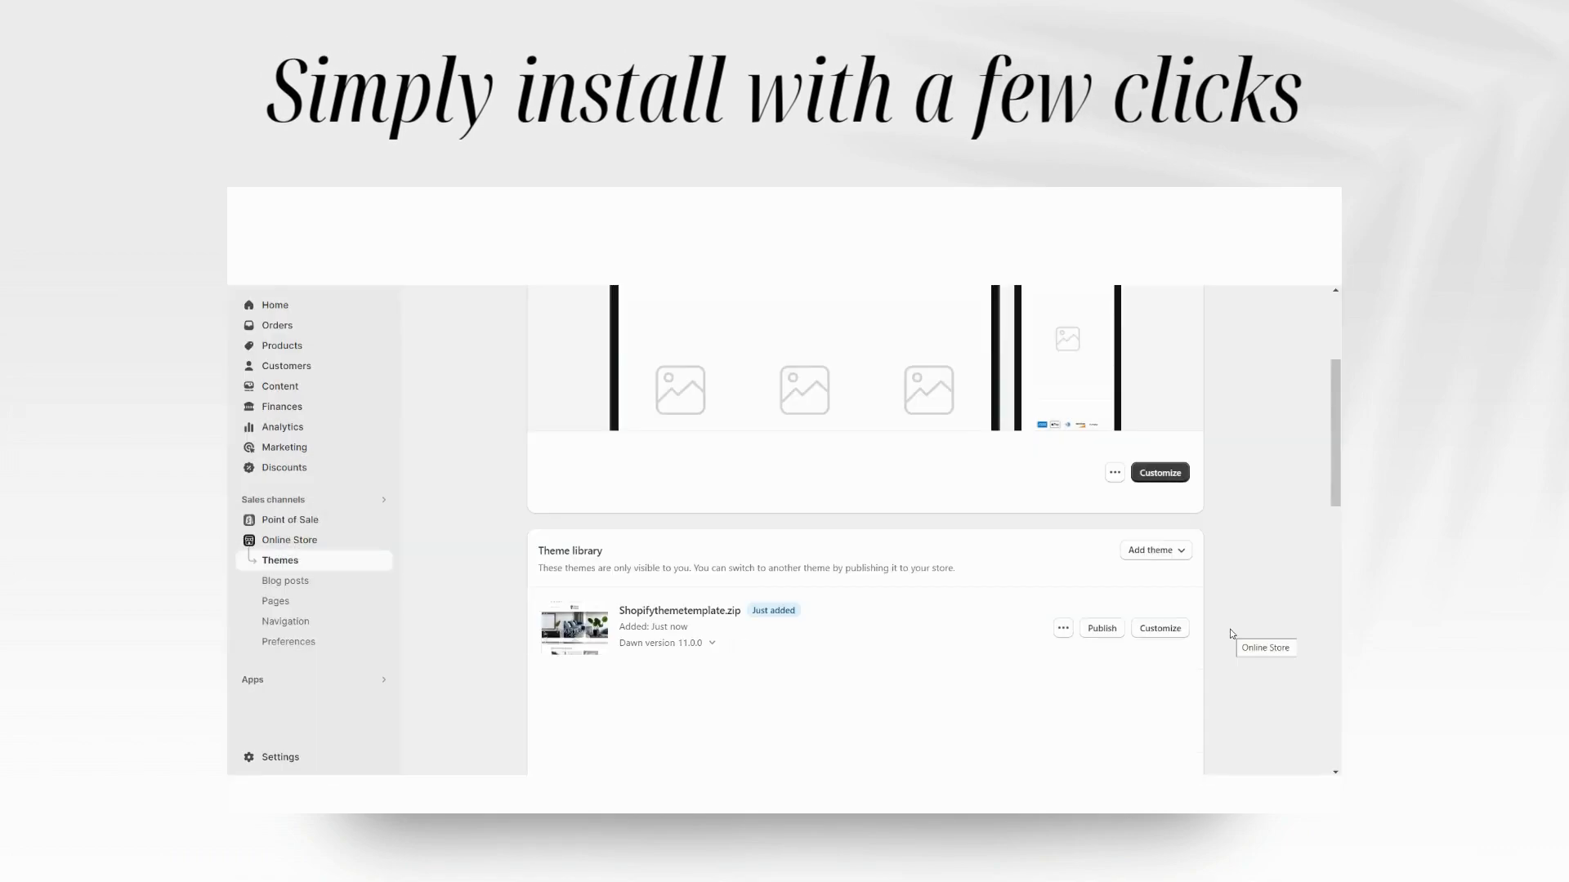
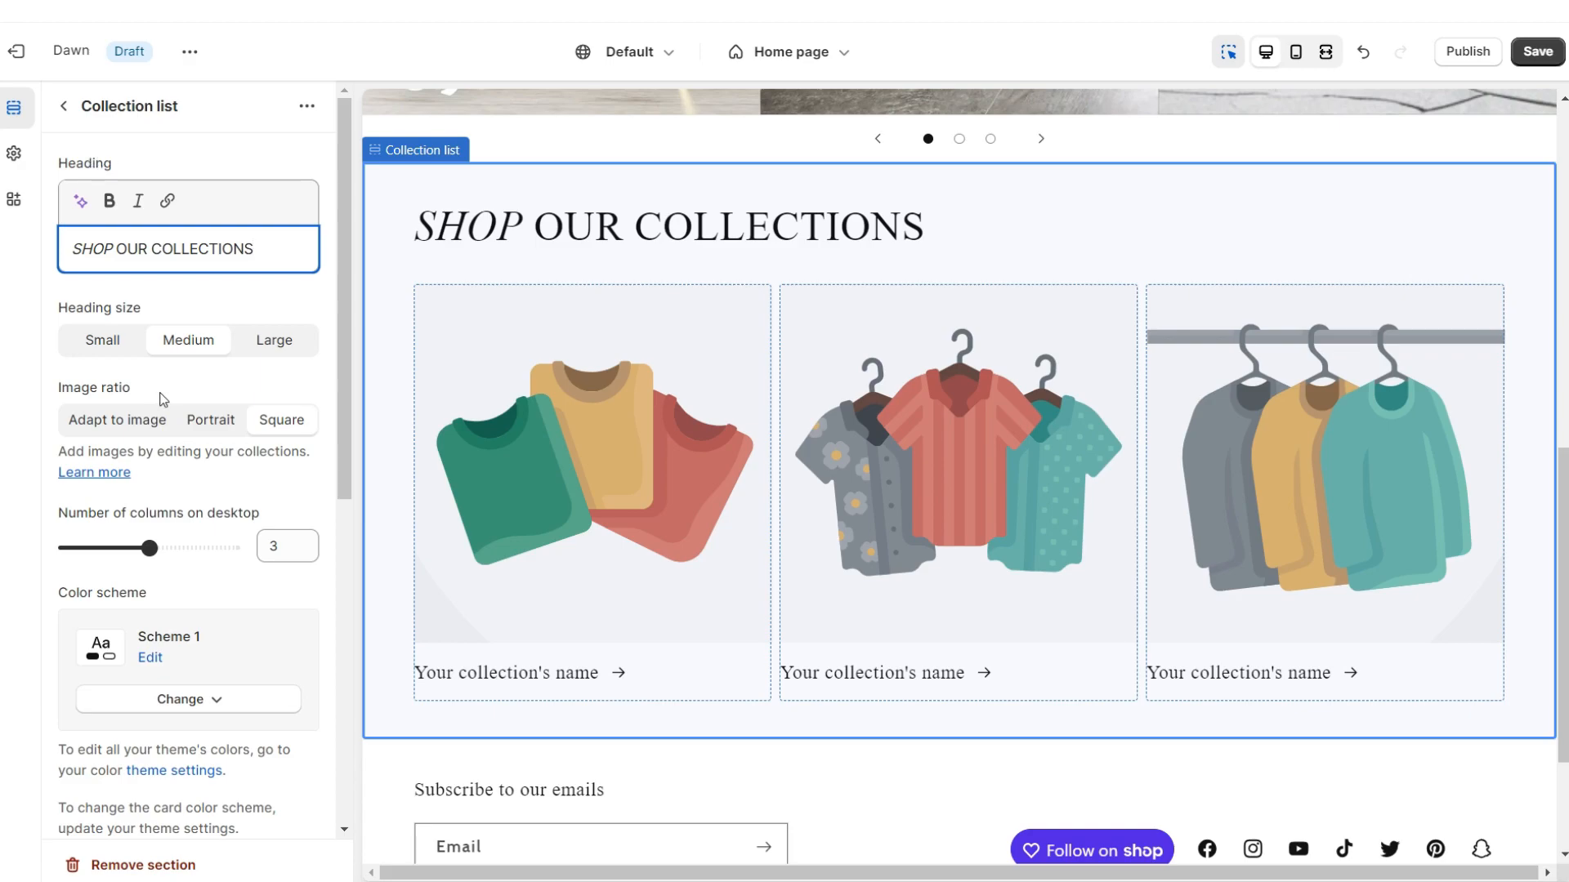
In the Collection list section, set the image ratio to Portrait and toggle the option enabling the "View all" button.
{"action": "left_click", "coordinate": [211, 420]}
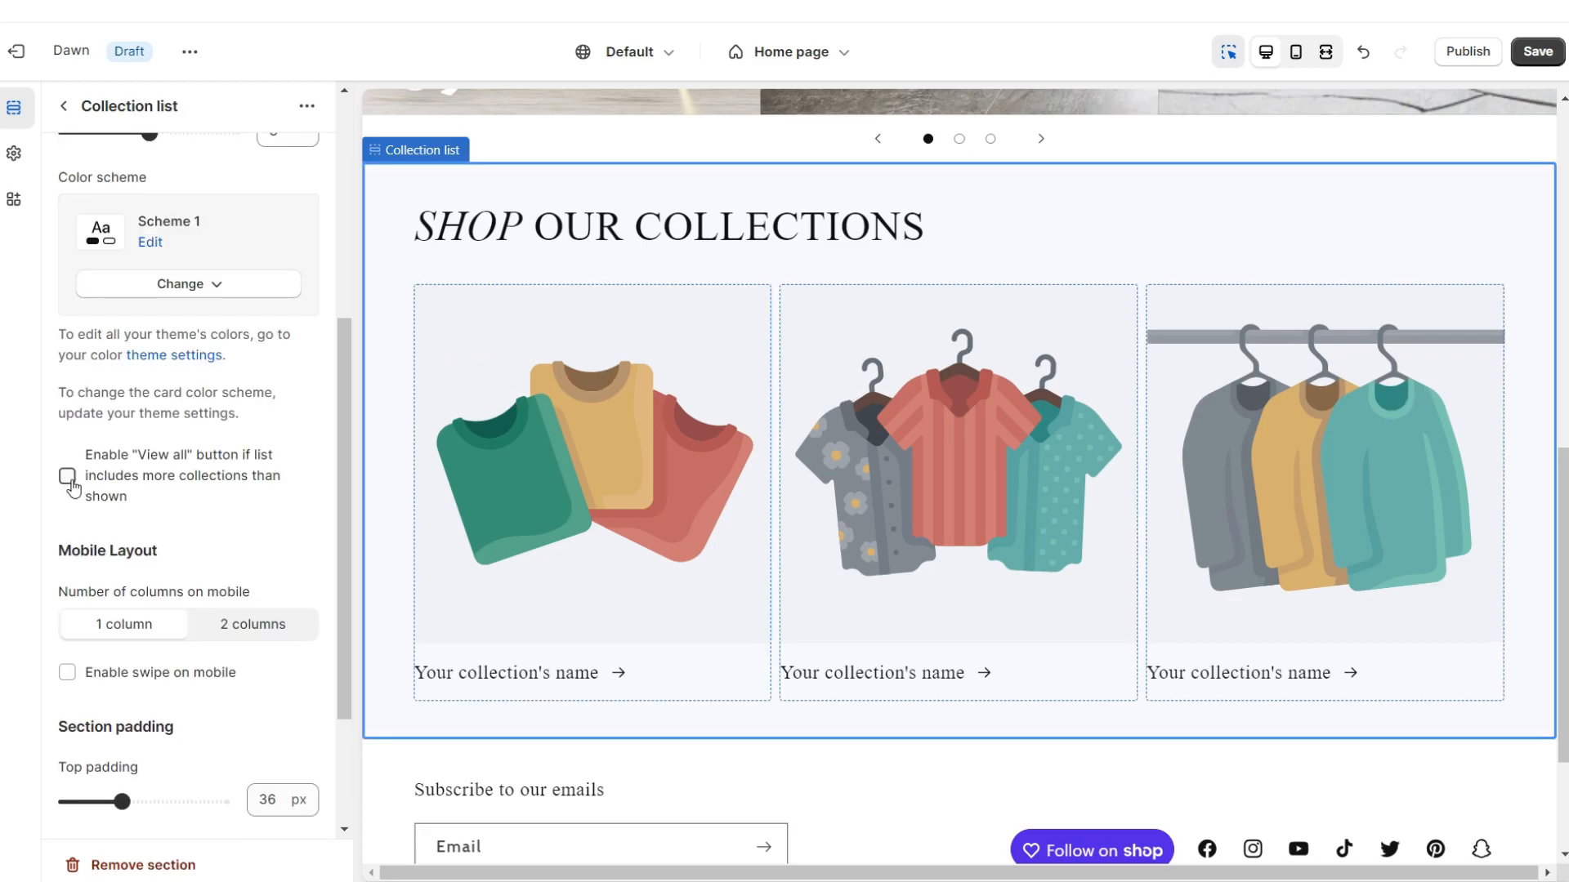
{"action": "left_click", "coordinate": [68, 478]}
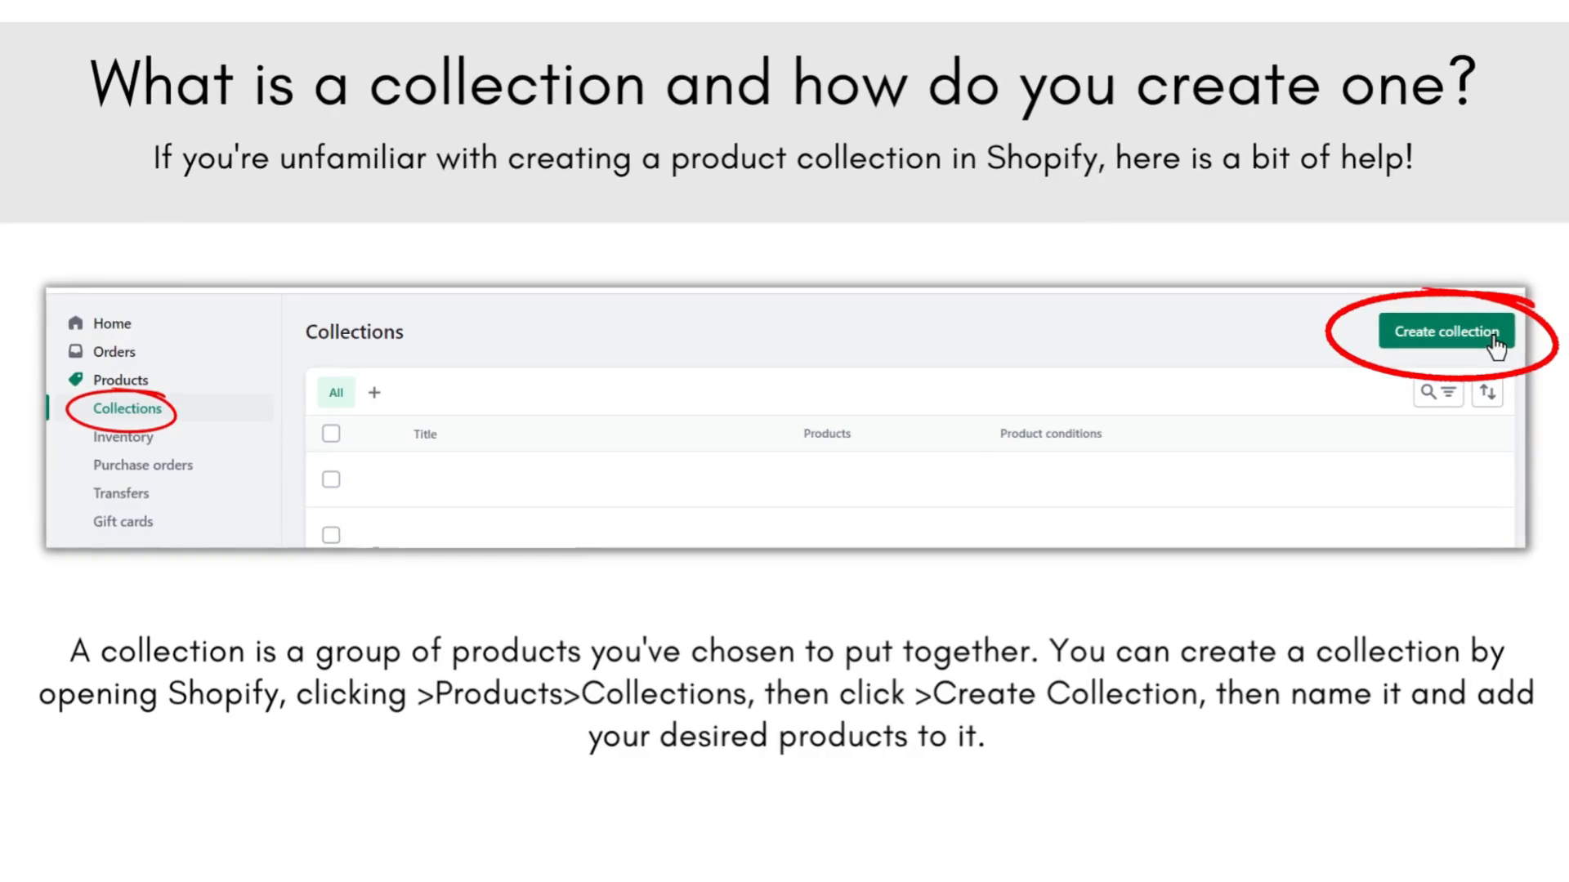
Look over the Shop Our Collections section and the footer below it in the home page preview.
{"action": "scroll", "coordinate": [785, 482], "scroll_direction": "down", "scroll_amount": 8}
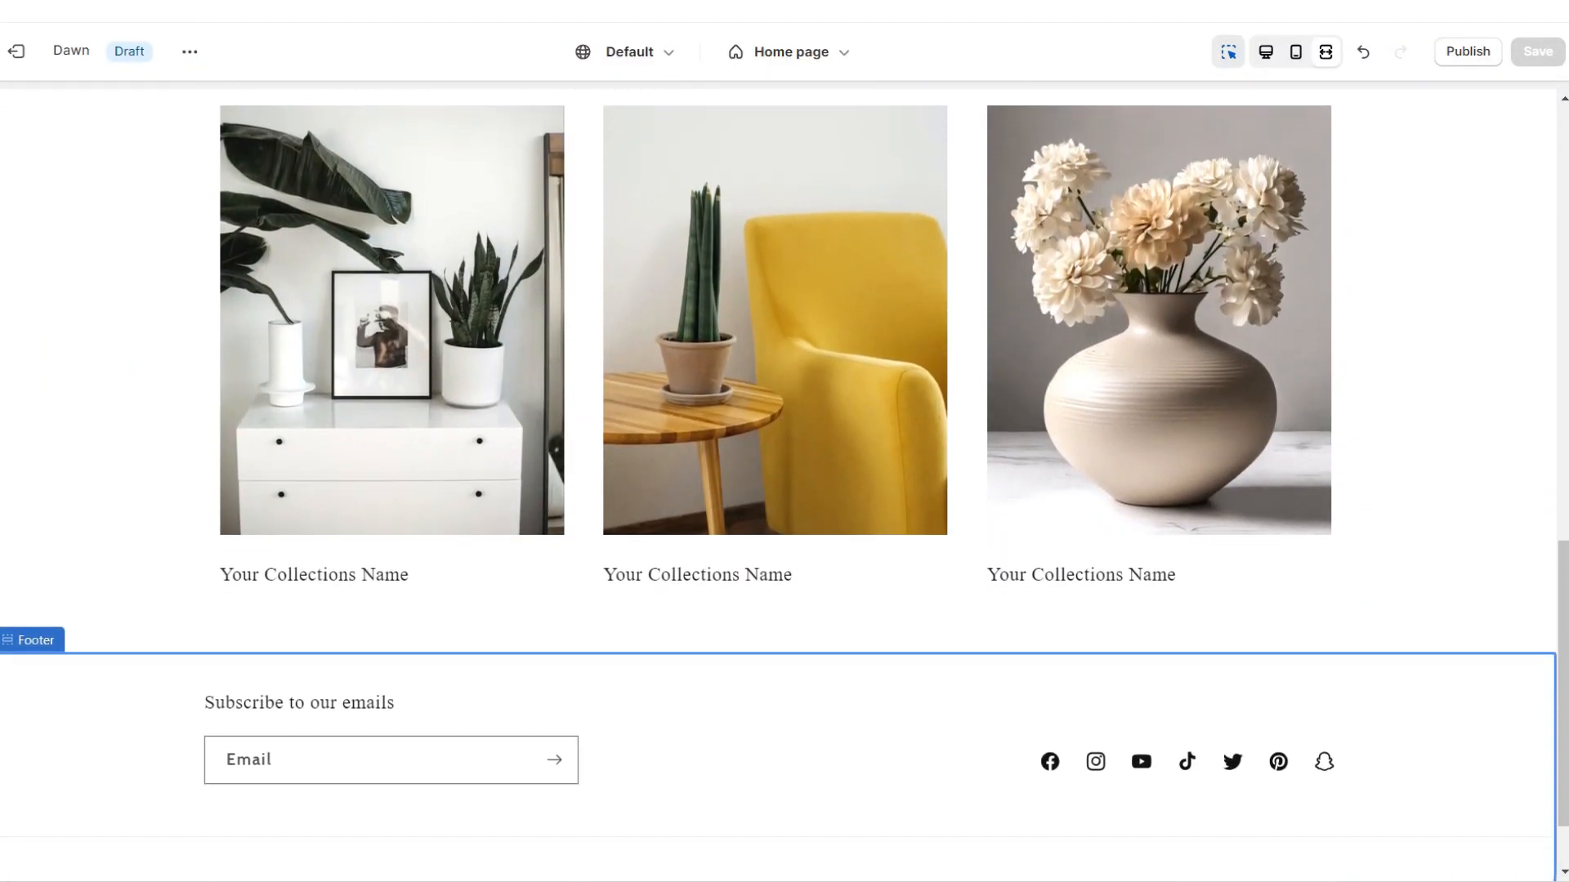
{"action": "scroll", "coordinate": [785, 482], "scroll_direction": "up", "scroll_amount": 1}
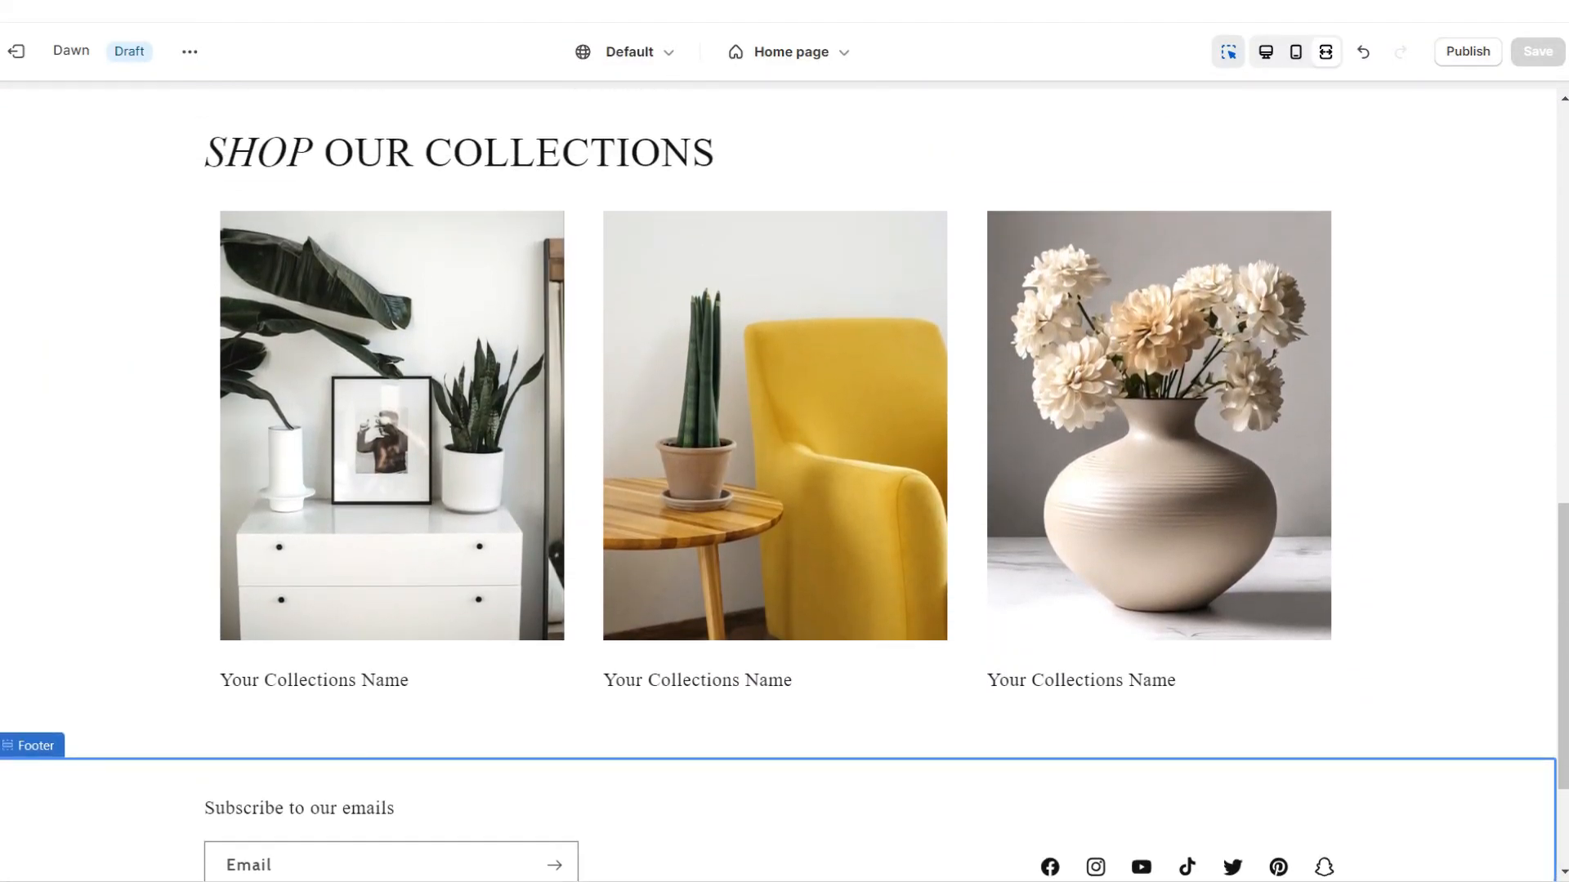
{"action": "scroll", "coordinate": [784, 482], "scroll_direction": "up", "scroll_amount": 1}
{"action": "scroll", "coordinate": [785, 482], "scroll_direction": "down", "scroll_amount": 2}
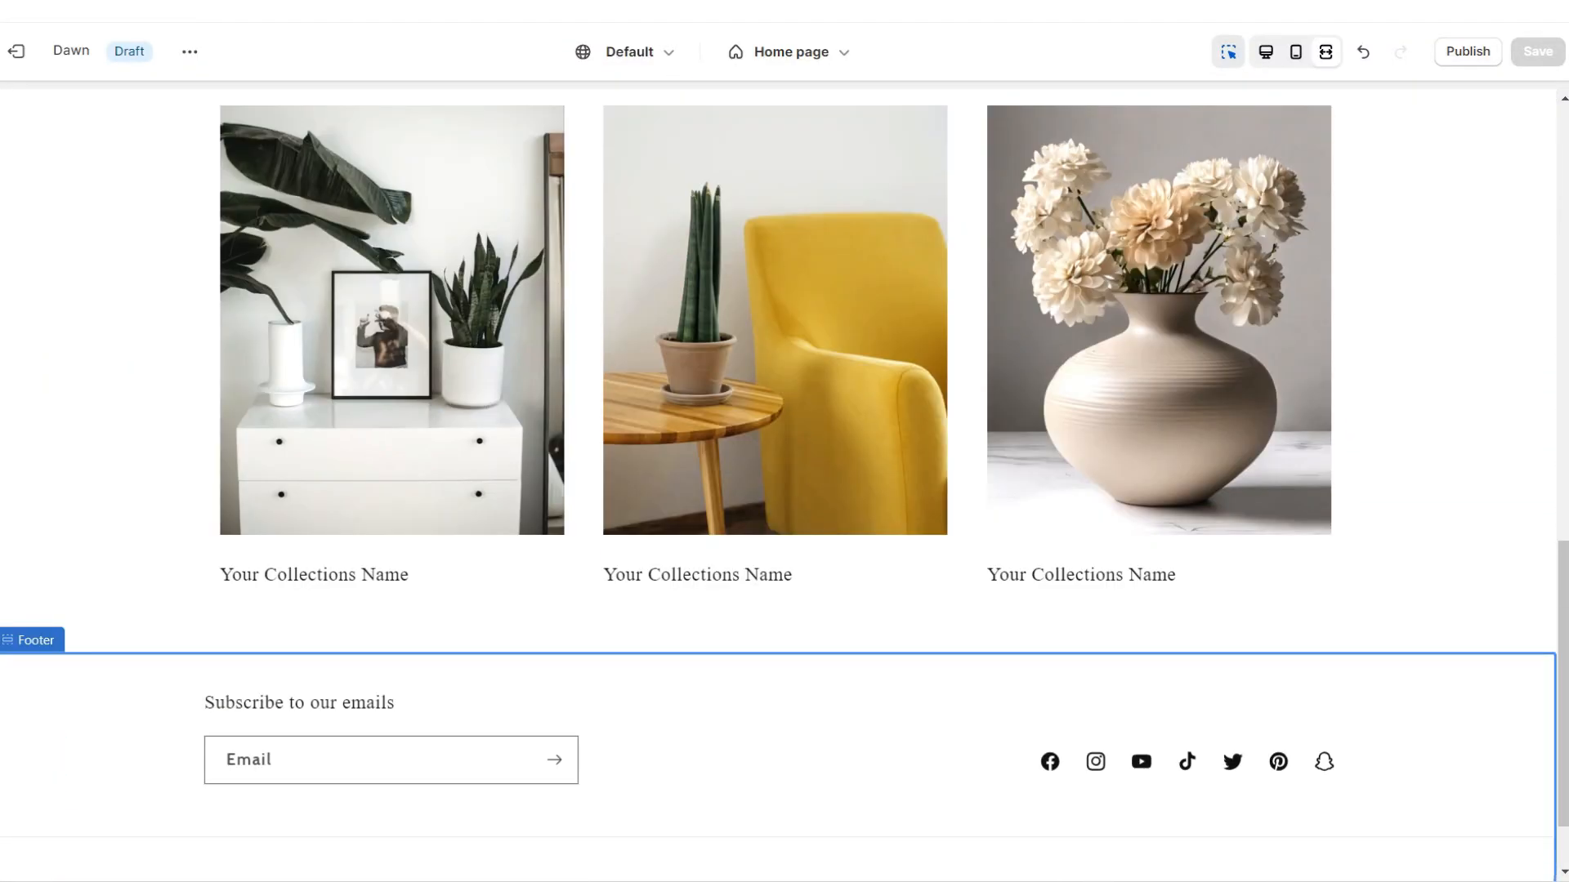
{"action": "scroll", "coordinate": [785, 482], "scroll_direction": "up", "scroll_amount": 1}
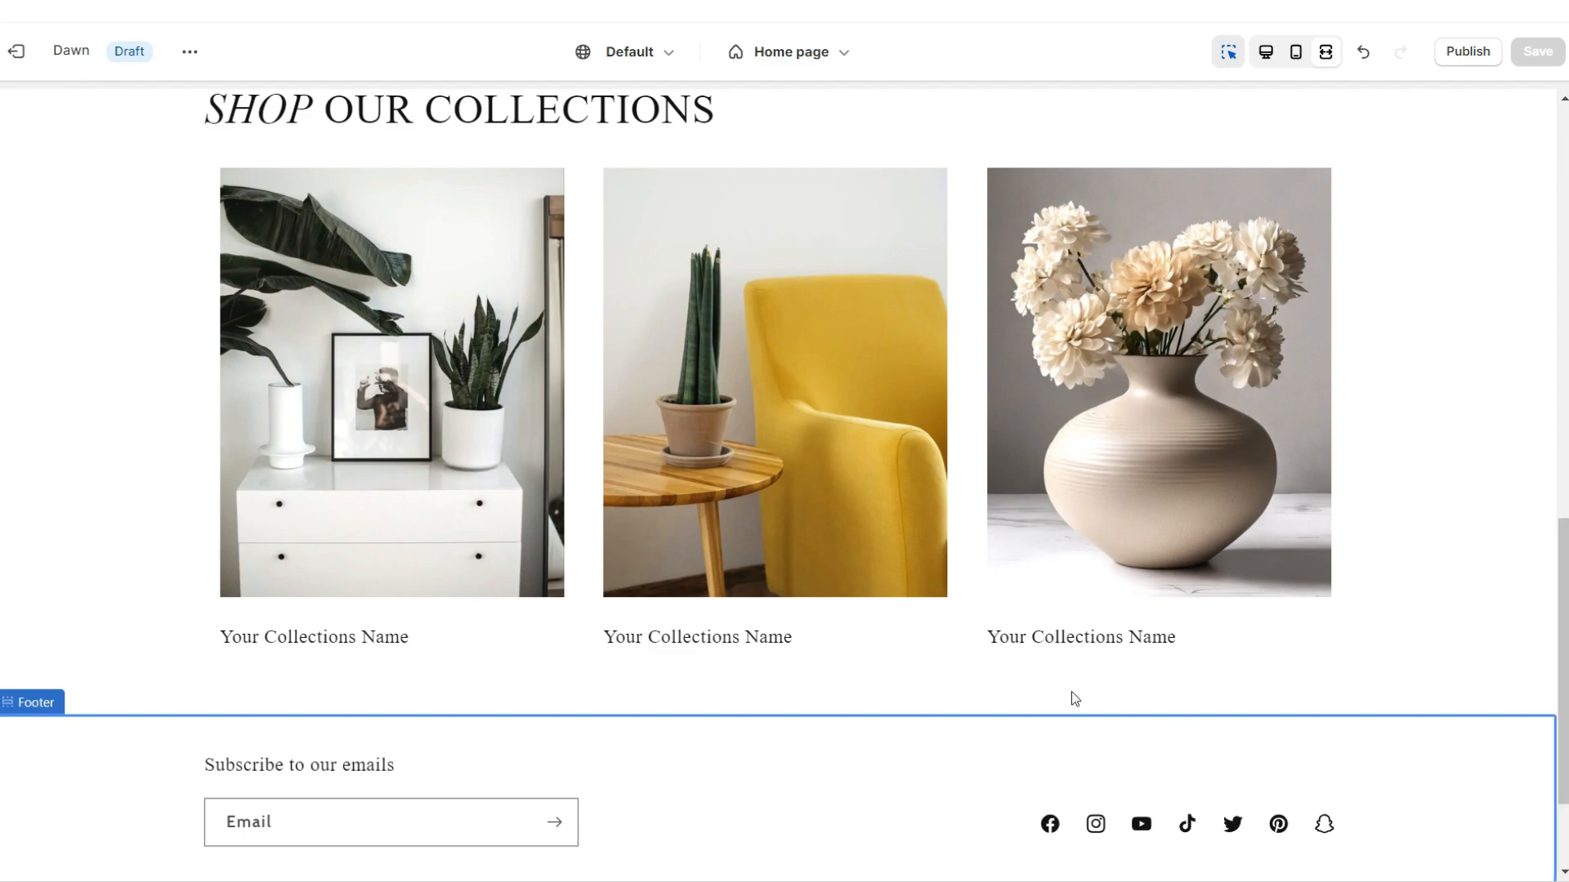
{"action": "scroll", "coordinate": [1565, 576], "scroll_direction": "up", "scroll_amount": 1}
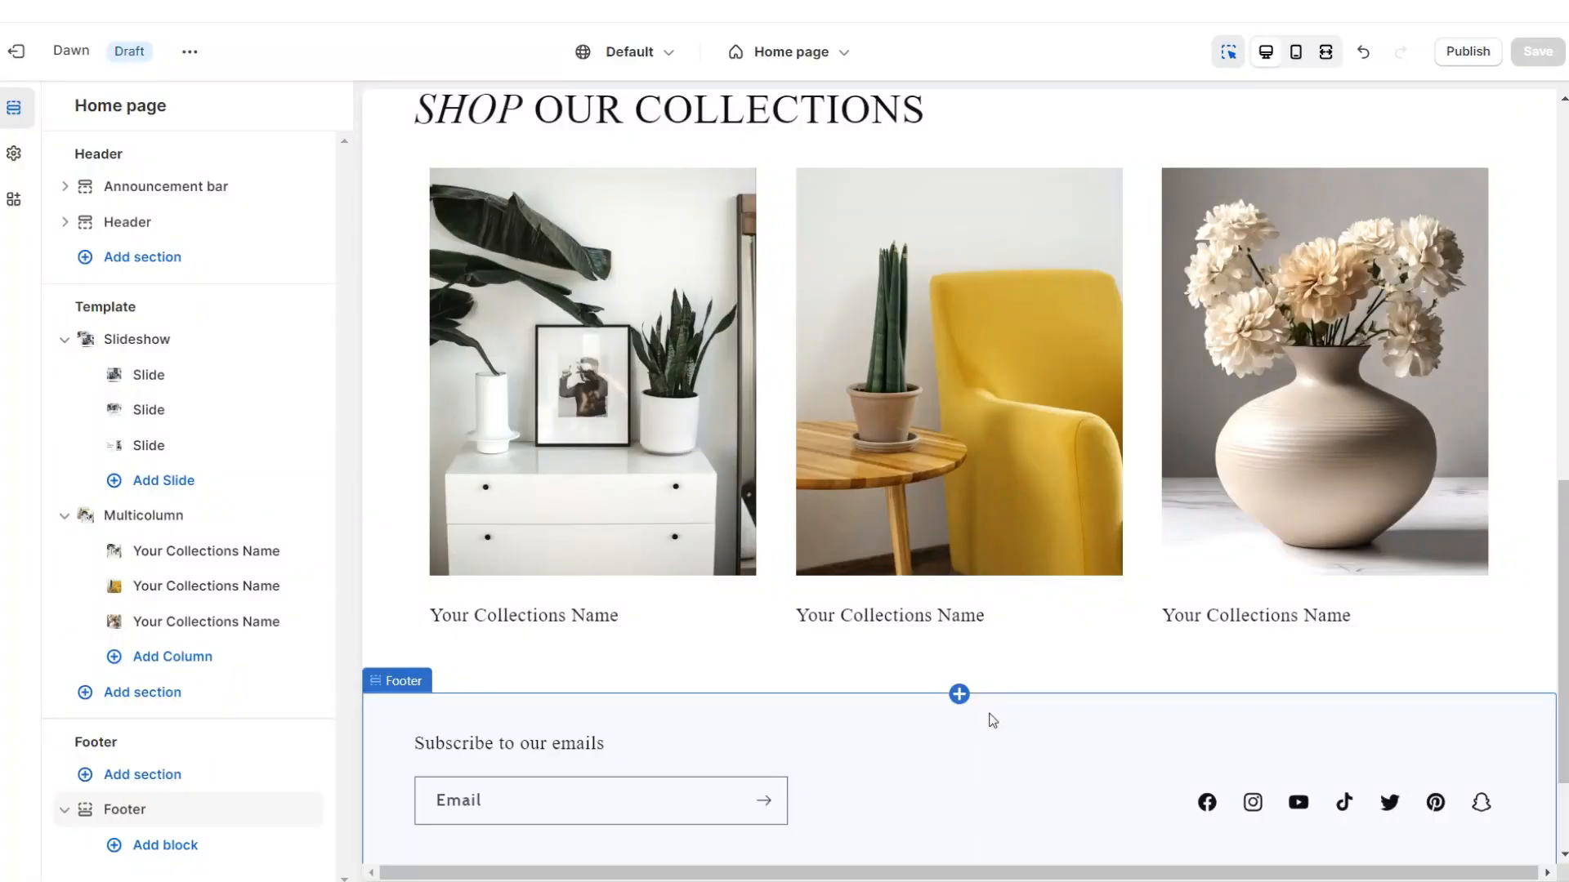
Add an Image banner section to the template above the footer, clear its second button label and give the first button the outline style.
{"action": "left_click", "coordinate": [959, 694]}
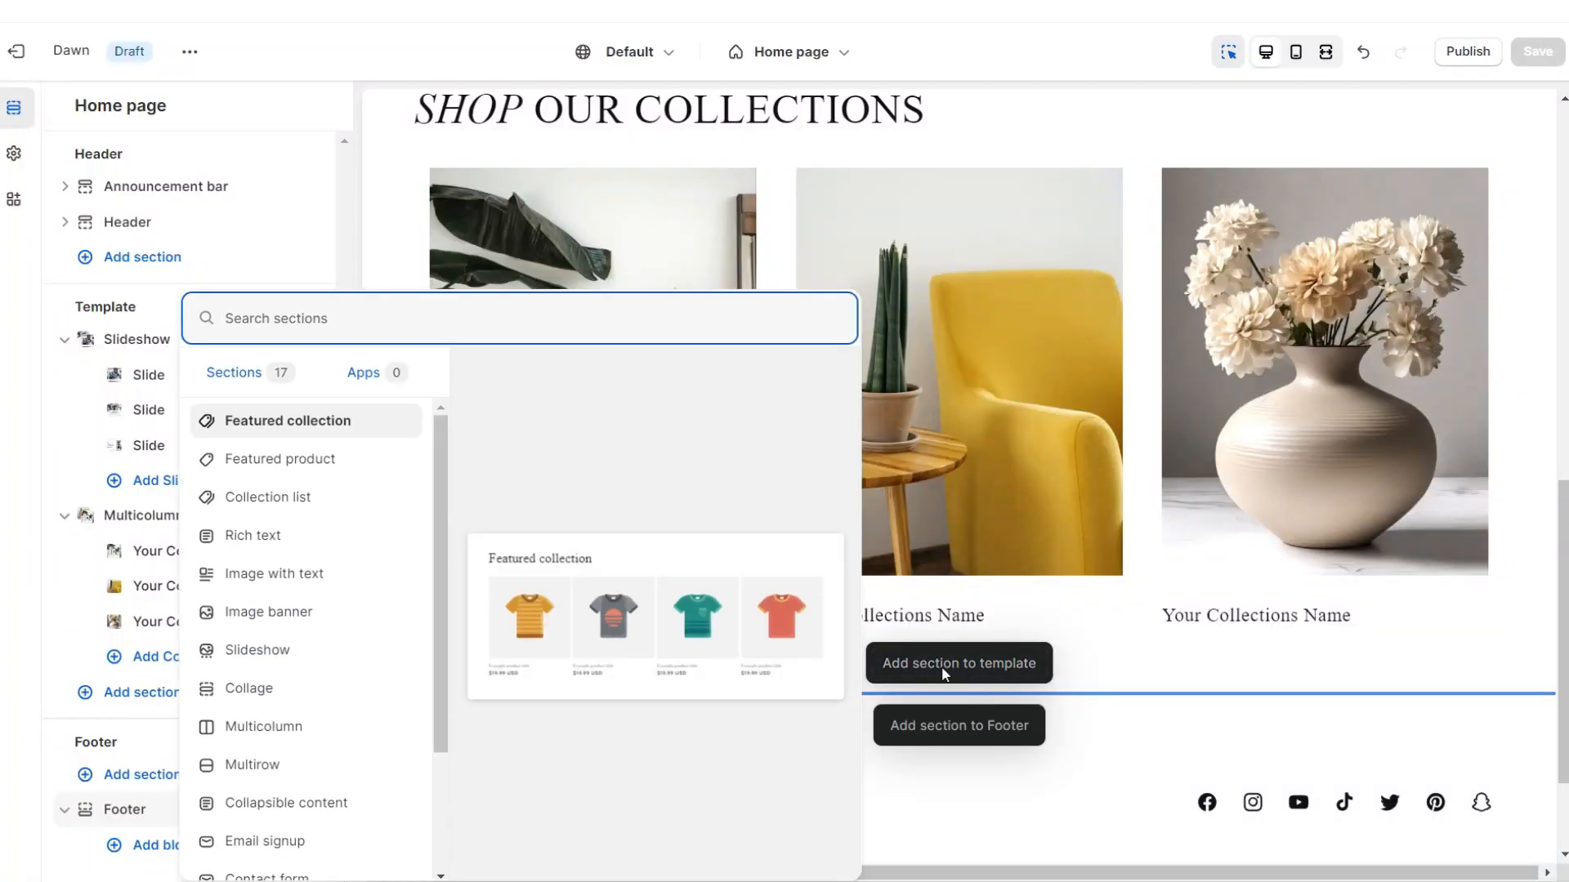
{"action": "left_click", "coordinate": [270, 612]}
{"action": "triple_click", "coordinate": [97, 437]}
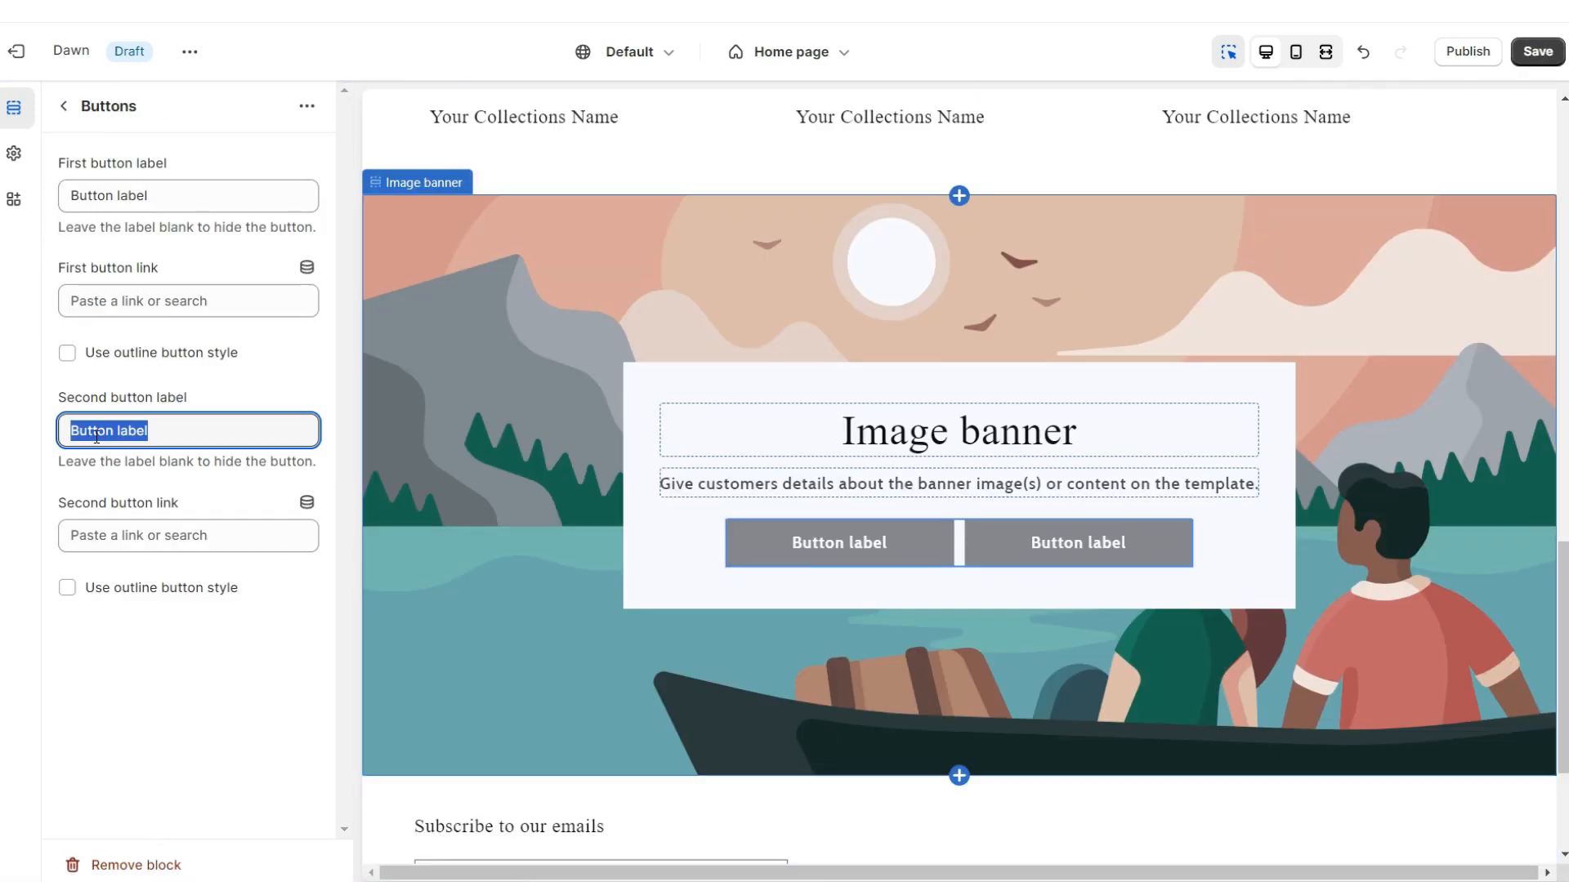
{"action": "key", "text": "BackSpace"}
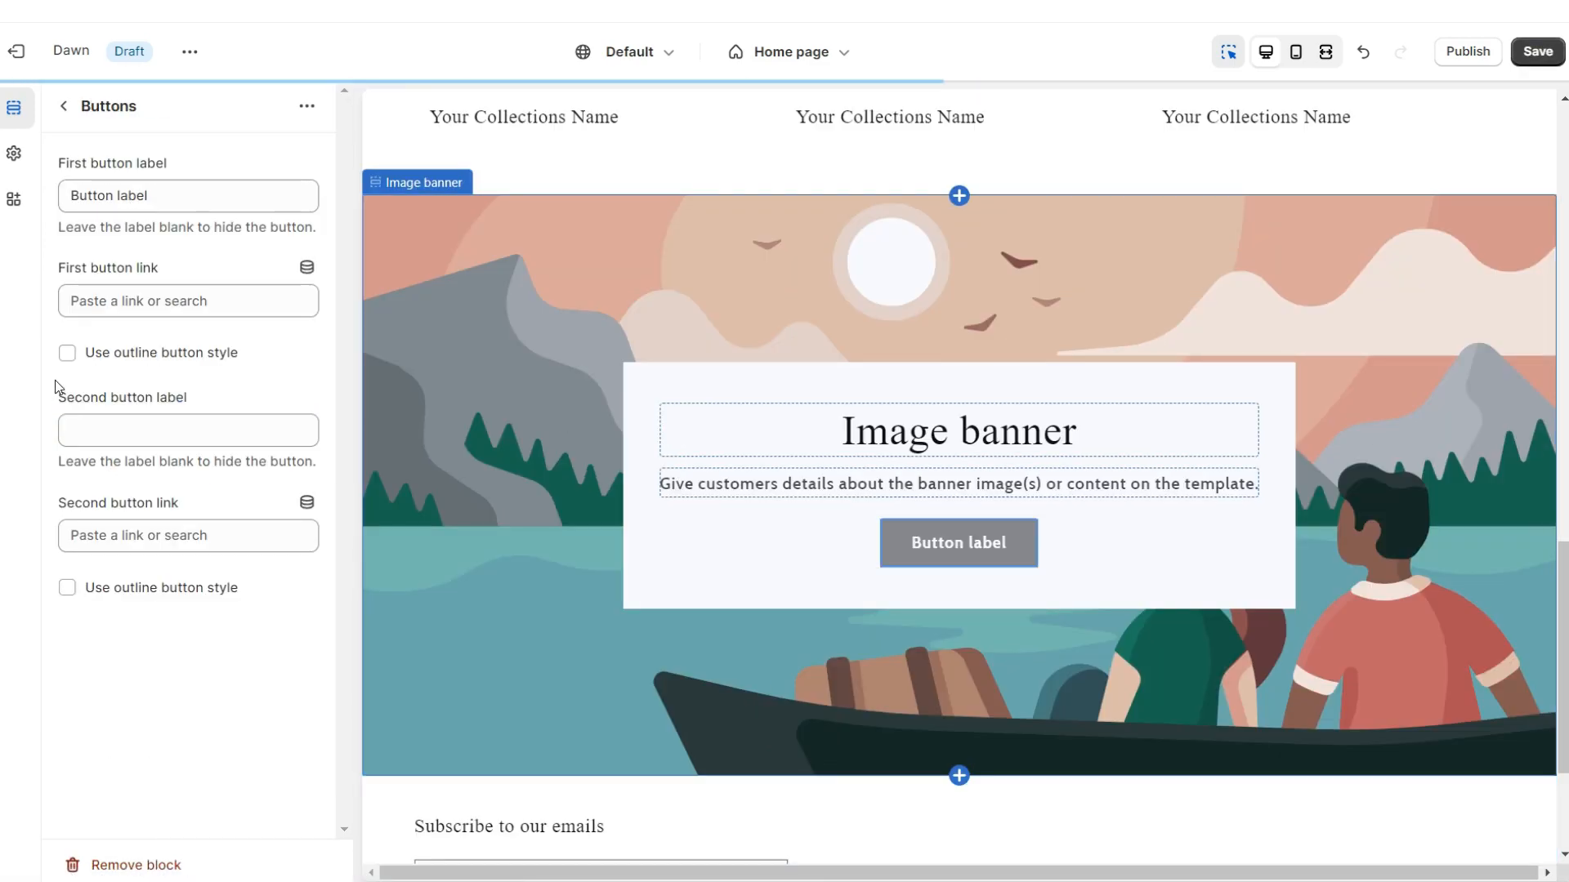
{"action": "left_click", "coordinate": [67, 358]}
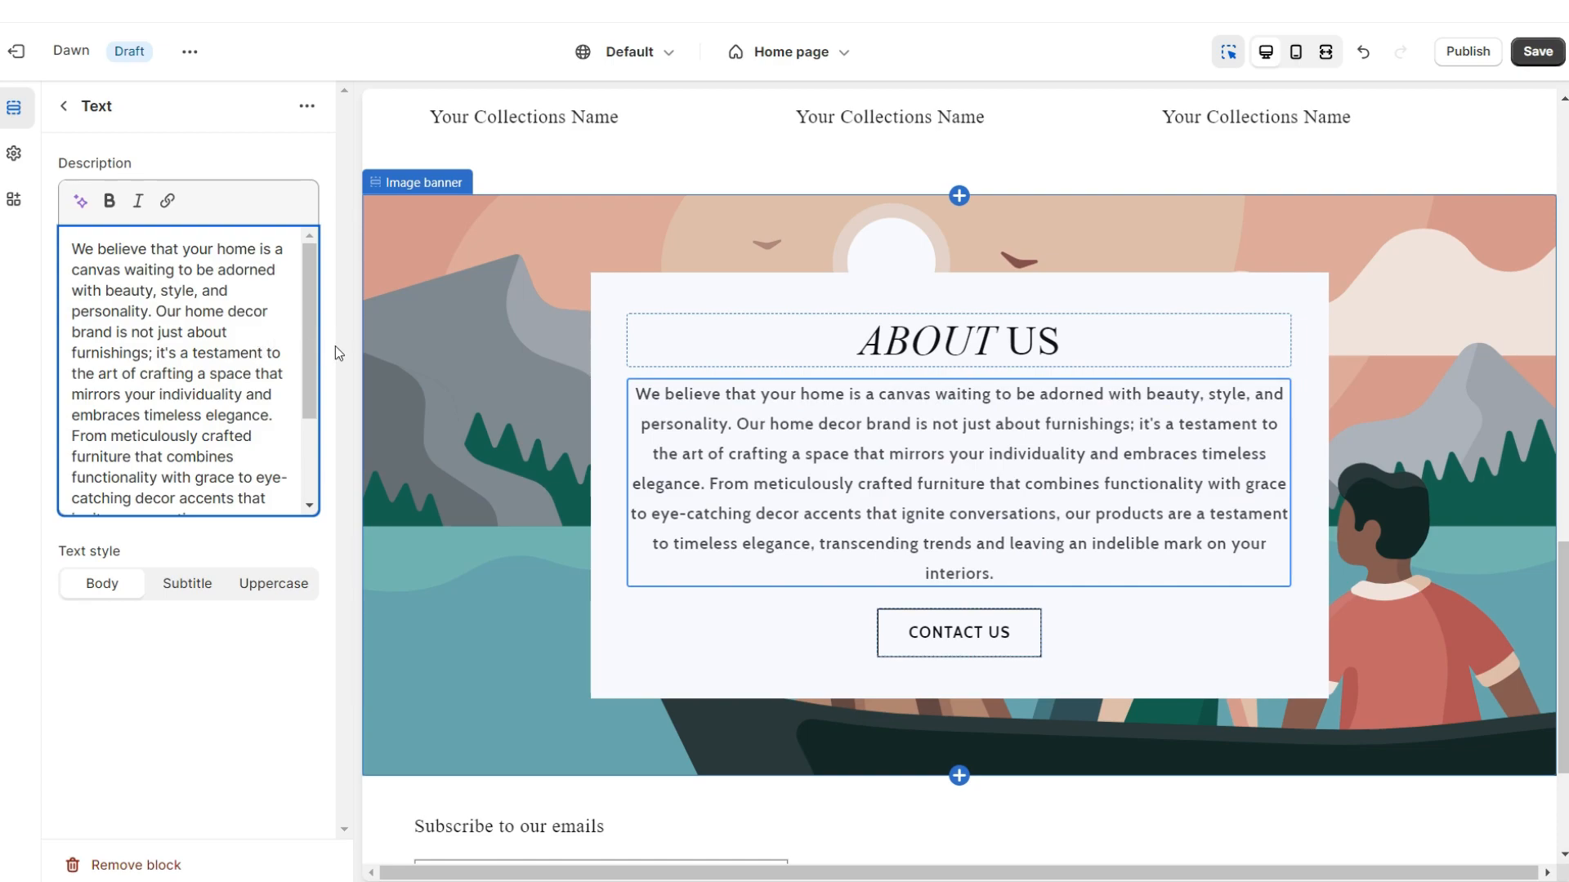
{"action": "left_click", "coordinate": [1325, 52]}
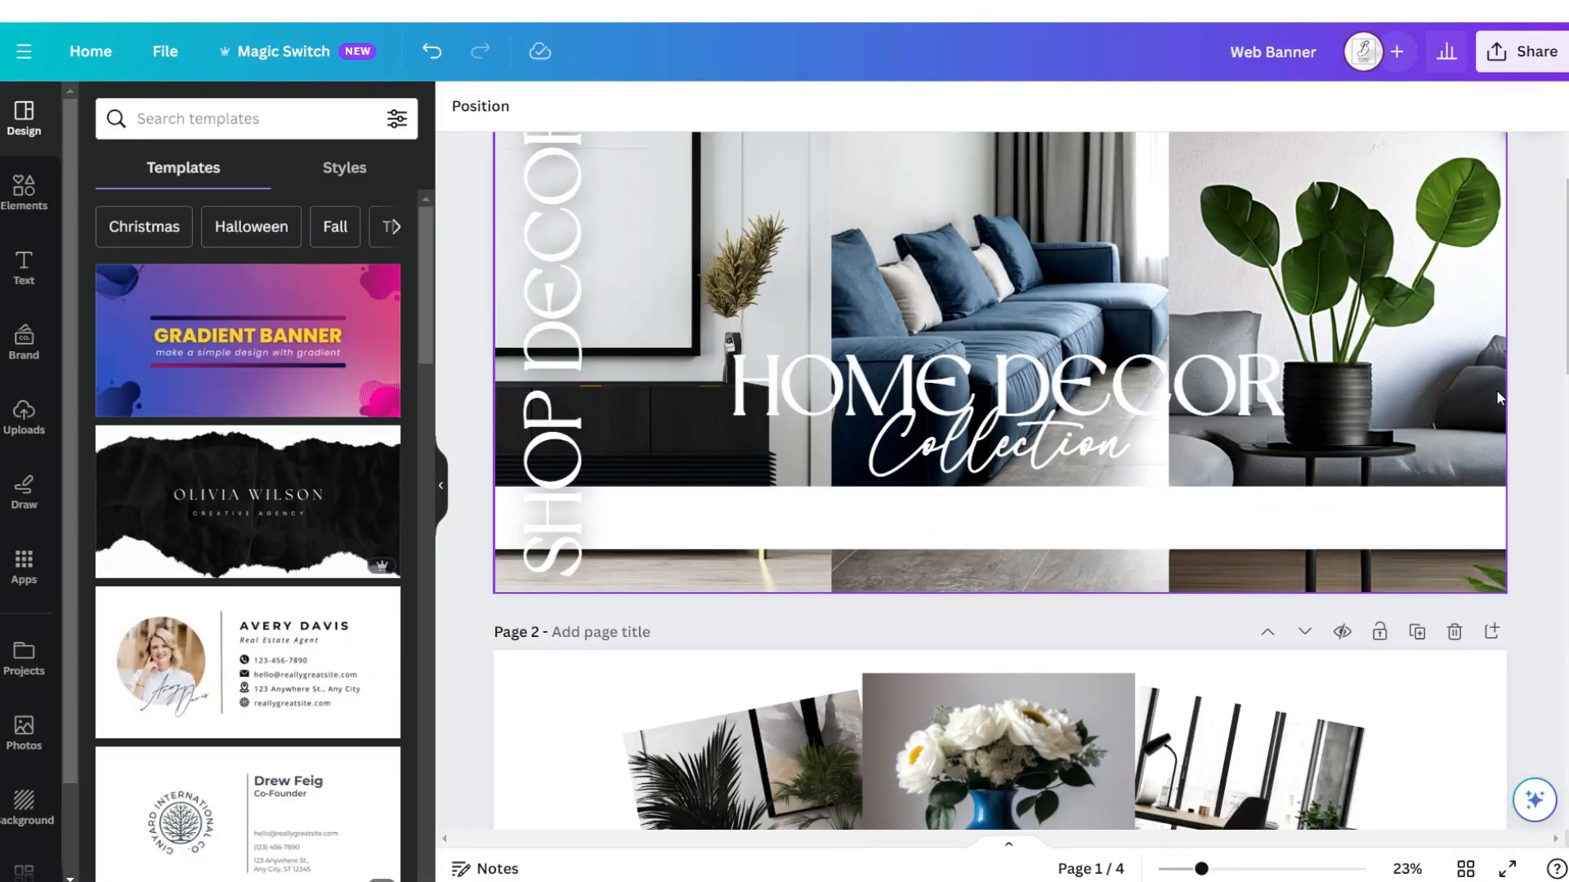
Switch to the Web Banner design in Canva and add a blank page after page 3.
{"action": "scroll", "coordinate": [1498, 398], "scroll_direction": "down", "scroll_amount": 5}
{"action": "scroll", "coordinate": [1497, 398], "scroll_direction": "down", "scroll_amount": 3}
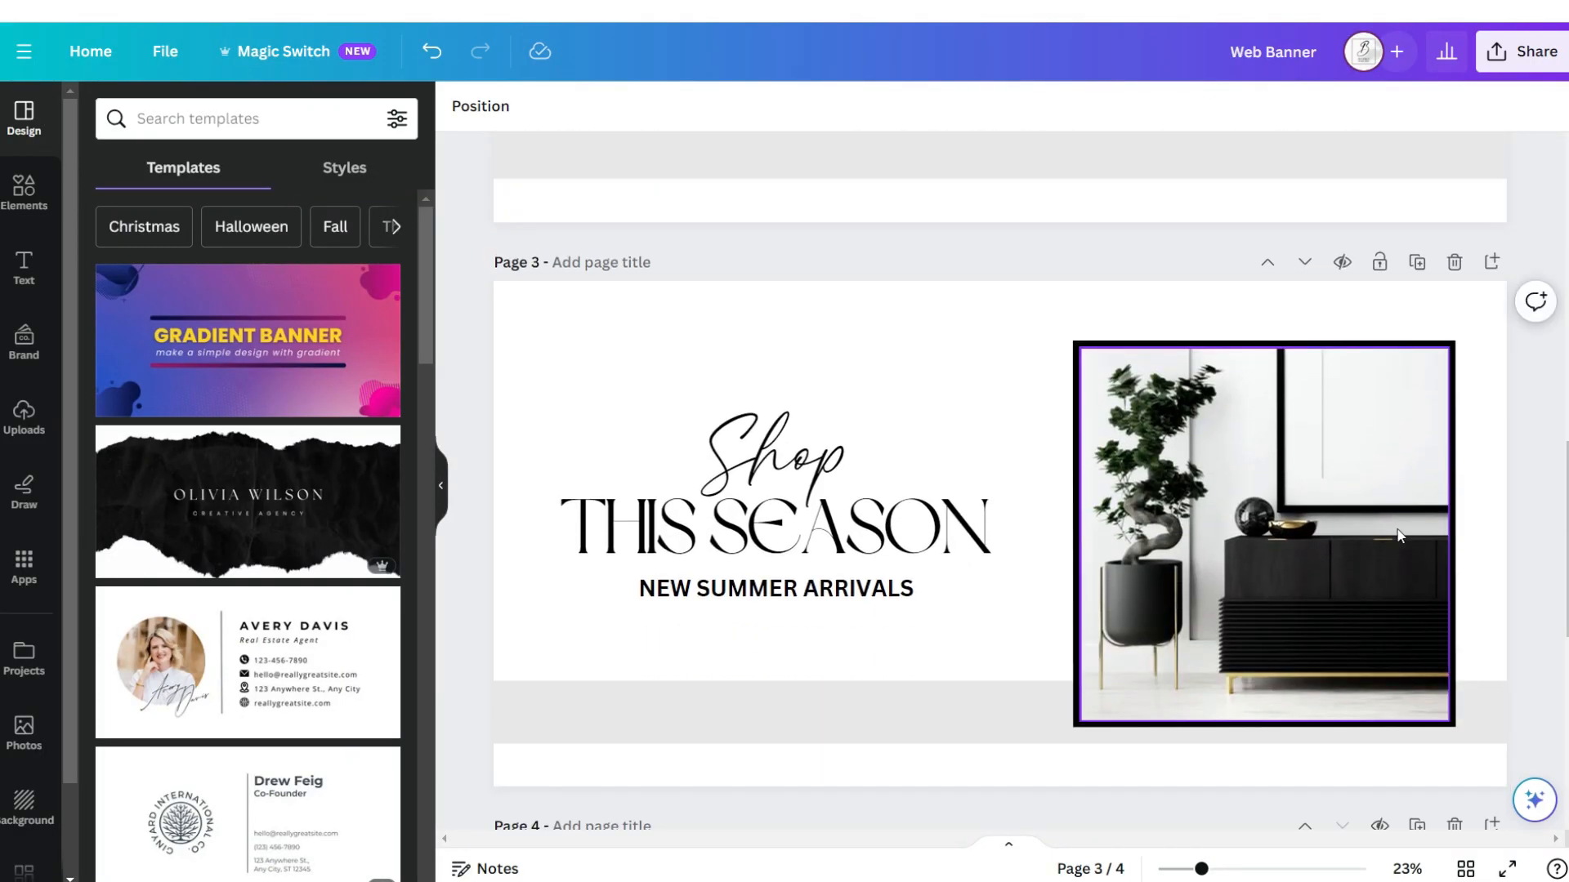
{"action": "left_click", "coordinate": [1492, 263]}
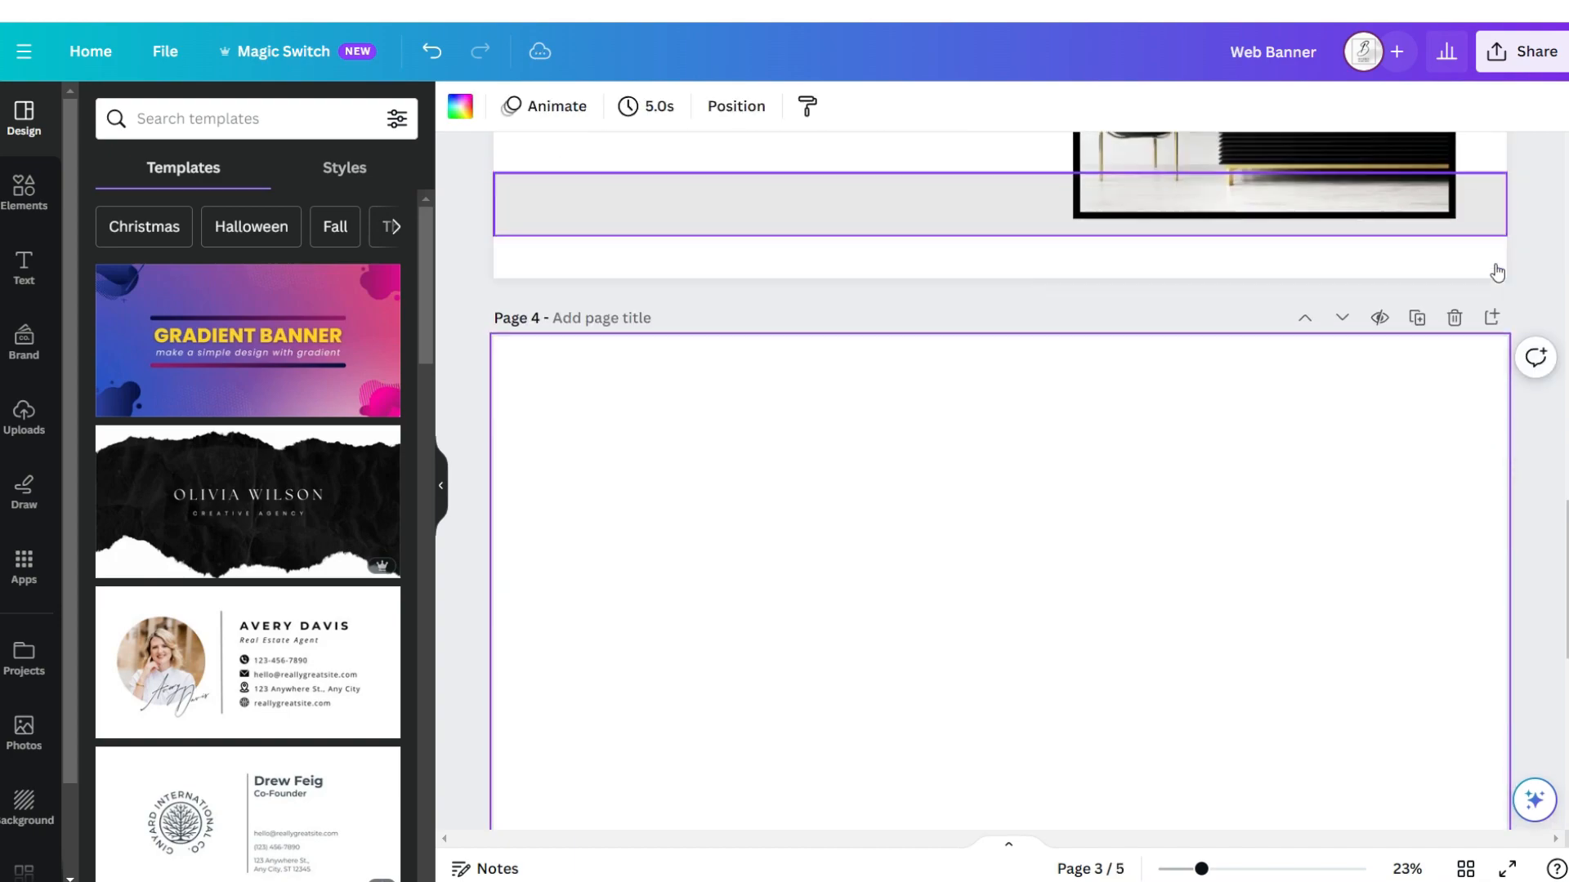
Add a single-image grid to page 4 and narrow it to a full-height panel in the middle of the page.
{"action": "left_click", "coordinate": [24, 192]}
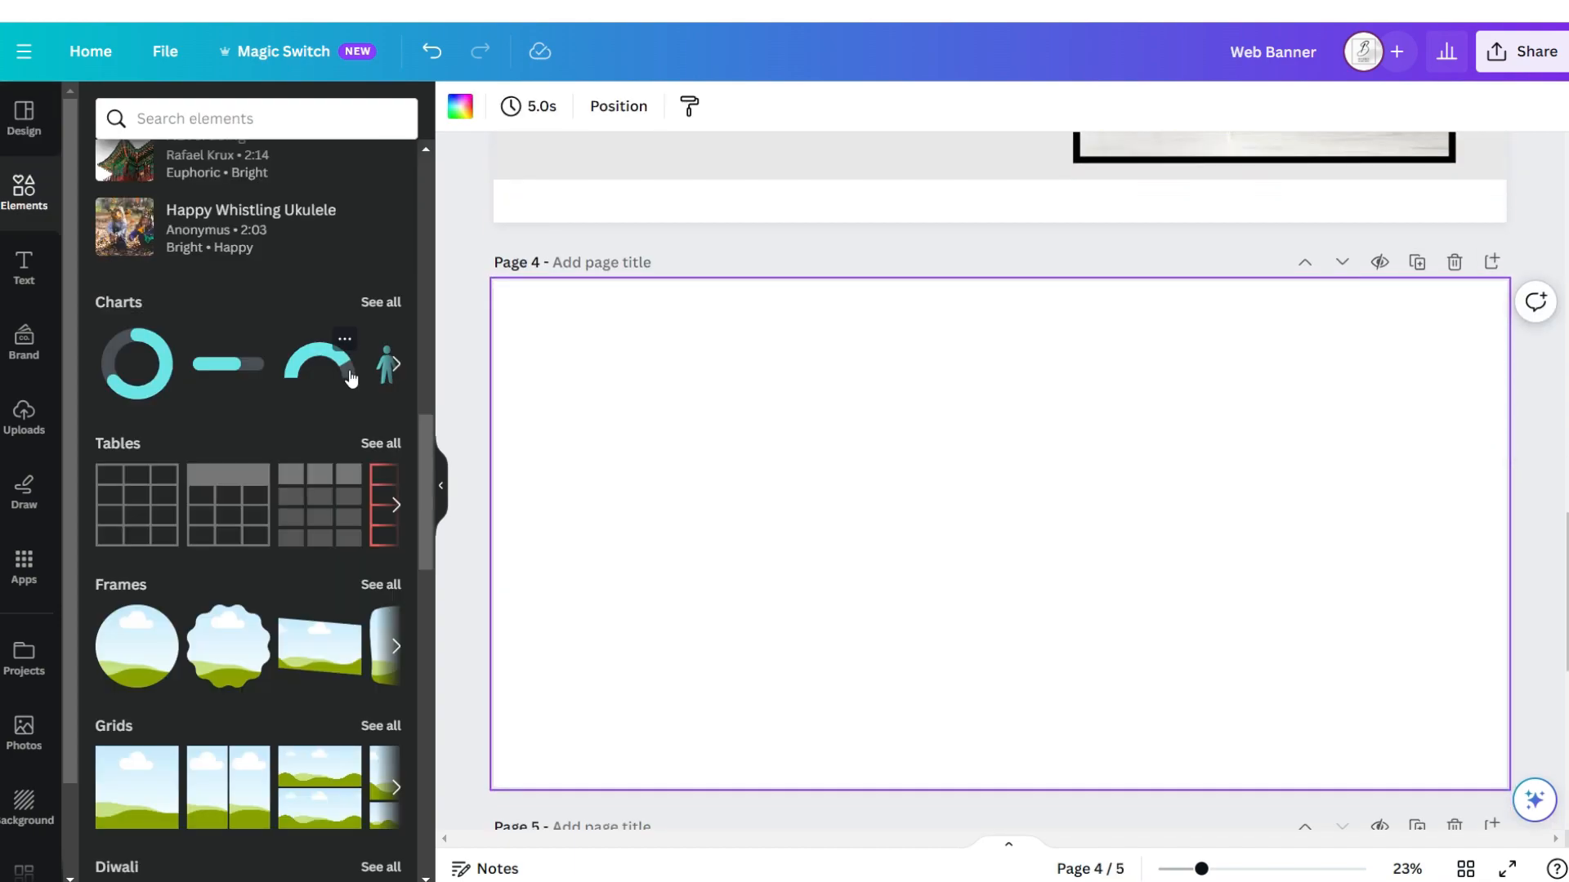
{"action": "left_click", "coordinate": [166, 791]}
{"action": "left_click_drag", "start_coordinate": [1506, 534], "coordinate": [1161, 565]}
{"action": "left_click_drag", "start_coordinate": [873, 281], "coordinate": [808, 281]}
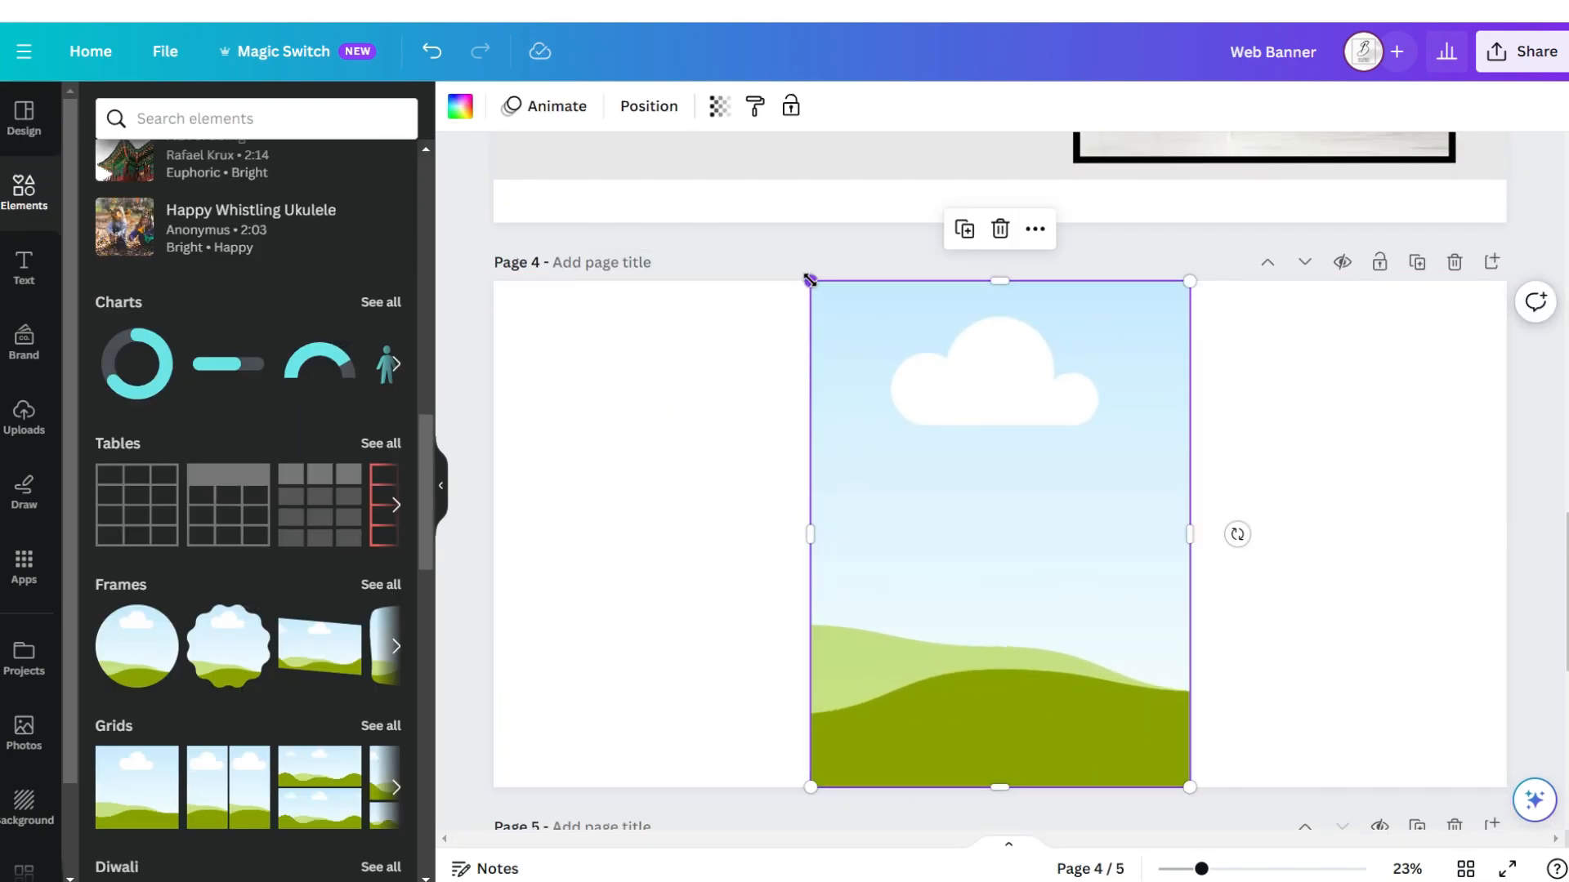
Duplicate the central grid as a left panel with lowered transparency, and duplicate that faded panel onto the right side of the page.
{"action": "left_click", "coordinate": [961, 232]}
{"action": "left_click_drag", "start_coordinate": [936, 464], "coordinate": [610, 459]}
{"action": "left_click_drag", "start_coordinate": [874, 459], "coordinate": [811, 456]}
{"action": "left_click", "coordinate": [720, 106]}
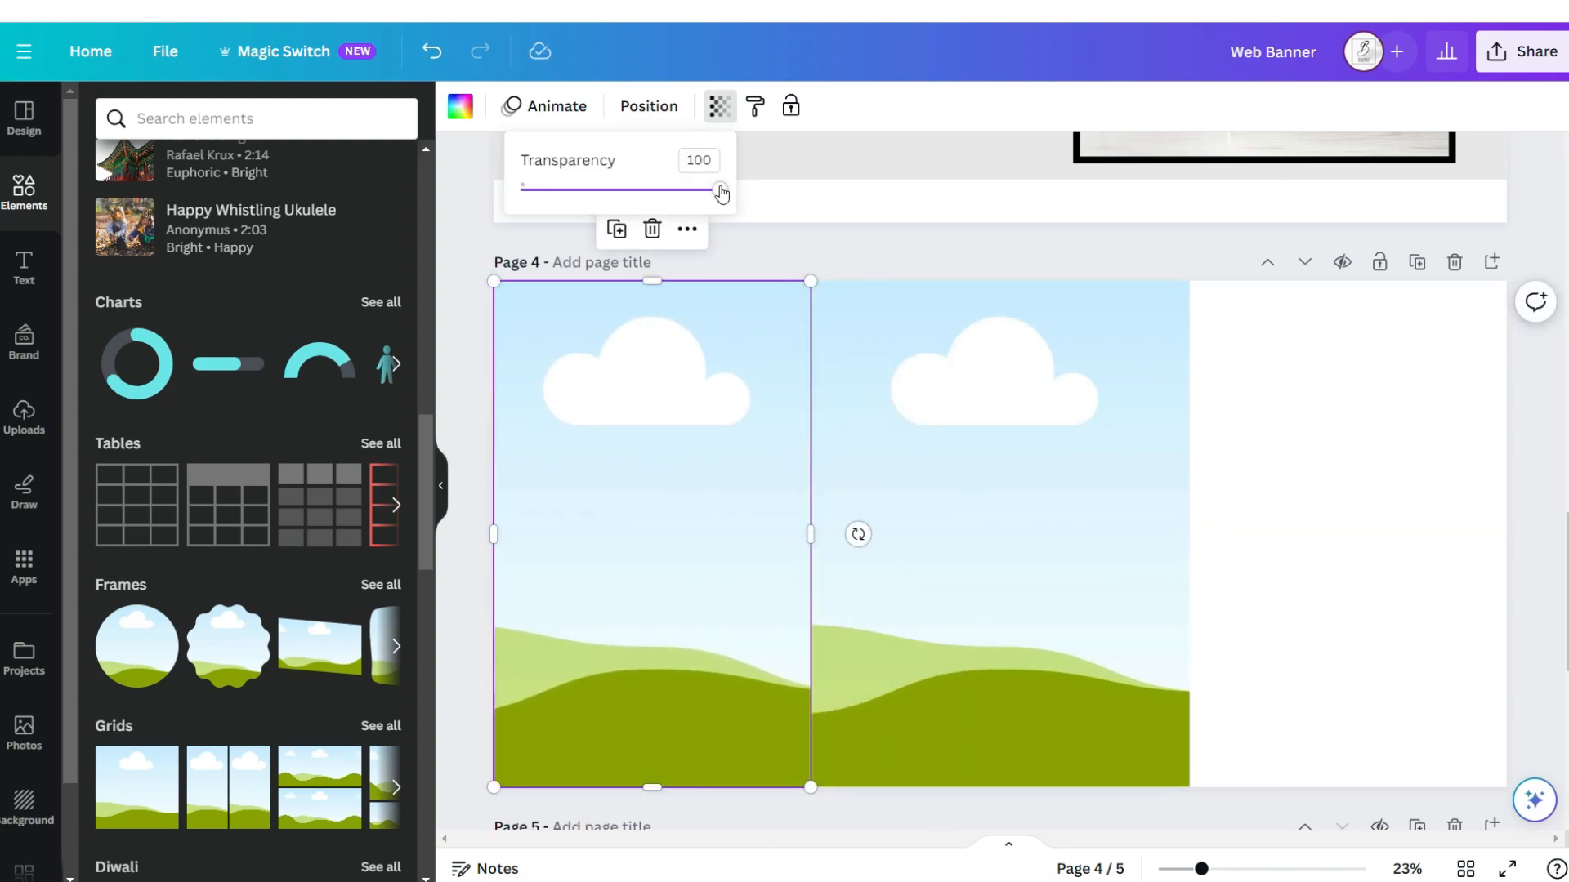
{"action": "left_click_drag", "start_coordinate": [720, 191], "coordinate": [613, 214]}
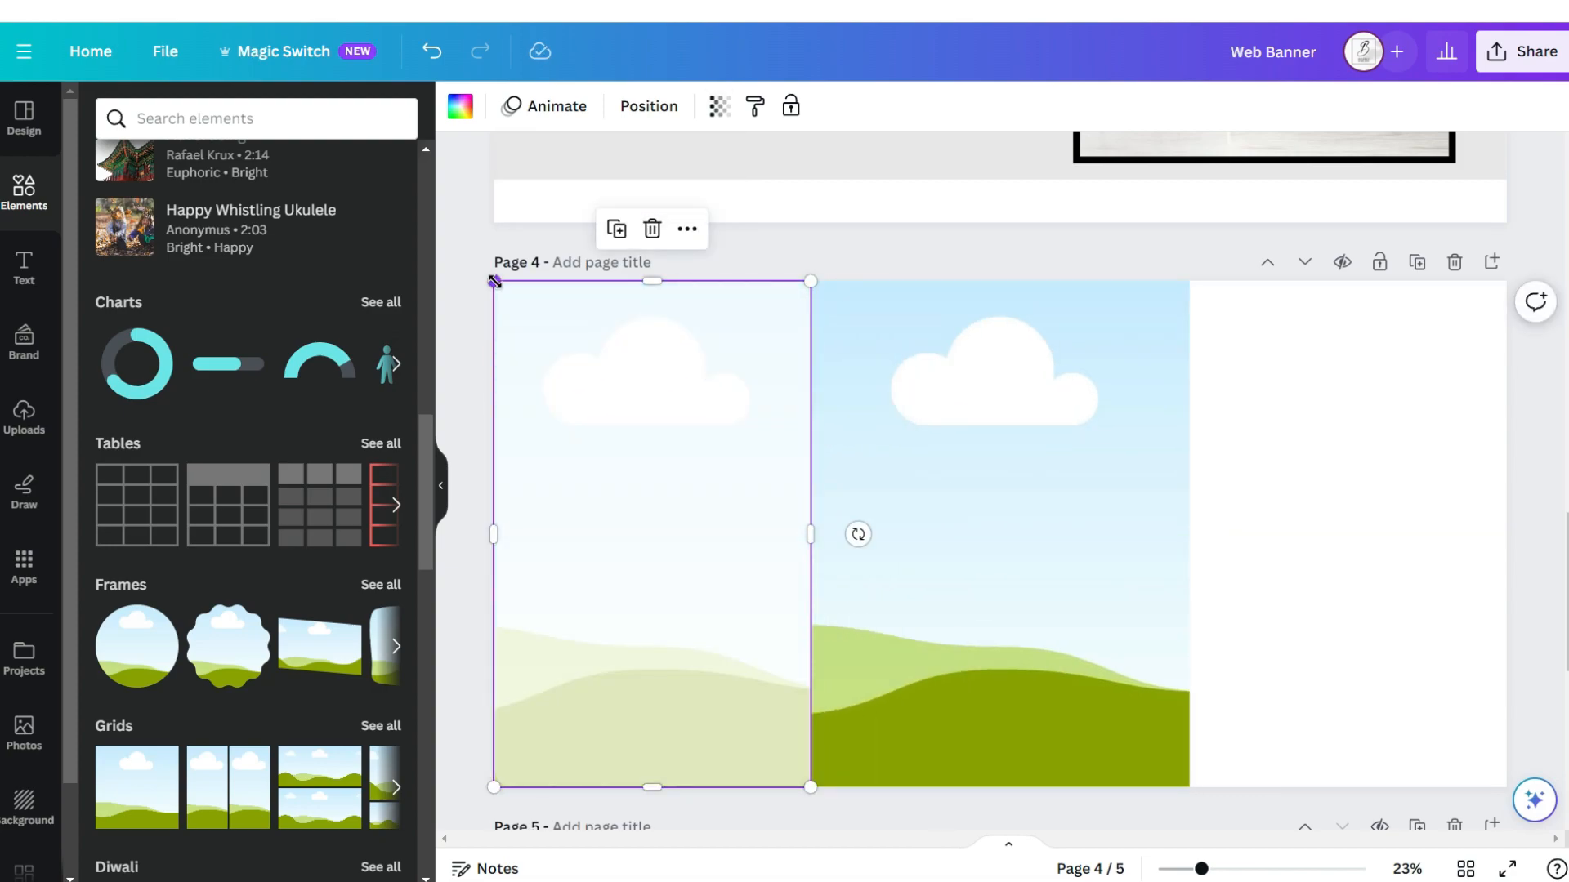
{"action": "left_click", "coordinate": [616, 230]}
{"action": "left_click_drag", "start_coordinate": [1022, 357], "coordinate": [1296, 385]}
Search the elements for "fade", add the black fade graphic and rotate it upright beside the central panel's left edge.
{"action": "left_click", "coordinate": [143, 118]}
{"action": "type", "text": "fade"}
{"action": "key", "text": "Return"}
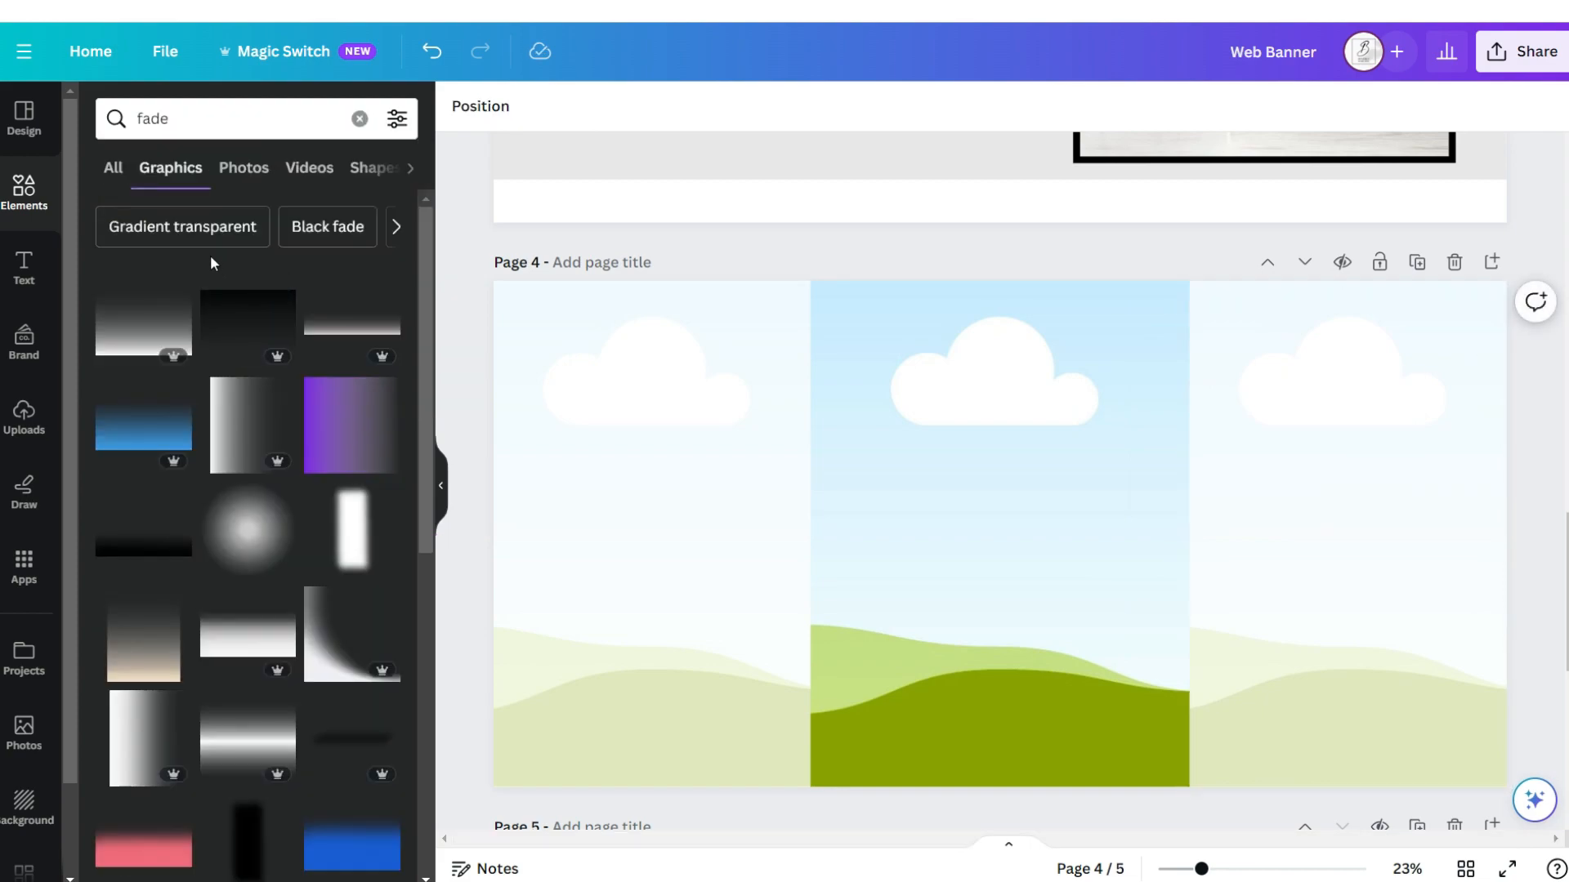
{"action": "left_click", "coordinate": [181, 542]}
{"action": "left_click_drag", "start_coordinate": [998, 683], "coordinate": [1136, 540]}
{"action": "left_click_drag", "start_coordinate": [1038, 523], "coordinate": [779, 449]}
Fit and crop the fade as a shadow on the left panel's inner edge, and duplicate it mirrored for the right panel's inner edge.
{"action": "scroll", "coordinate": [784, 458], "scroll_direction": "down", "scroll_amount": 1}
{"action": "mouse_move", "coordinate": [844, 537]}
{"action": "left_mouse_down"}
{"action": "mouse_move", "coordinate": [921, 691]}
{"action": "mouse_move", "coordinate": [835, 523]}
{"action": "left_mouse_up"}
{"action": "double_click", "coordinate": [835, 523]}
{"action": "left_click_drag", "start_coordinate": [885, 683], "coordinate": [790, 691]}
{"action": "left_click", "coordinate": [895, 530]}
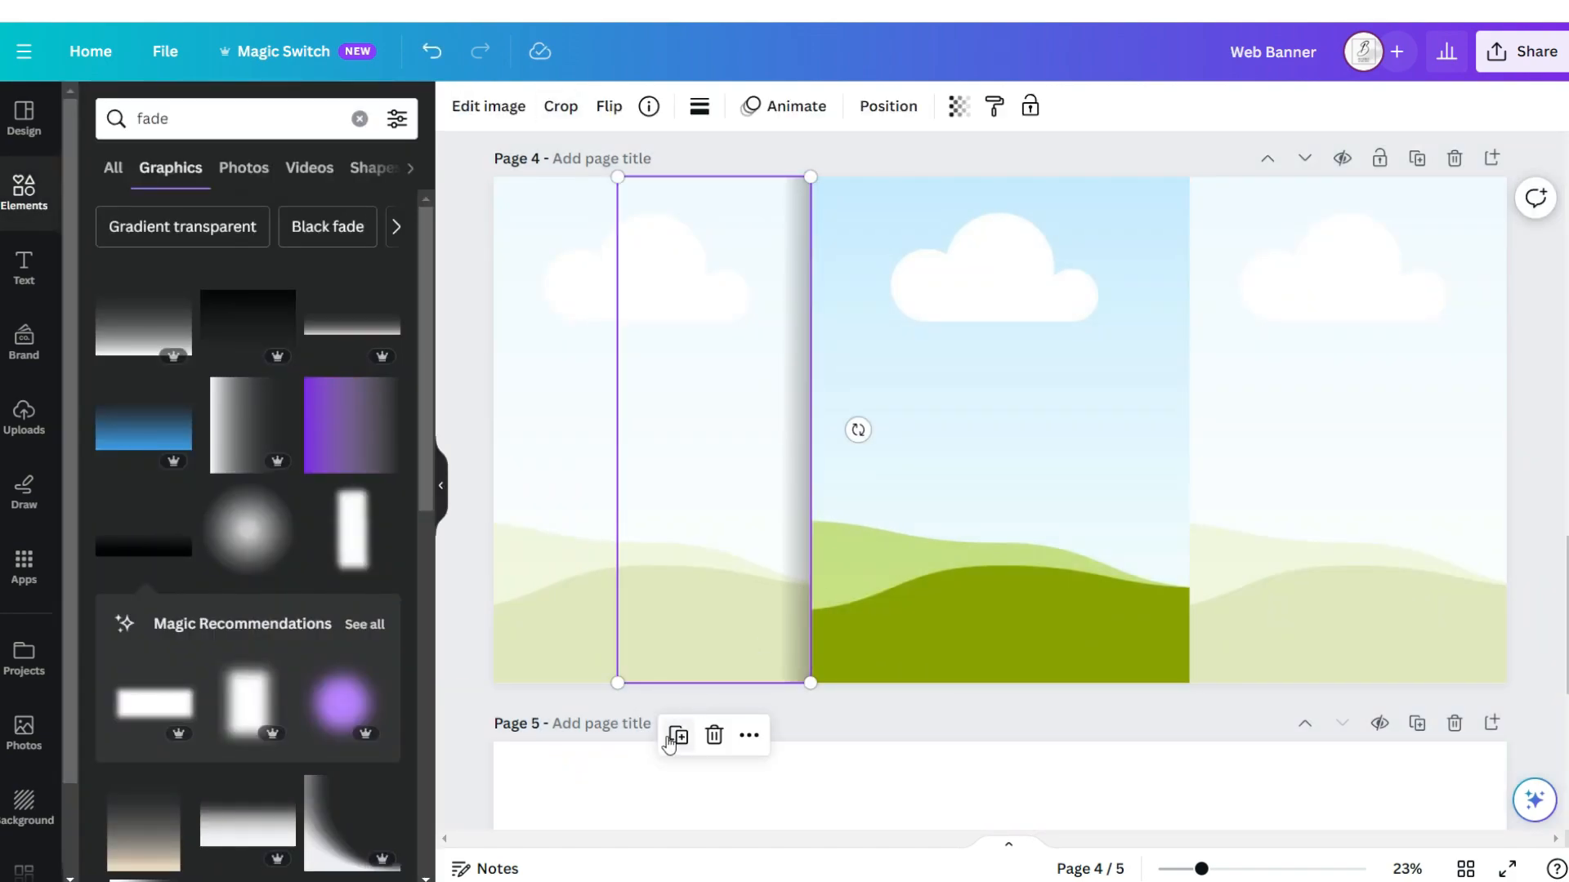
{"action": "left_click_drag", "start_coordinate": [857, 430], "coordinate": [560, 432]}
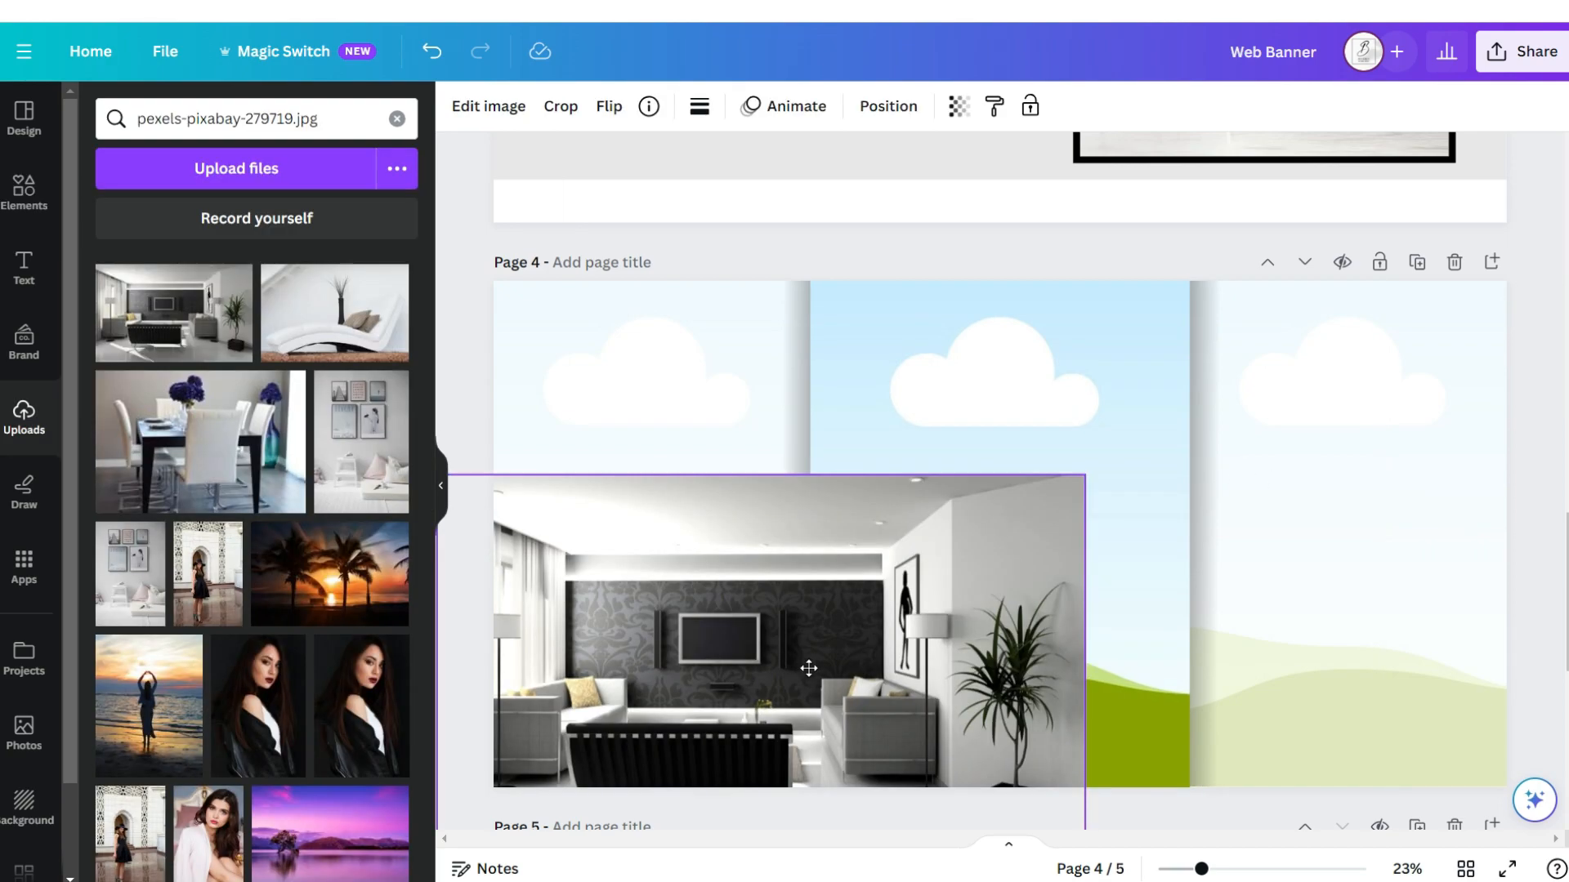
Fill the central panel with the black-and-white living room photo and the left panel with the white dresser and plants photo.
{"action": "left_click_drag", "start_coordinate": [808, 669], "coordinate": [1017, 600]}
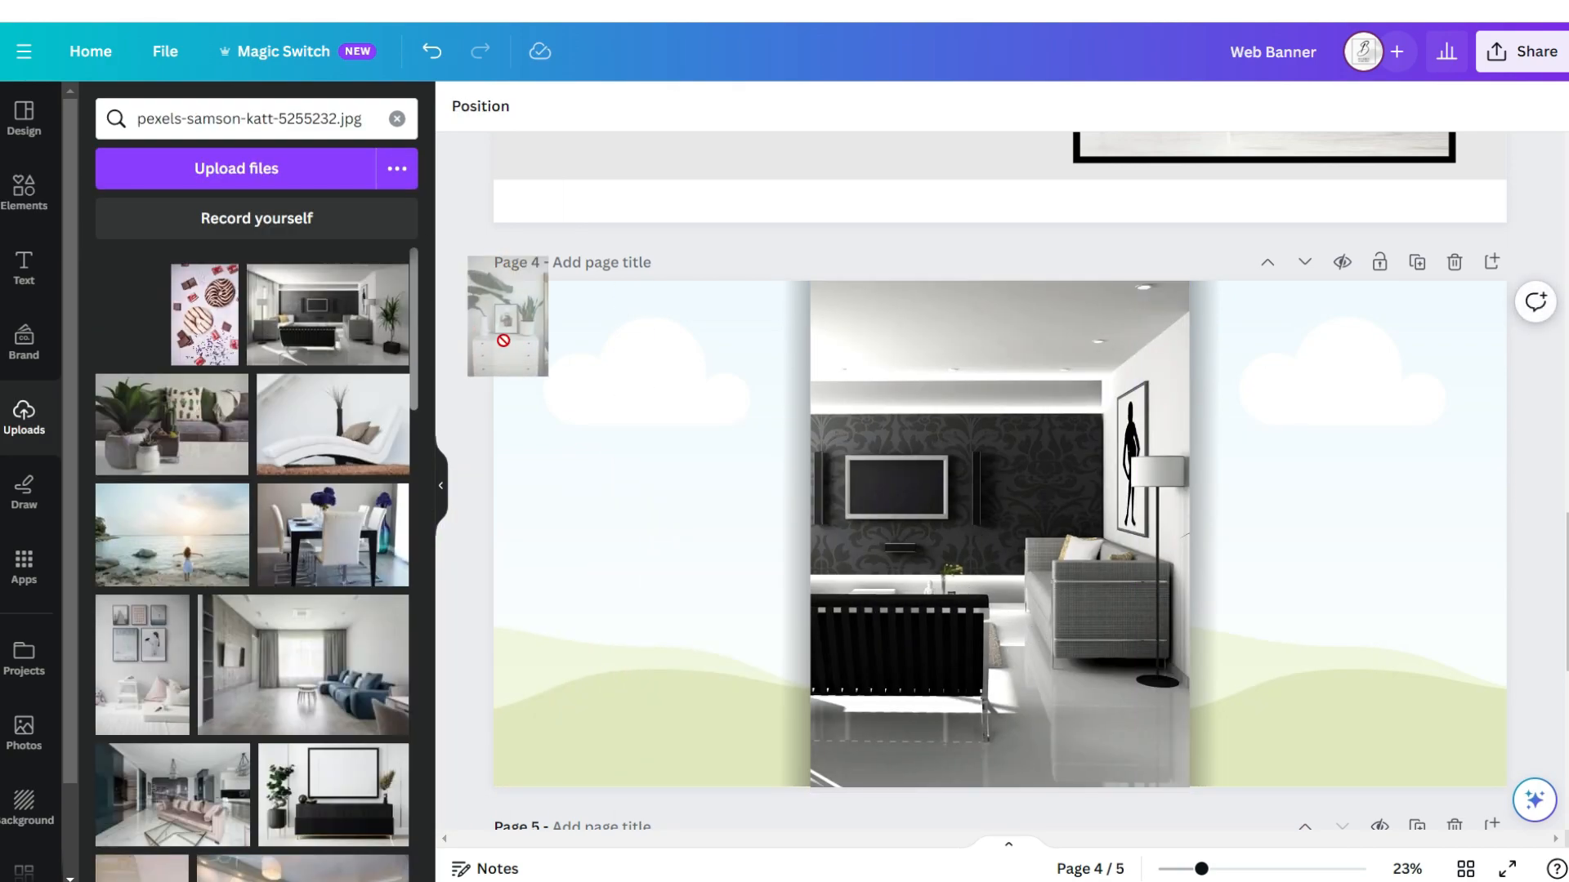
{"action": "left_click_drag", "start_coordinate": [507, 308], "coordinate": [541, 360]}
Add the text "Home Decor" vertically on the left panel, enlarge it and set its font to Authentic.
{"action": "left_click", "coordinate": [24, 267]}
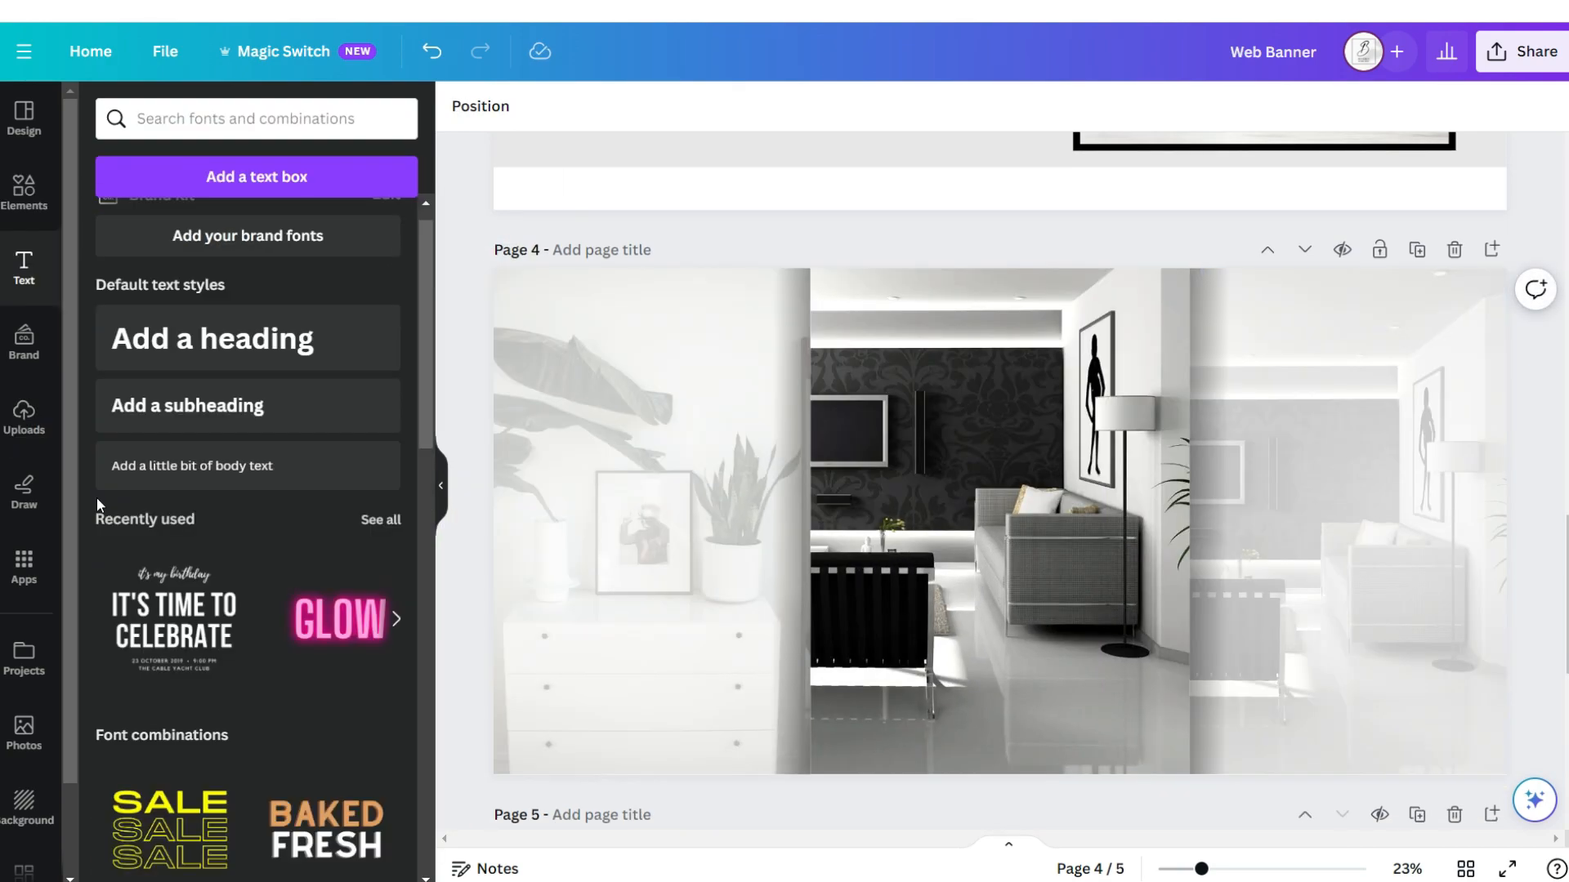
{"action": "left_click", "coordinate": [121, 466]}
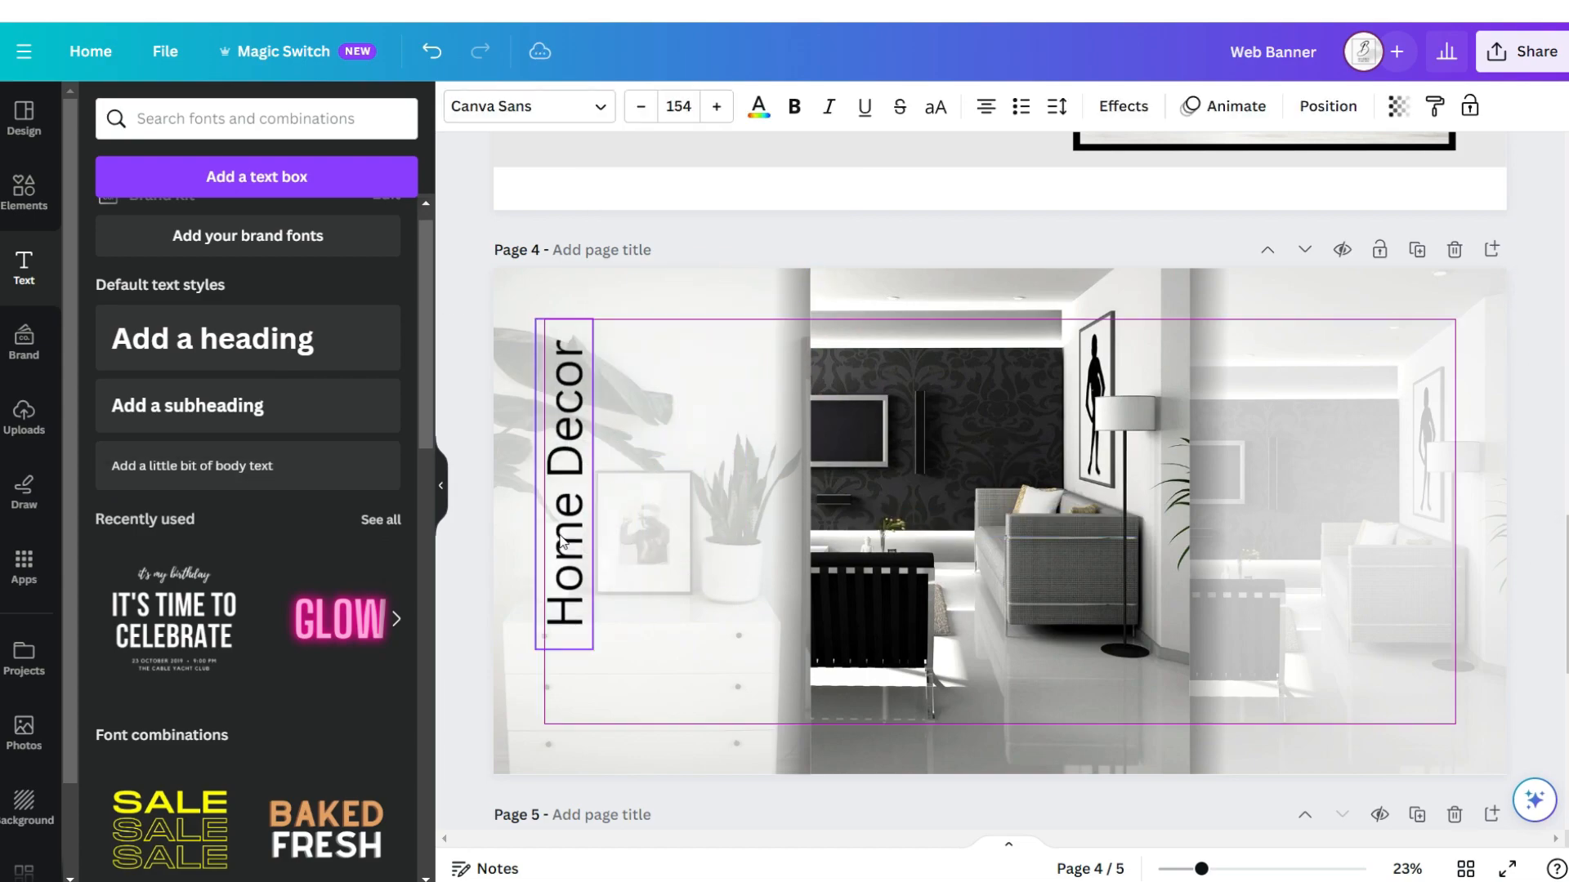
{"action": "left_click_drag", "start_coordinate": [571, 679], "coordinate": [570, 679]}
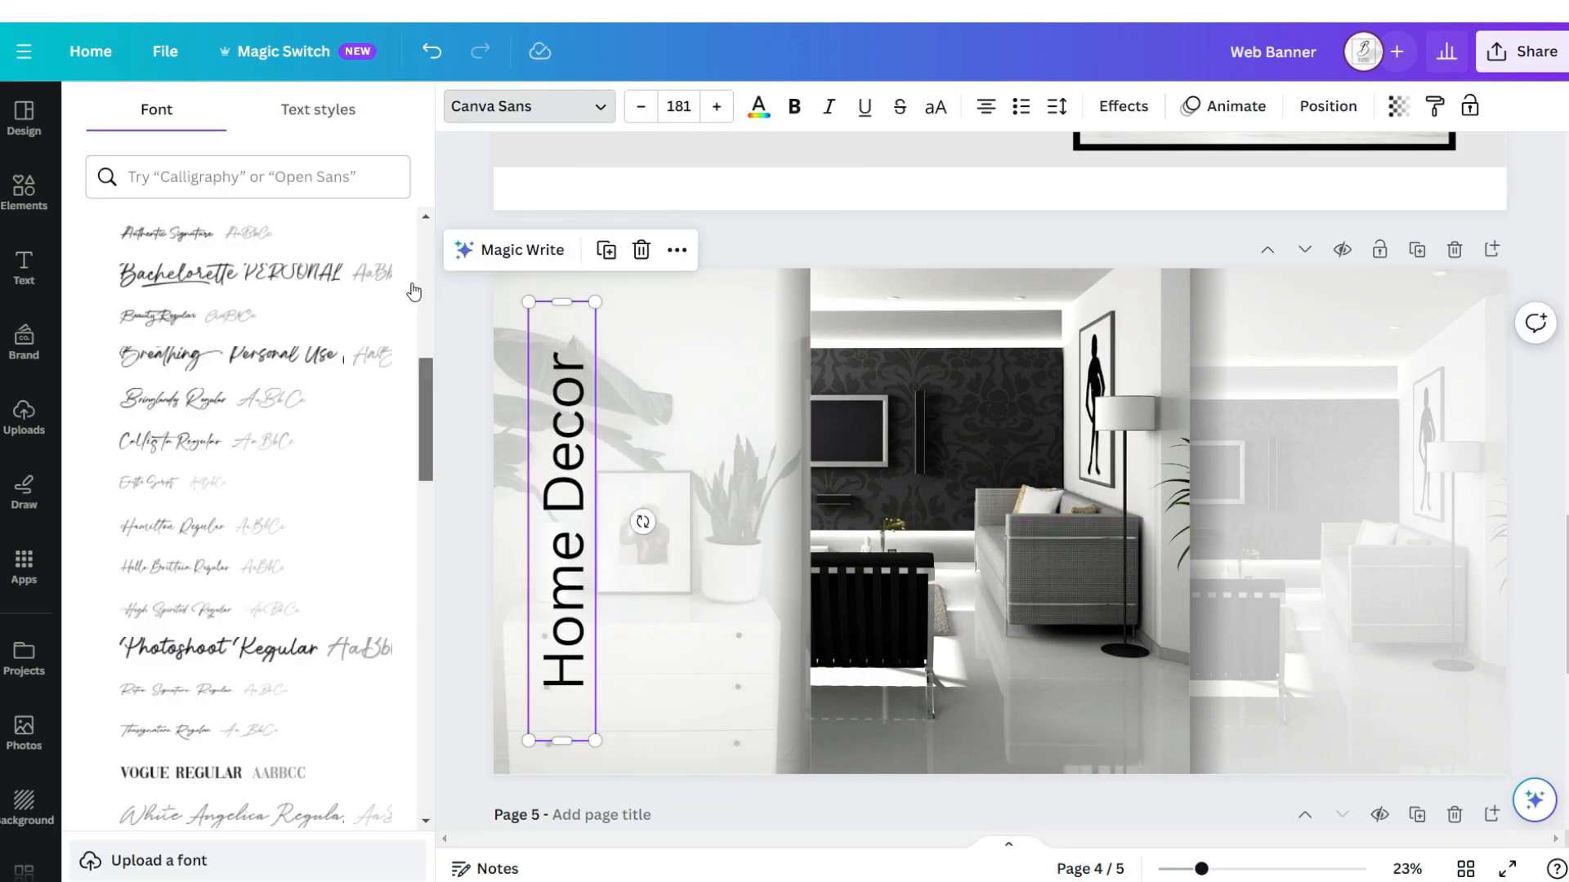
{"action": "left_click", "coordinate": [353, 236]}
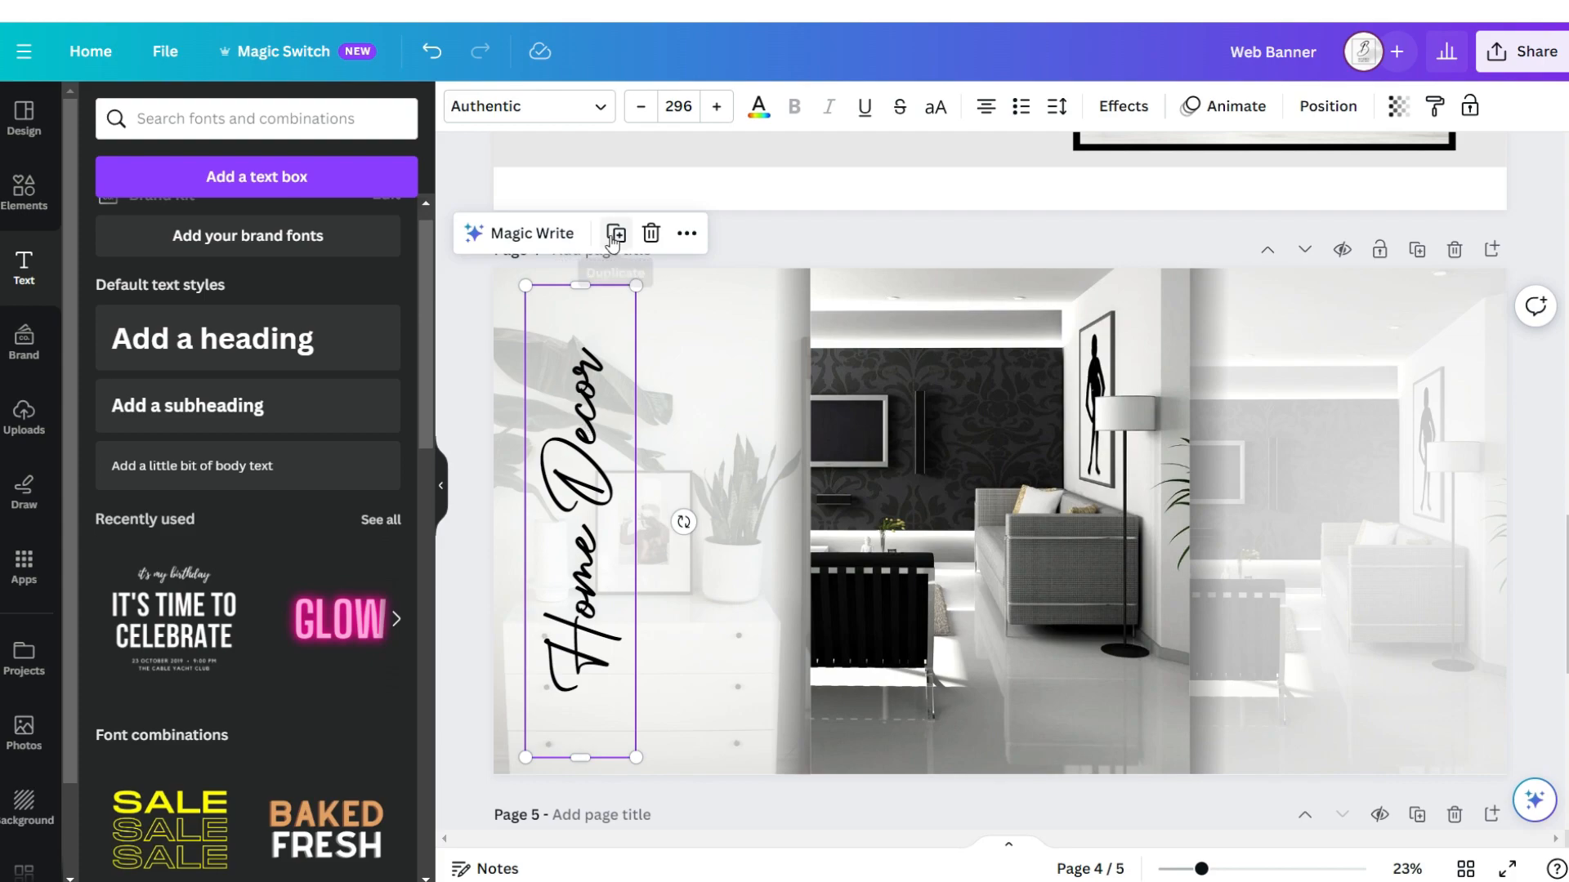
Duplicate the vertical Home Decor text onto the right panel, turned the opposite way, and download page 4 as a PNG.
{"action": "left_click_drag", "start_coordinate": [683, 521], "coordinate": [476, 531]}
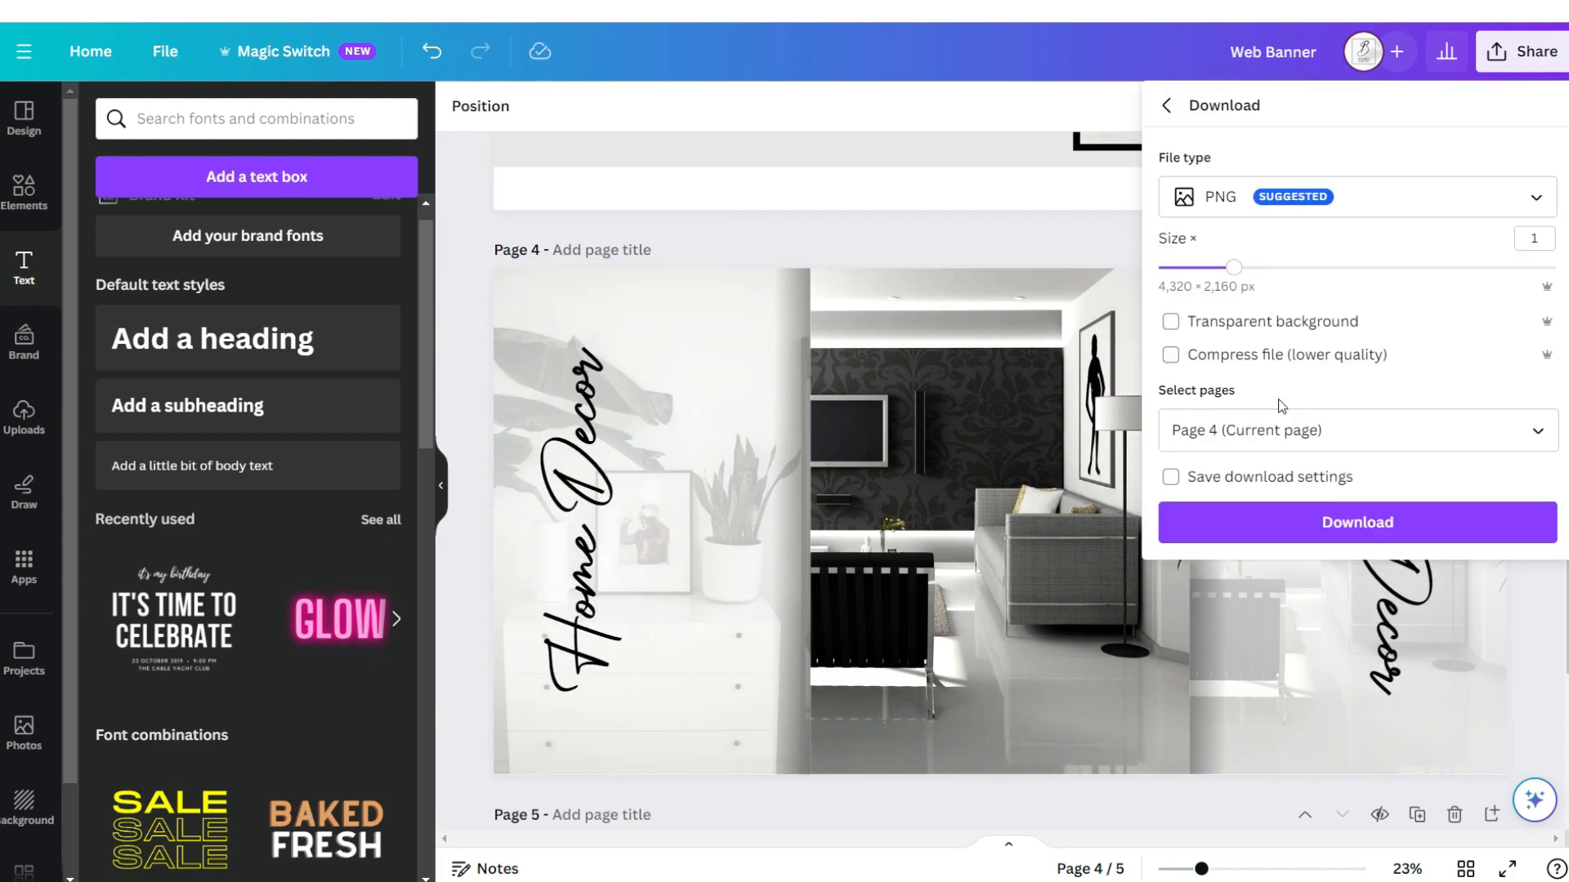
{"action": "left_click", "coordinate": [1267, 531]}
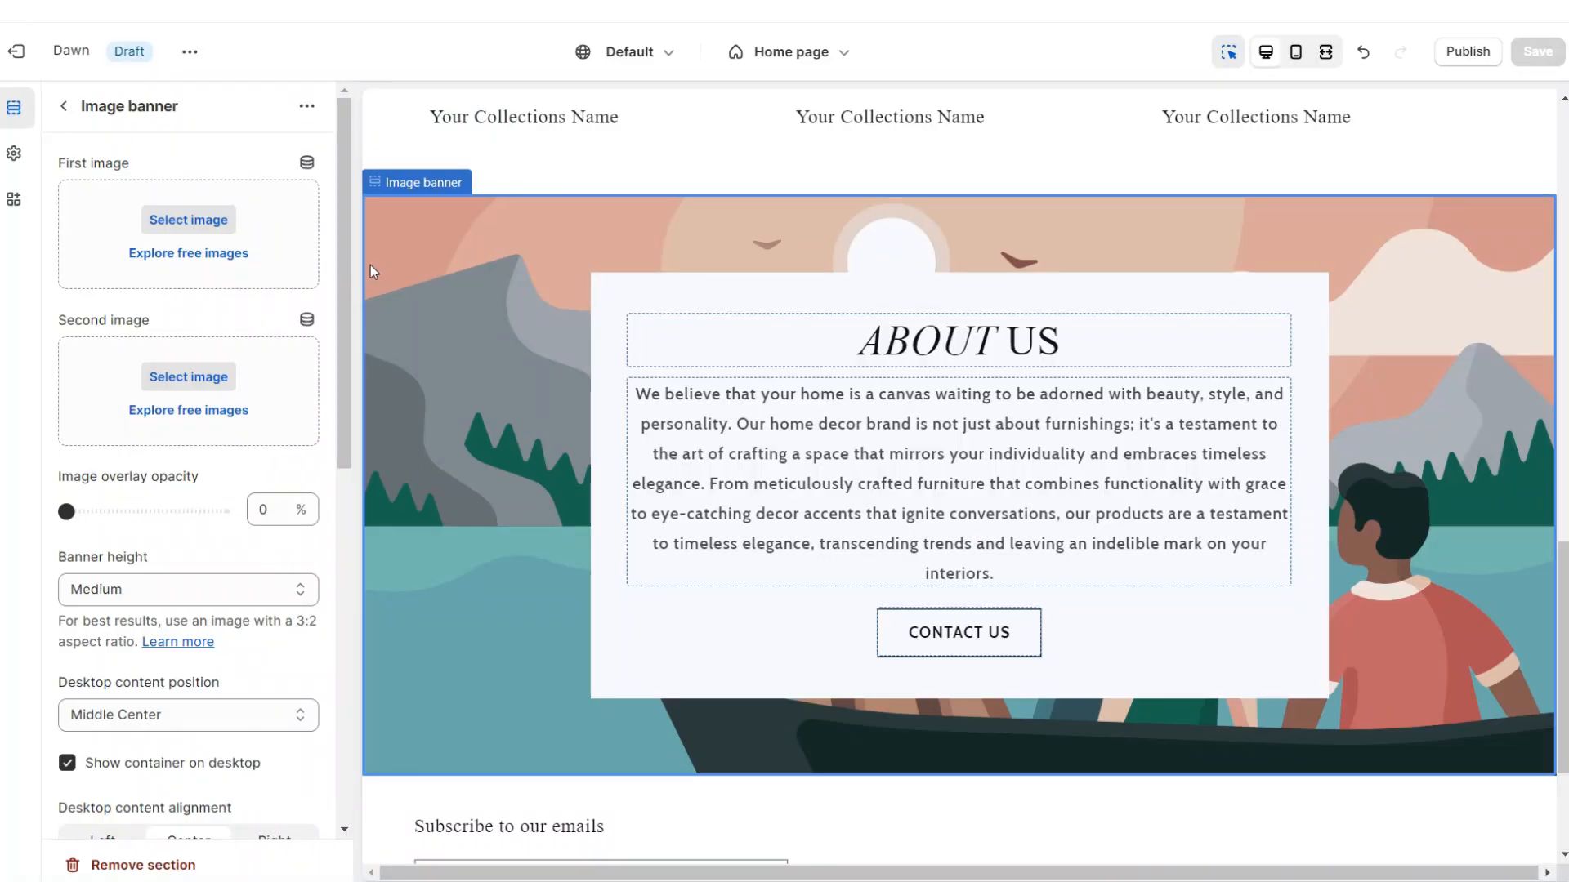
In the Shopify theme editor, set the image banner's first image to withphotosWeb_Banner_Templates_45 and its image behavior to Fixed background position.
{"action": "left_click", "coordinate": [196, 220]}
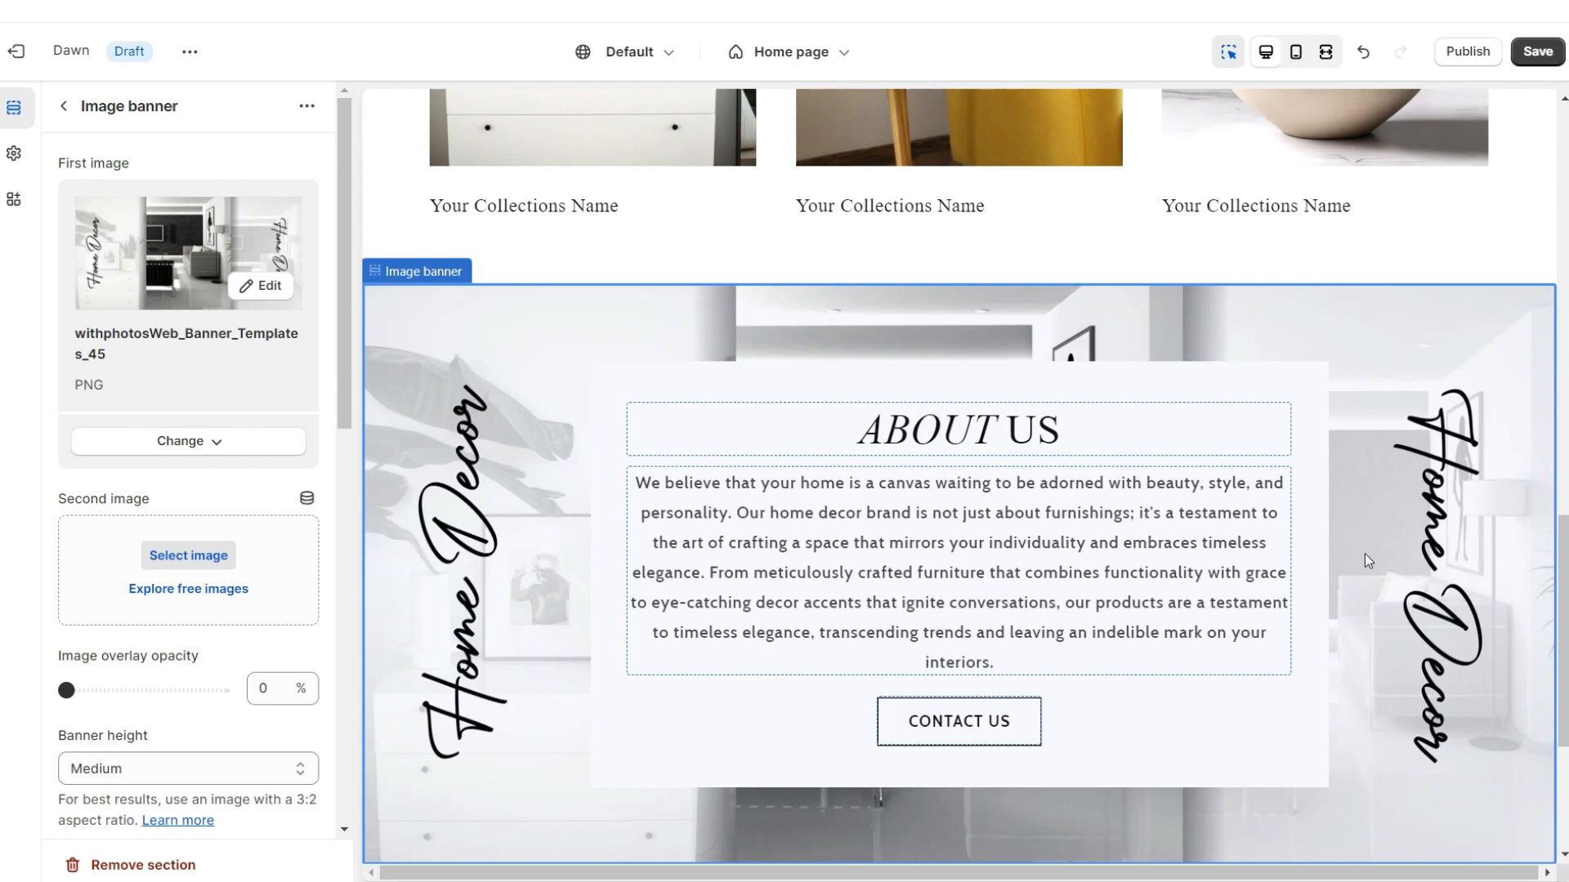
{"action": "scroll", "coordinate": [188, 490], "scroll_direction": "down", "scroll_amount": 10}
{"action": "left_click", "coordinate": [102, 467]}
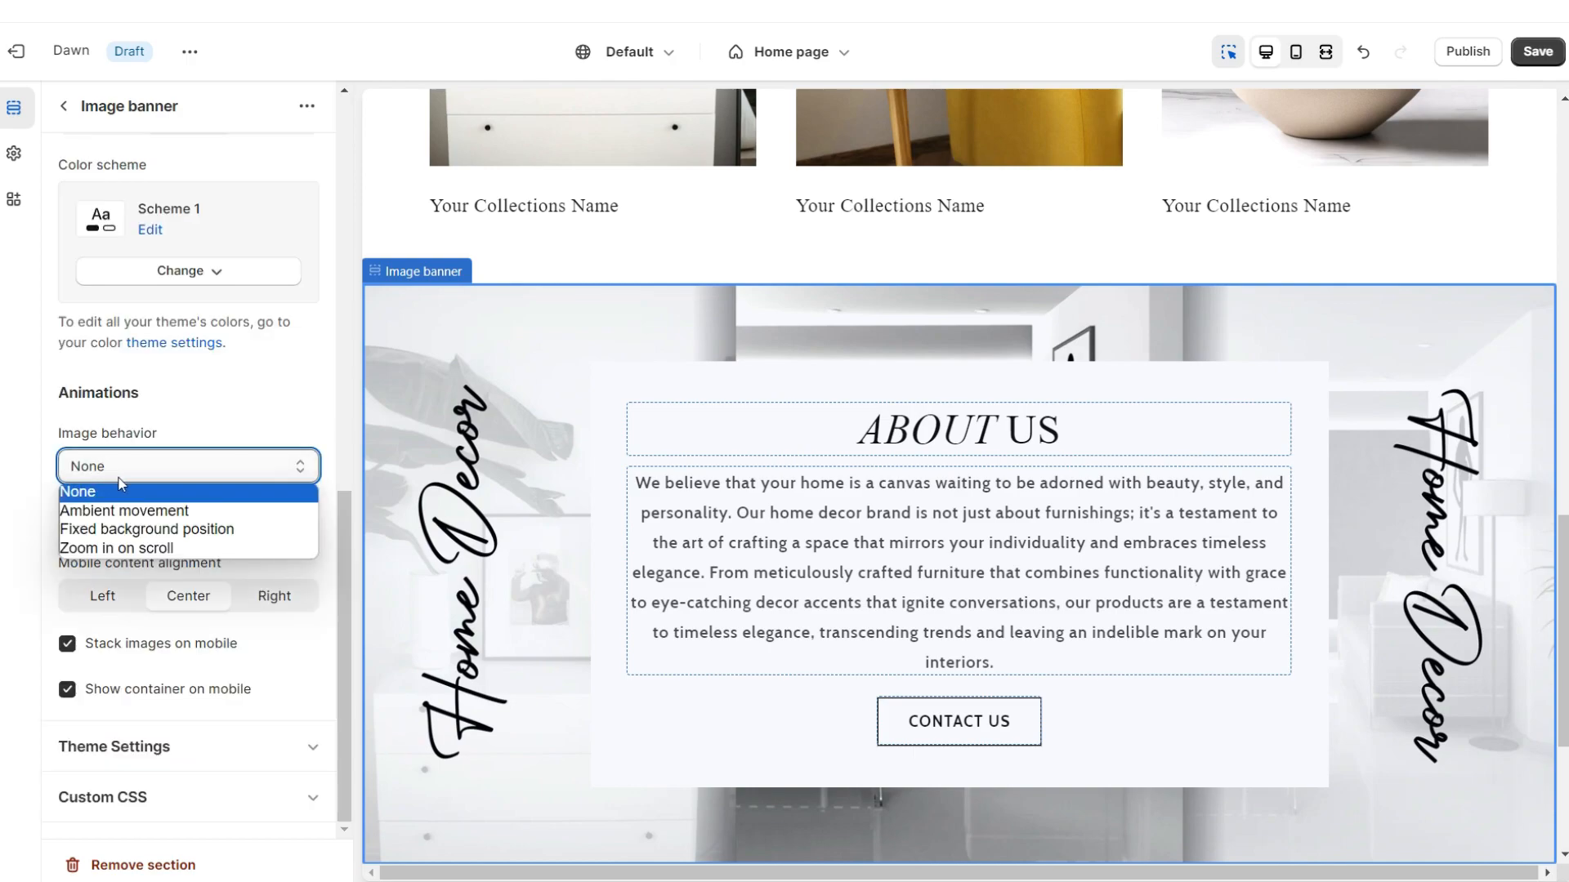
{"action": "left_click", "coordinate": [147, 529]}
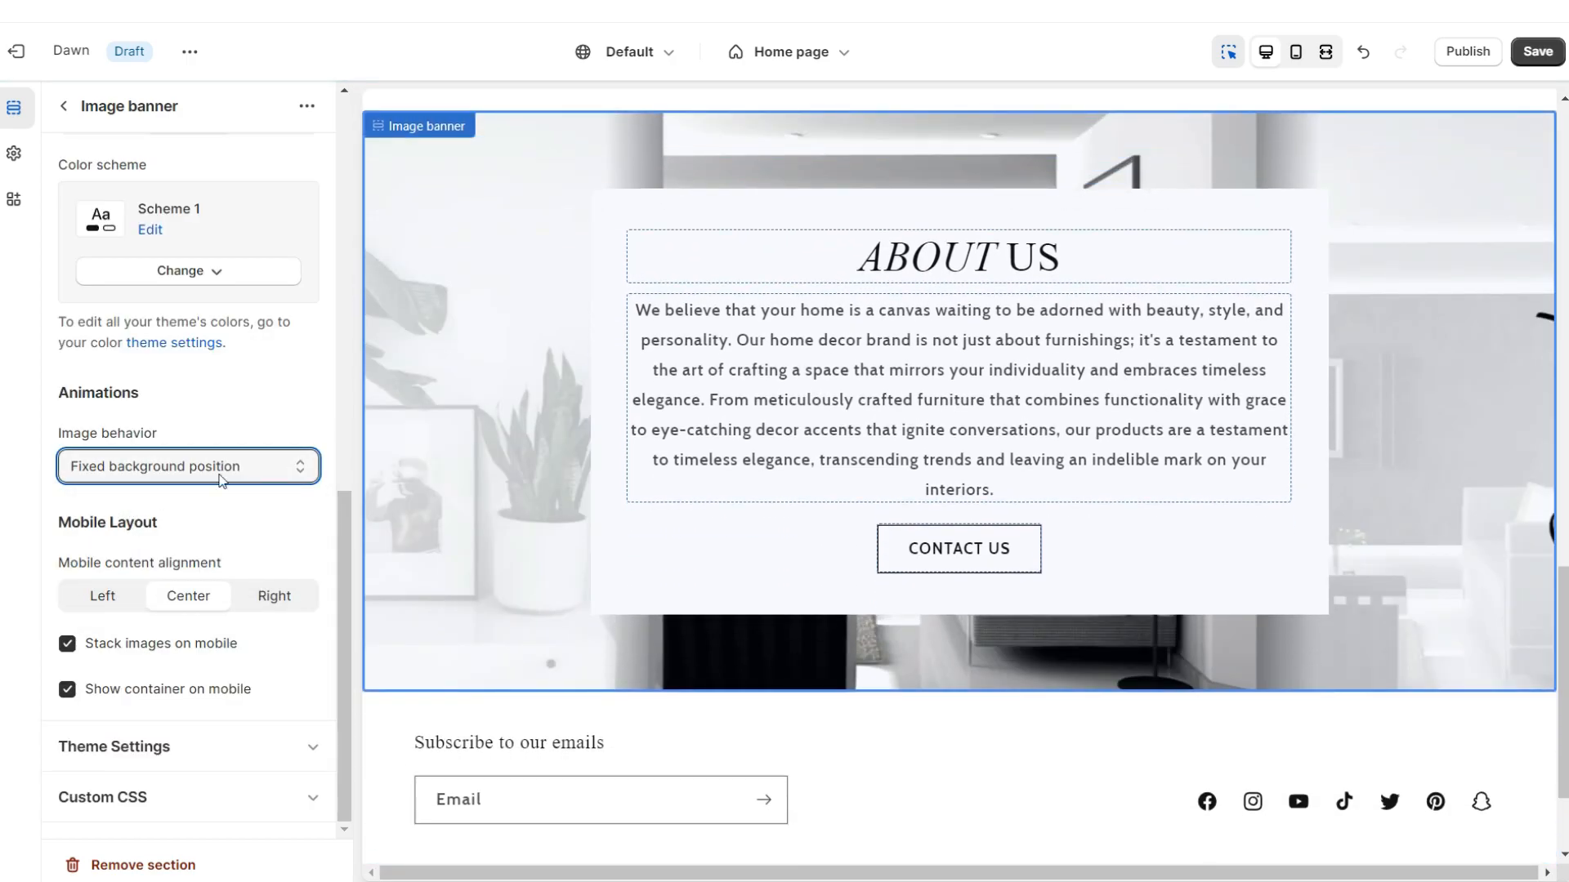
{"action": "left_click", "coordinate": [1325, 52]}
{"action": "scroll", "coordinate": [1565, 221], "scroll_direction": "up", "scroll_amount": 5}
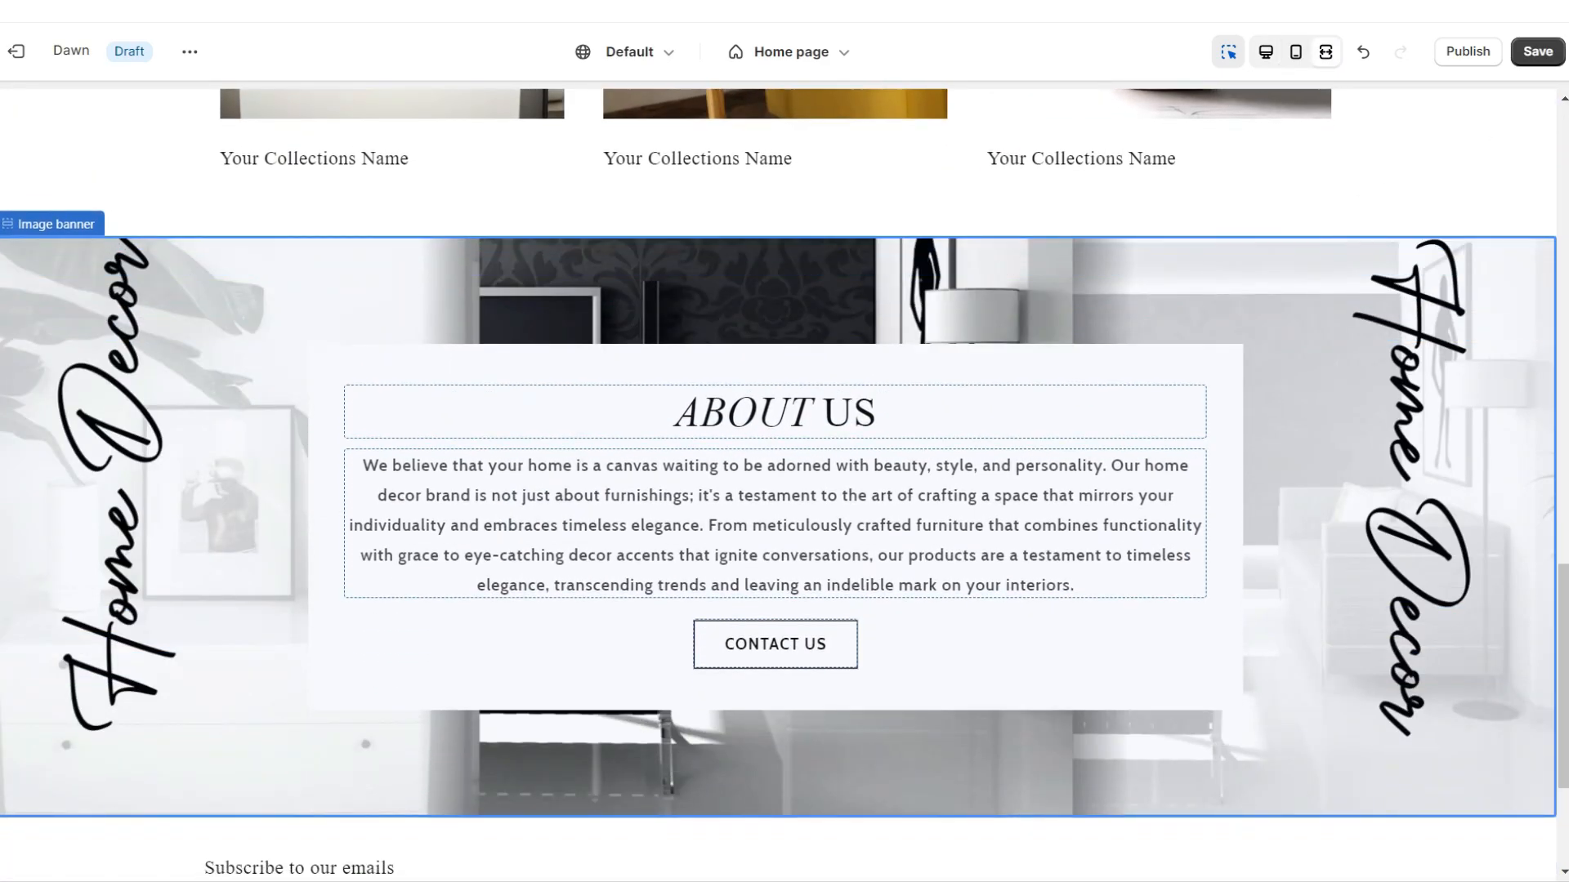
Add a Multicolumn section to the template between the About Us image banner and the footer.
{"action": "scroll", "coordinate": [1565, 221], "scroll_direction": "down", "scroll_amount": 8}
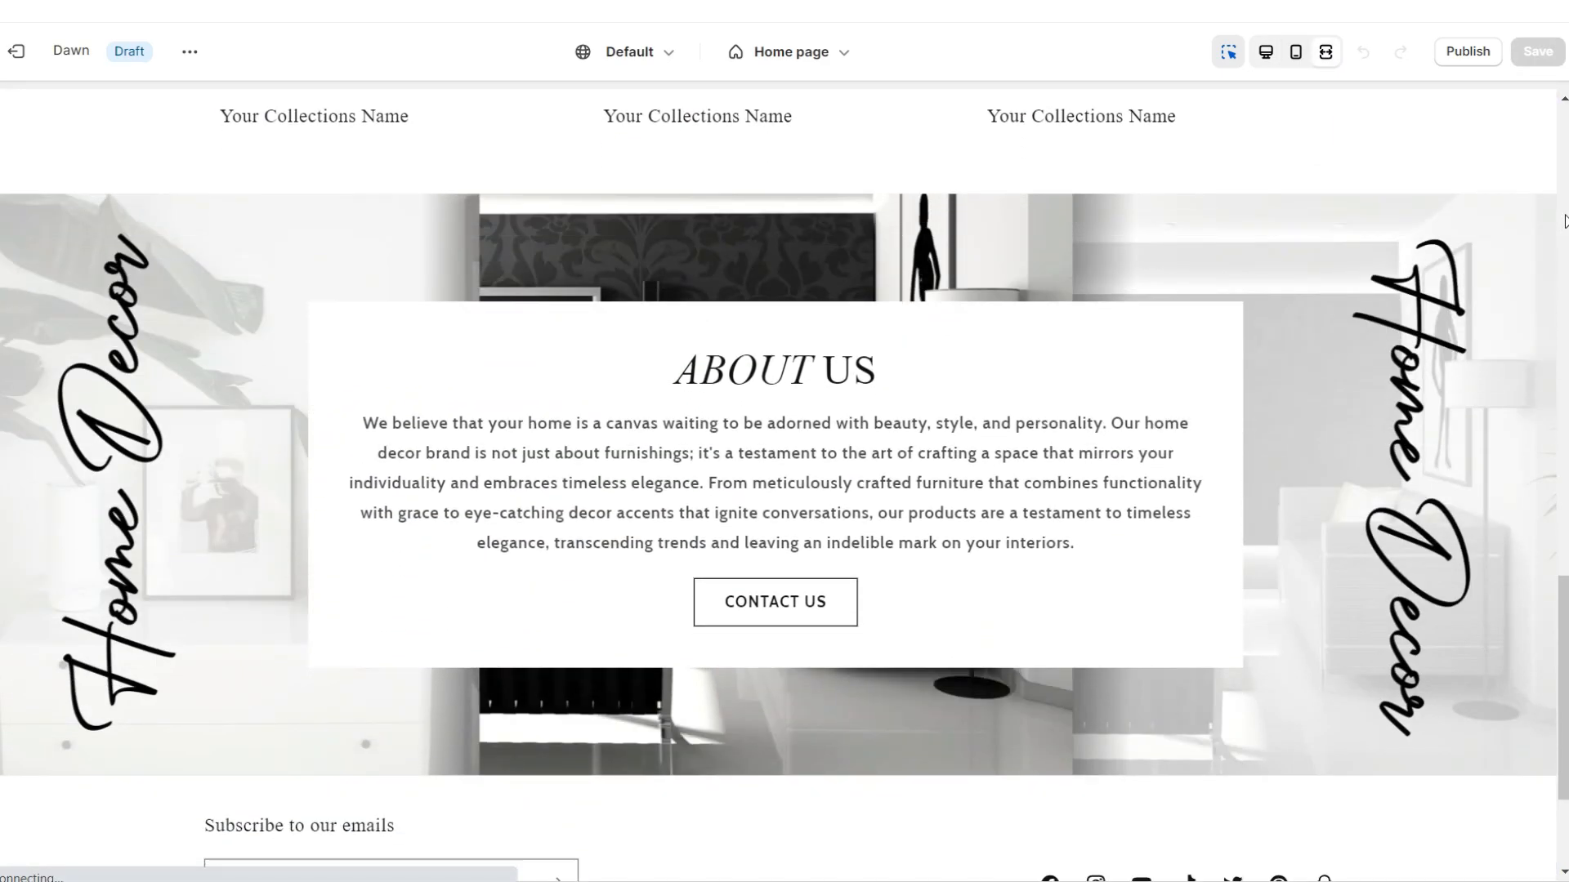
{"action": "scroll", "coordinate": [1564, 221], "scroll_direction": "up", "scroll_amount": 3}
{"action": "scroll", "coordinate": [1565, 221], "scroll_direction": "down", "scroll_amount": 3}
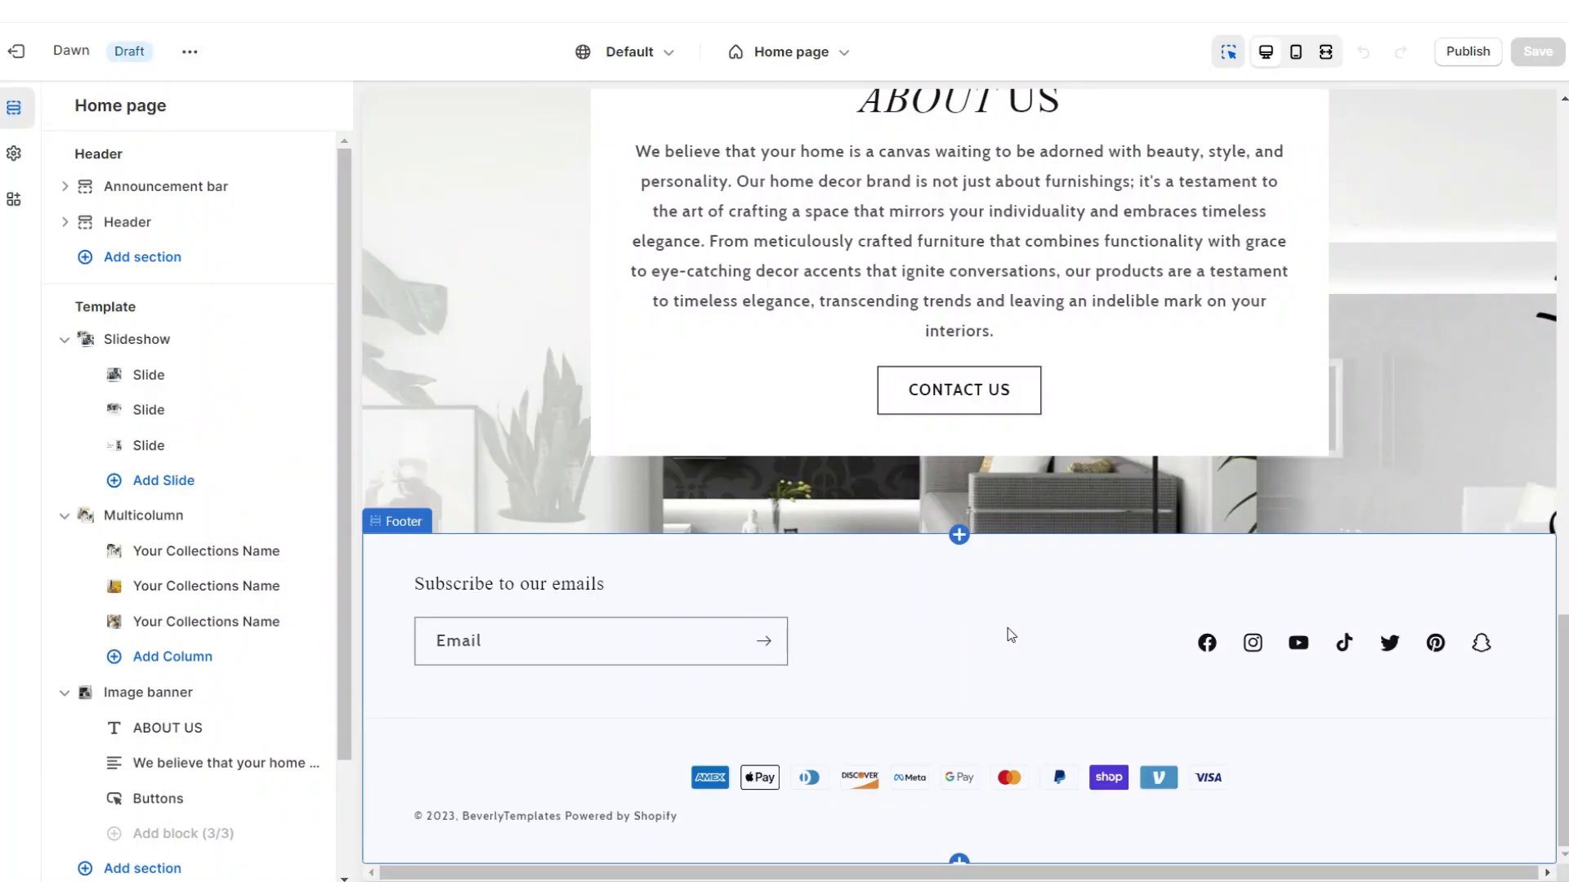
{"action": "left_click", "coordinate": [960, 535]}
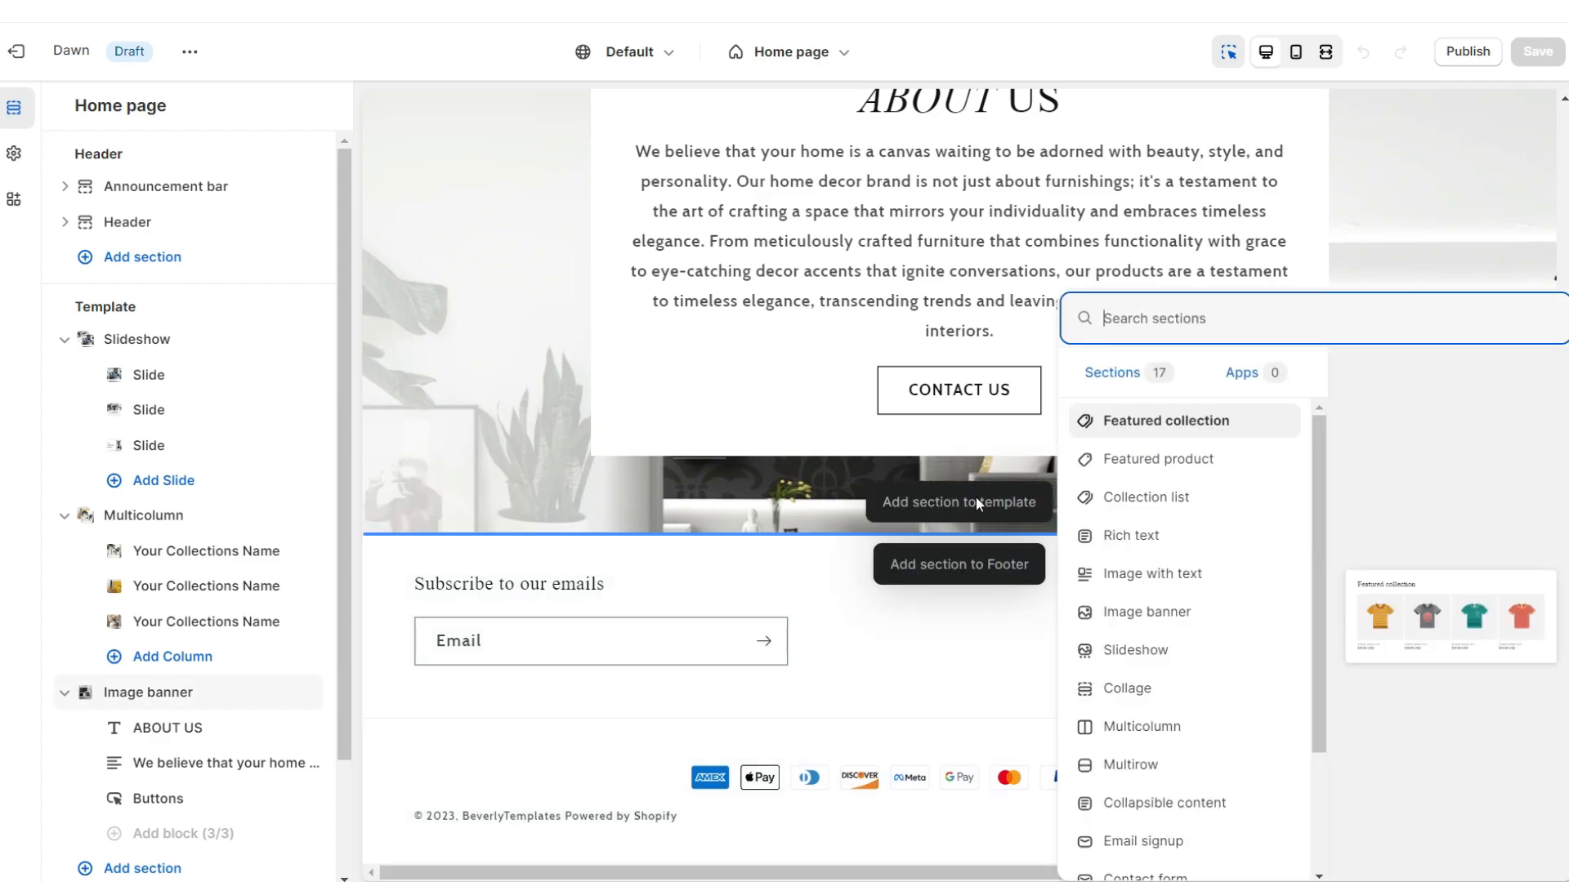
{"action": "left_click", "coordinate": [1191, 727]}
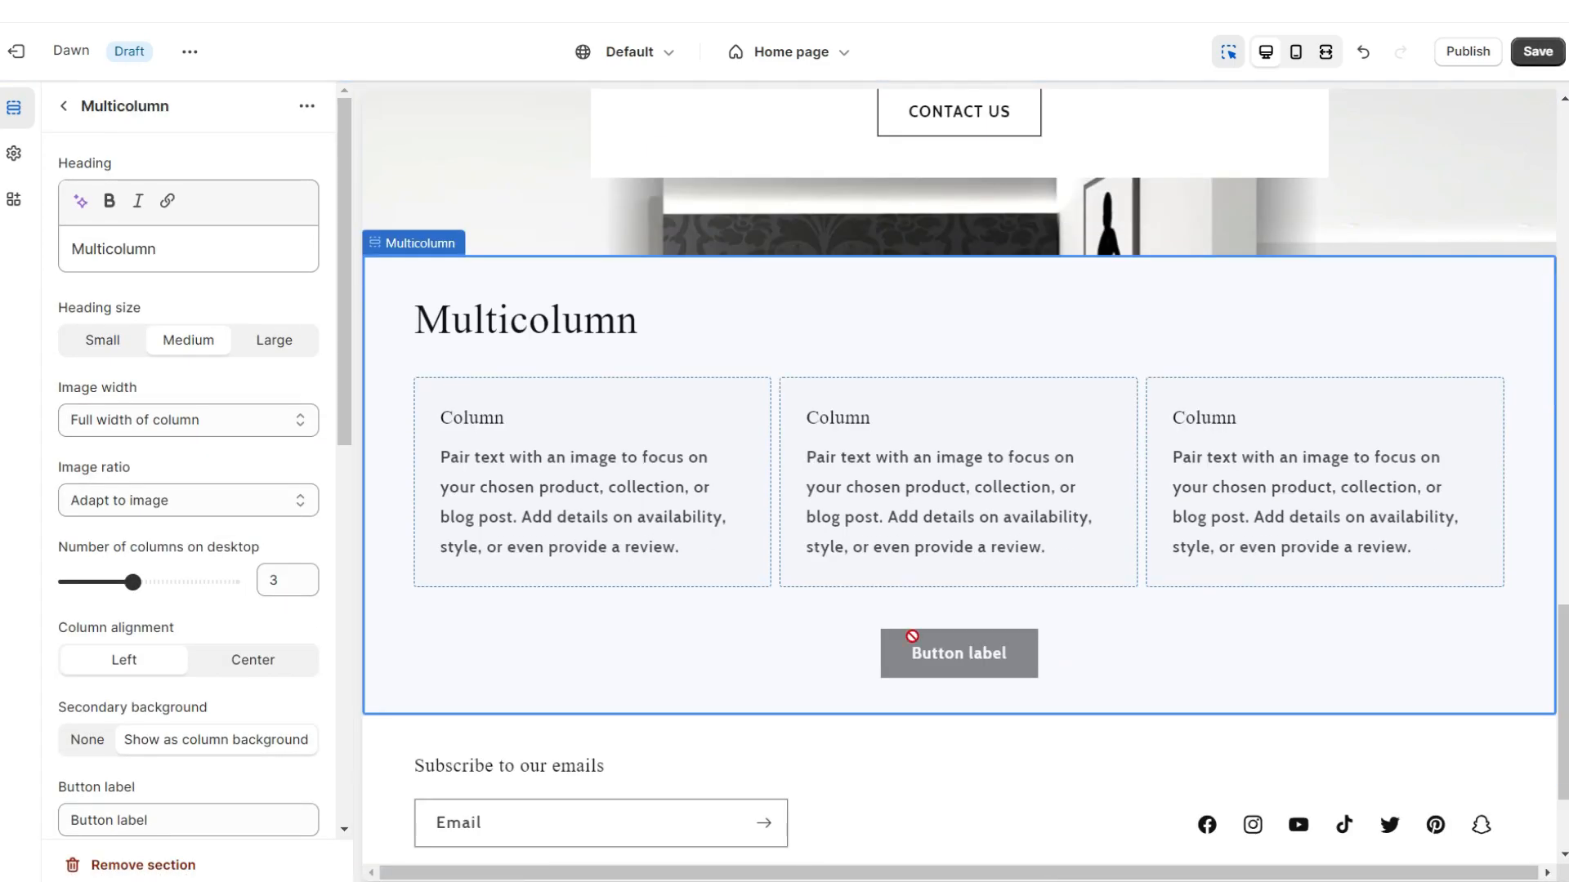
Clear the Multicolumn section's button label and heading, set its secondary background to None and its column alignment to Center.
{"action": "triple_click", "coordinate": [131, 708]}
{"action": "key", "text": "BackSpace"}
{"action": "scroll", "coordinate": [131, 490], "scroll_direction": "up", "scroll_amount": 2}
{"action": "triple_click", "coordinate": [123, 249]}
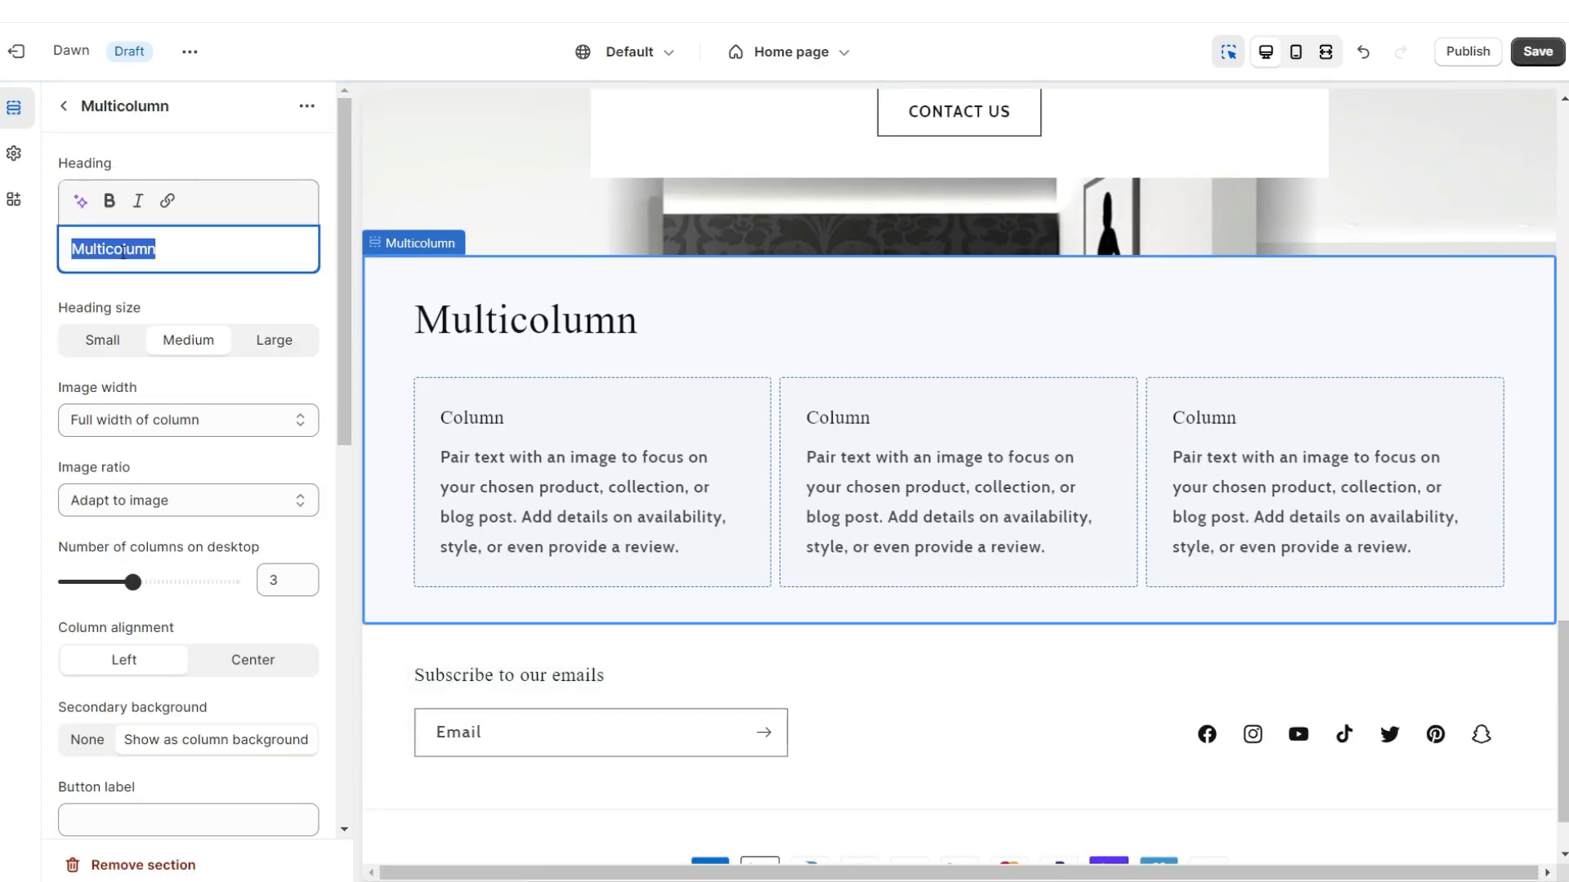
{"action": "key", "text": "BackSpace"}
{"action": "left_click", "coordinate": [87, 739]}
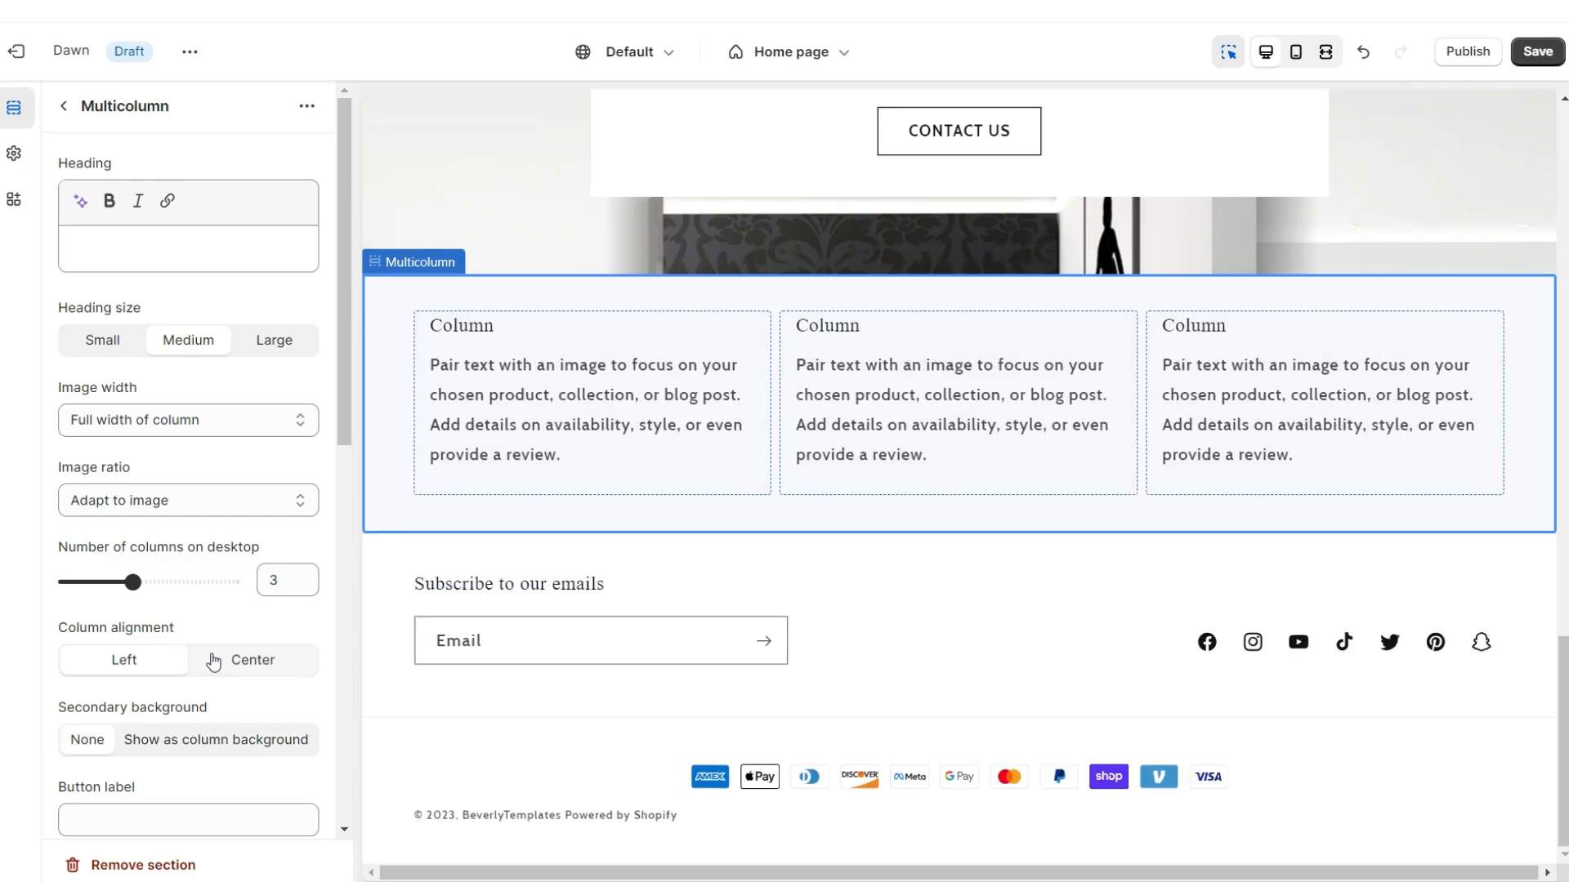
{"action": "left_click", "coordinate": [216, 660]}
Fill the three columns with the headings QUALITY MATERIALS, UNIQUE DESIGNS and HOME ESSENTIAL and their matching descriptions.
{"action": "left_click", "coordinate": [560, 358]}
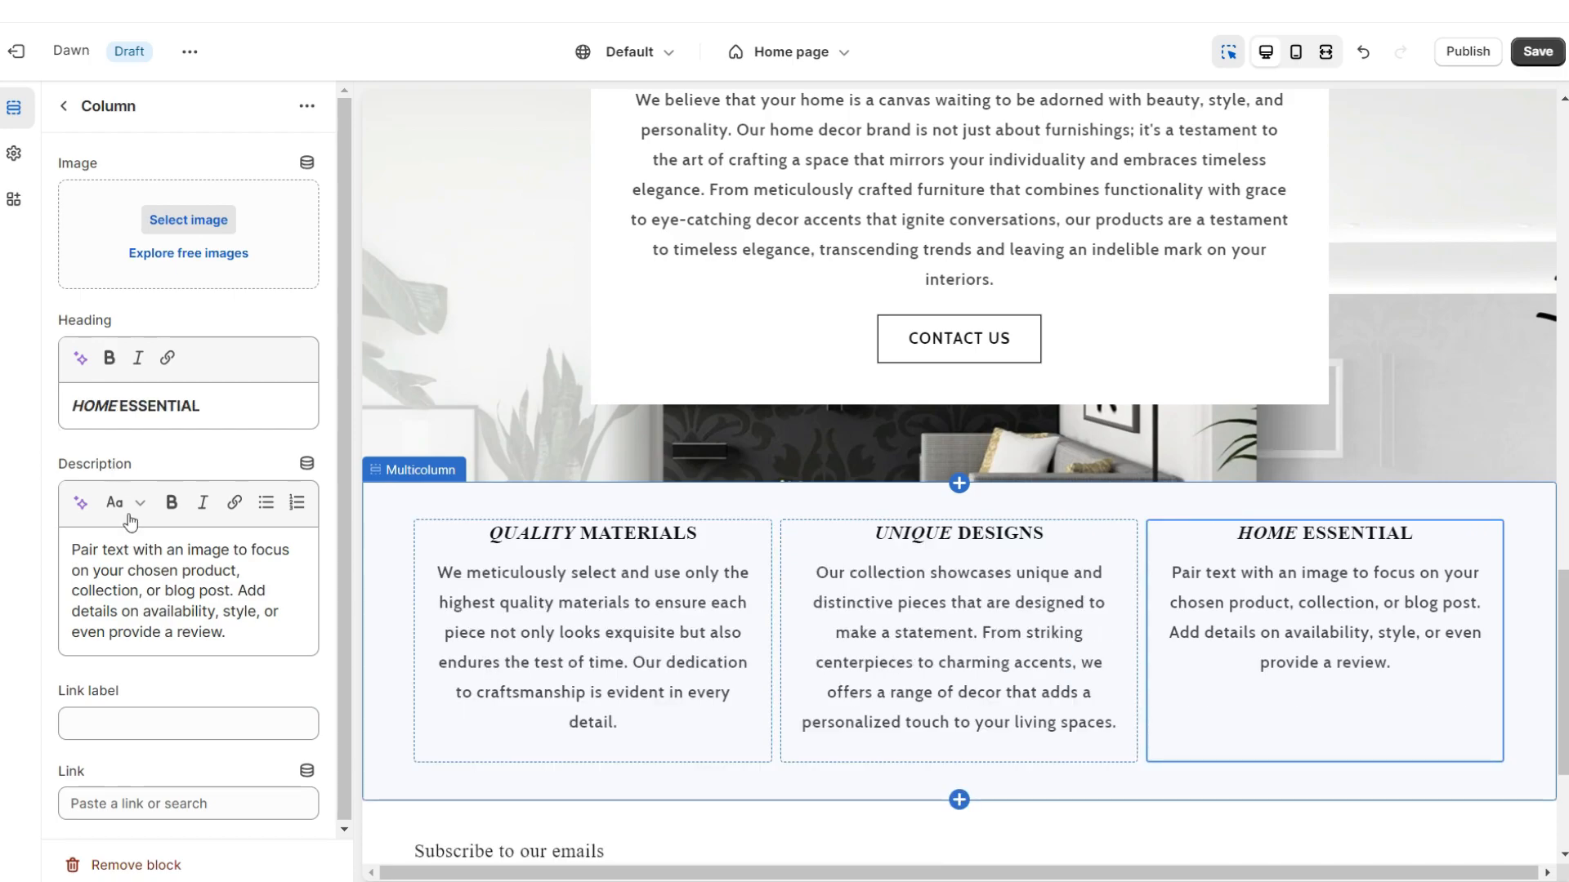
{"action": "triple_click", "coordinate": [166, 594]}
{"action": "right_click", "coordinate": [167, 594]}
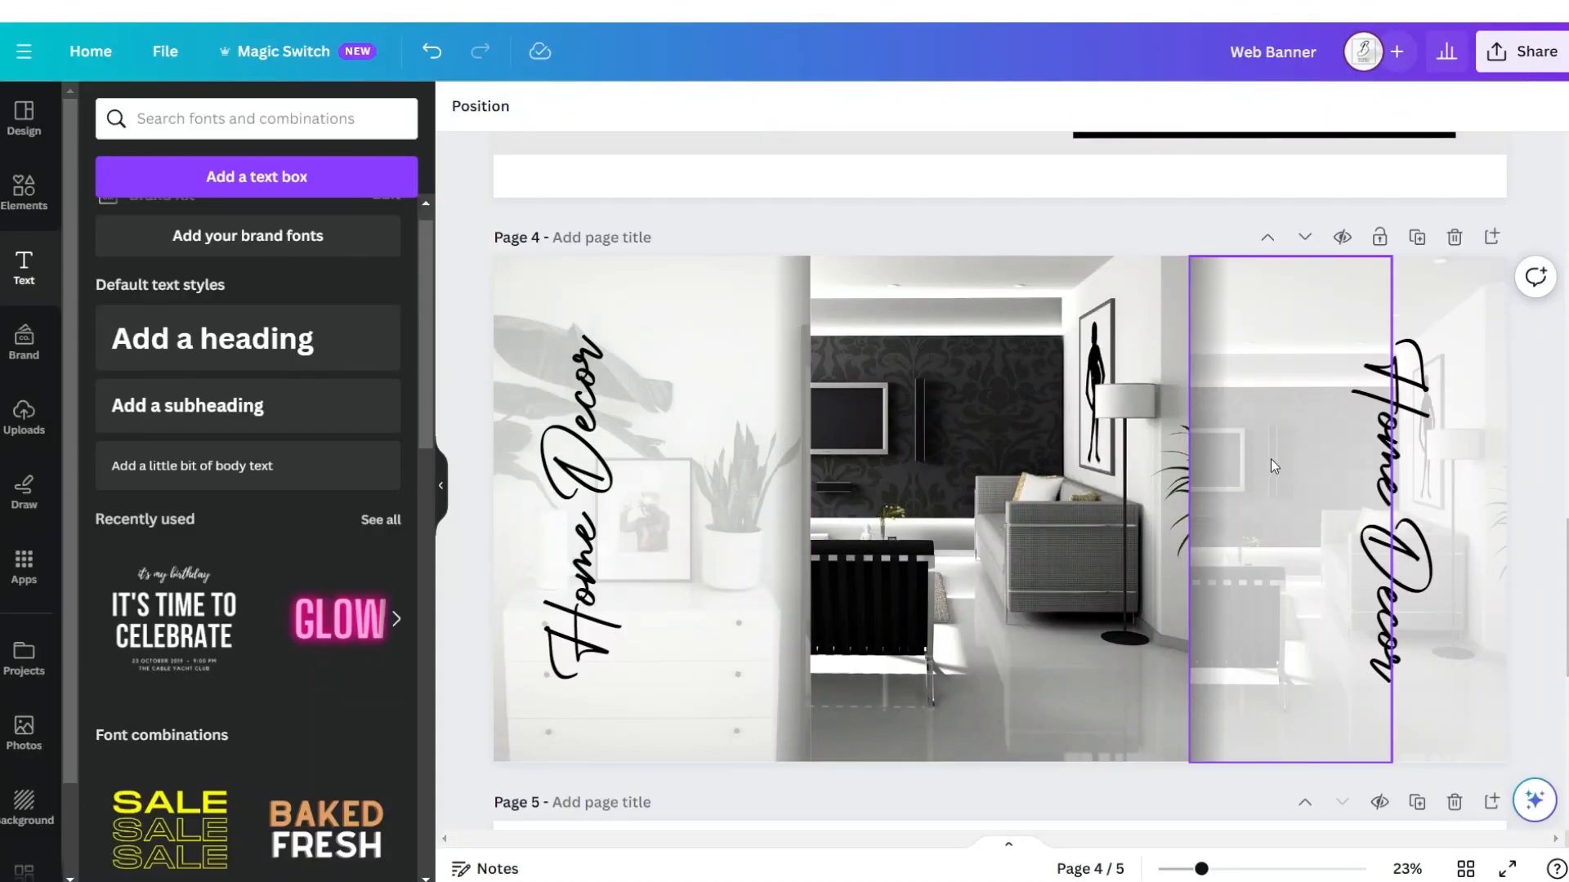
In Canva, add a page after page 4 with a black-outlined circle filled by a semi-transparent "faded circle" gradient graphic.
{"action": "left_click", "coordinate": [1488, 232]}
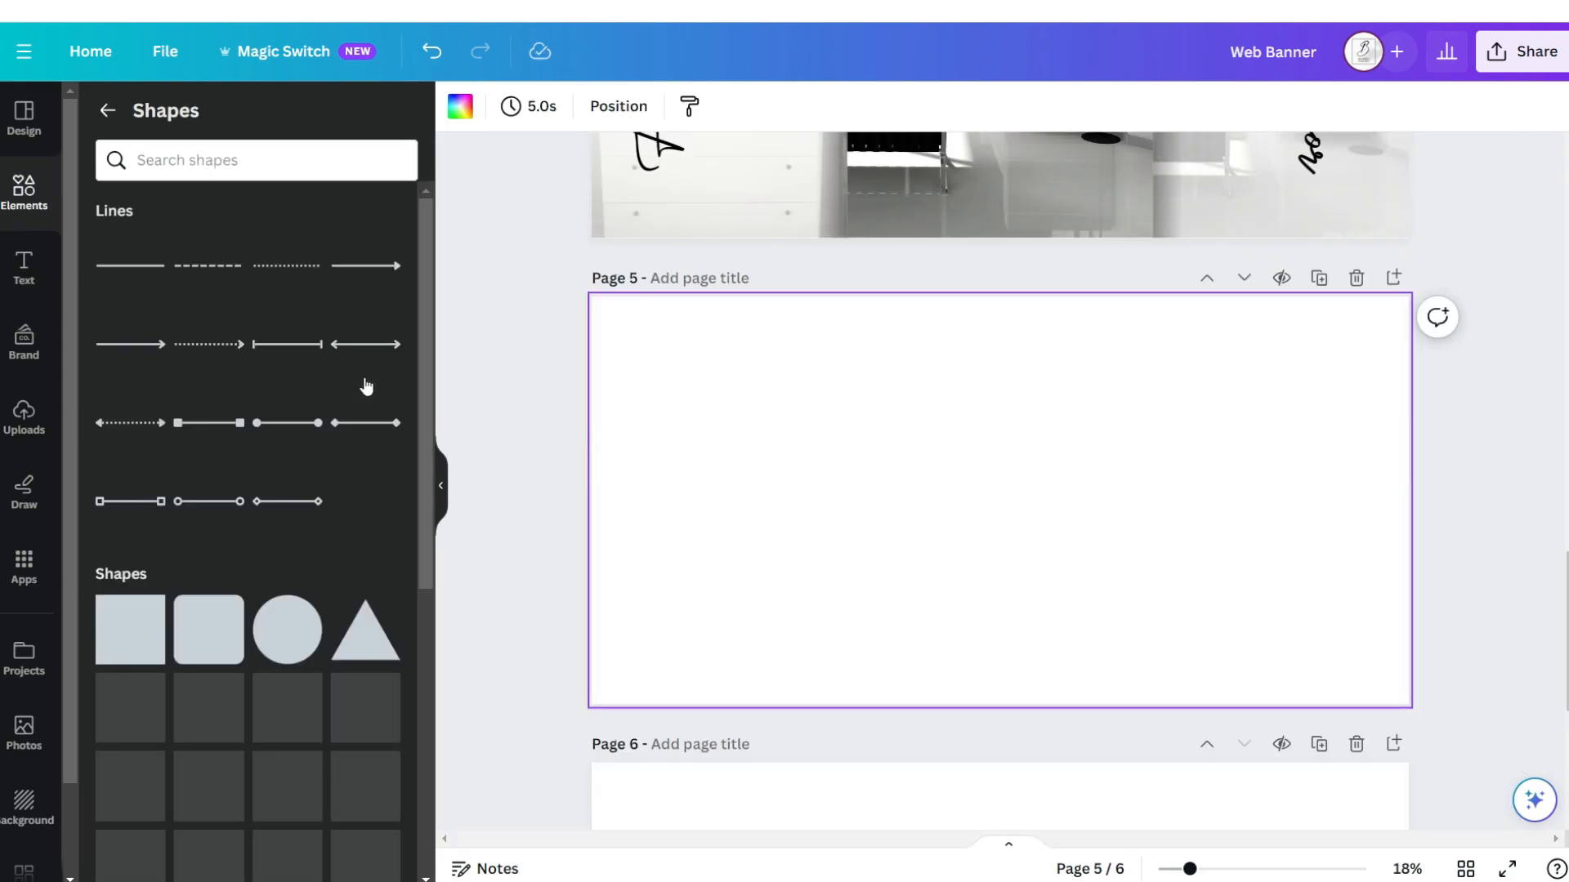
{"action": "left_click", "coordinate": [289, 646]}
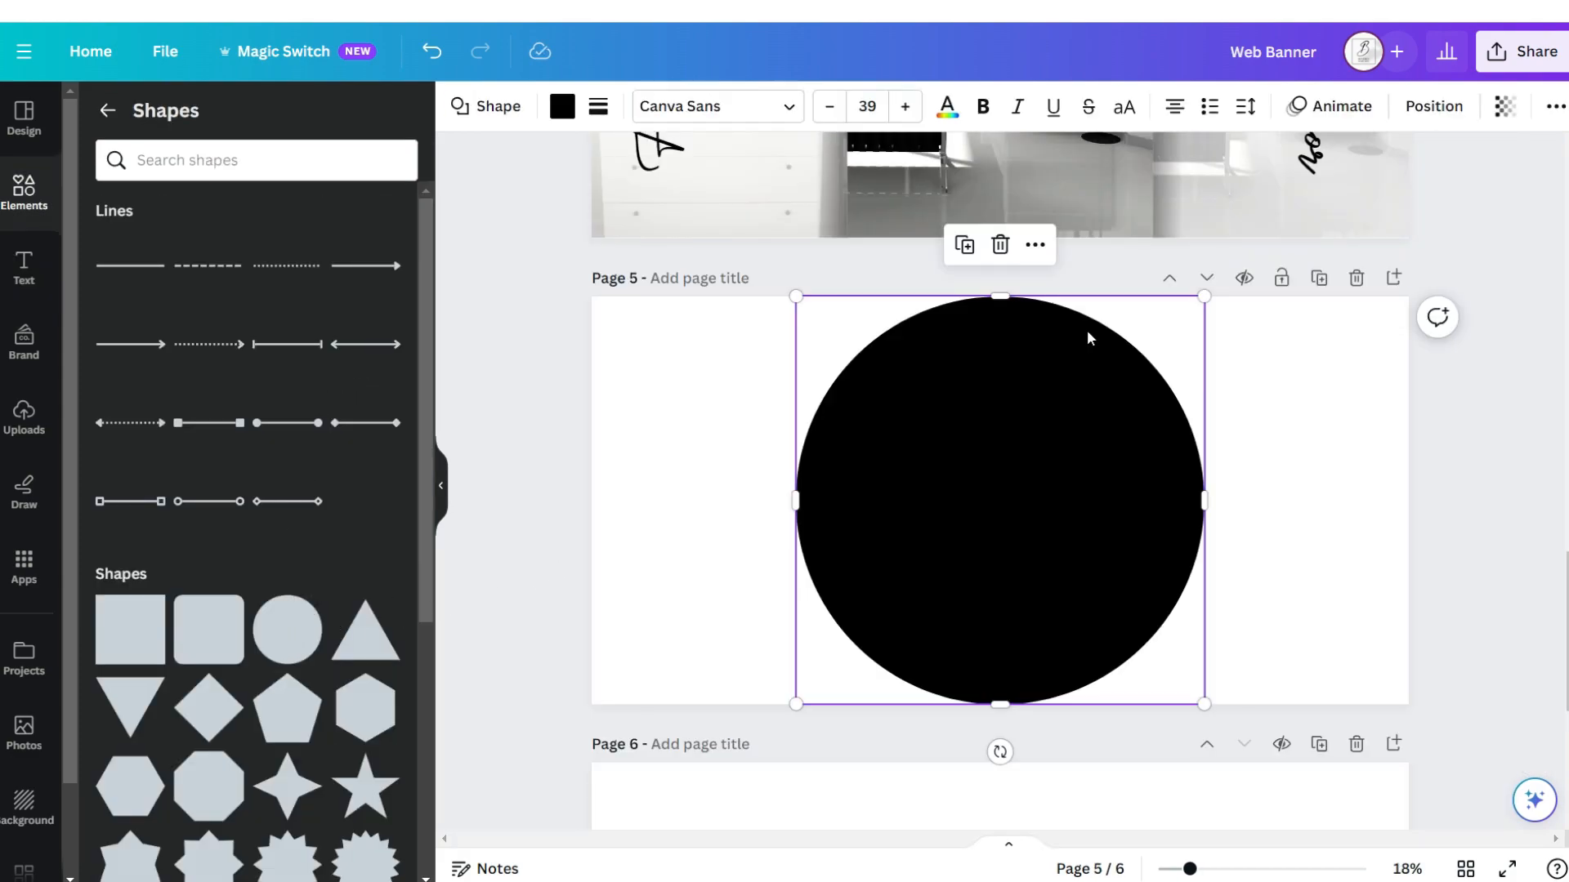
{"action": "left_click", "coordinate": [562, 106]}
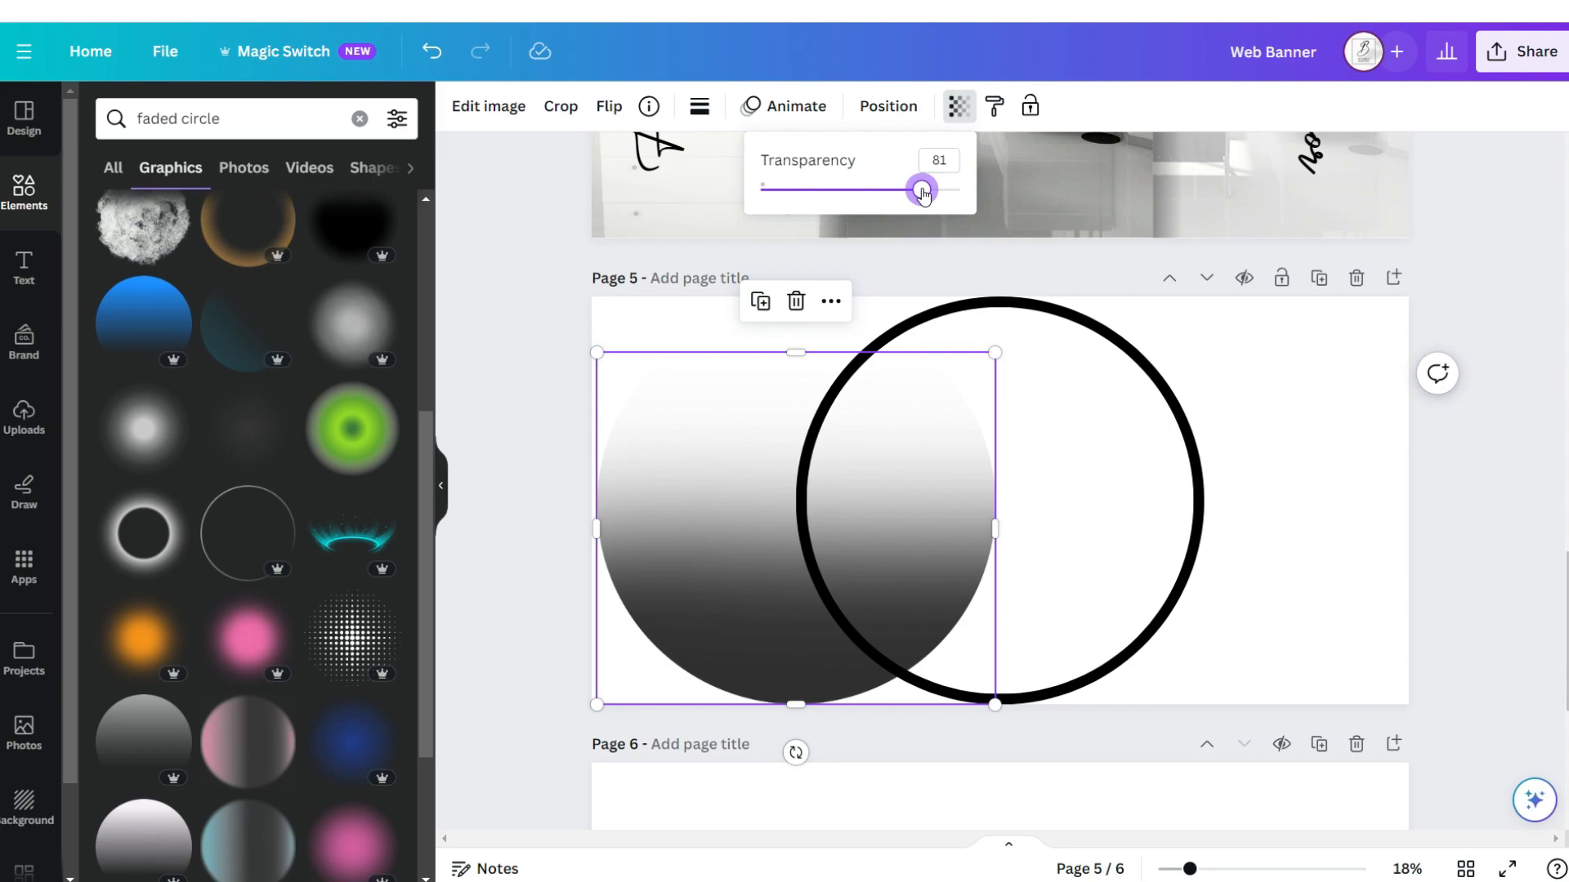
{"action": "left_click_drag", "start_coordinate": [922, 193], "coordinate": [830, 189]}
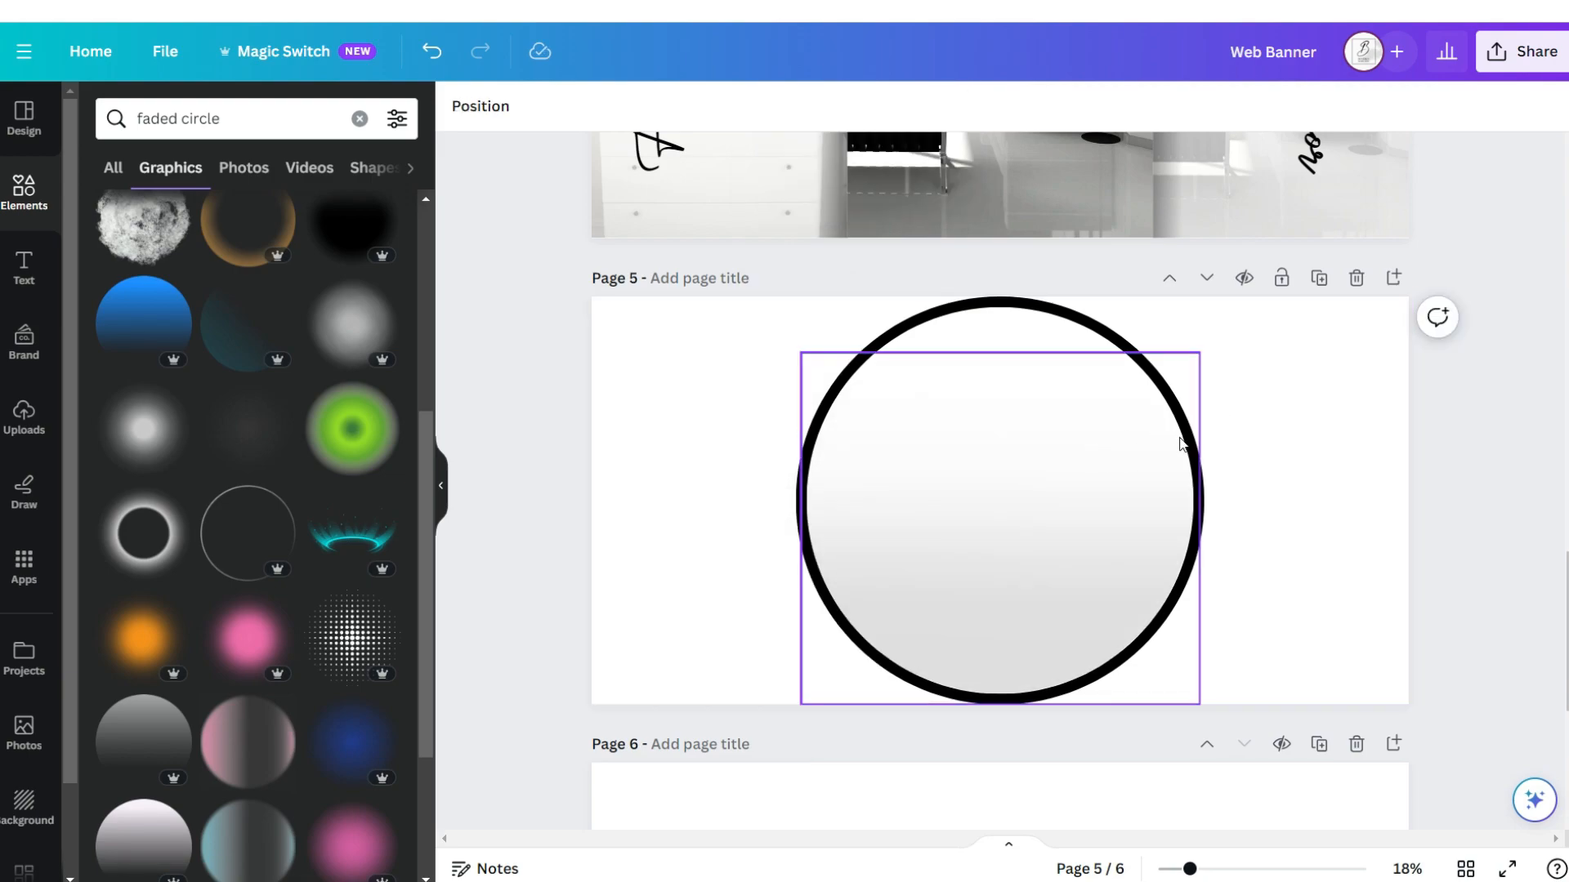
Search the graphics for "accent chair" and place the line-art armchair inside the circle on page 5.
{"action": "scroll", "coordinate": [434, 442], "scroll_direction": "down", "scroll_amount": 6}
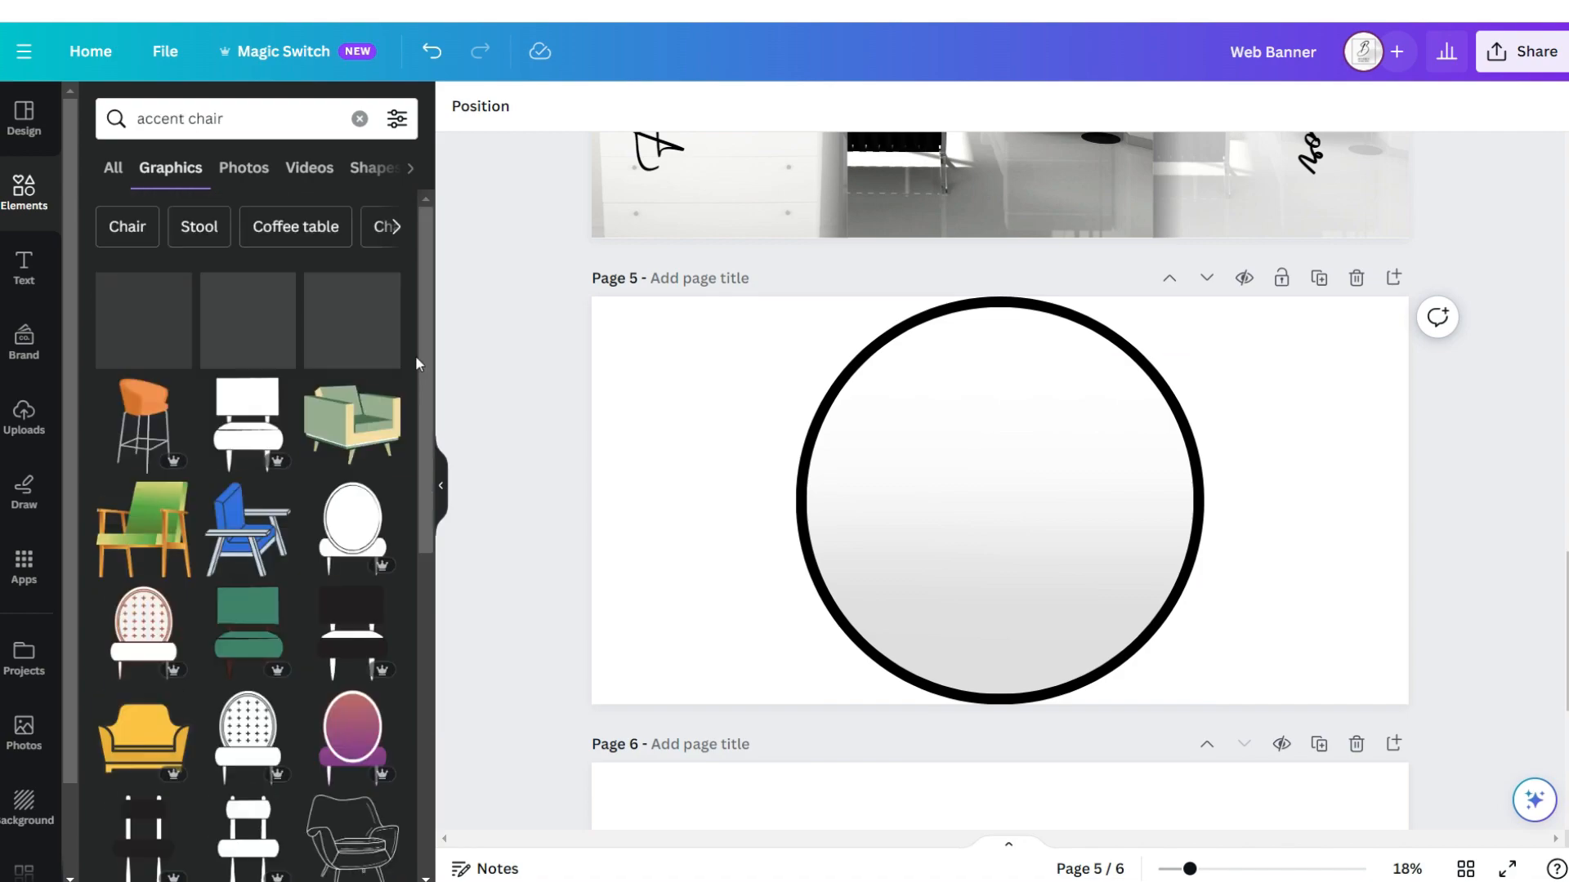
{"action": "scroll", "coordinate": [415, 356], "scroll_direction": "down", "scroll_amount": 6}
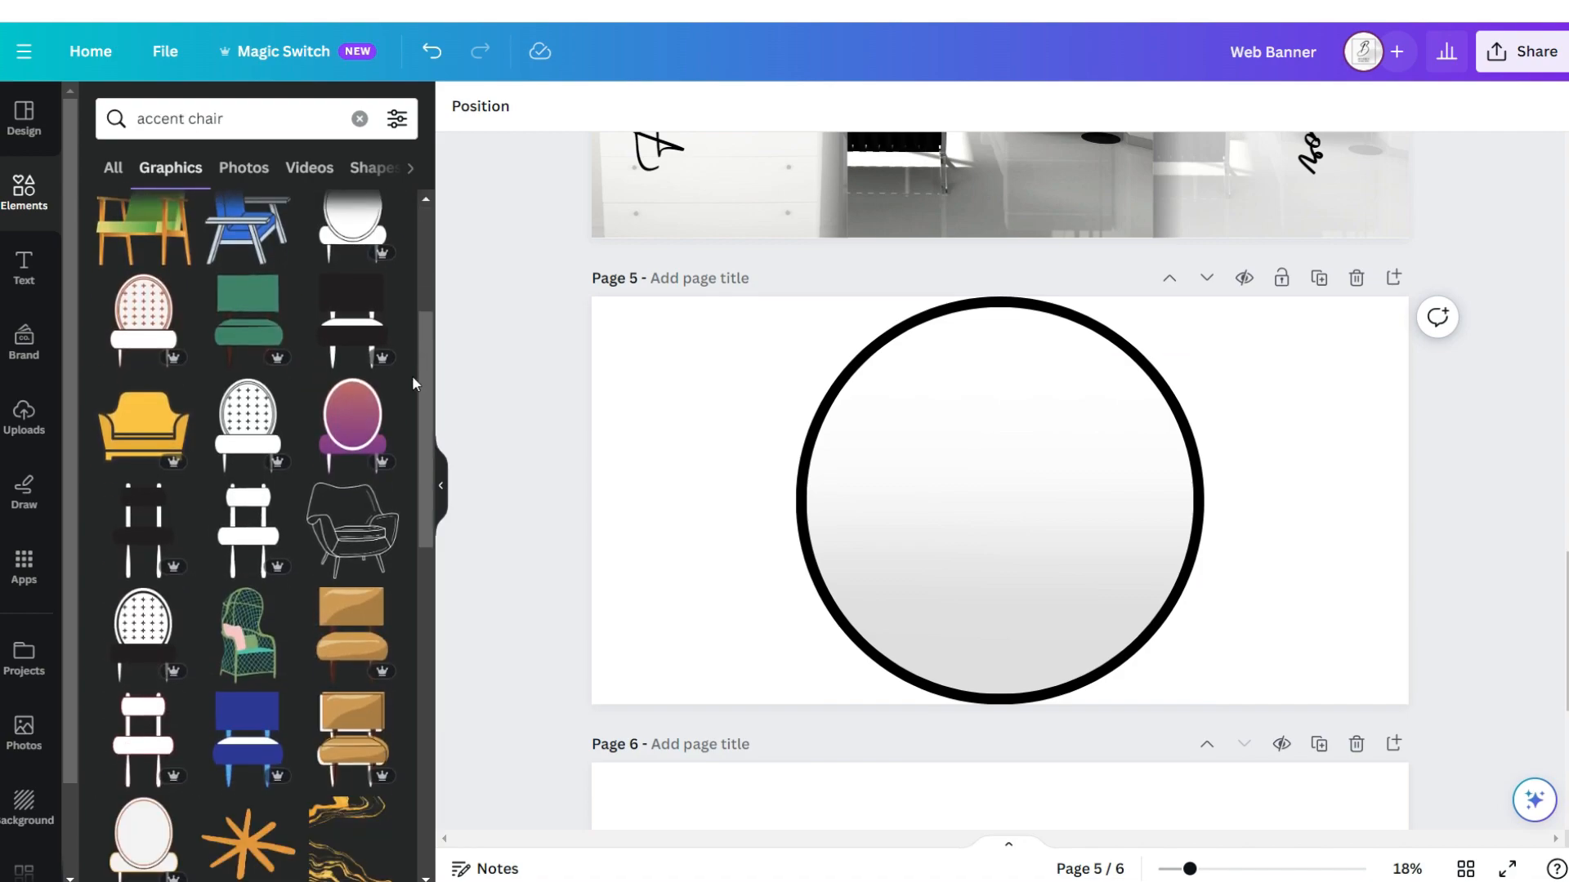
{"action": "scroll", "coordinate": [412, 382], "scroll_direction": "down", "scroll_amount": 1}
{"action": "left_click_drag", "start_coordinate": [966, 532], "coordinate": [1170, 431]}
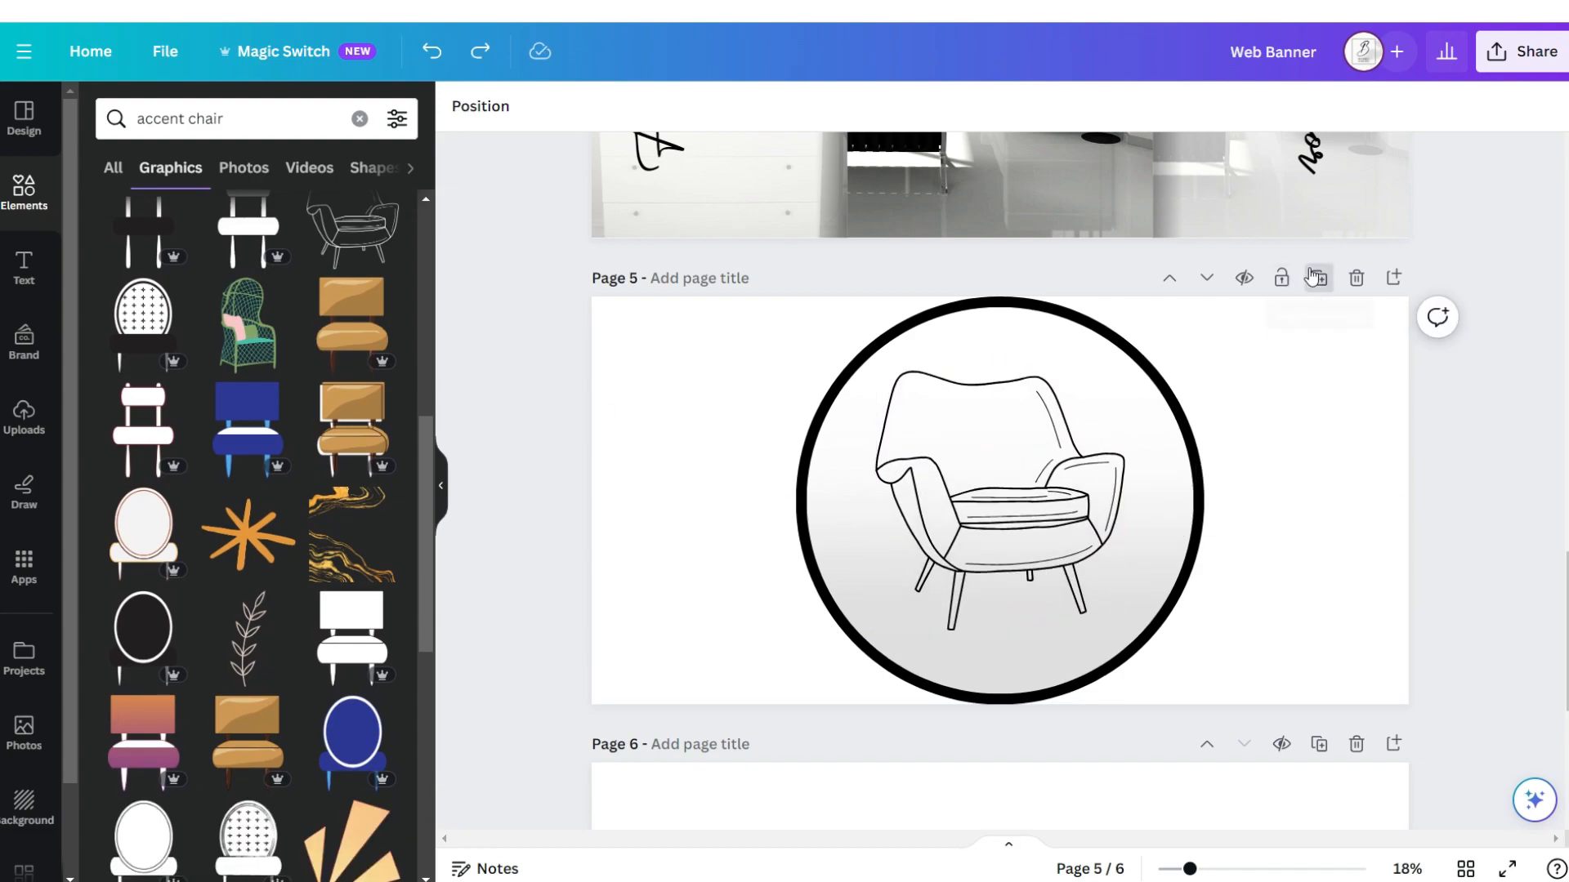
Duplicate page 5 and replace the armchair with an enlarged black-and-white potted plant from the "floor plant" graphics.
{"action": "left_click", "coordinate": [1312, 275]}
{"action": "key", "text": "Delete"}
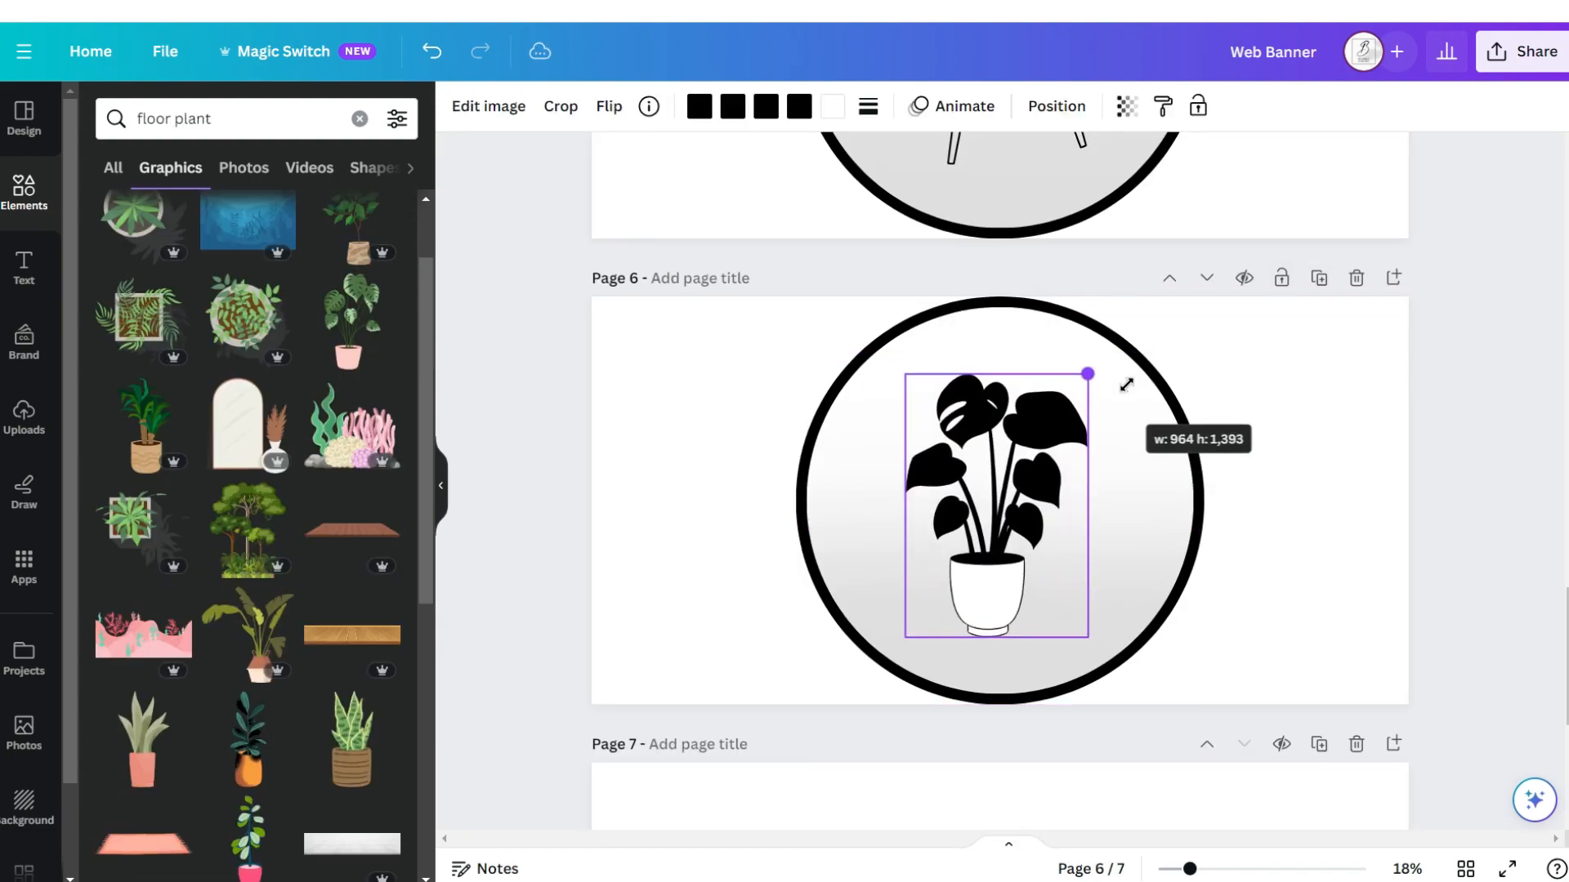
{"action": "left_click_drag", "start_coordinate": [1126, 384], "coordinate": [1134, 374]}
{"action": "left_click", "coordinate": [1330, 330]}
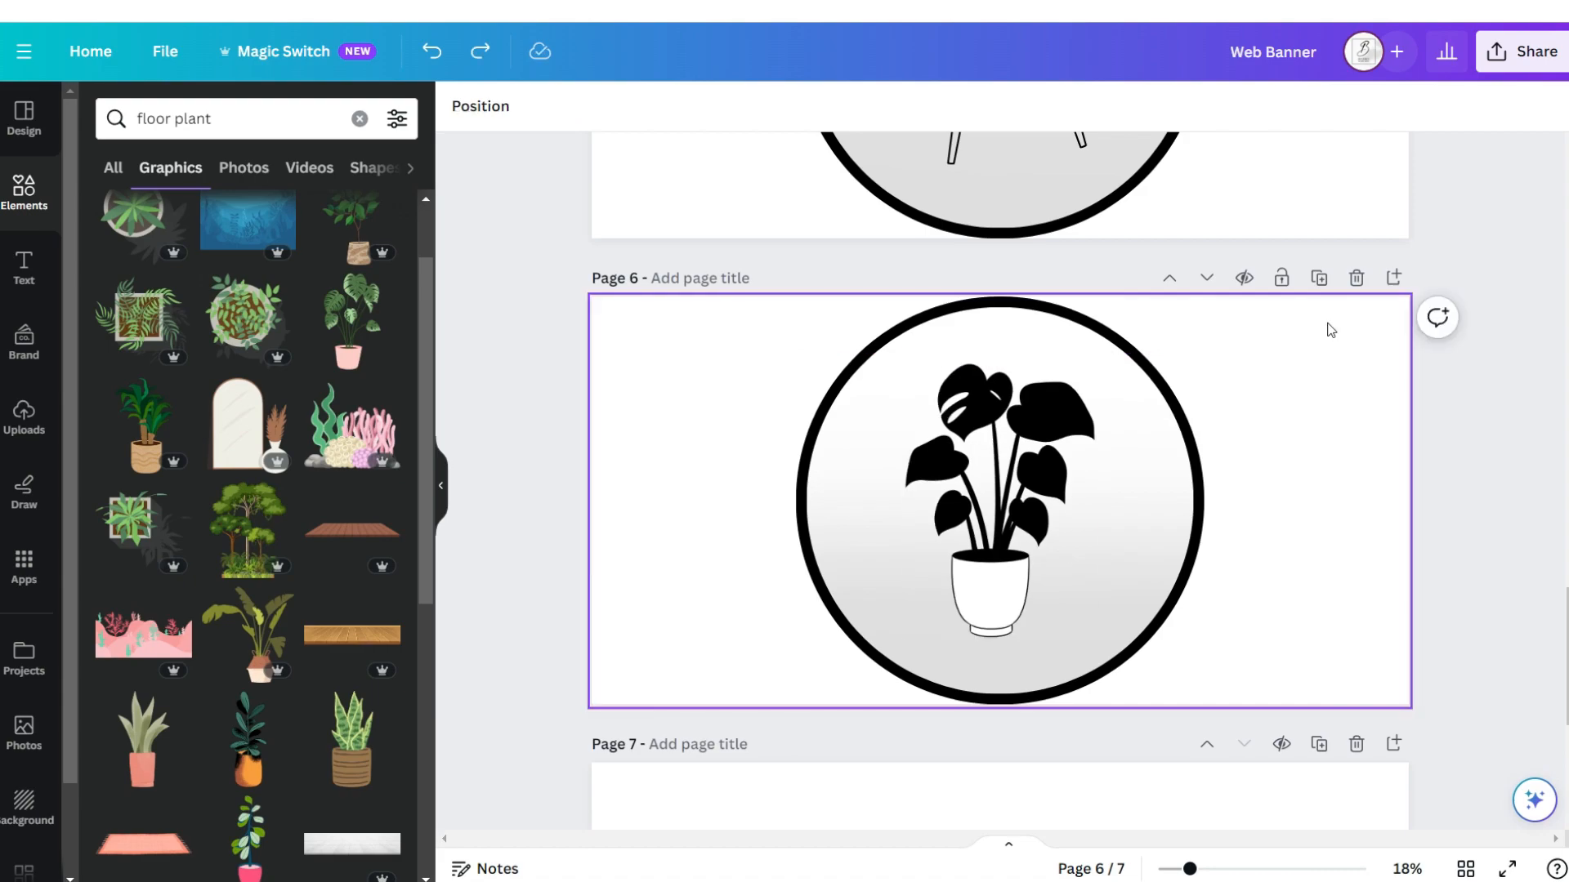
Duplicate page 6 and replace the potted plant with a line-art sofa from the "sofa" graphics.
{"action": "left_click", "coordinate": [1318, 278]}
{"action": "left_click", "coordinate": [998, 376]}
{"action": "left_click", "coordinate": [997, 315]}
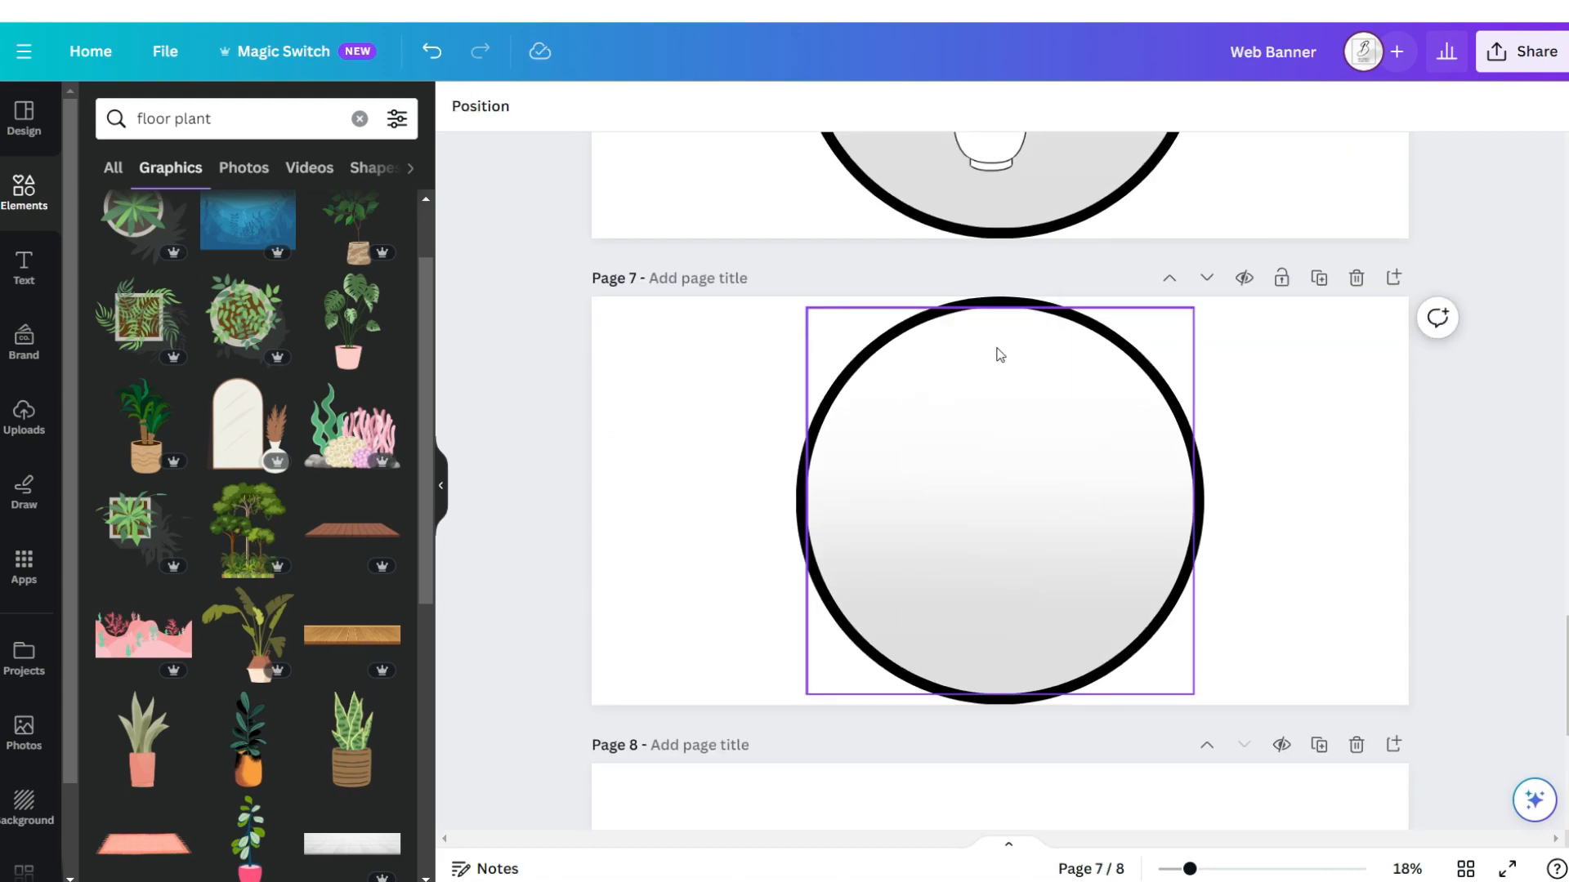
{"action": "left_click_drag", "start_coordinate": [1170, 472], "coordinate": [1201, 454]}
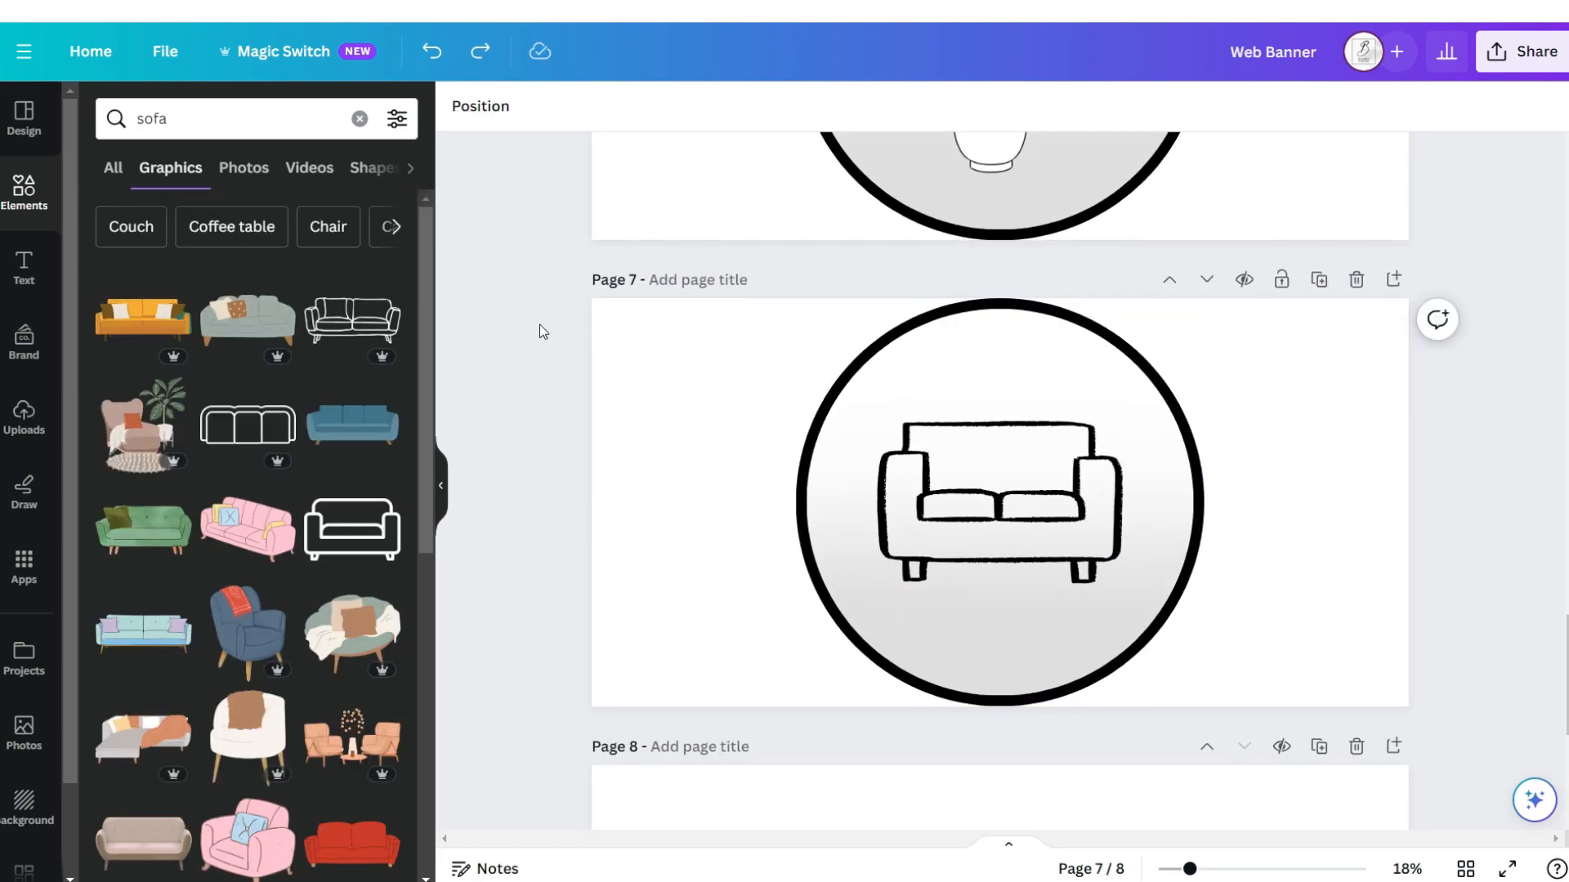
Download page 5 with the armchair icon as a PNG.
{"action": "scroll", "coordinate": [539, 325], "scroll_direction": "up", "scroll_amount": 8}
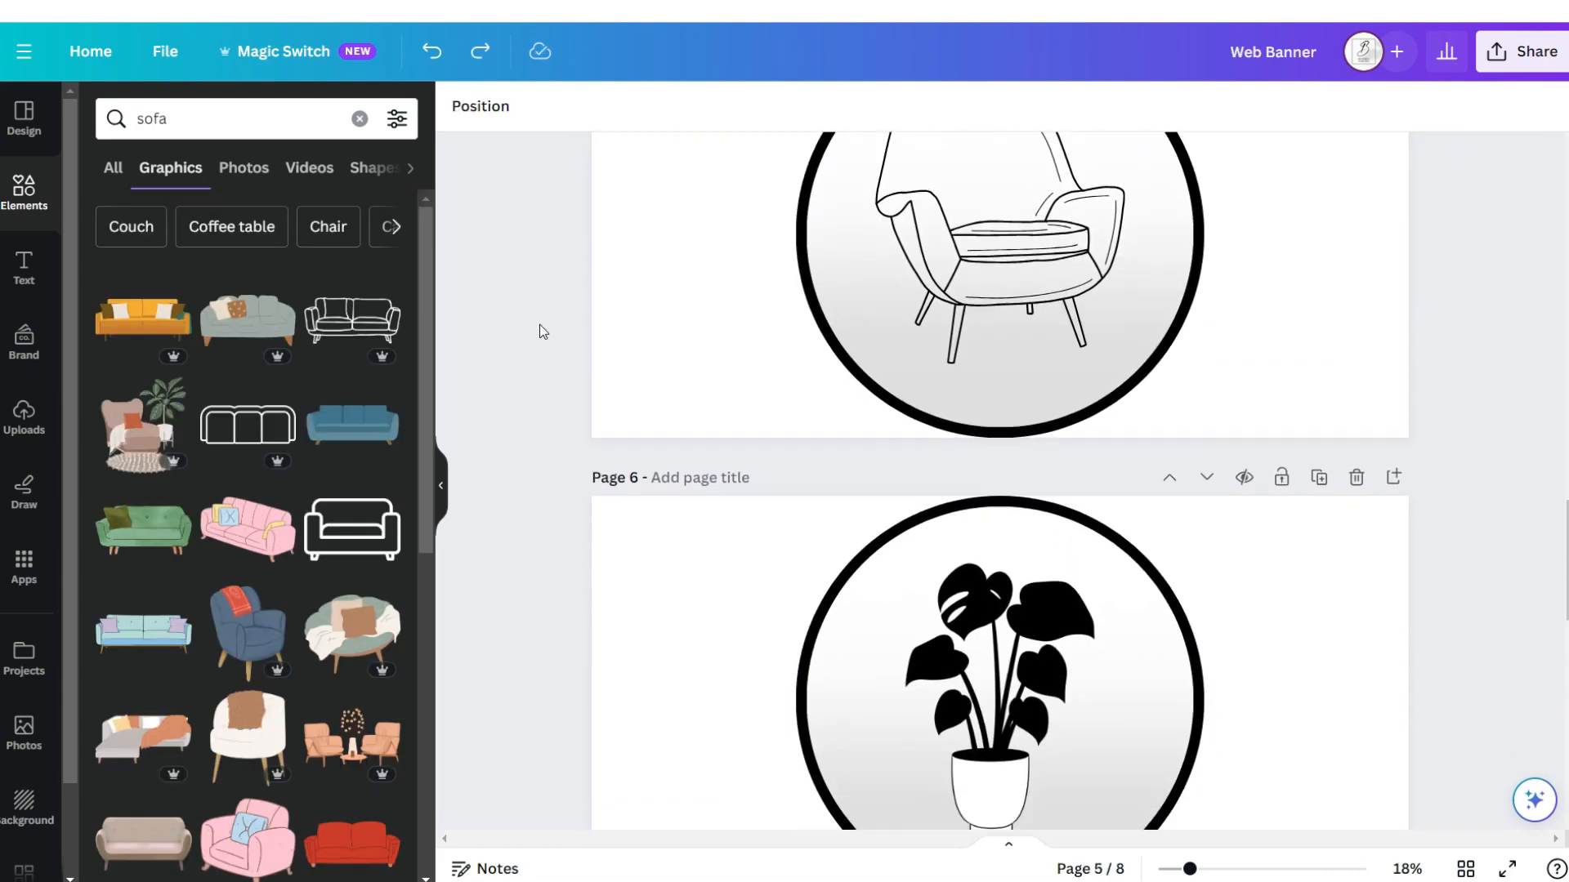
{"action": "scroll", "coordinate": [539, 325], "scroll_direction": "down", "scroll_amount": 4}
{"action": "scroll", "coordinate": [539, 325], "scroll_direction": "down", "scroll_amount": 3}
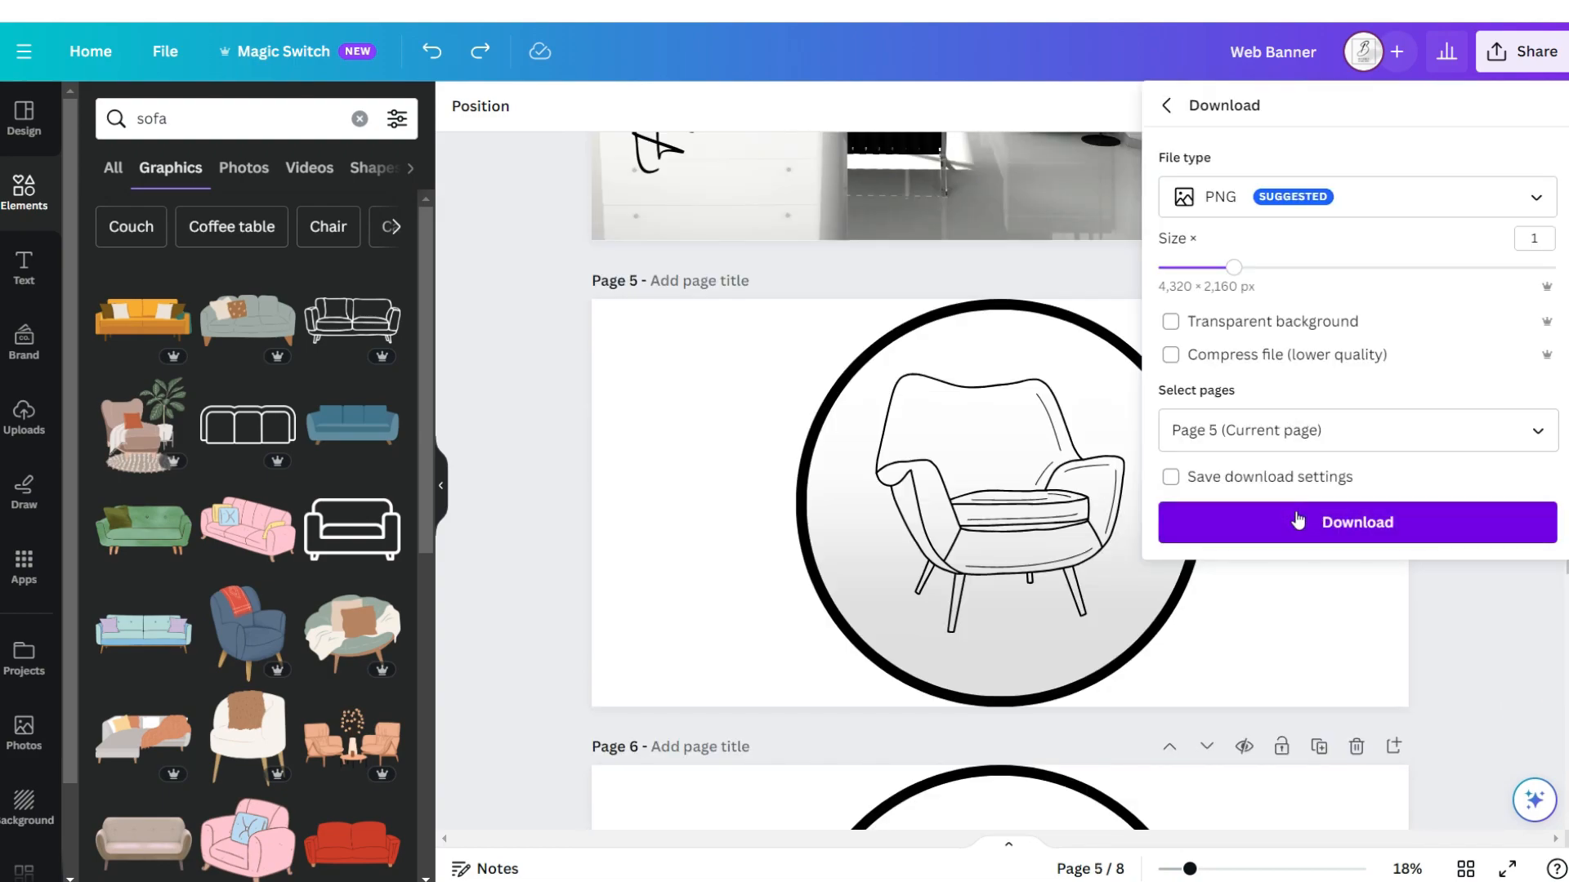
{"action": "left_click", "coordinate": [1295, 520]}
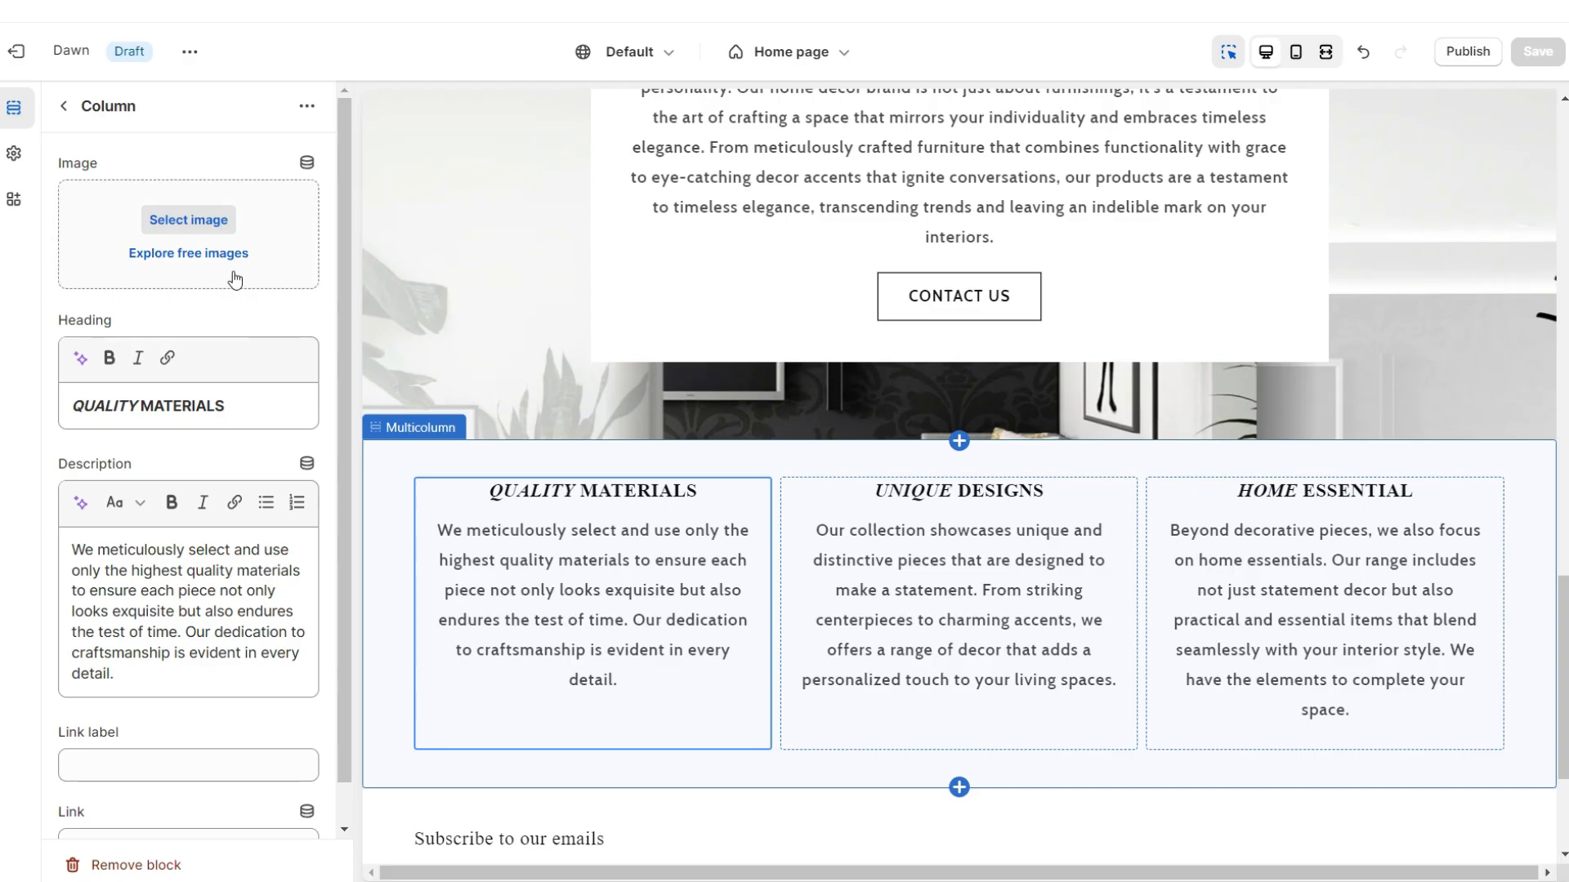
In the Shopify theme editor, assign the armchair, plant and sofa icons to the three columns and set image width to Half width of column.
{"action": "left_click", "coordinate": [189, 219]}
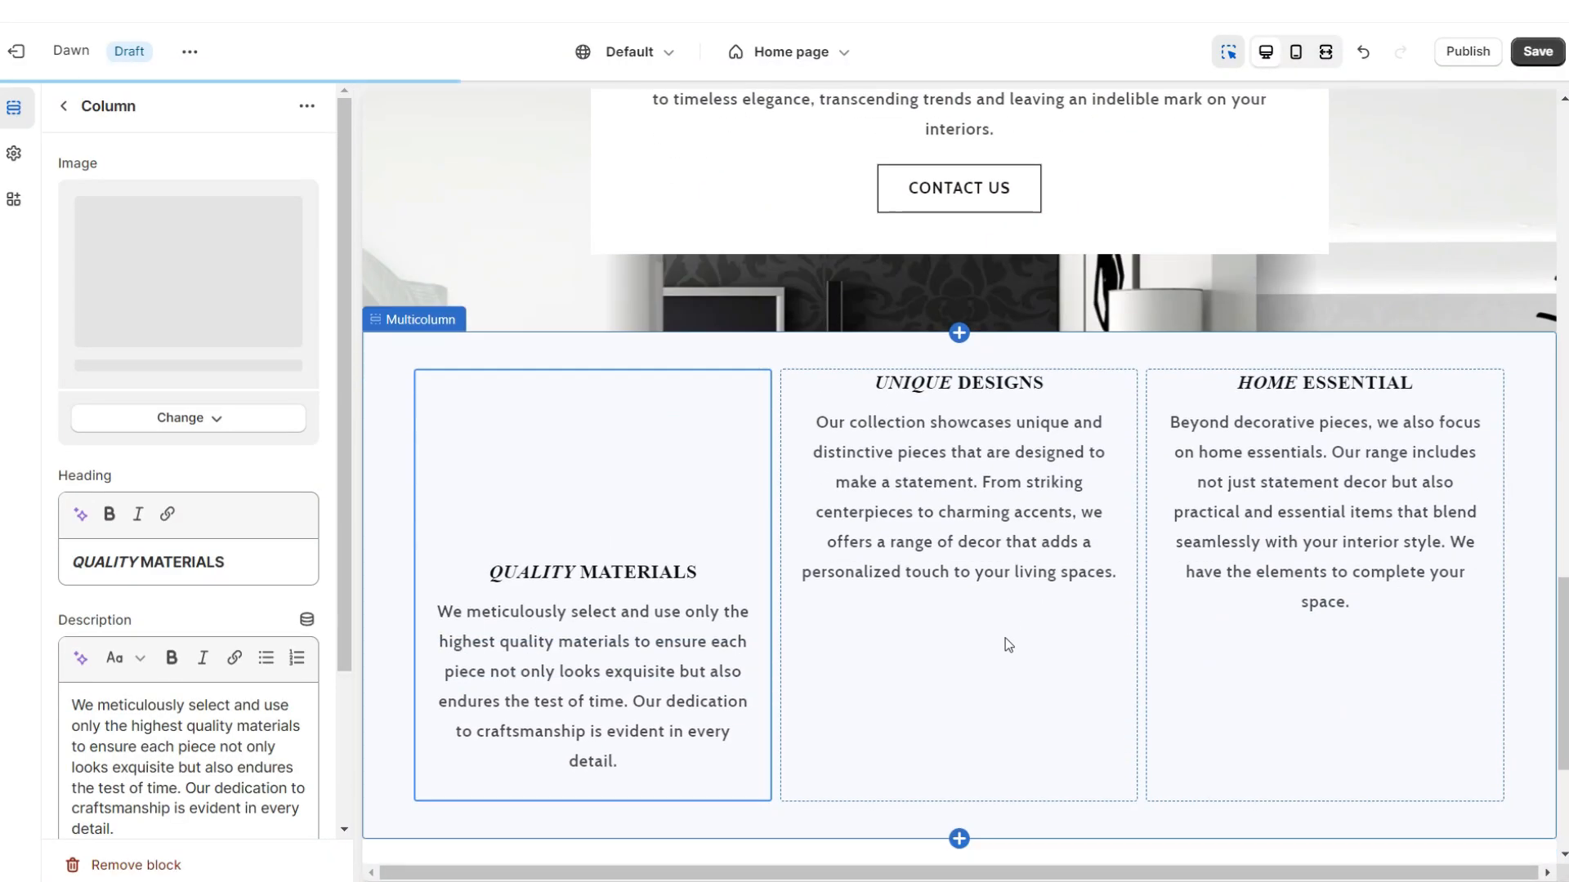
{"action": "scroll", "coordinate": [950, 538], "scroll_direction": "down", "scroll_amount": 3}
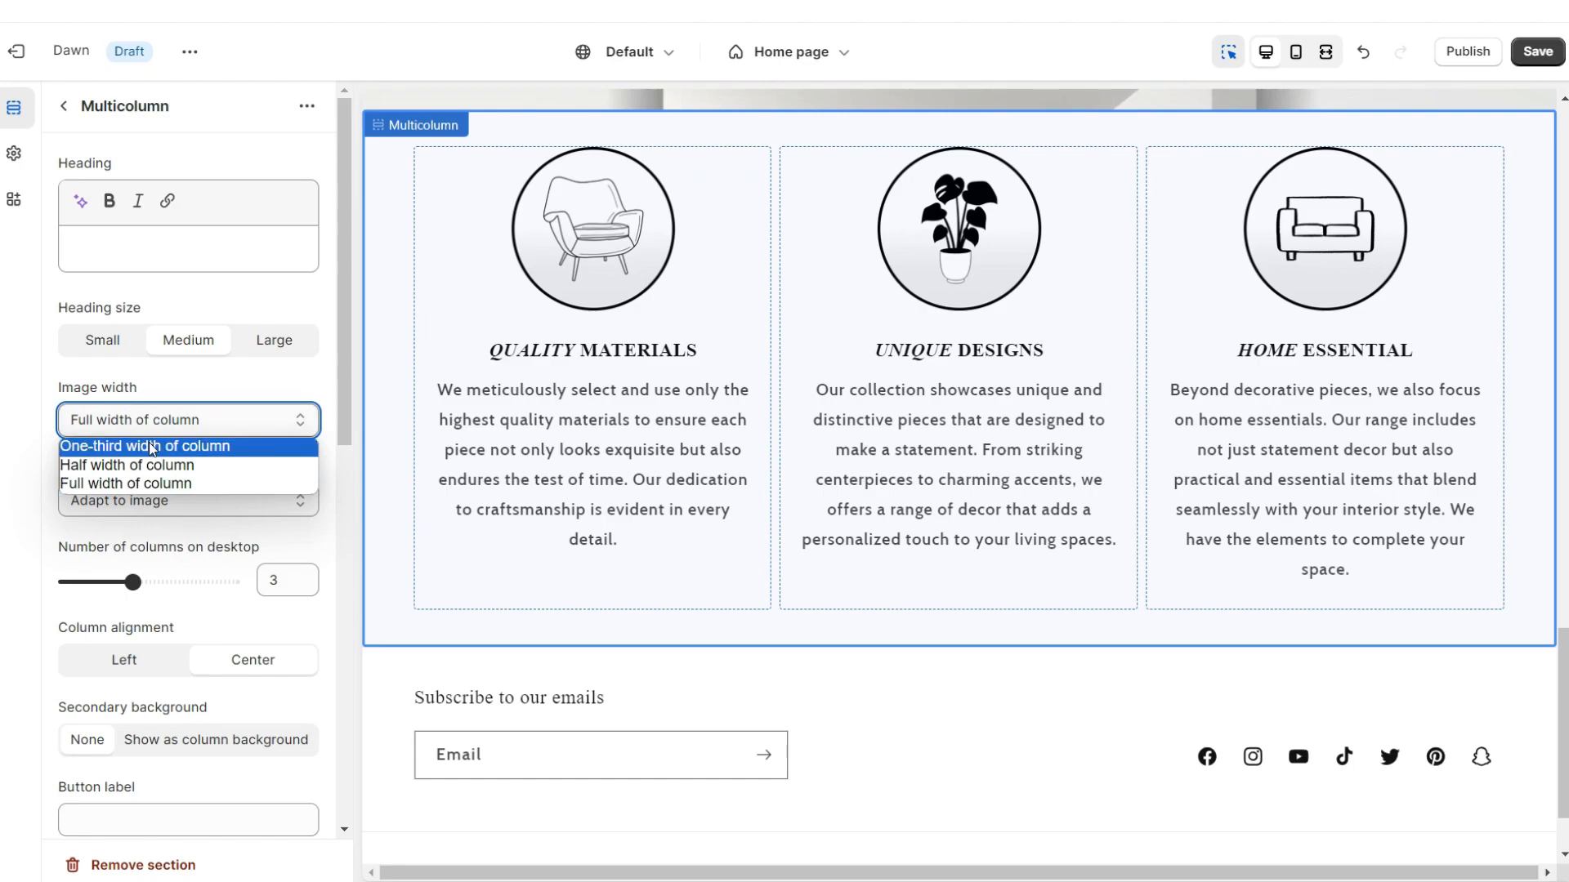
{"action": "left_click", "coordinate": [131, 465]}
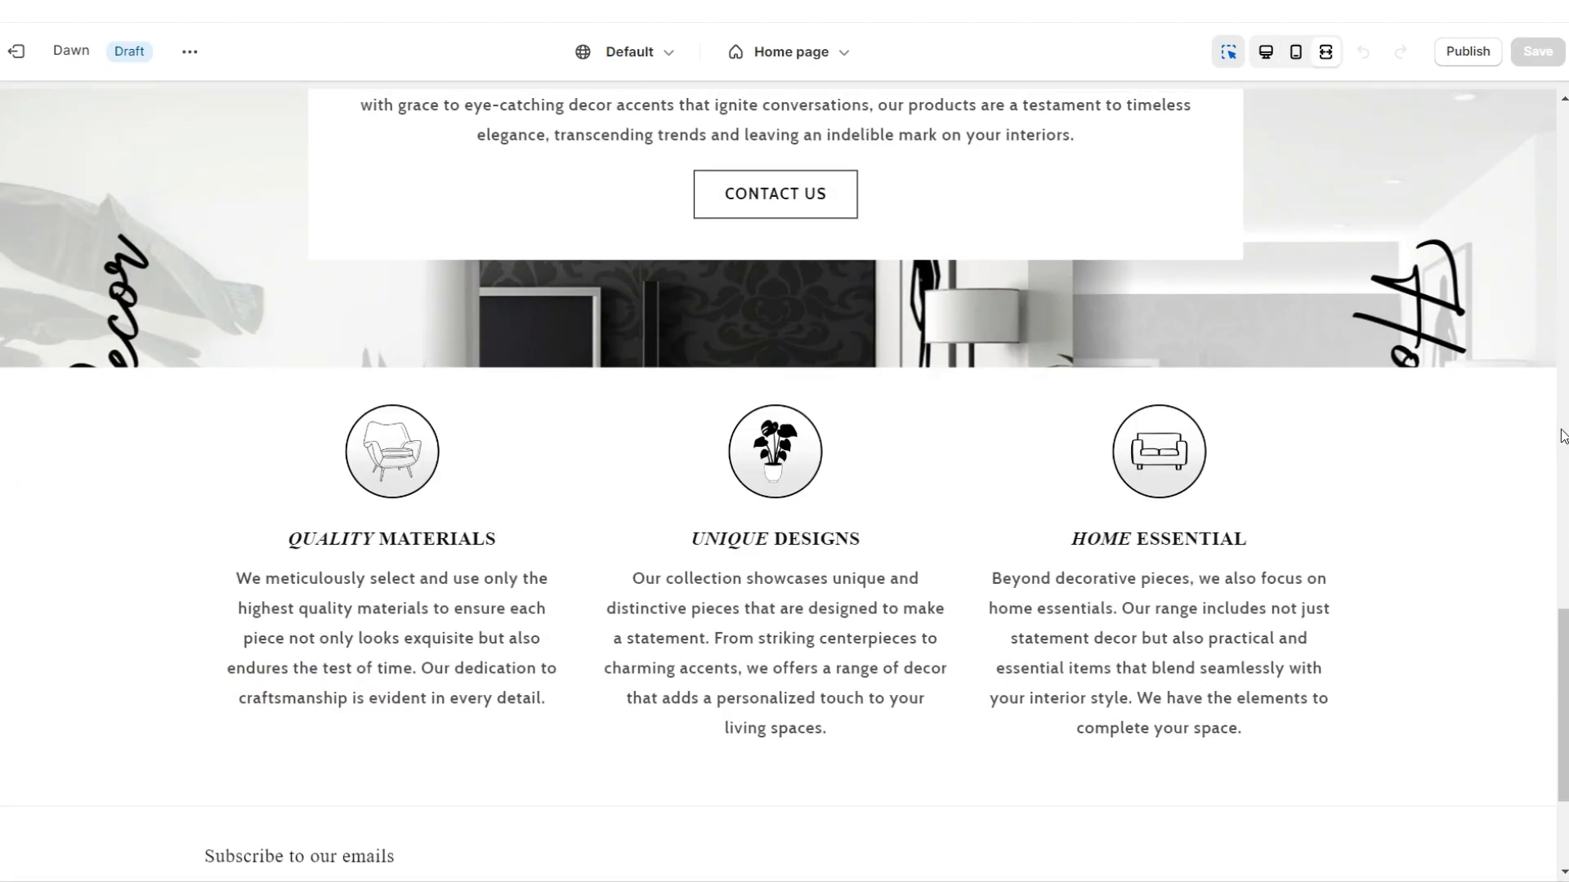
Add a Featured collection section above the footer and set its heading to "SHOP OUR BESTSELLERS" with "SHOP" in italics.
{"action": "scroll", "coordinate": [1563, 435], "scroll_direction": "up", "scroll_amount": 1}
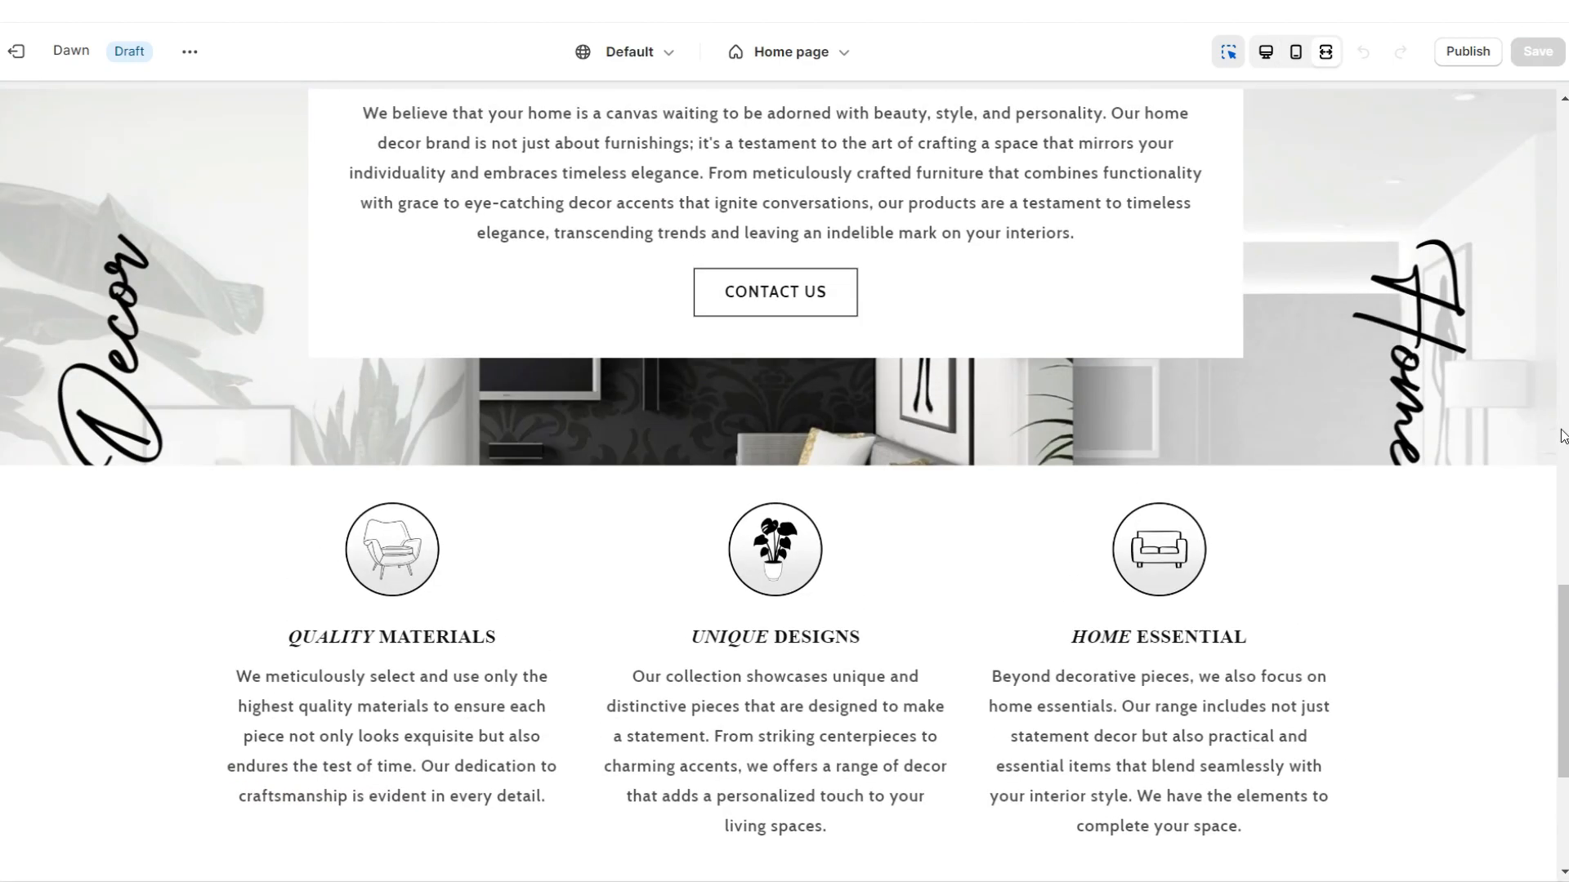
{"action": "scroll", "coordinate": [1562, 436], "scroll_direction": "down", "scroll_amount": 1}
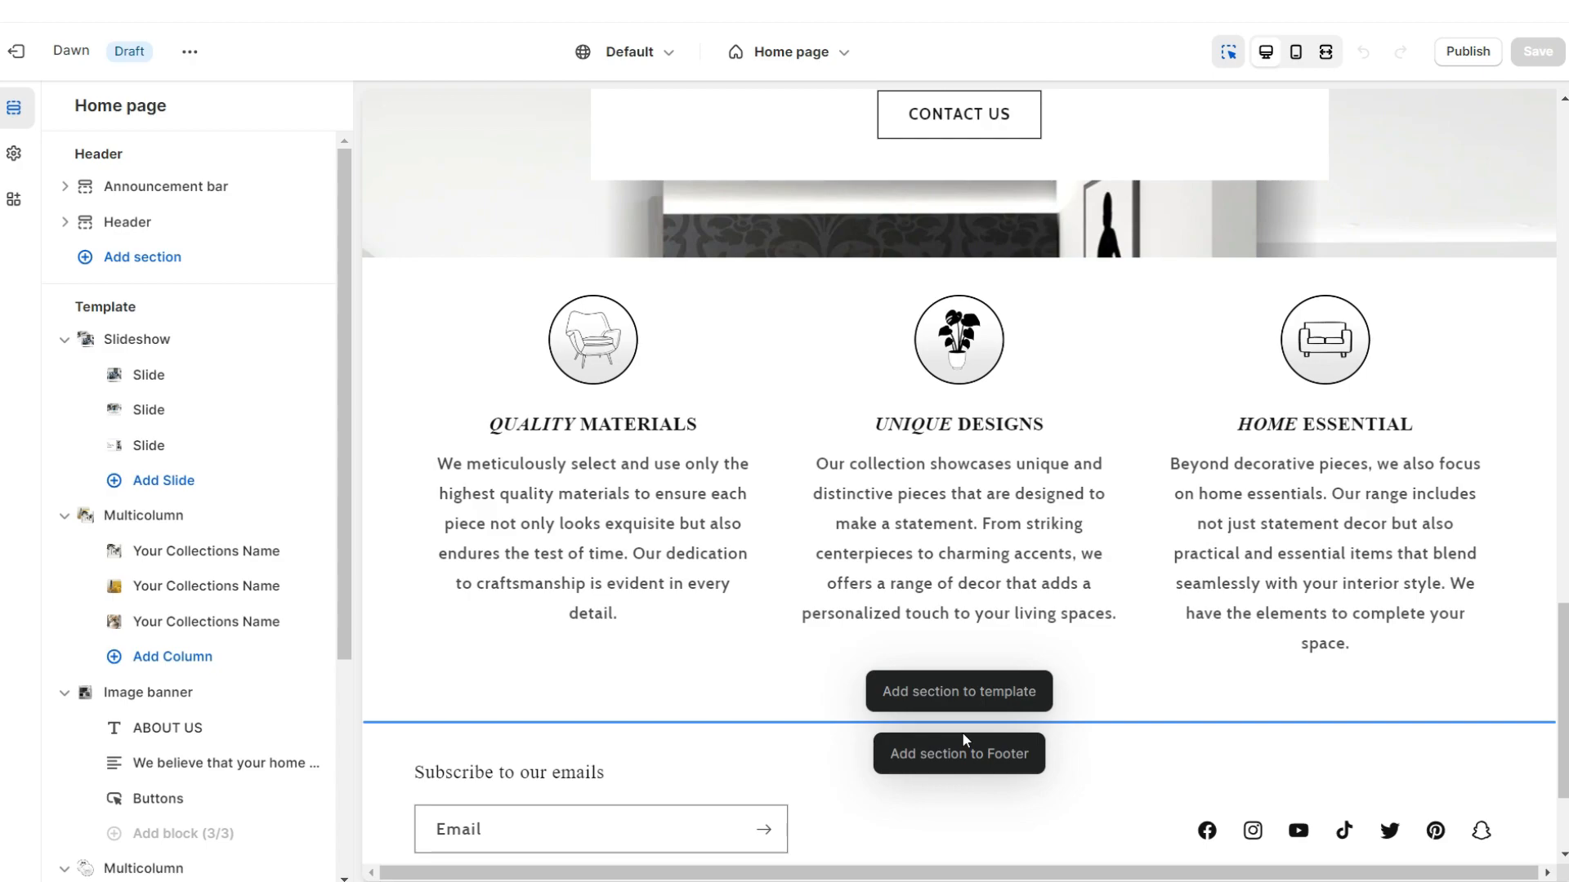
{"action": "left_click", "coordinate": [963, 693]}
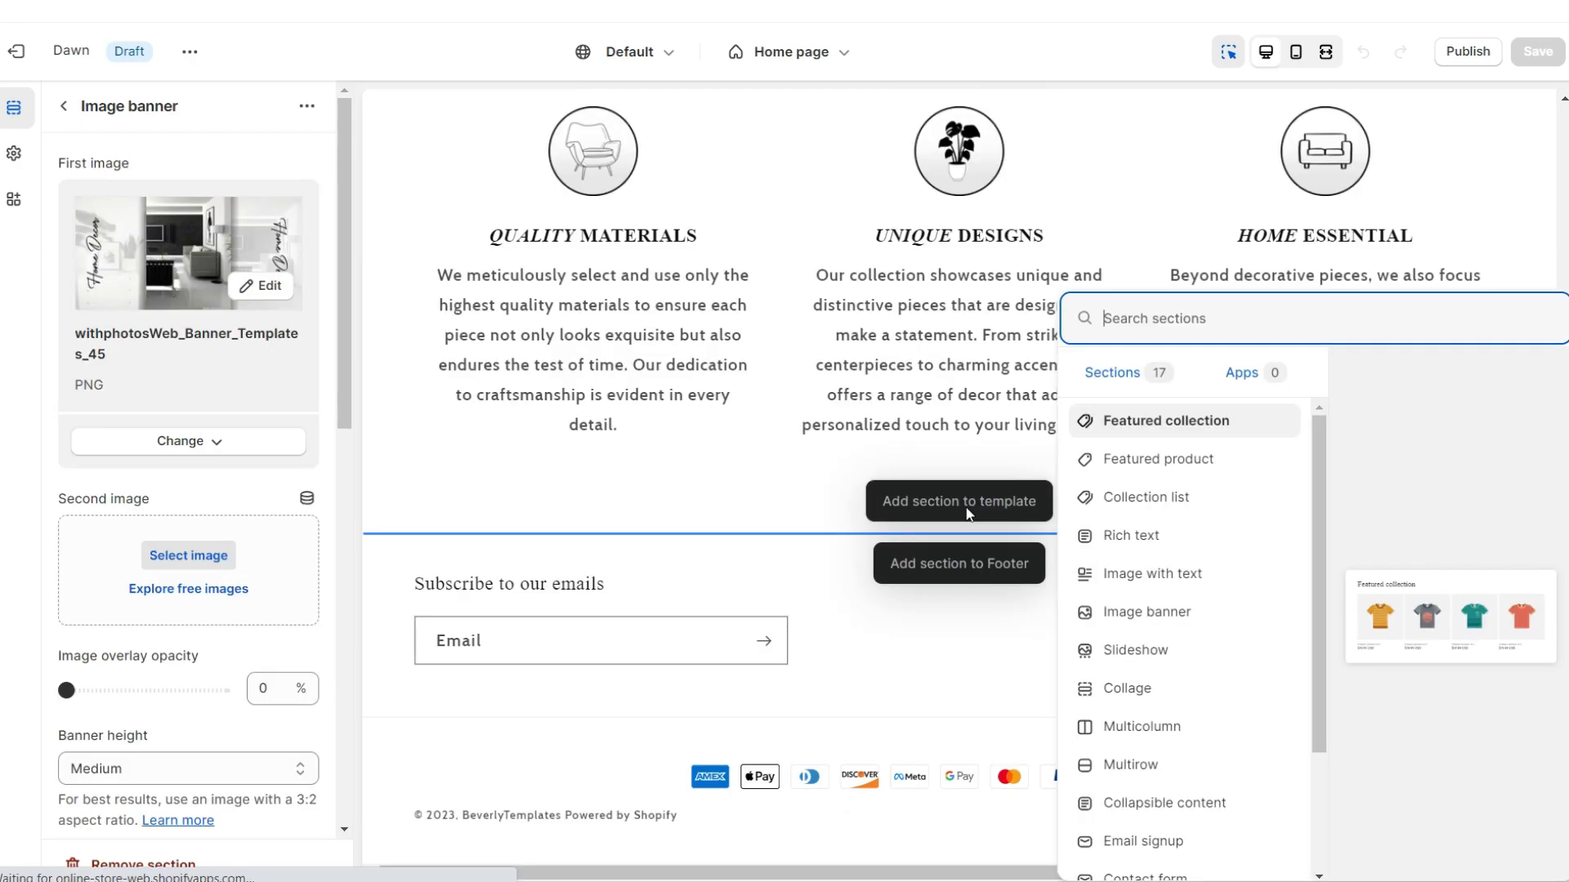
{"action": "left_click", "coordinate": [1166, 420]}
{"action": "triple_click", "coordinate": [123, 250]}
{"action": "right_click", "coordinate": [154, 242]}
{"action": "left_click", "coordinate": [198, 341]}
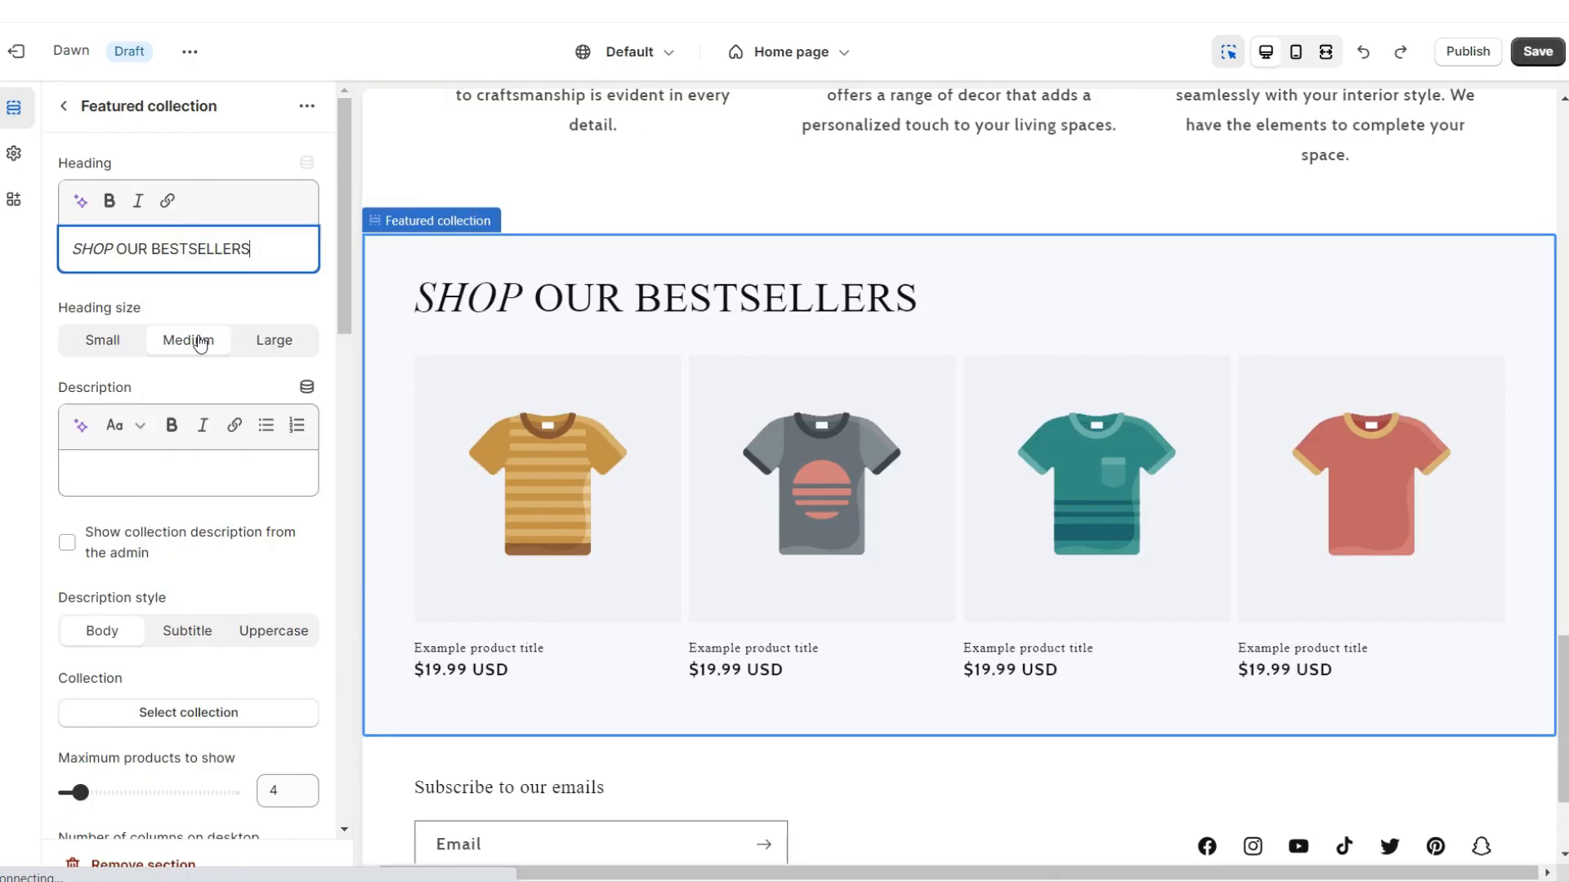
{"action": "scroll", "coordinate": [214, 373], "scroll_direction": "down", "scroll_amount": 4}
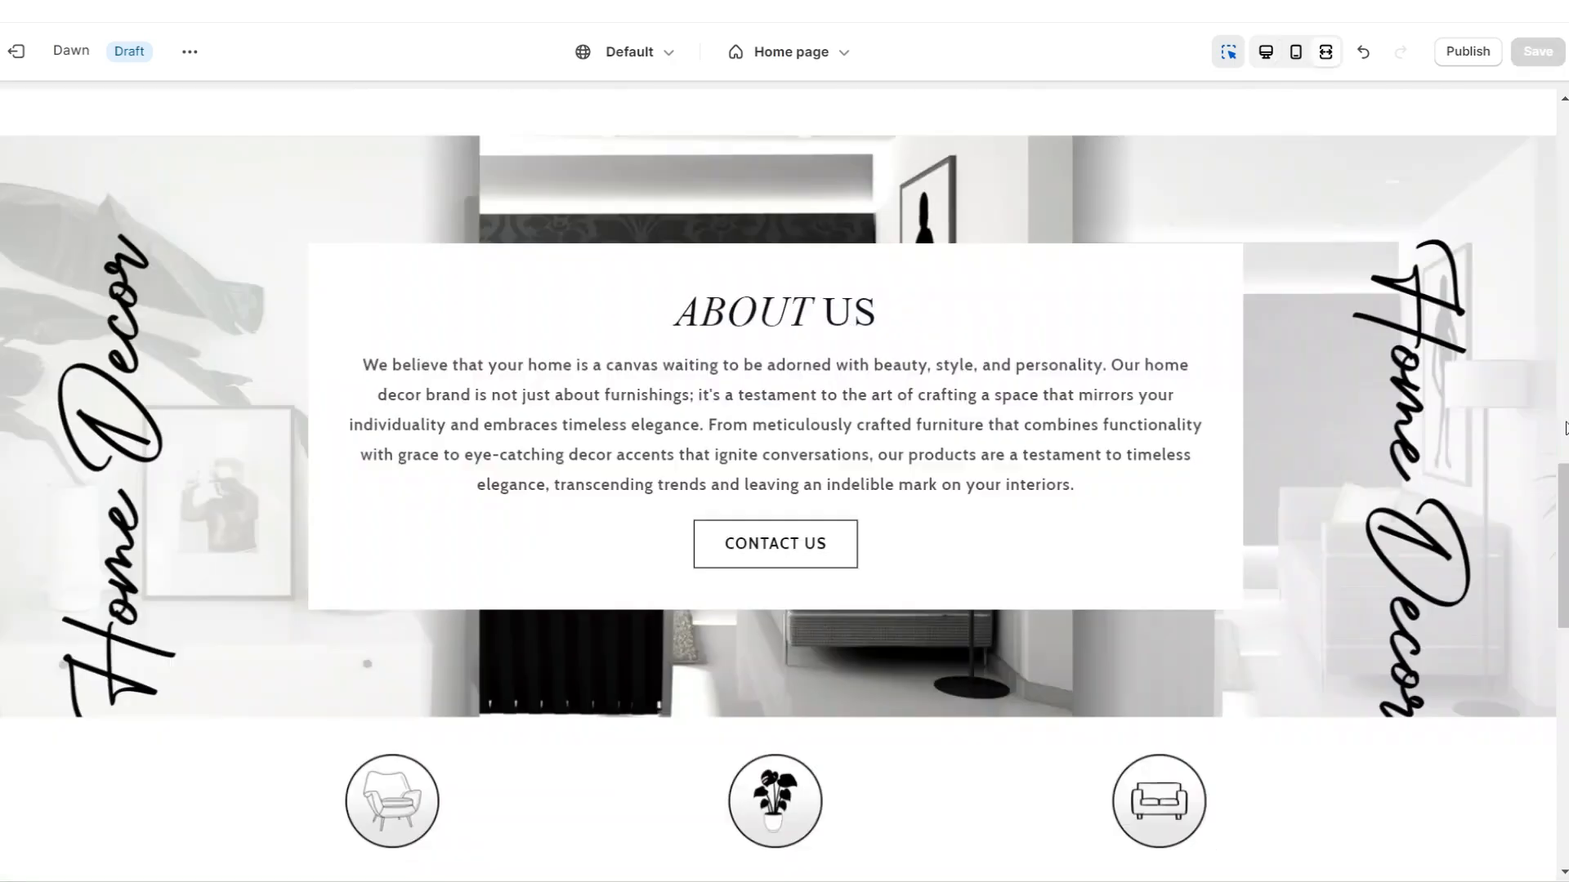
Add another Multicolumn section to the template below the SHOP OUR BESTSELLERS products.
{"action": "scroll", "coordinate": [1565, 427], "scroll_direction": "down", "scroll_amount": 10}
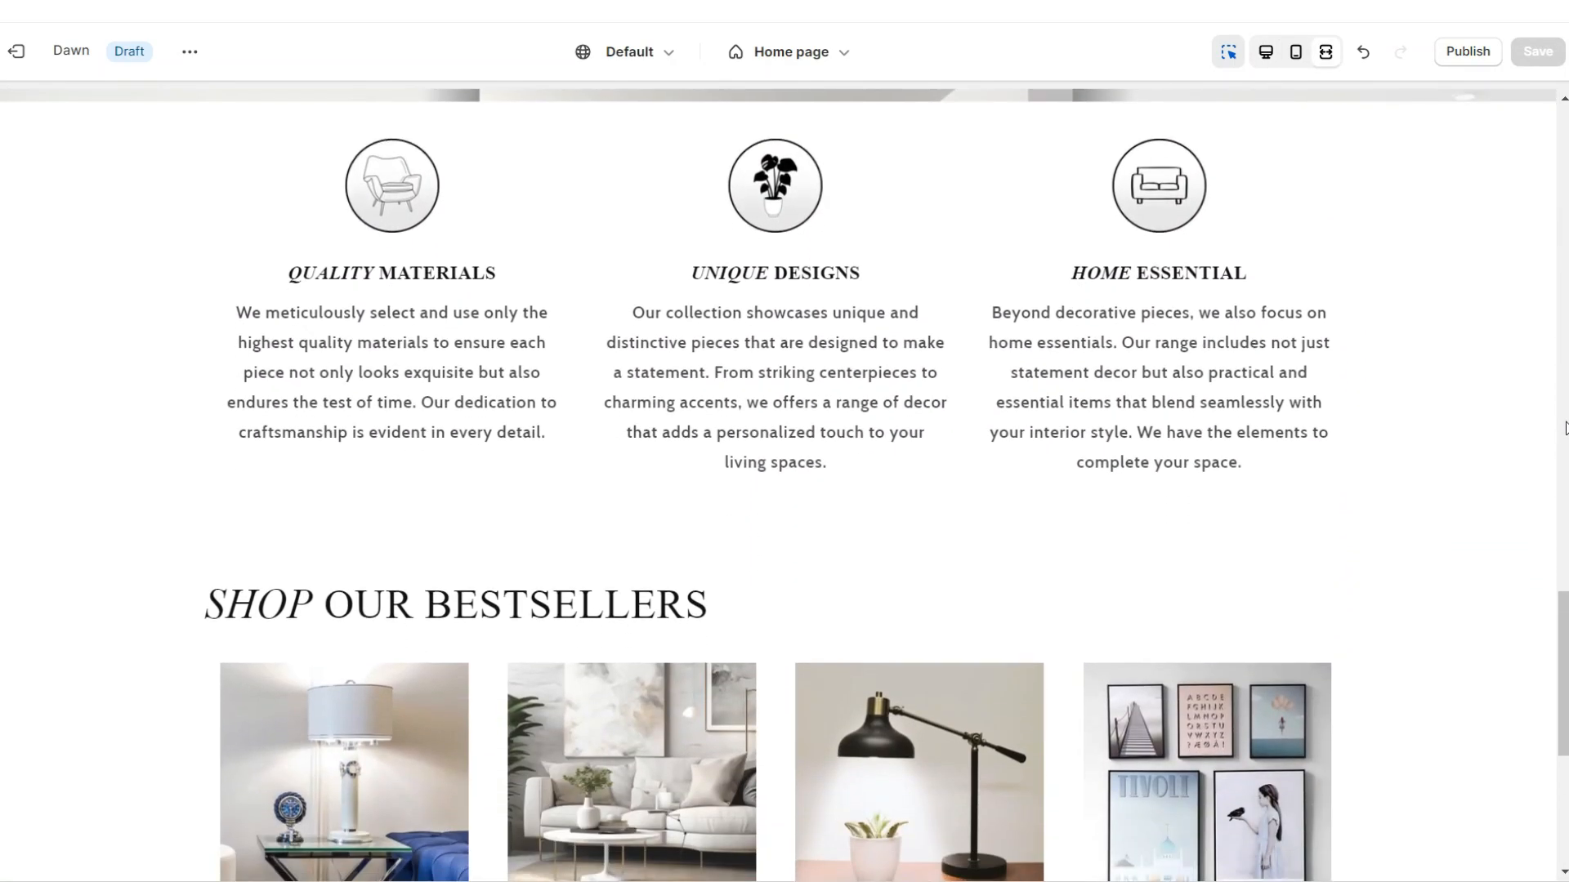
{"action": "scroll", "coordinate": [1565, 427], "scroll_direction": "down", "scroll_amount": 3}
{"action": "scroll", "coordinate": [1565, 427], "scroll_direction": "up", "scroll_amount": 3}
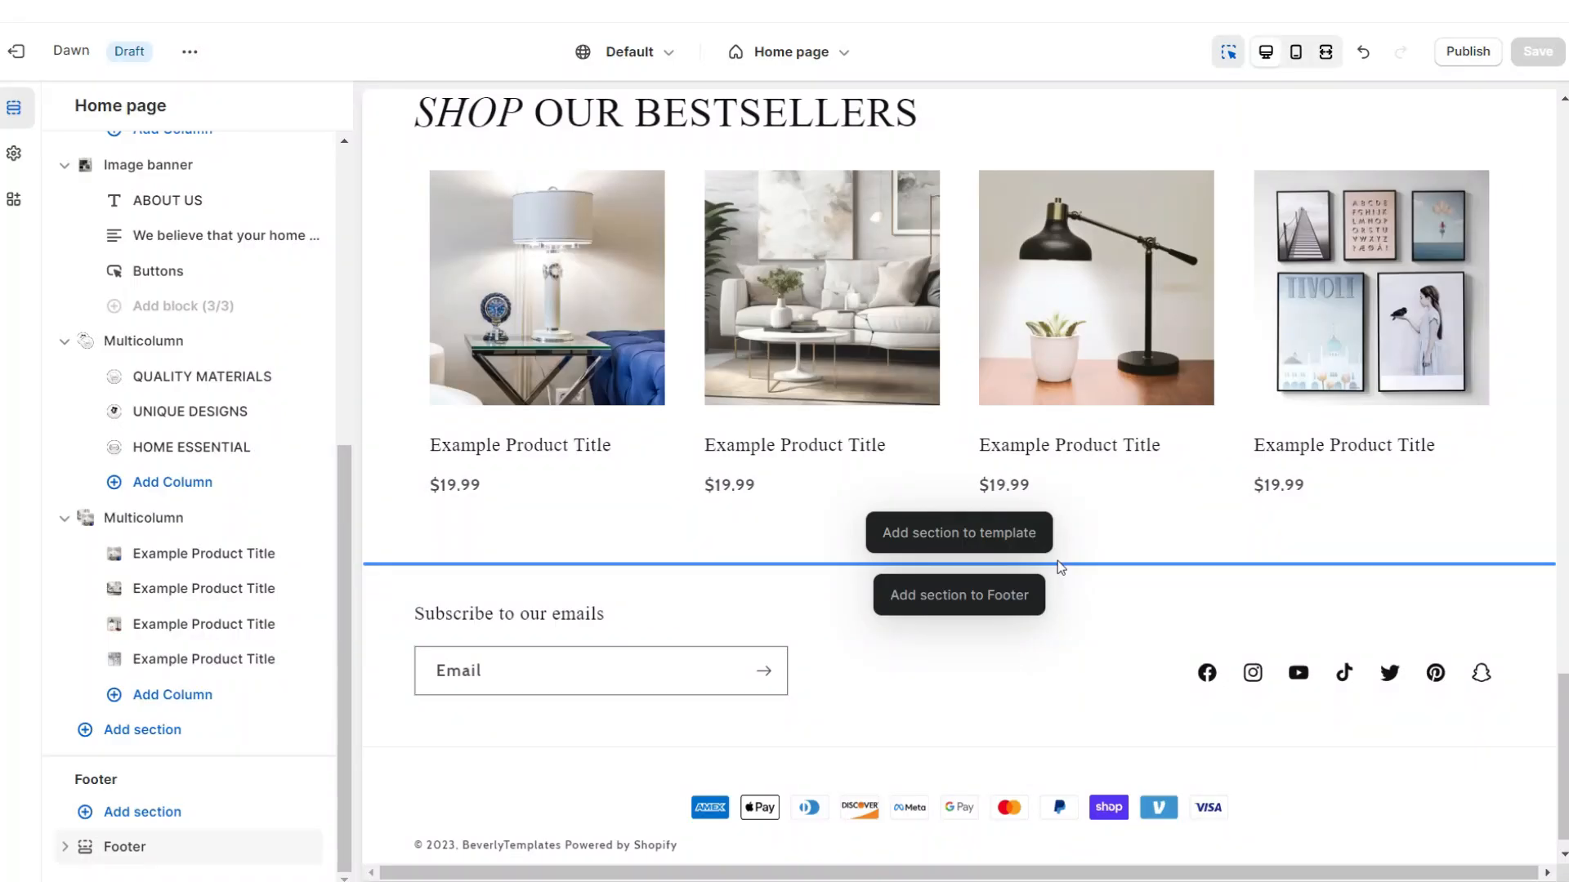
{"action": "left_click", "coordinate": [995, 541]}
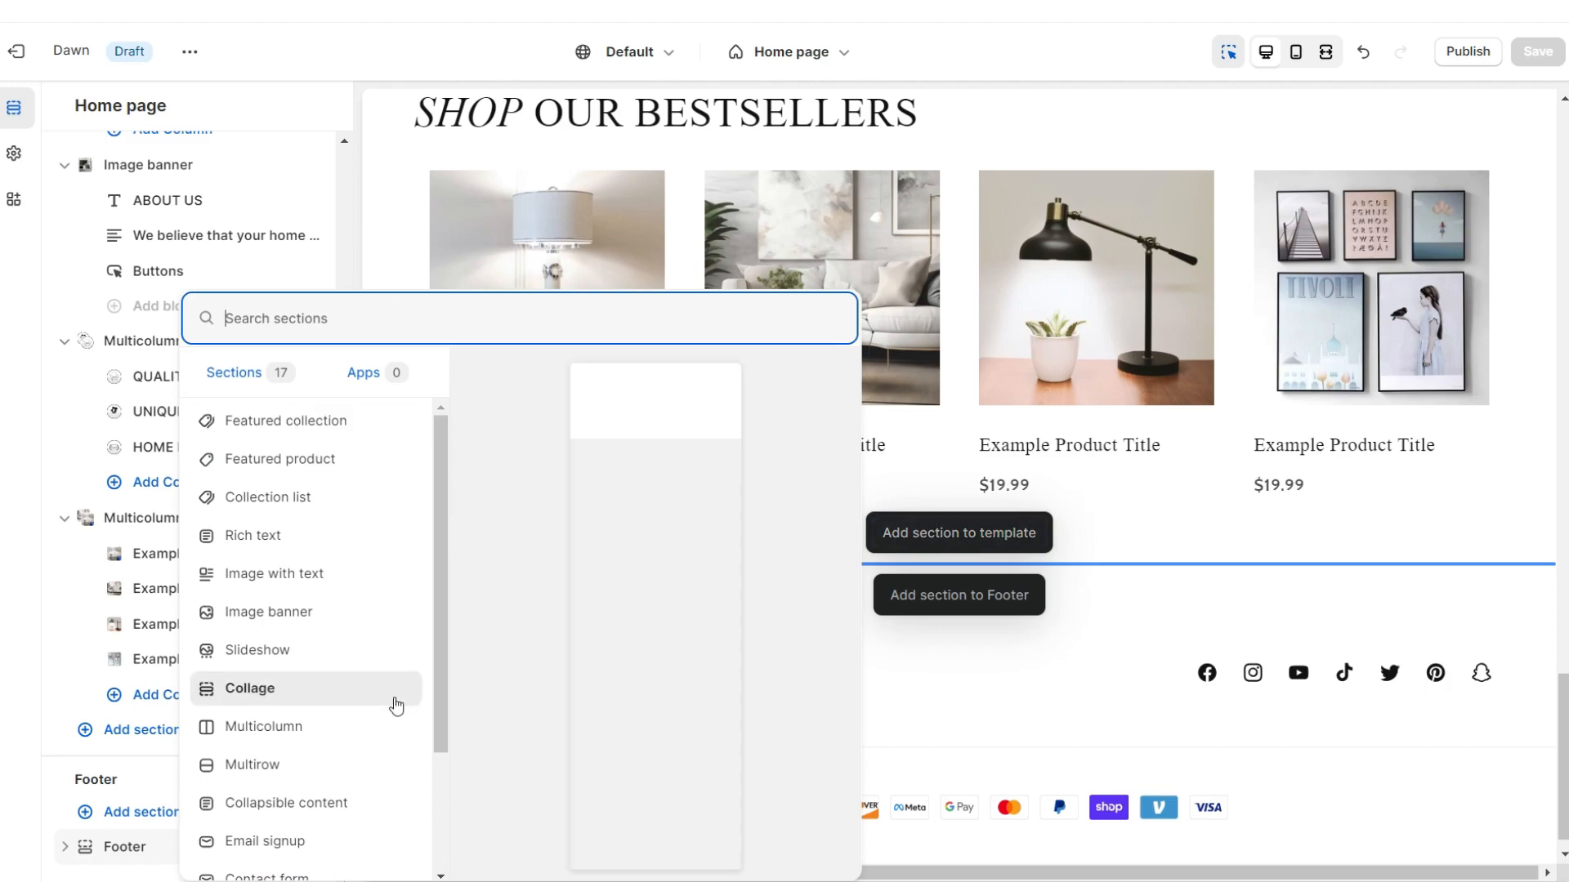
{"action": "left_click", "coordinate": [372, 723]}
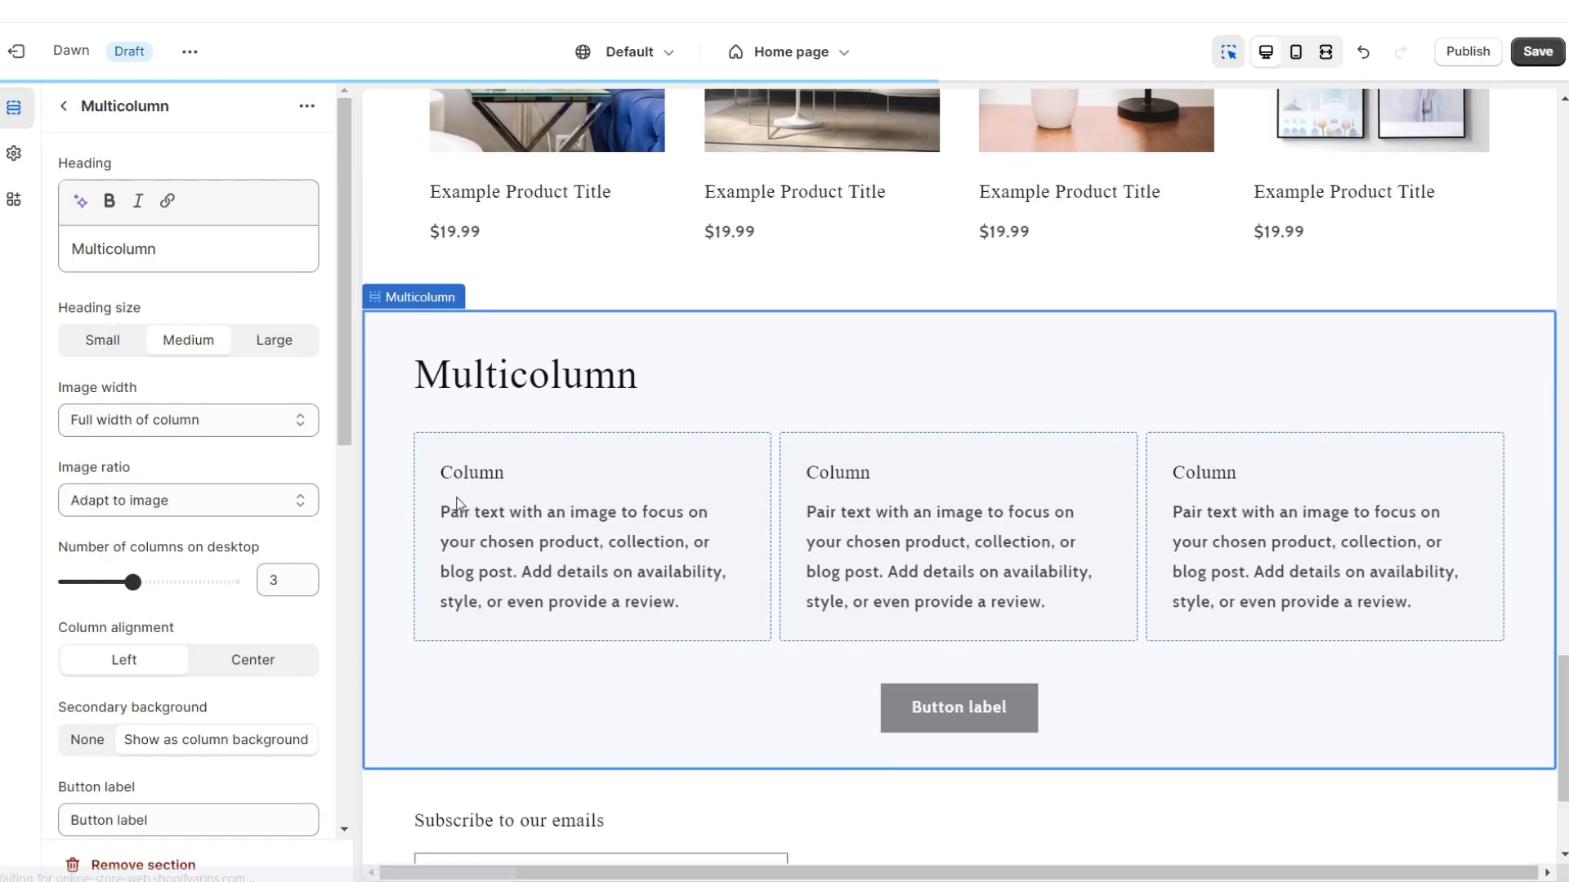
Clear the new section's button label and set its heading to "CUSTOMER FEEDBACK" with "FEEDBACK" in italics.
{"action": "scroll", "coordinate": [188, 613], "scroll_direction": "down", "scroll_amount": 3}
{"action": "triple_click", "coordinate": [133, 612]}
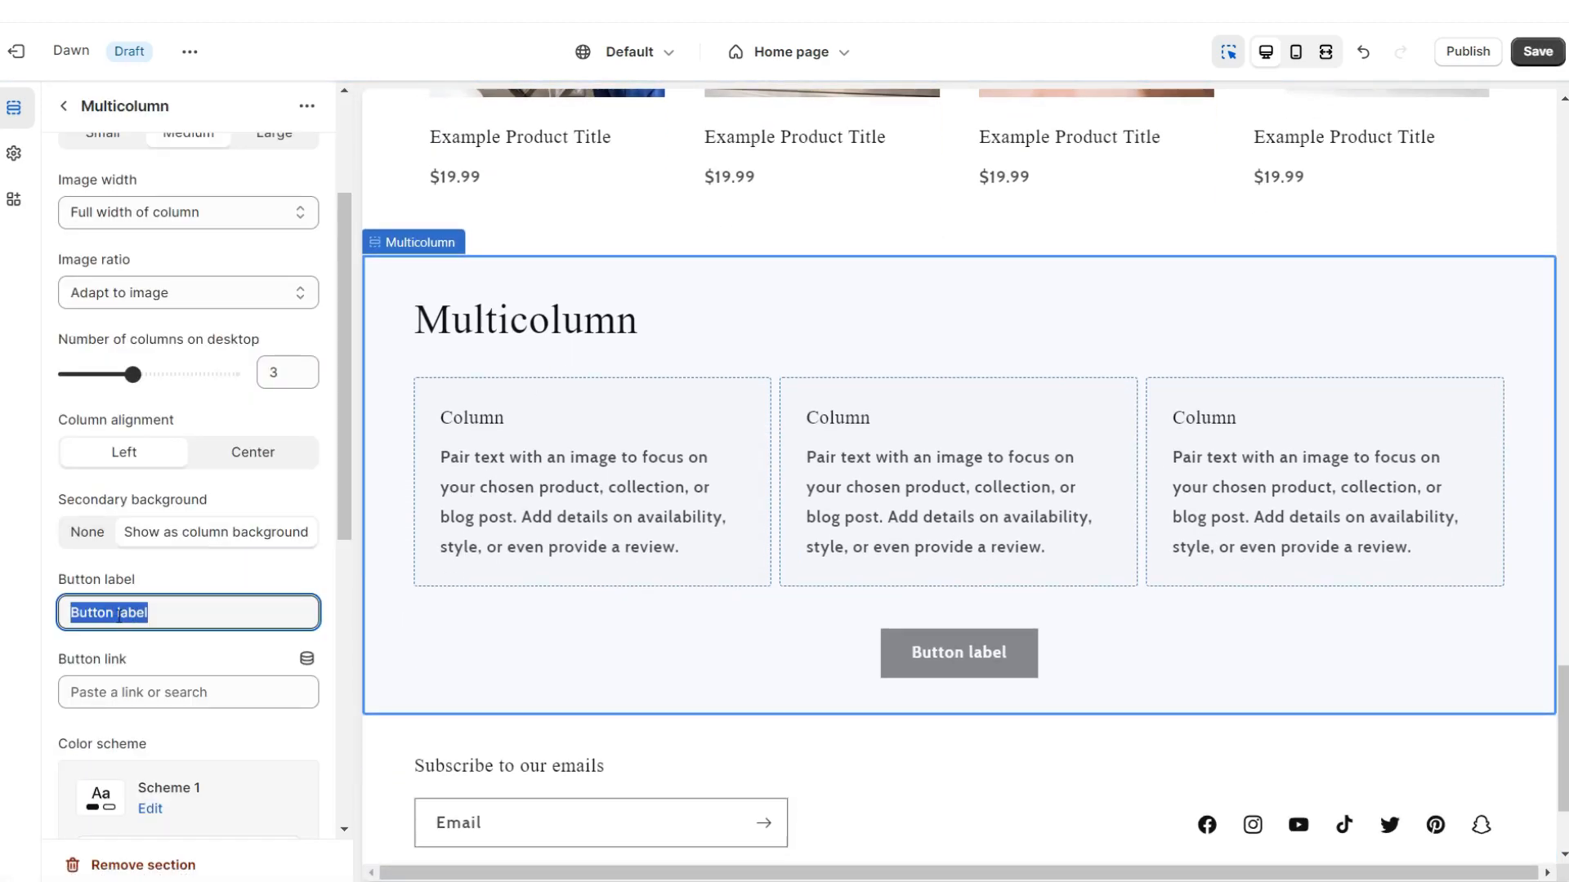
{"action": "key", "text": "BackSpace"}
{"action": "scroll", "coordinate": [188, 408], "scroll_direction": "up", "scroll_amount": 3}
{"action": "double_click", "coordinate": [123, 249]}
{"action": "right_click", "coordinate": [319, 250]}
{"action": "left_click", "coordinate": [327, 344]}
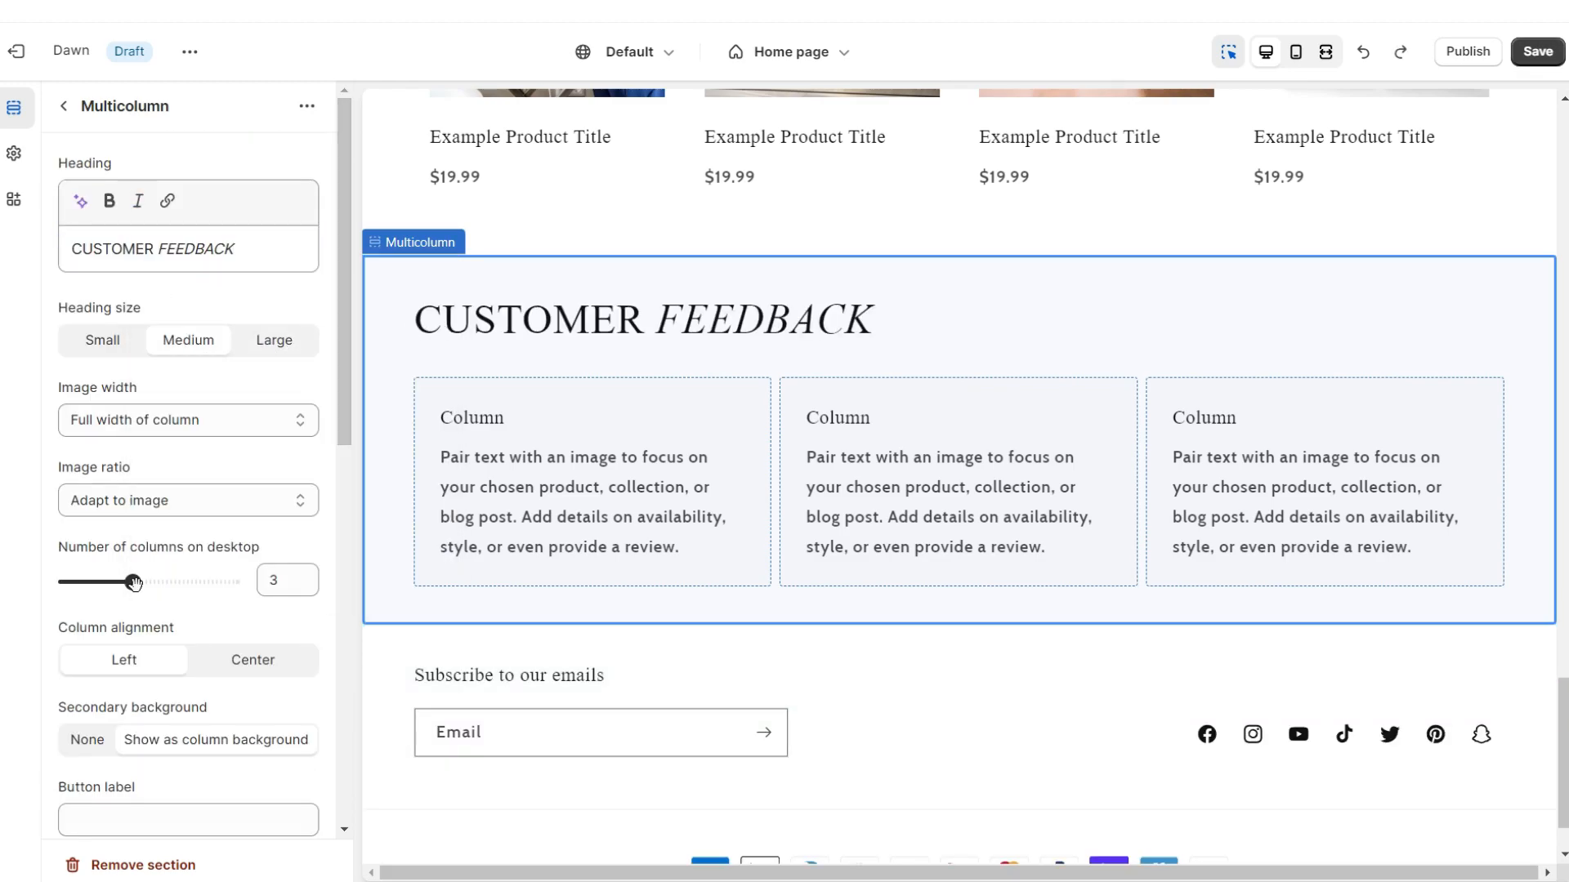
Set the CUSTOMER FEEDBACK section to 4 desktop columns, add a fourth column block and center the column alignment.
{"action": "left_click_drag", "start_coordinate": [133, 582], "coordinate": [165, 581]}
{"action": "mouse_move", "coordinate": [1092, 701]}
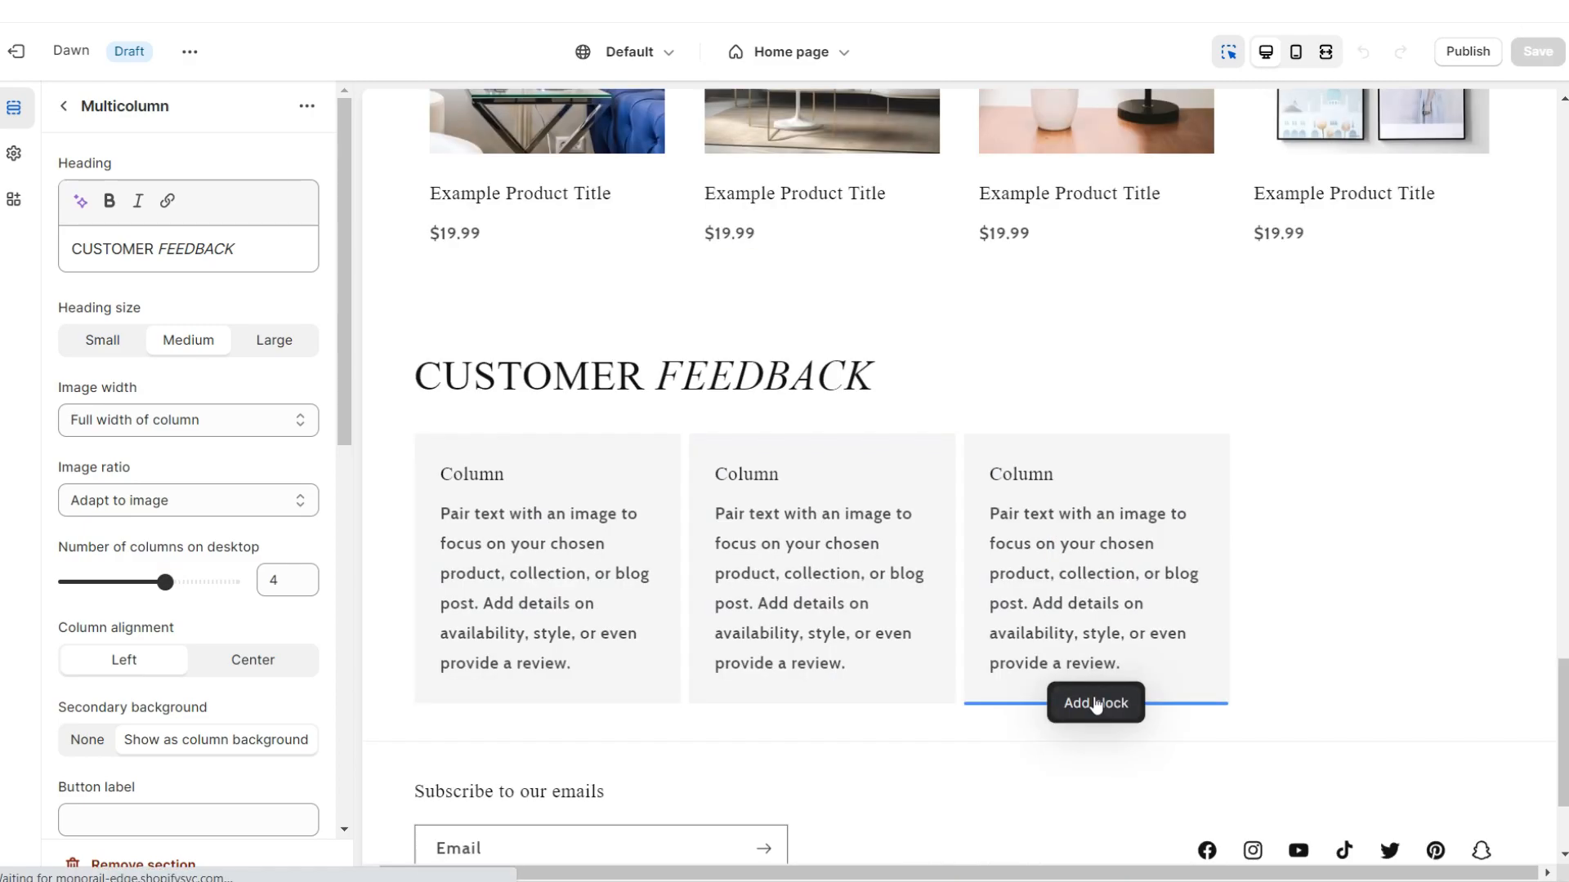
{"action": "scroll", "coordinate": [234, 477], "scroll_direction": "down", "scroll_amount": 3}
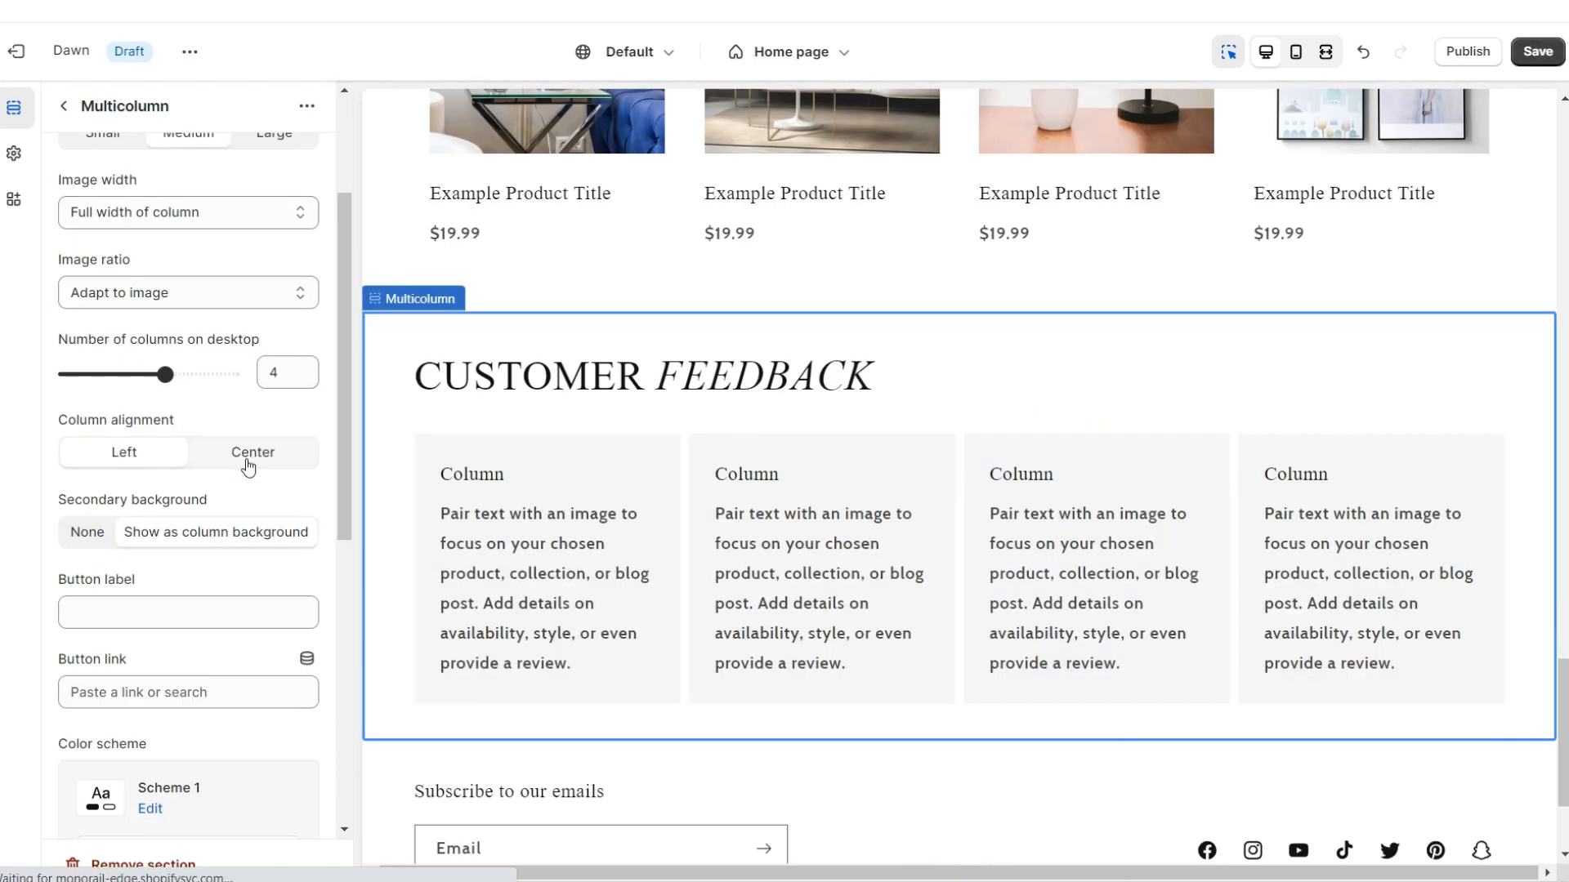
{"action": "left_click", "coordinate": [250, 464]}
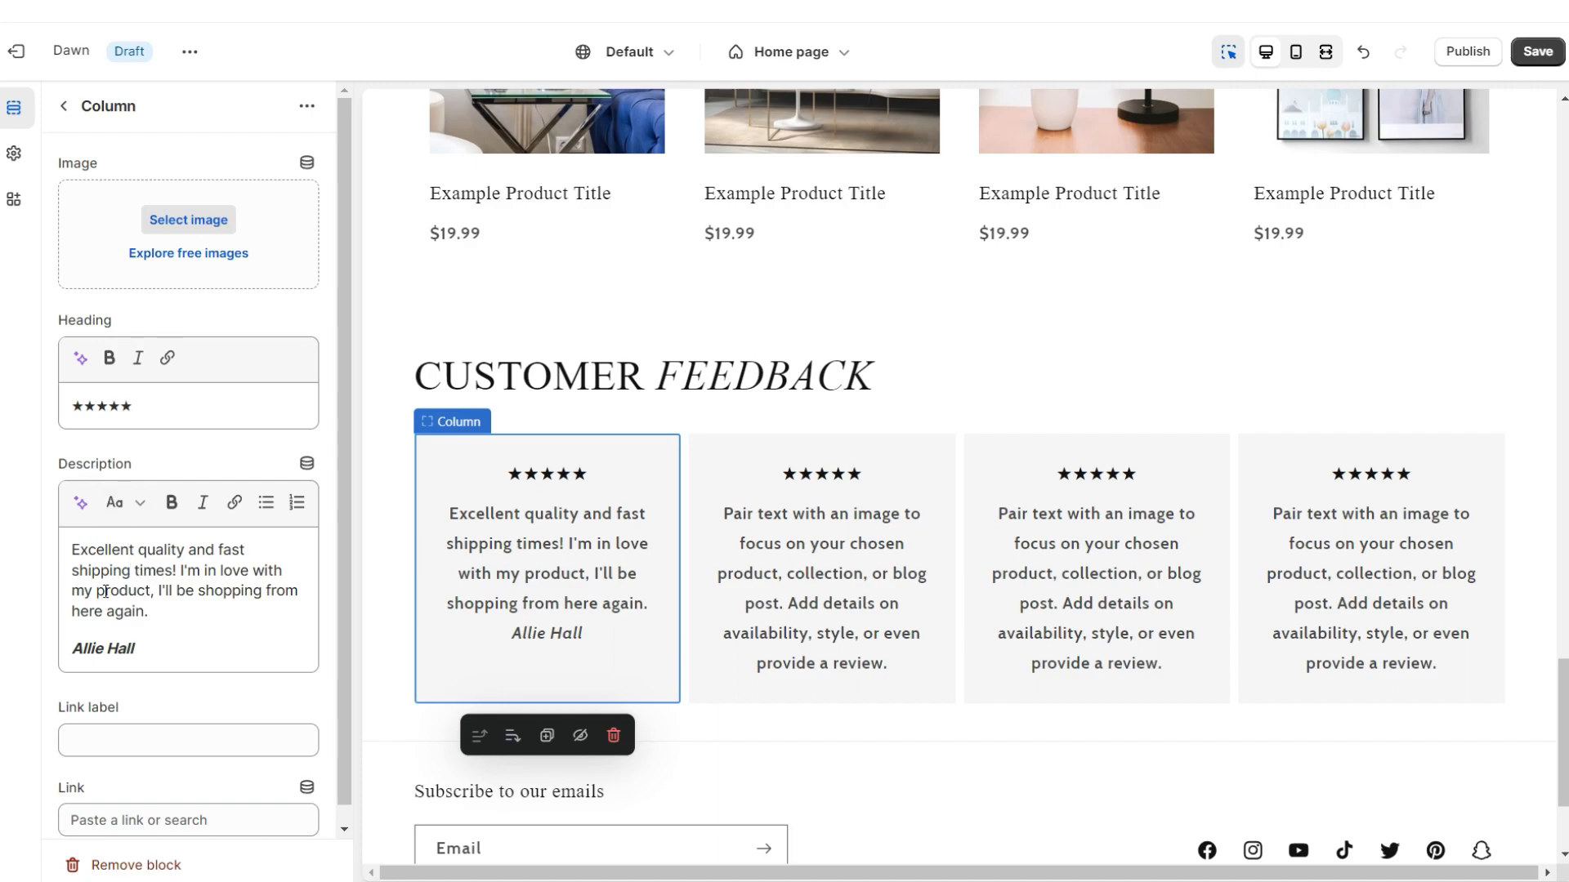
Complete all four feedback columns with a ★★★★★ heading, the review text and the reviewer's name in italics.
{"action": "triple_click", "coordinate": [121, 650]}
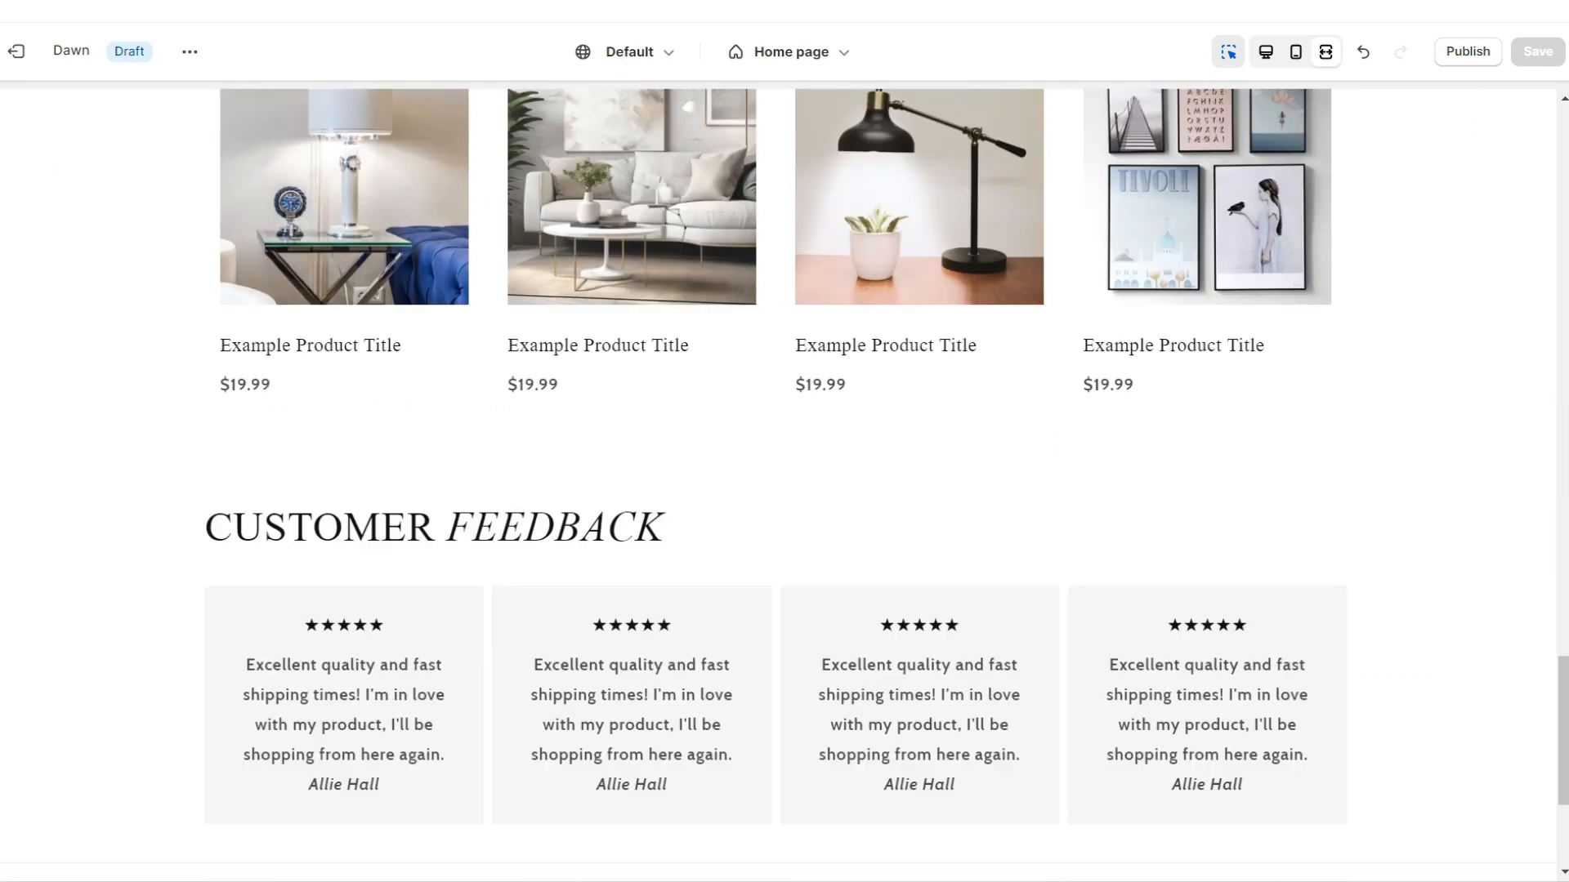
{"action": "scroll", "coordinate": [784, 482], "scroll_direction": "down", "scroll_amount": 3}
{"action": "scroll", "coordinate": [784, 482], "scroll_direction": "up", "scroll_amount": 1}
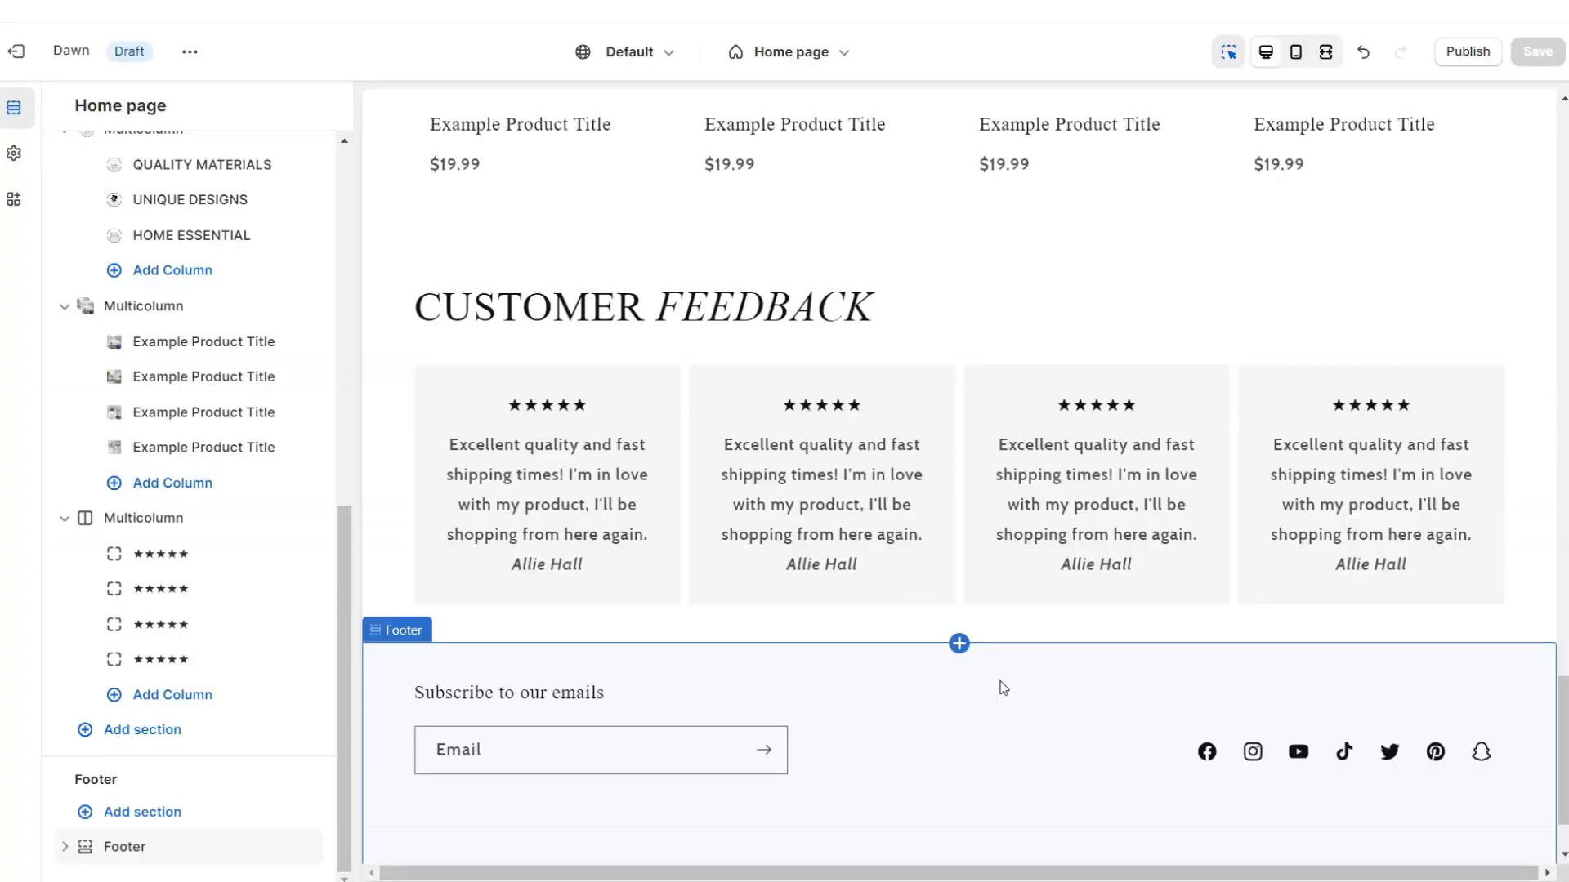
Add an Image banner above the footer with heading "UP TO 50% OFF", text "Whole Shop Discount!" and a single "SHOP THIS SALE" button.
{"action": "left_click", "coordinate": [959, 643]}
{"action": "left_click", "coordinate": [1118, 622]}
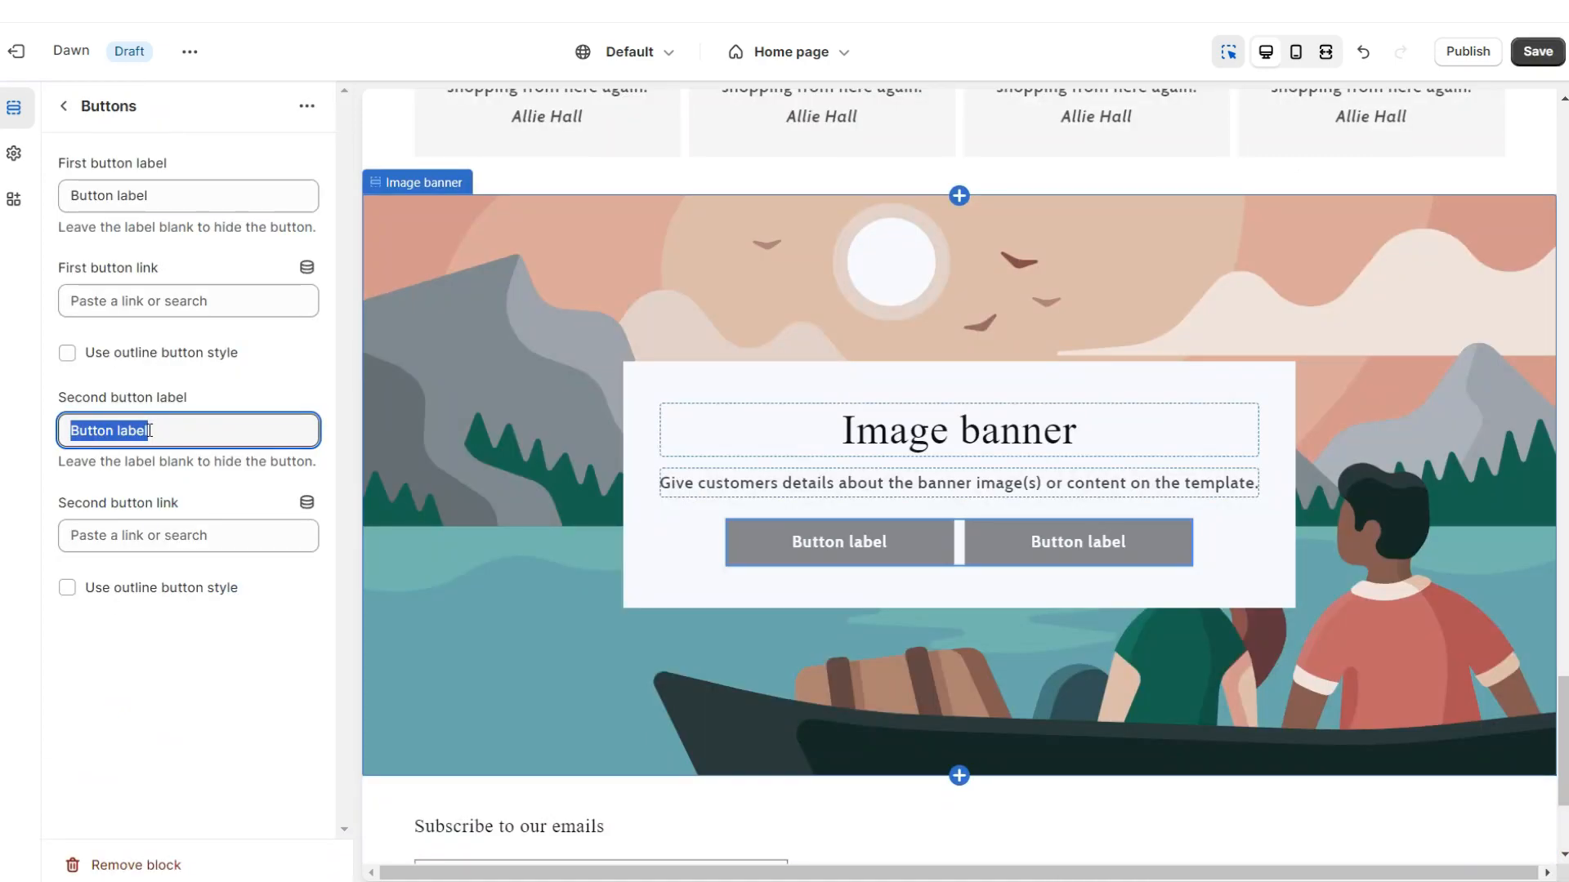
{"action": "key", "text": "BackSpace"}
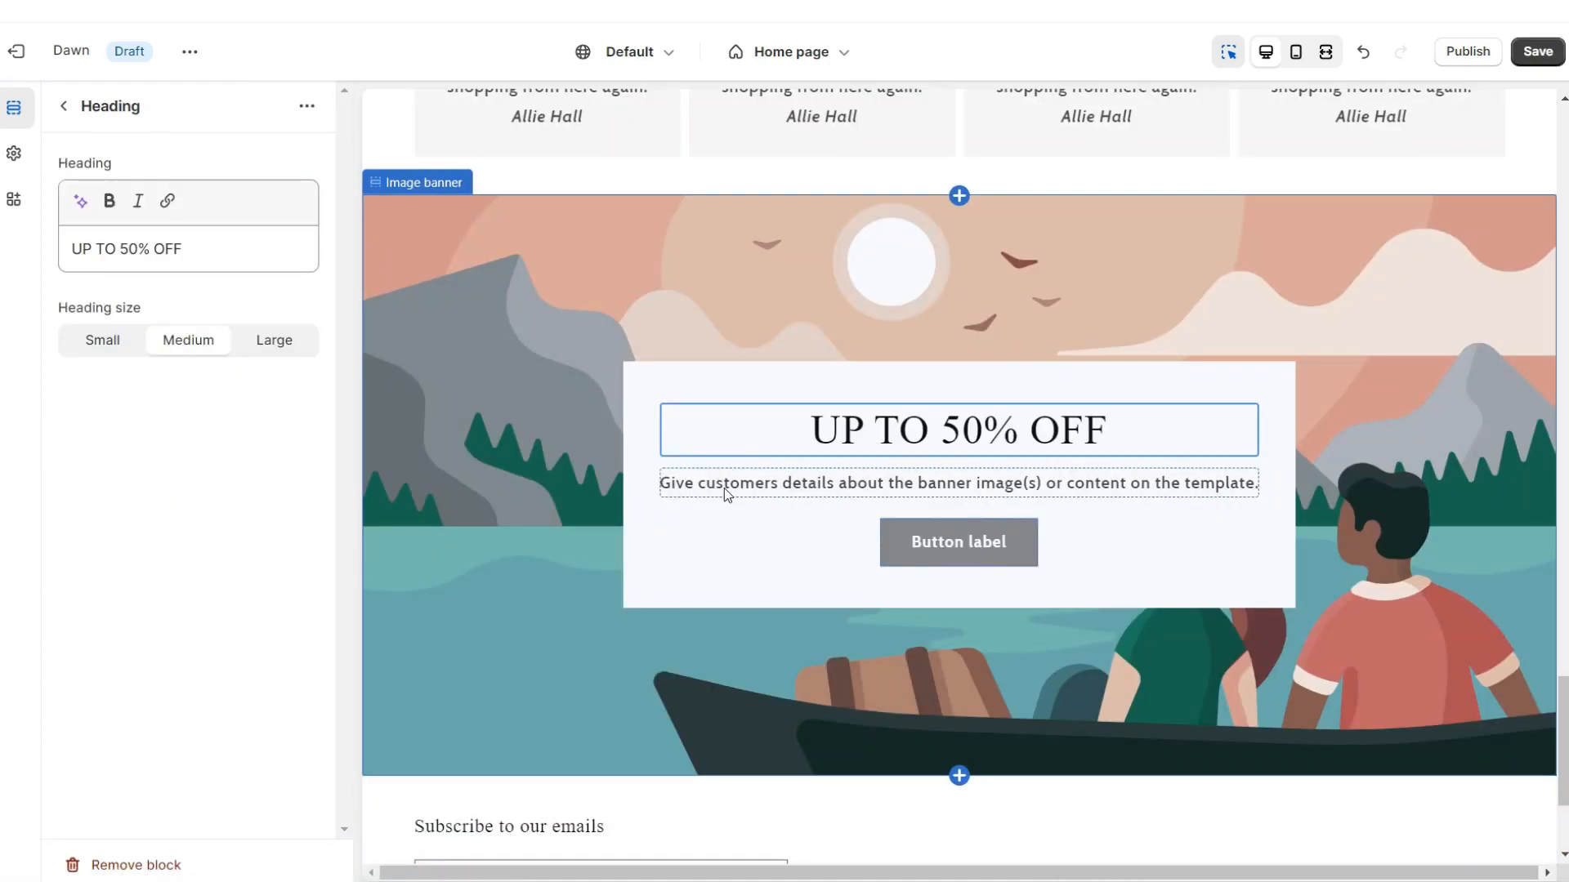
{"action": "left_click", "coordinate": [725, 486]}
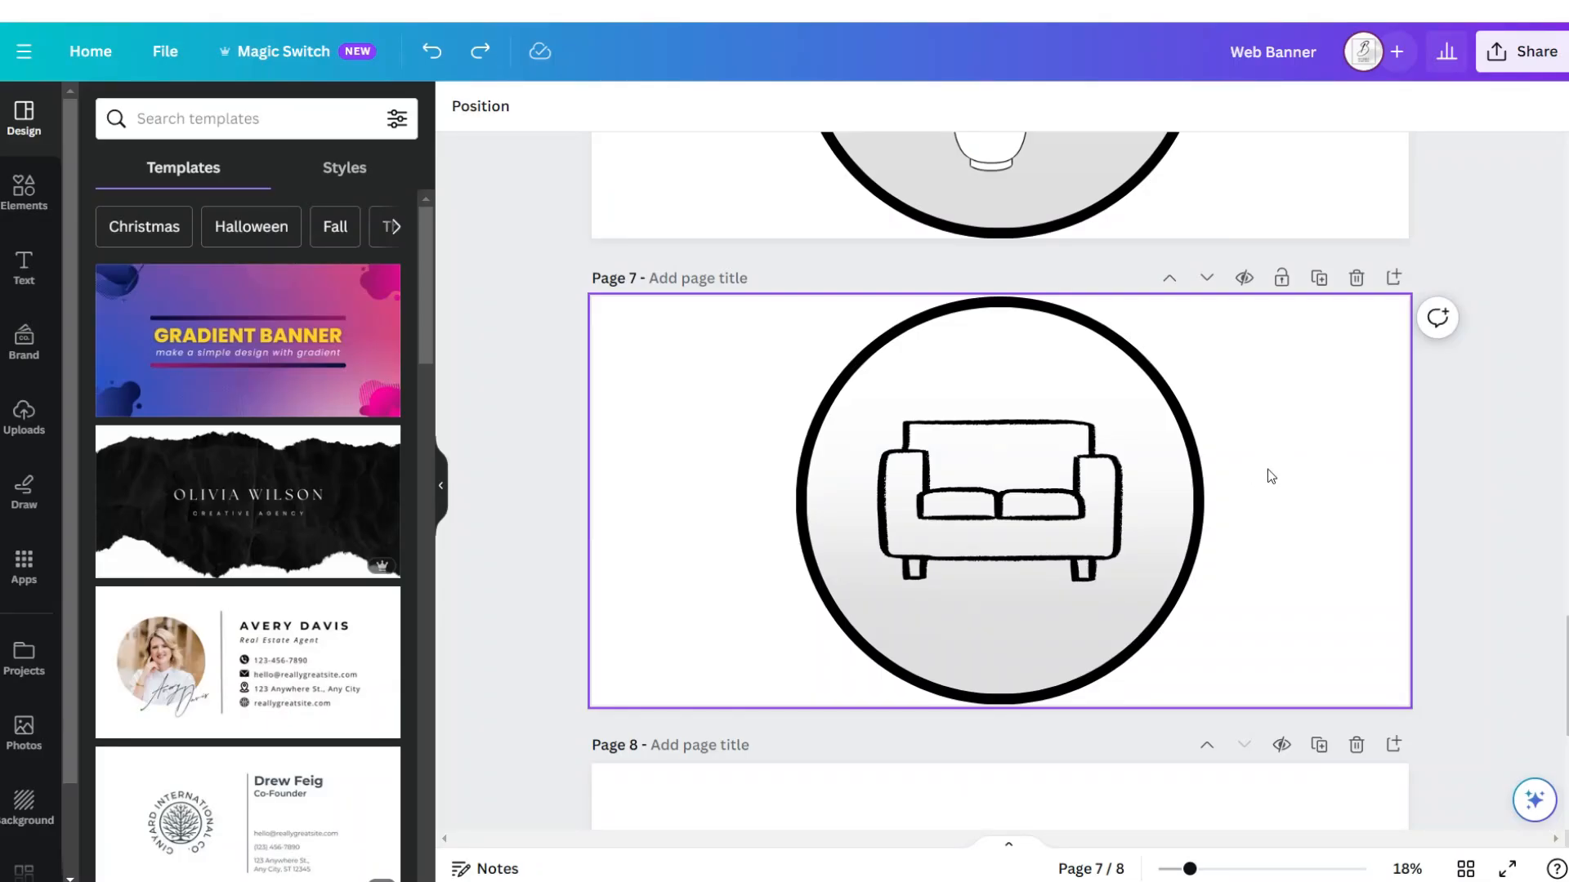
In the Canva Web Banner design, add a new page after page 7 and place two rectangular frames side by side on page 8.
{"action": "left_click", "coordinate": [1393, 278]}
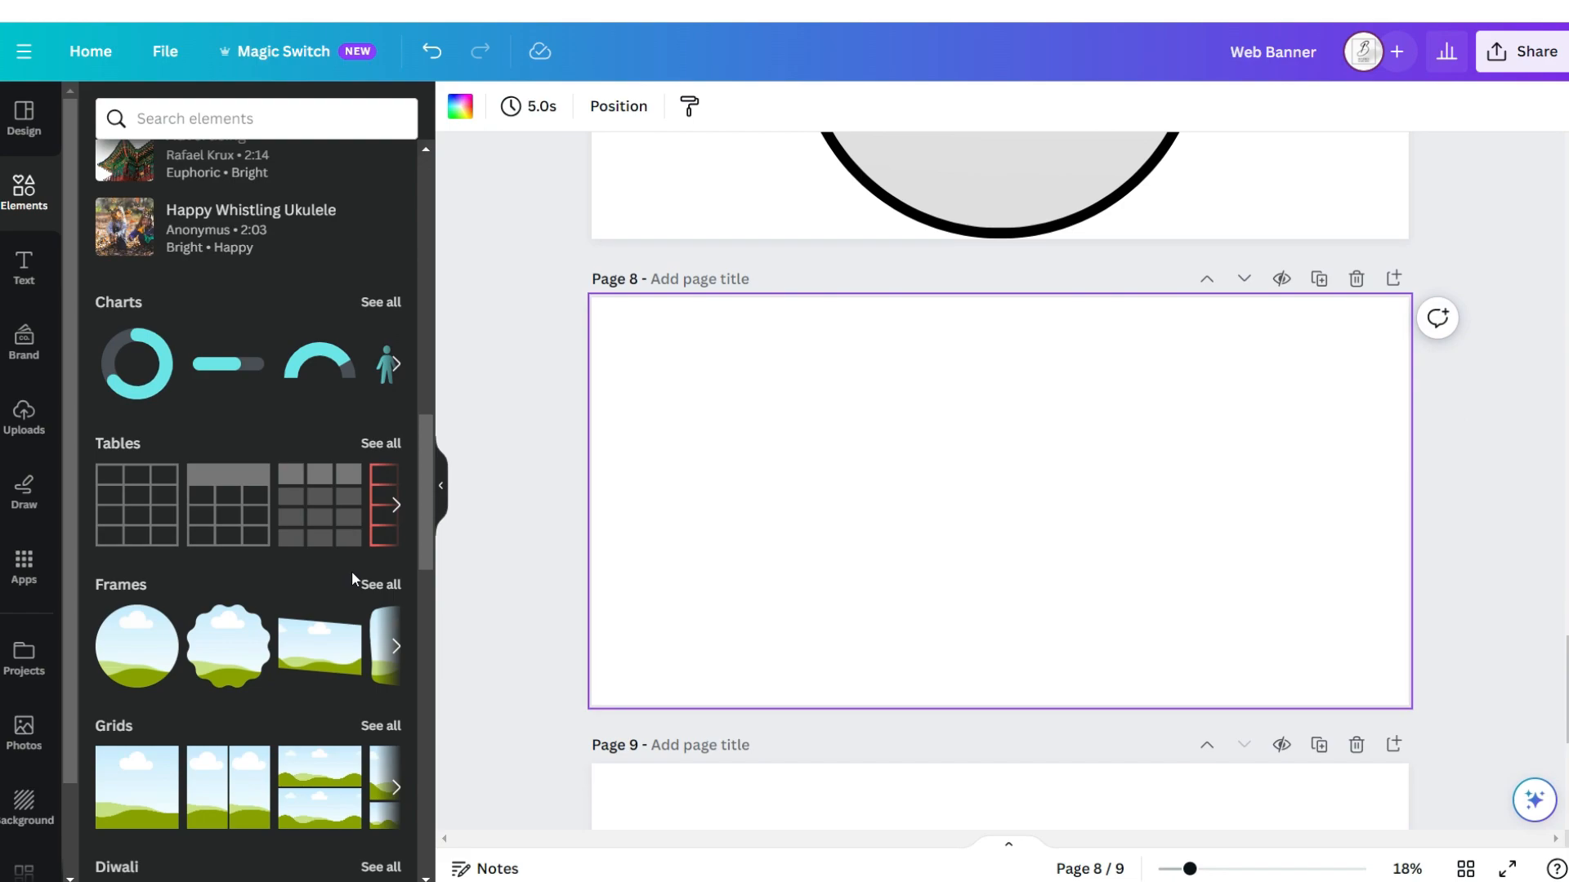
{"action": "left_click", "coordinate": [381, 584]}
{"action": "left_click", "coordinate": [152, 568]}
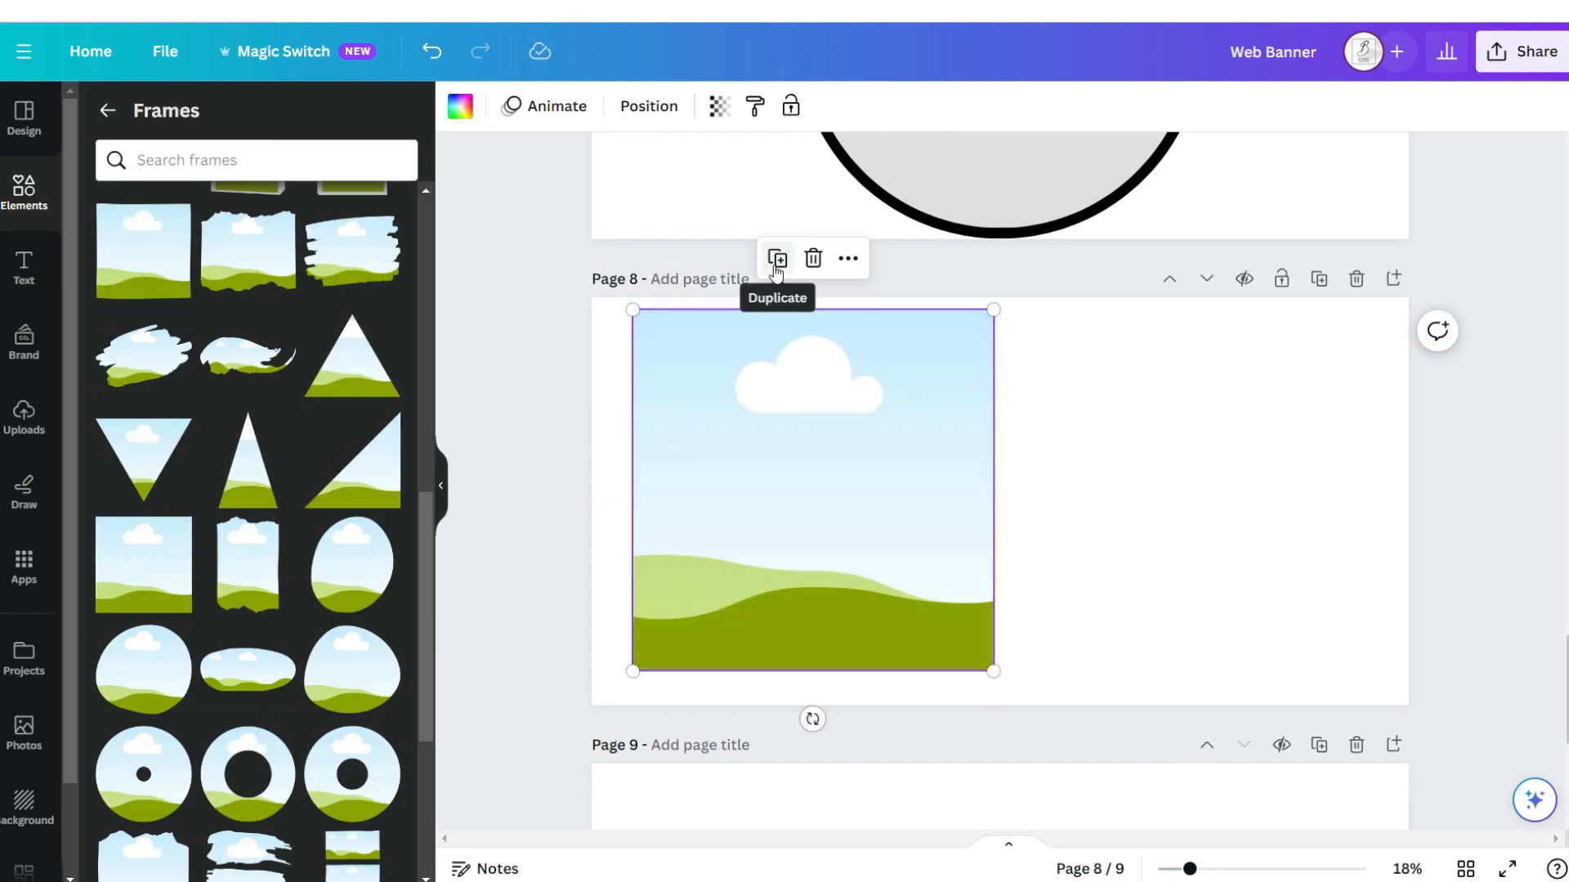
{"action": "left_click", "coordinate": [776, 260]}
Add uppercase "SHOP THE SALE!" text in Dream Avenue, size 268, across the page's upper edge and duplicate it along the lower edge.
{"action": "left_click", "coordinate": [24, 268]}
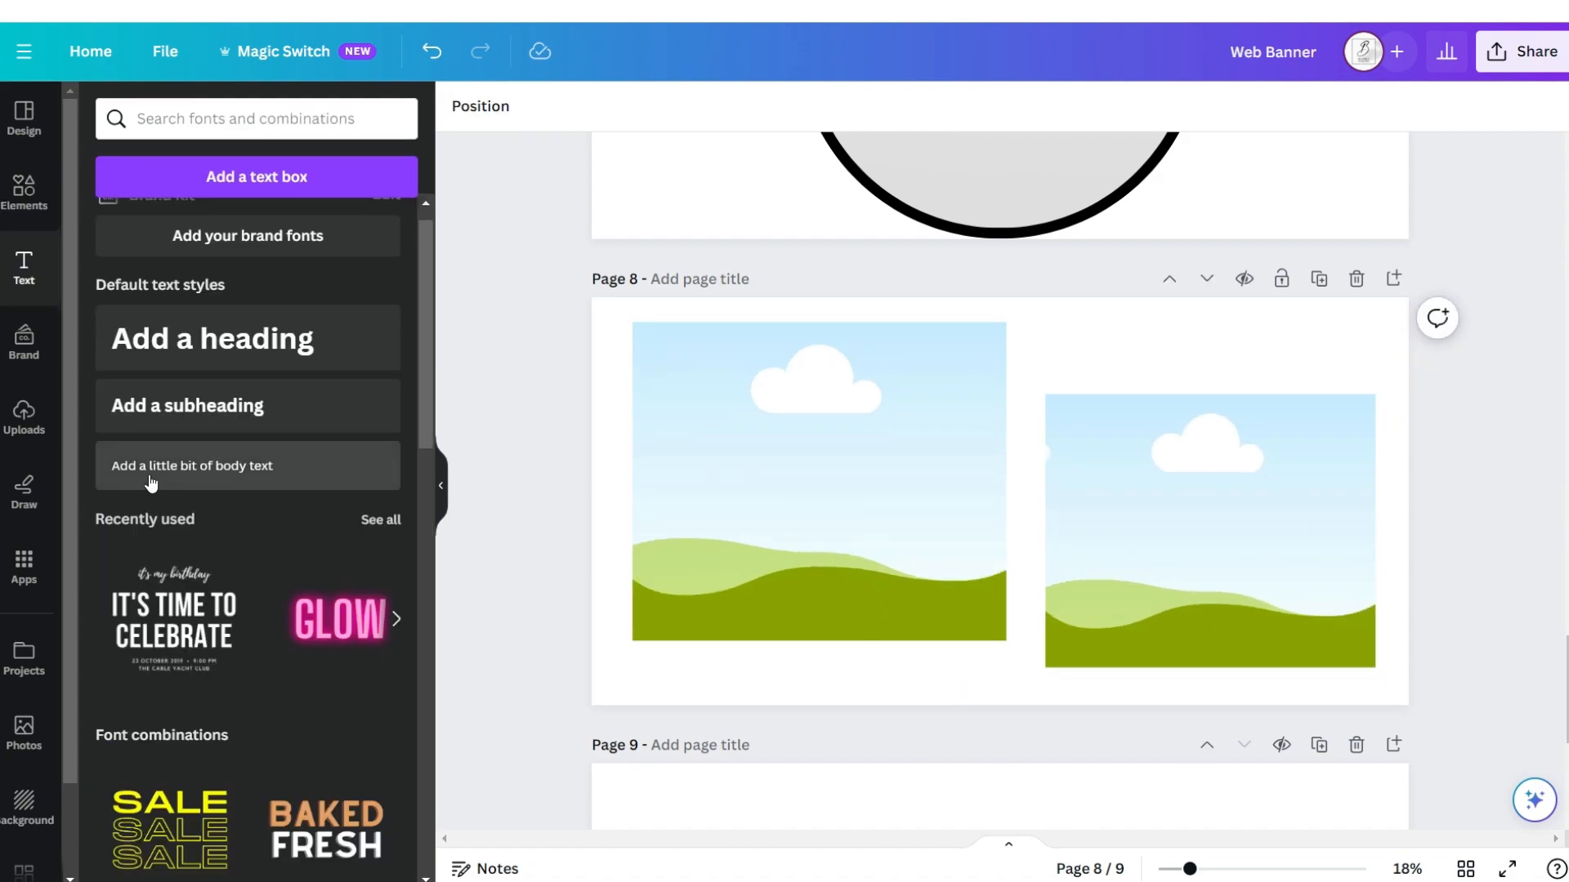
{"action": "left_click", "coordinate": [151, 483]}
{"action": "type", "text": "Shop The Sale"}
{"action": "left_click", "coordinate": [935, 106]}
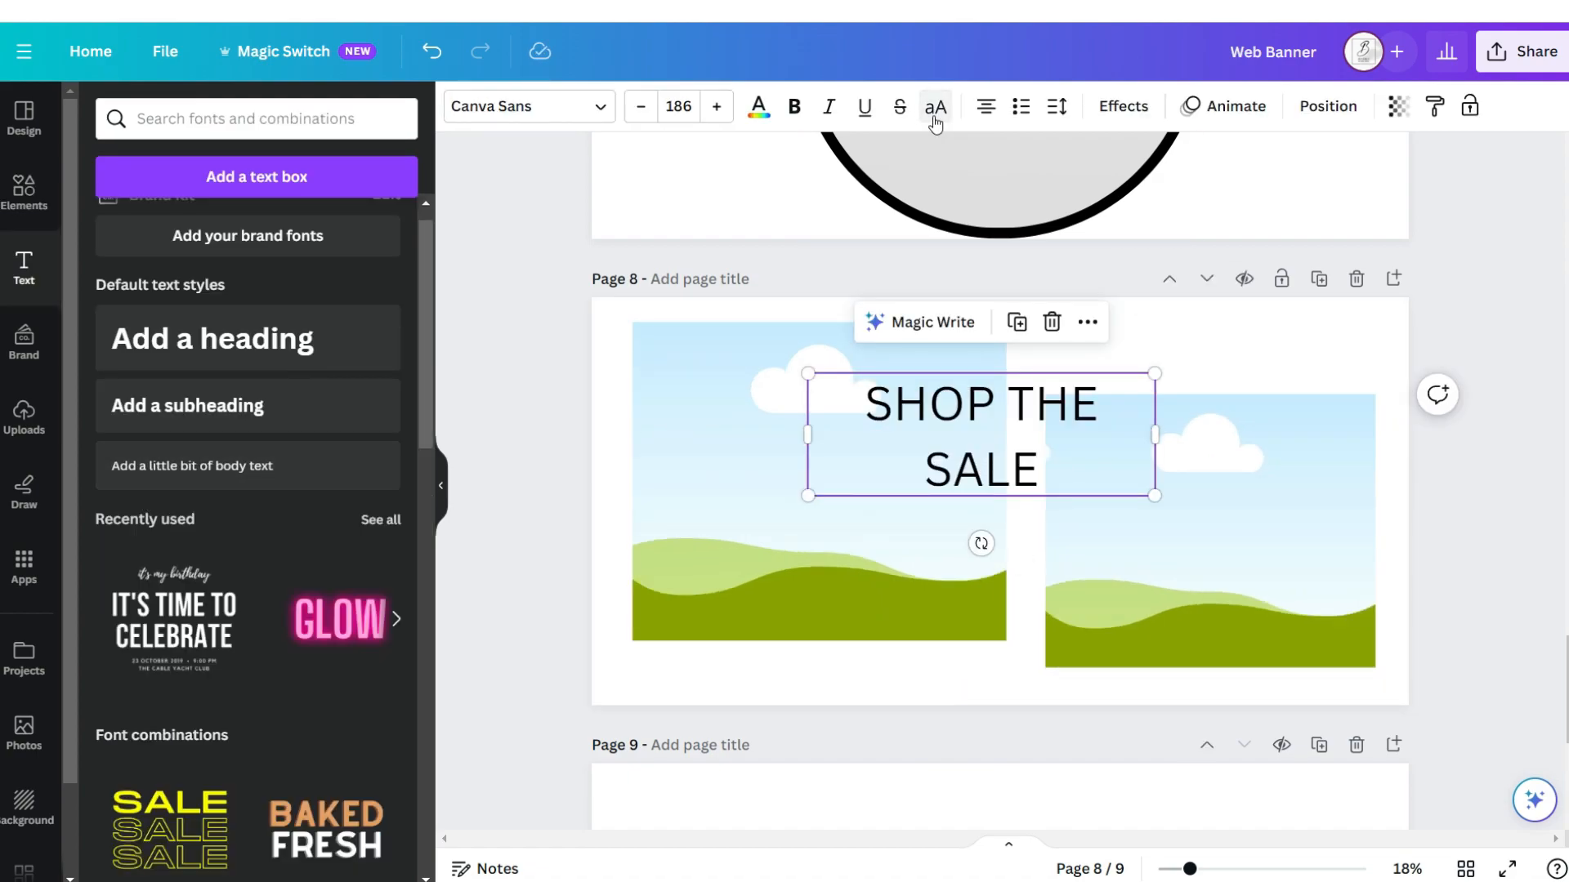
{"action": "left_click", "coordinate": [528, 106]}
{"action": "left_click", "coordinate": [277, 409]}
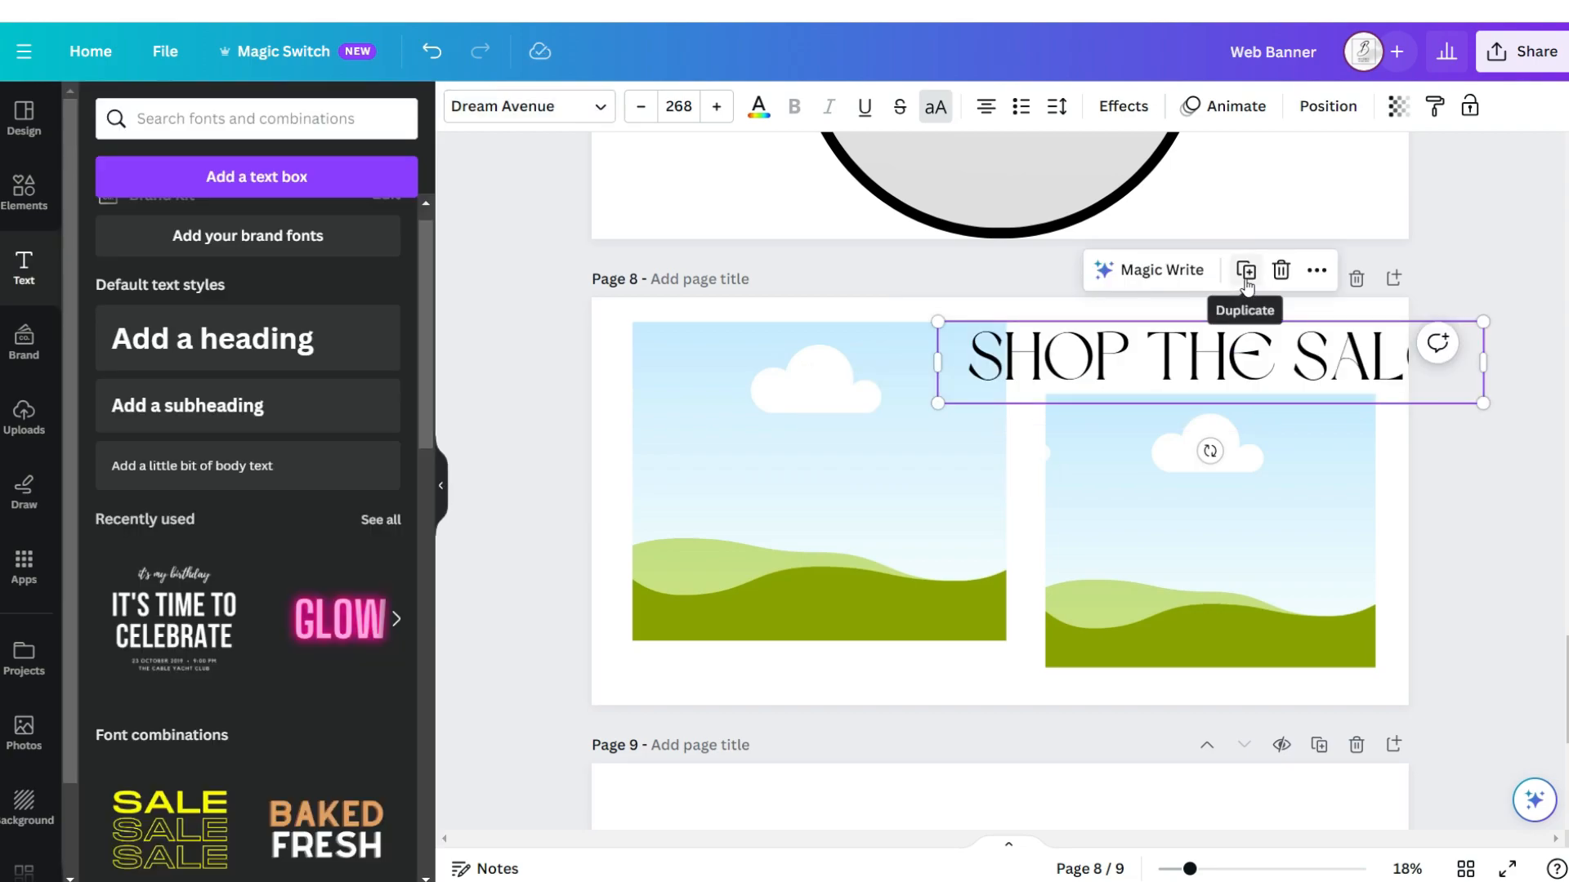
{"action": "left_click", "coordinate": [1243, 271]}
{"action": "left_click_drag", "start_coordinate": [1259, 360], "coordinate": [711, 614]}
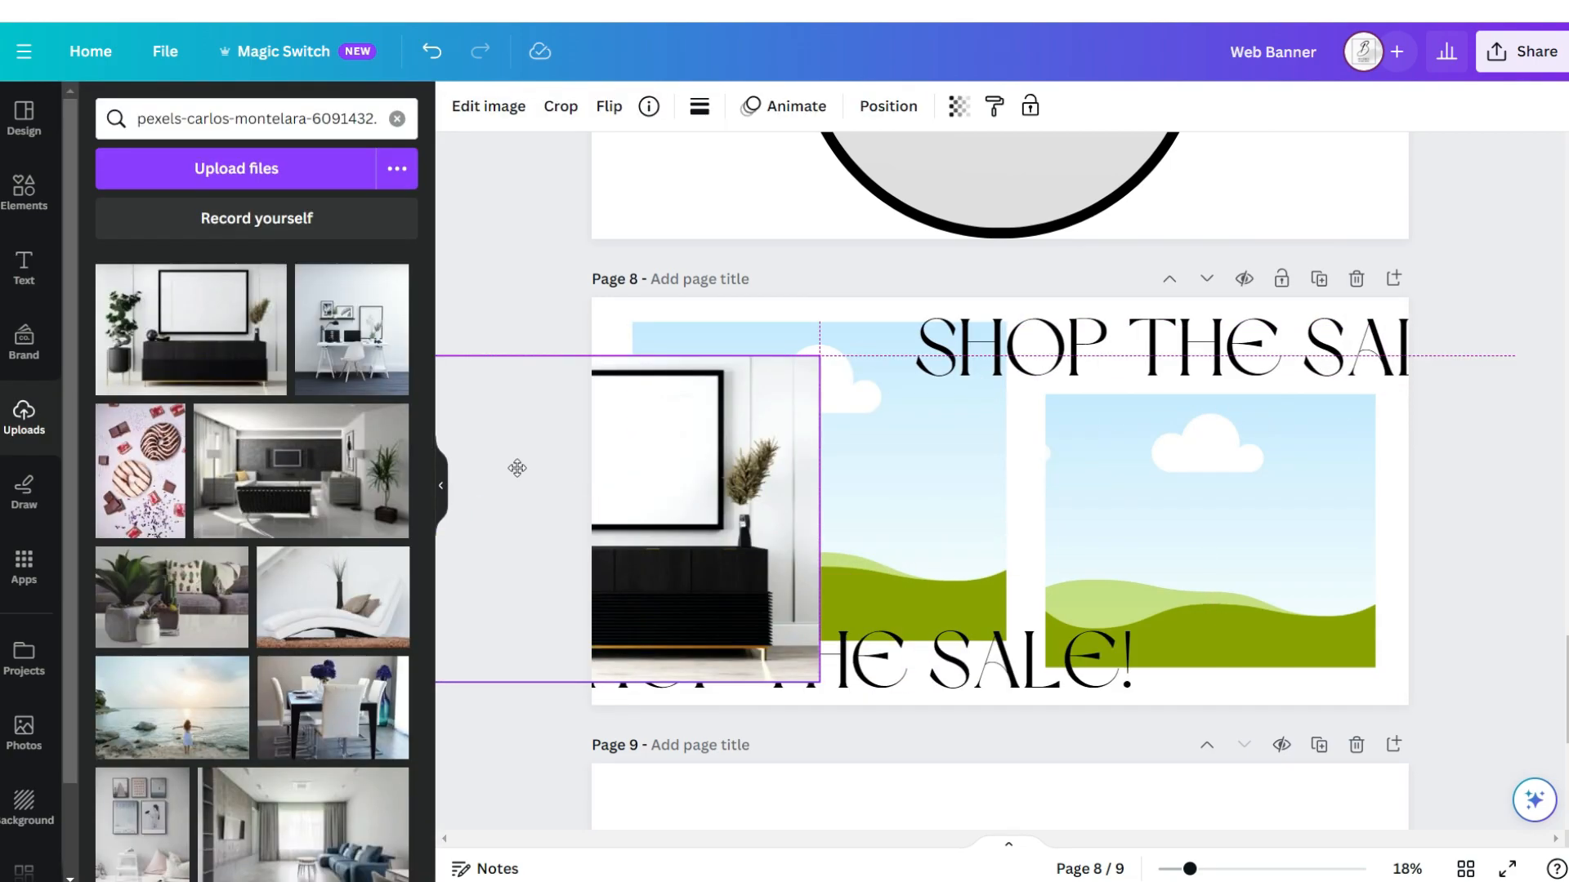
Fill the two frames with the black TV console and laptop photos, and download page 8 as a PNG.
{"action": "left_click_drag", "start_coordinate": [517, 468], "coordinate": [695, 445]}
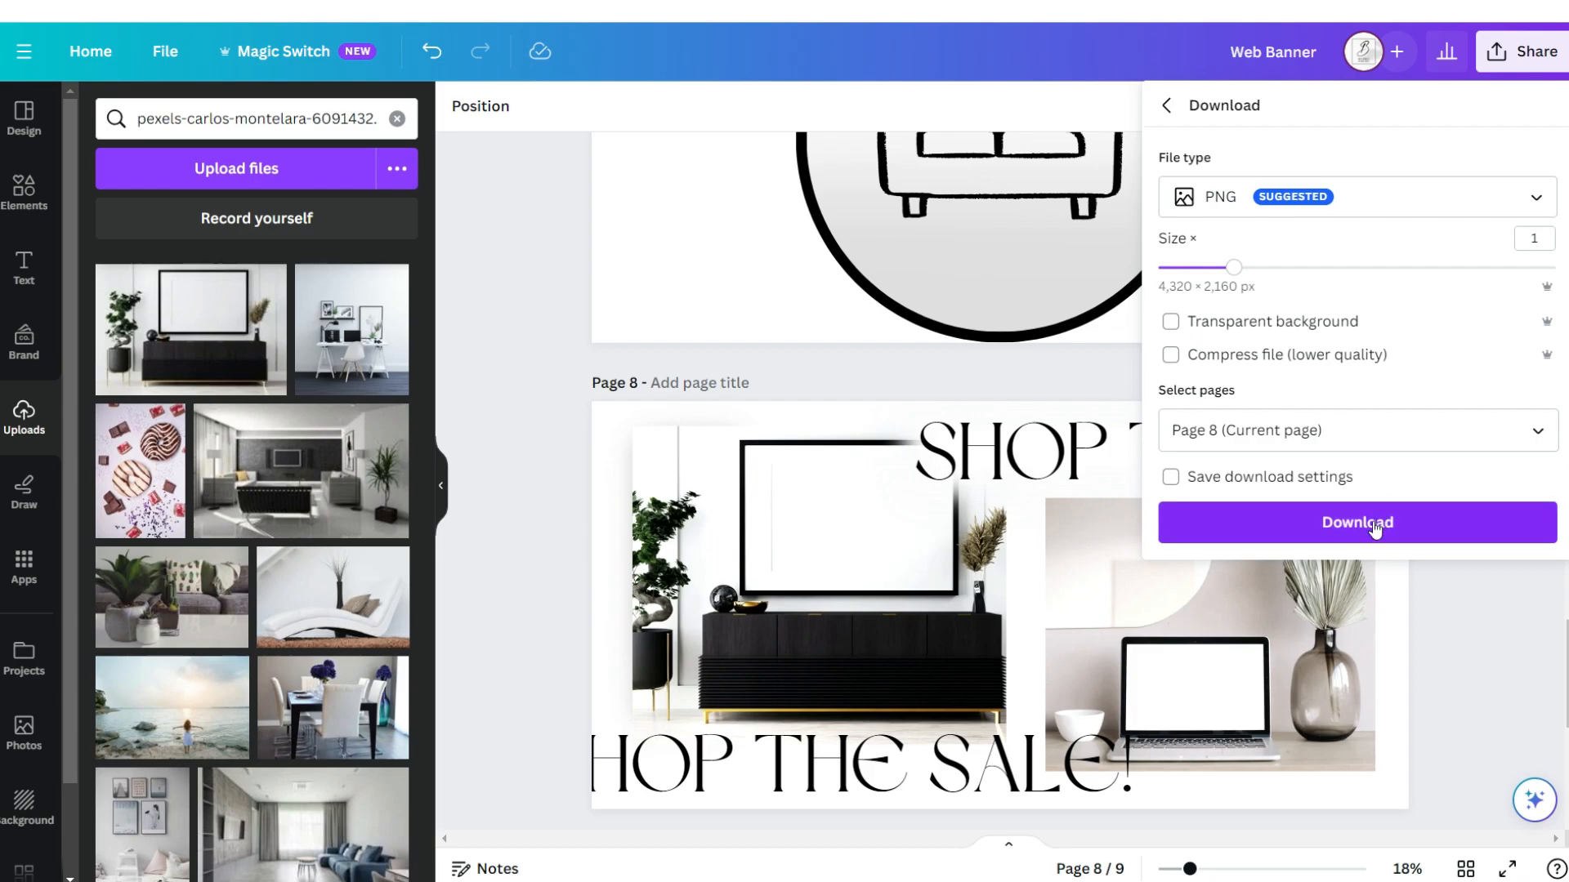
{"action": "left_click", "coordinate": [1375, 527]}
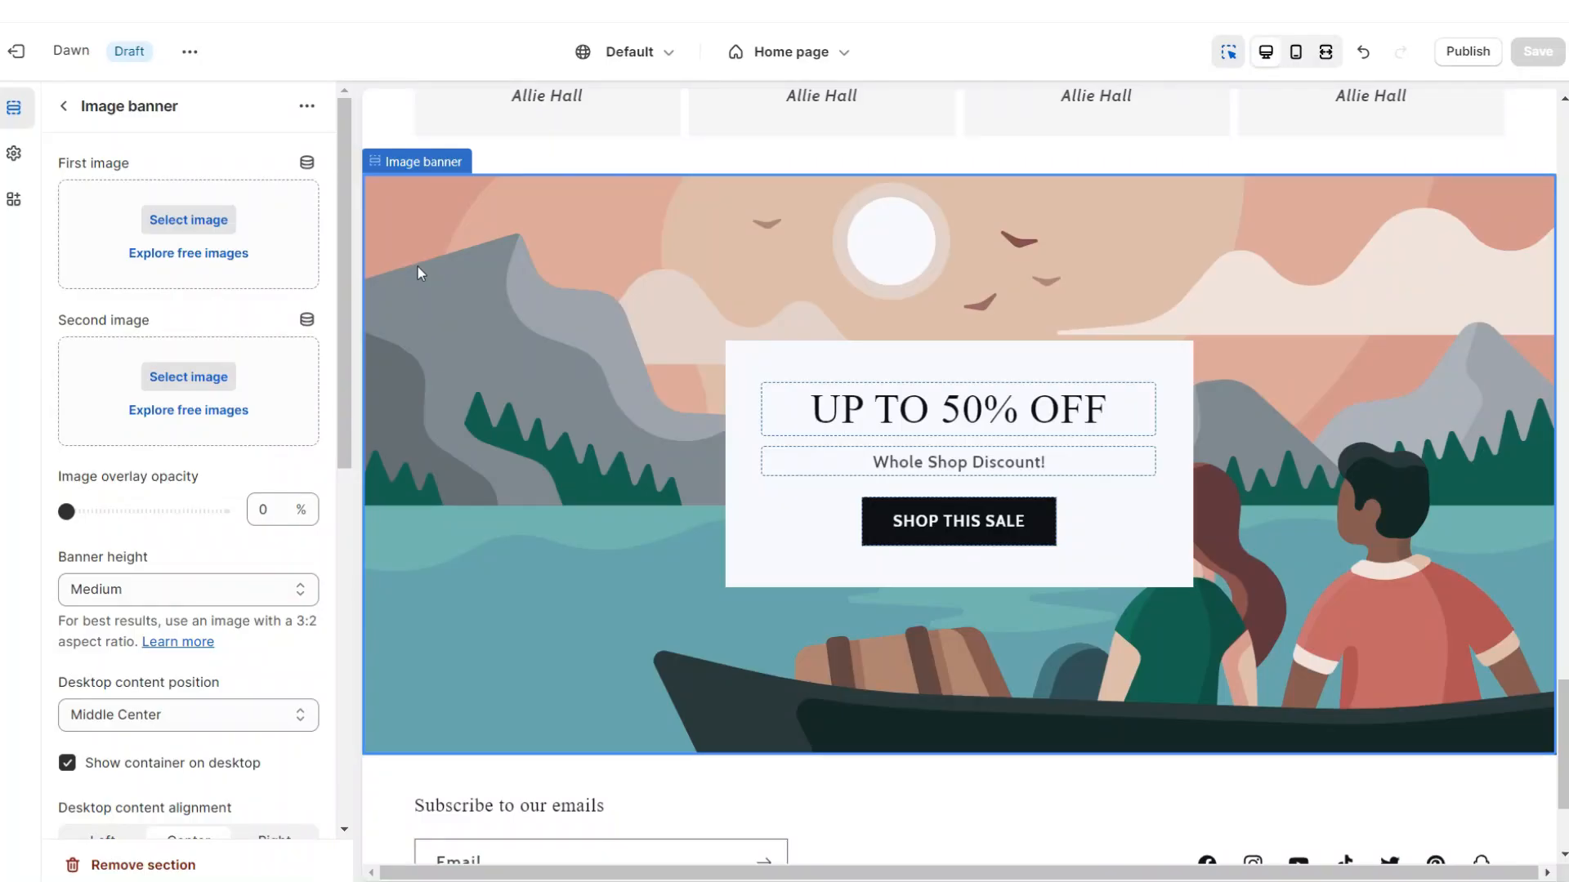
In the Shopify theme editor, assign the sale banner as the Image banner's first image and set Banner height to Adapt to first image.
{"action": "left_click", "coordinate": [189, 219]}
{"action": "left_click", "coordinate": [609, 433]}
{"action": "left_click", "coordinate": [1239, 787]}
{"action": "scroll", "coordinate": [164, 490], "scroll_direction": "down", "scroll_amount": 4}
{"action": "left_click", "coordinate": [119, 455]}
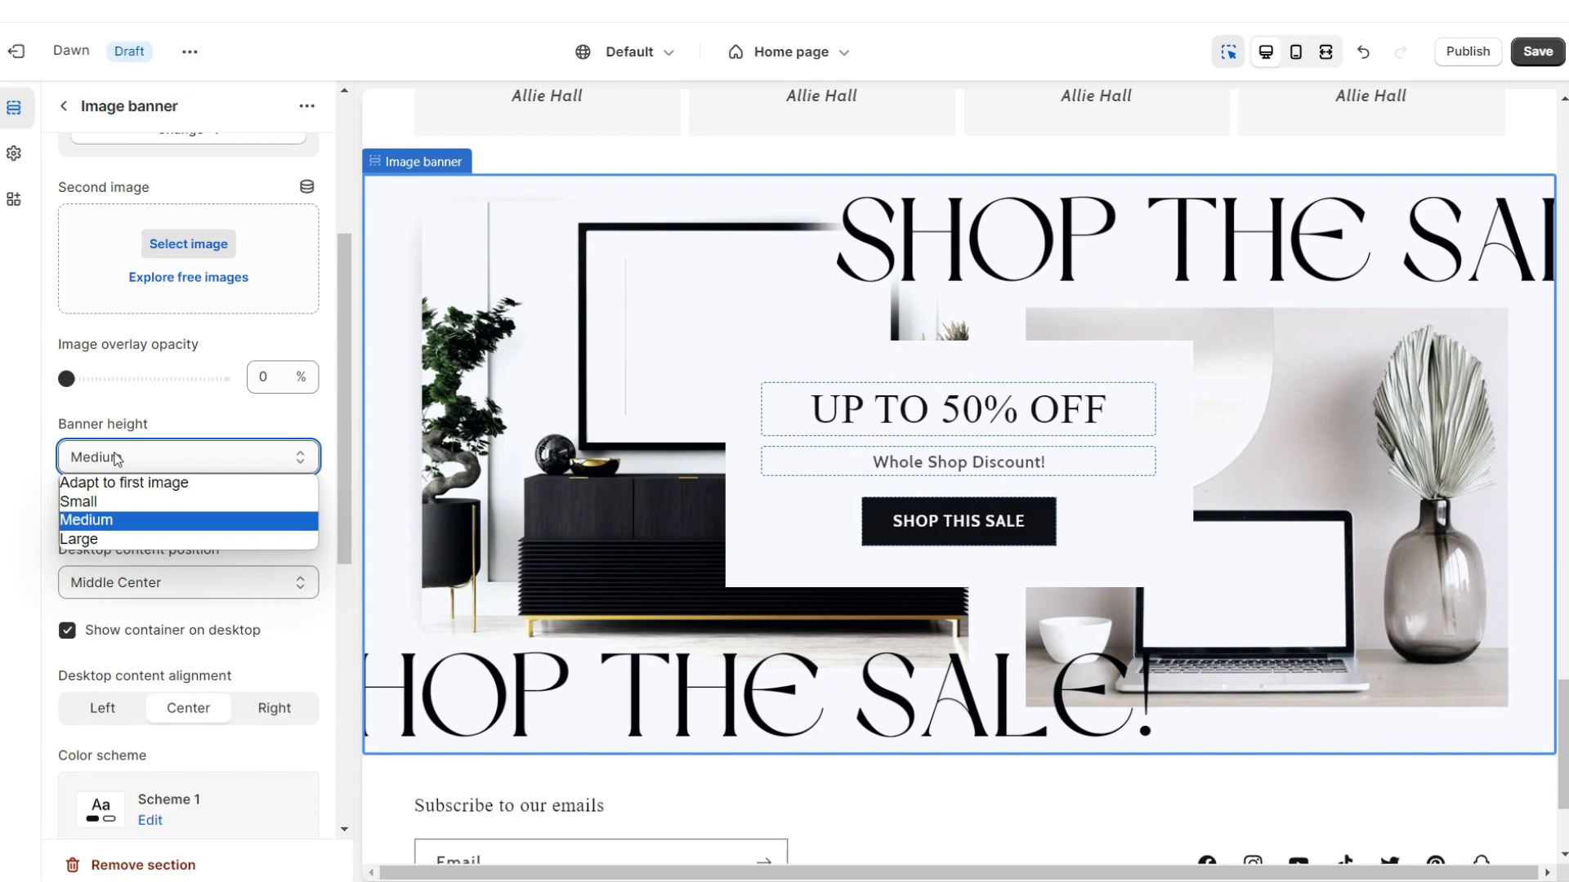
{"action": "left_click", "coordinate": [115, 481]}
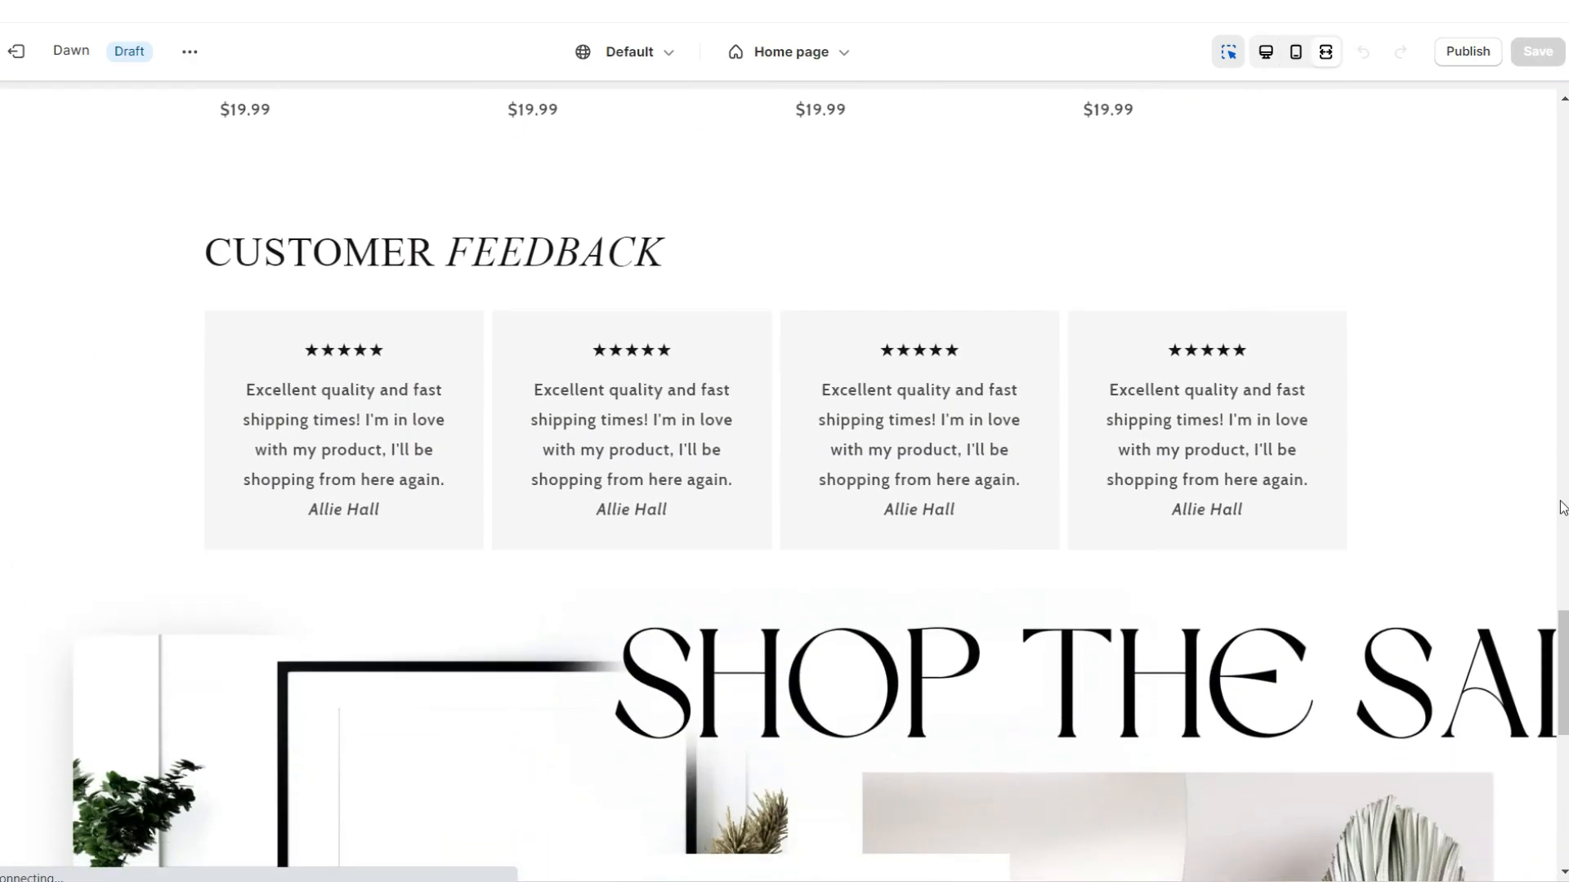
{"action": "scroll", "coordinate": [1562, 508], "scroll_direction": "down", "scroll_amount": 6}
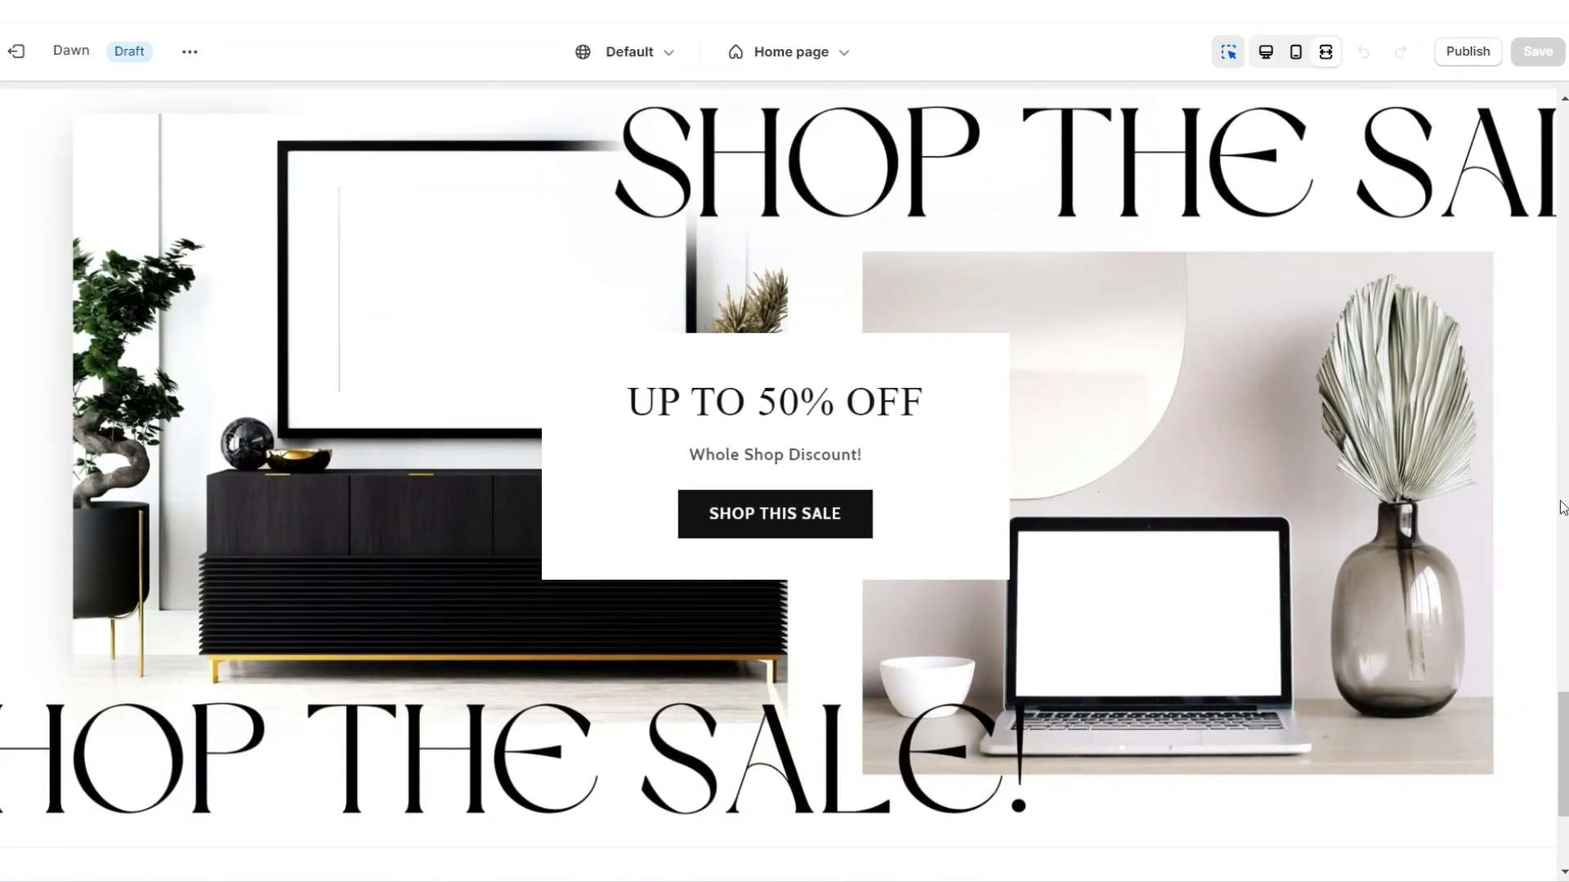
{"action": "scroll", "coordinate": [1562, 508], "scroll_direction": "up", "scroll_amount": 3}
{"action": "scroll", "coordinate": [1562, 508], "scroll_direction": "up", "scroll_amount": 2}
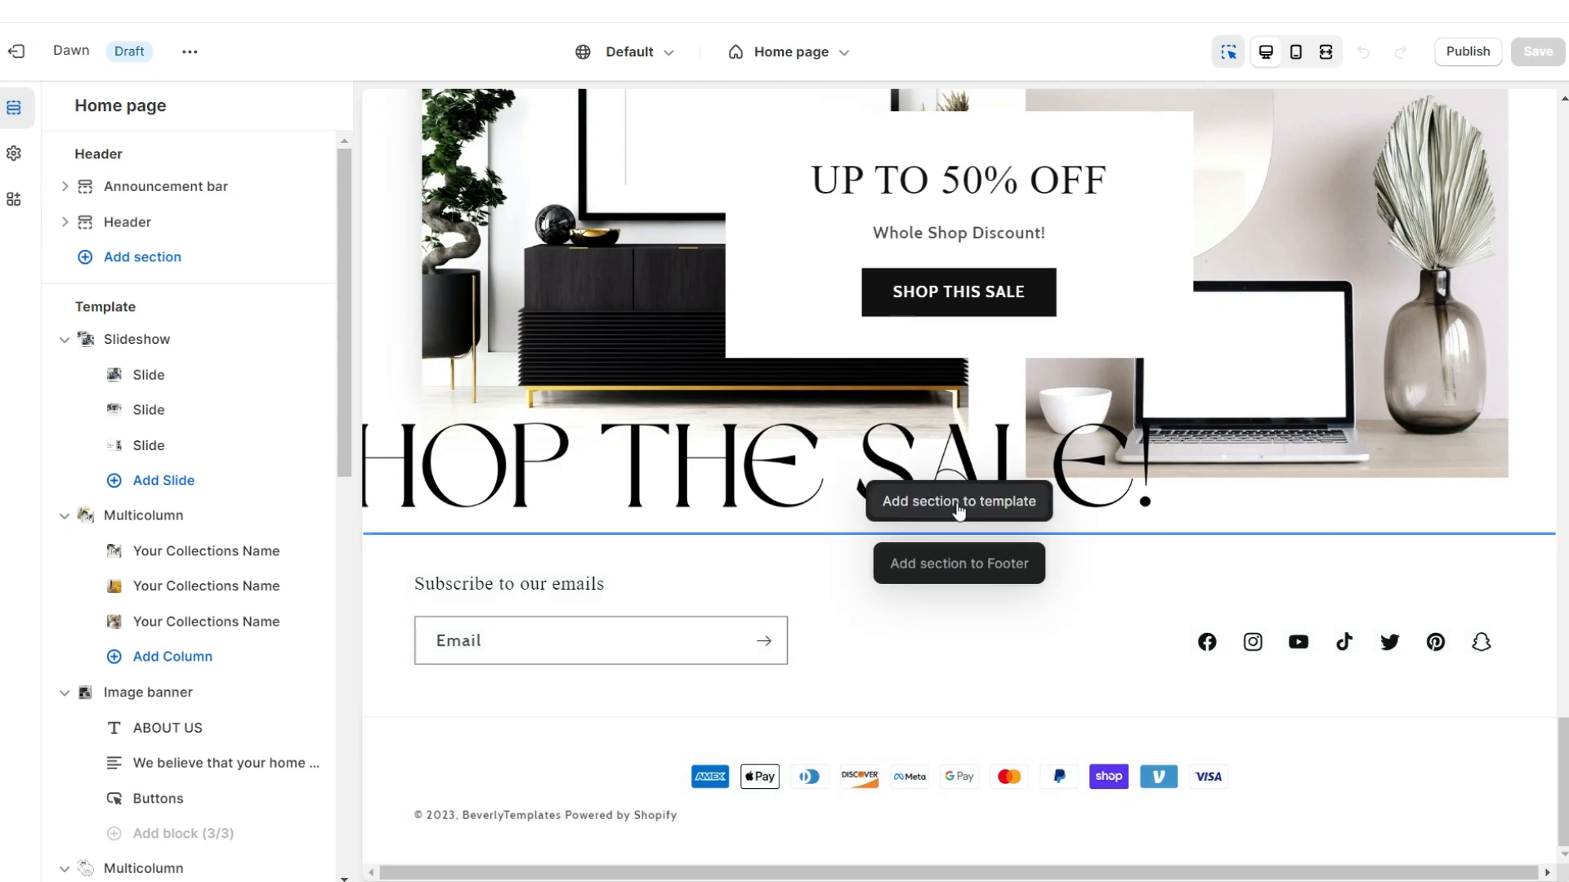
Add an Email signup section to the template with a Small heading reading "GET 10% OFF WHEN YOU SUBSCRIBE TO OUR EMAIL".
{"action": "left_click", "coordinate": [957, 502]}
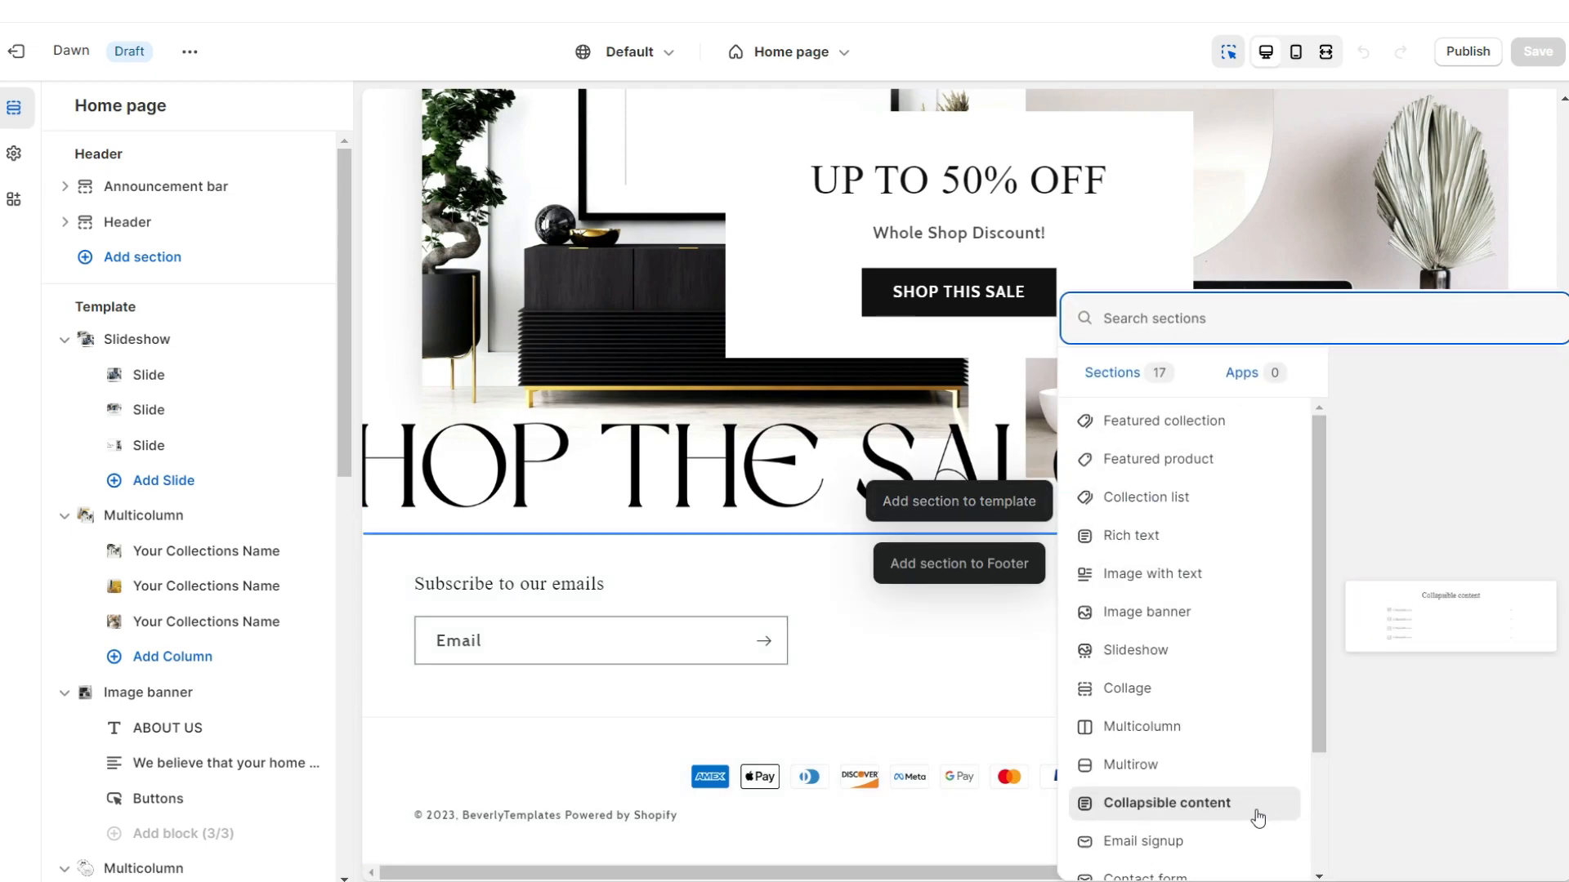
{"action": "left_click", "coordinate": [1142, 841]}
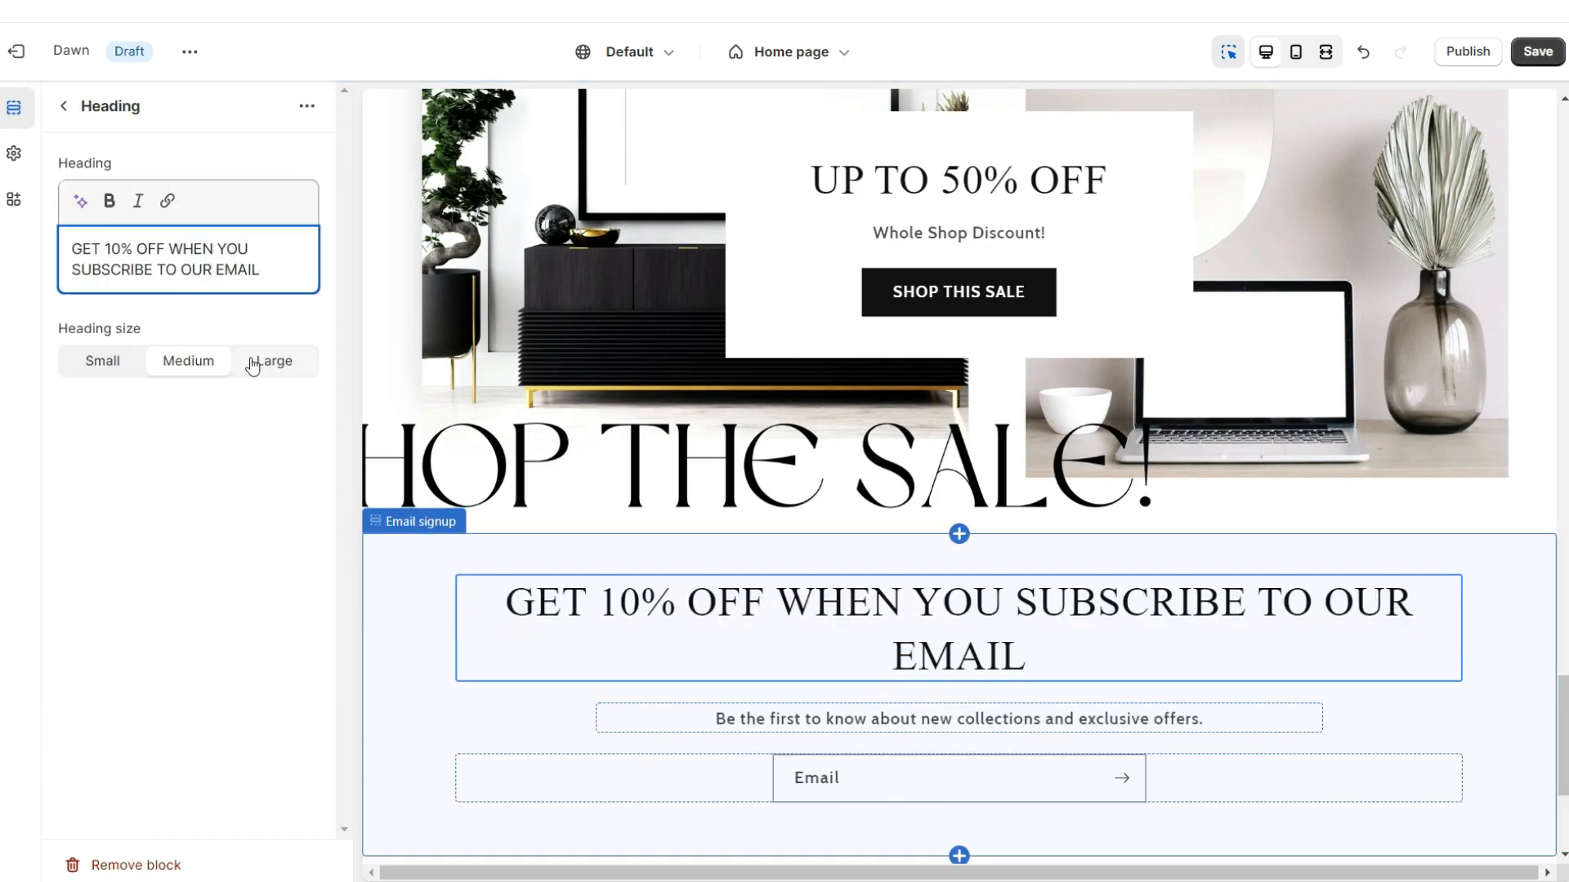
{"action": "left_click", "coordinate": [105, 365]}
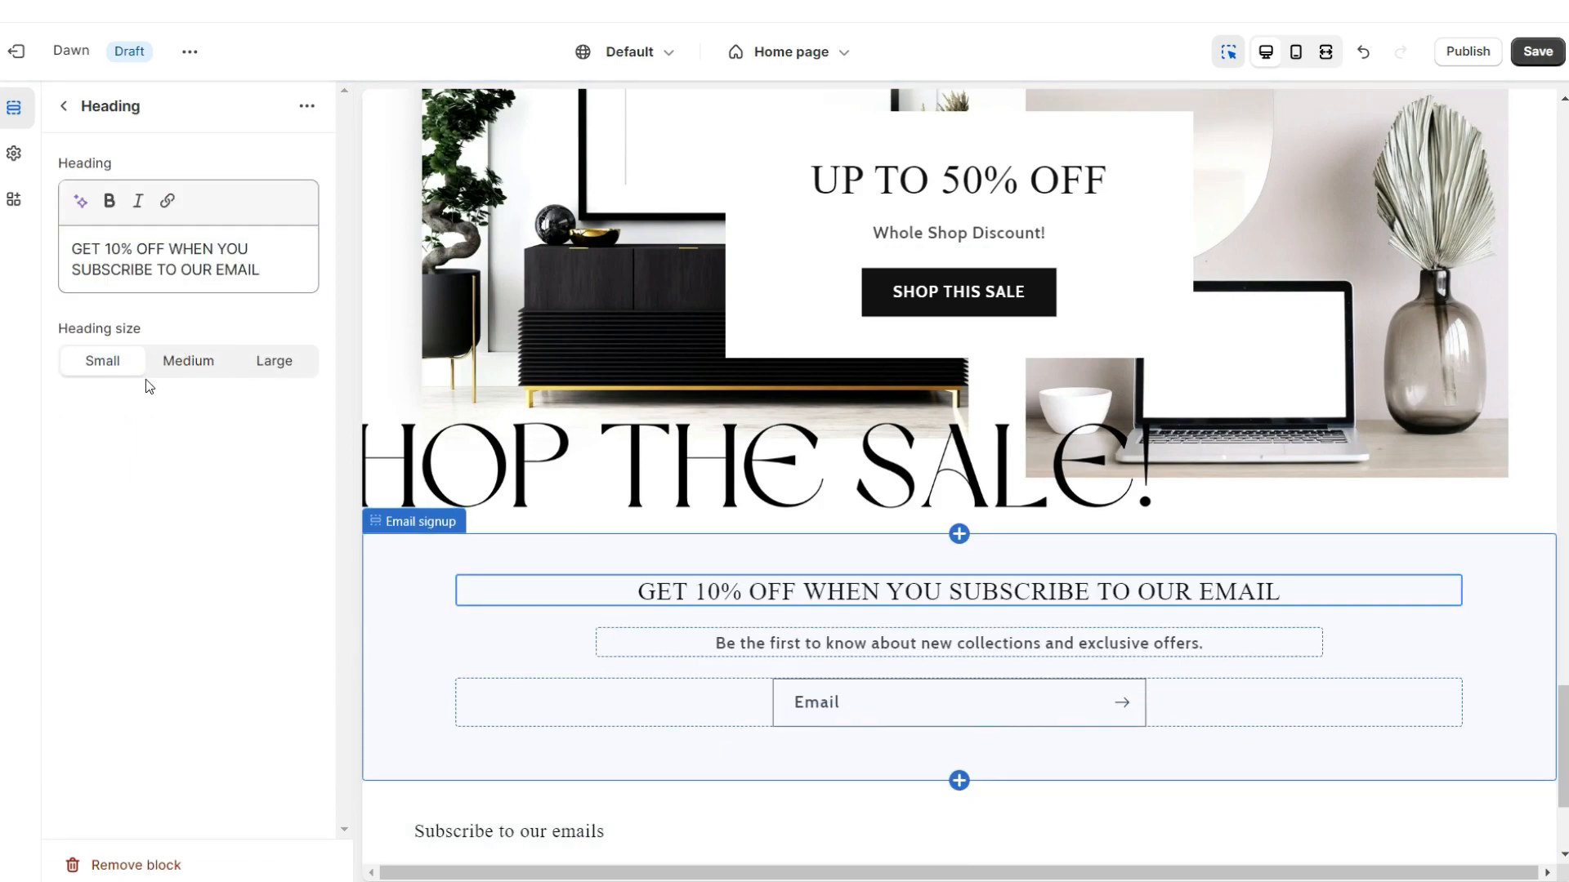
Apply Scheme 2 to the Email signup section and open that scheme's color settings in the theme settings.
{"action": "left_click", "coordinate": [283, 272]}
{"action": "left_click", "coordinate": [204, 373]}
{"action": "left_click", "coordinate": [174, 341]}
{"action": "left_click", "coordinate": [185, 208]}
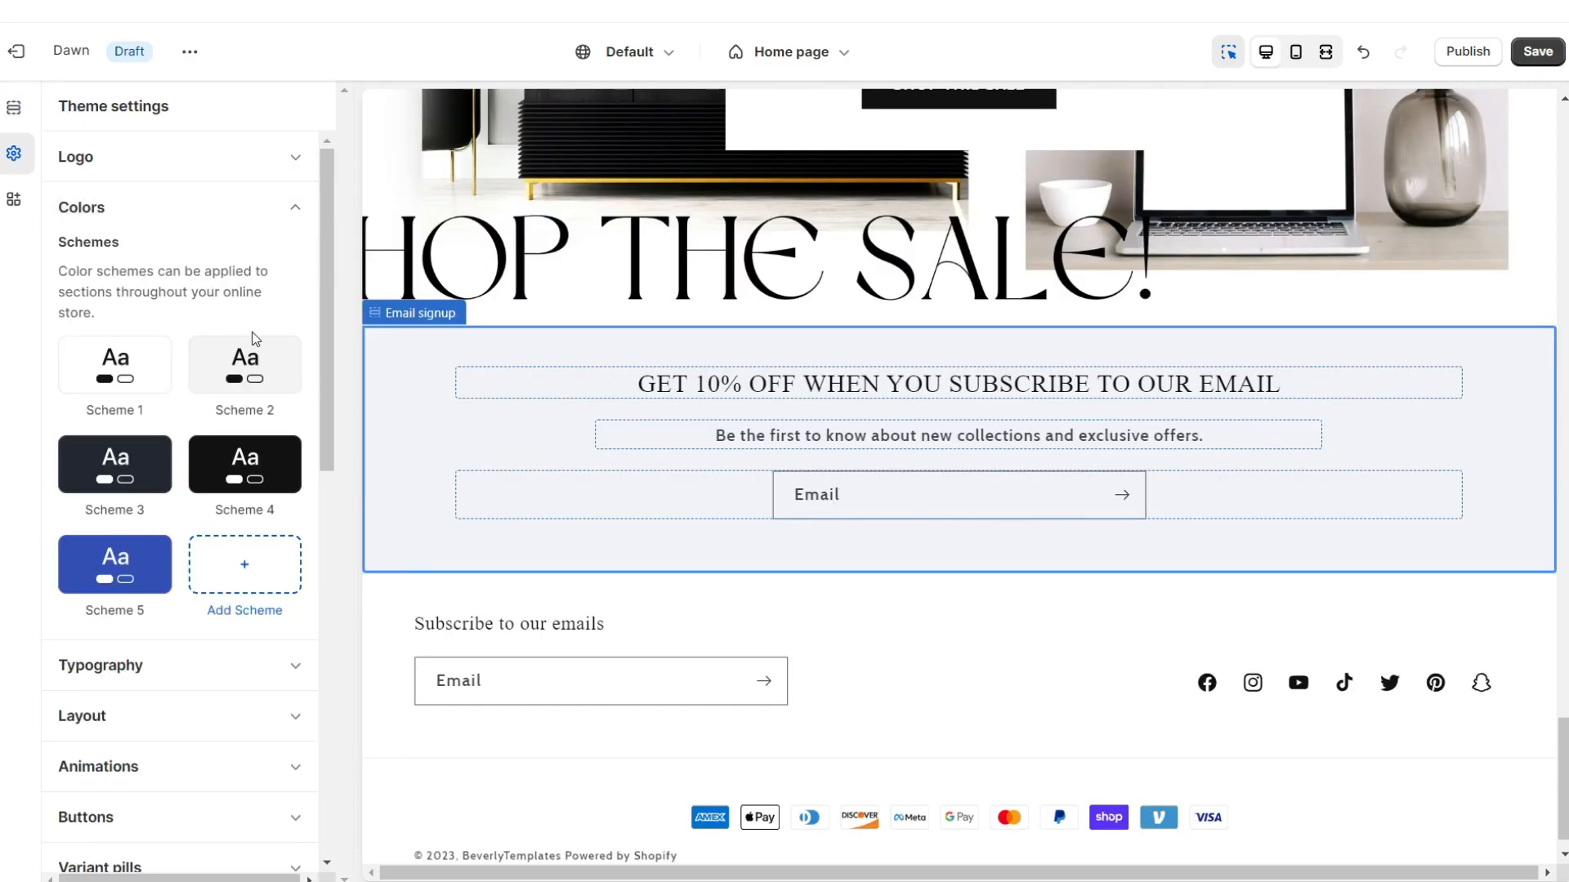
{"action": "left_click", "coordinate": [253, 359]}
{"action": "left_click", "coordinate": [82, 321]}
{"action": "left_click", "coordinate": [71, 365]}
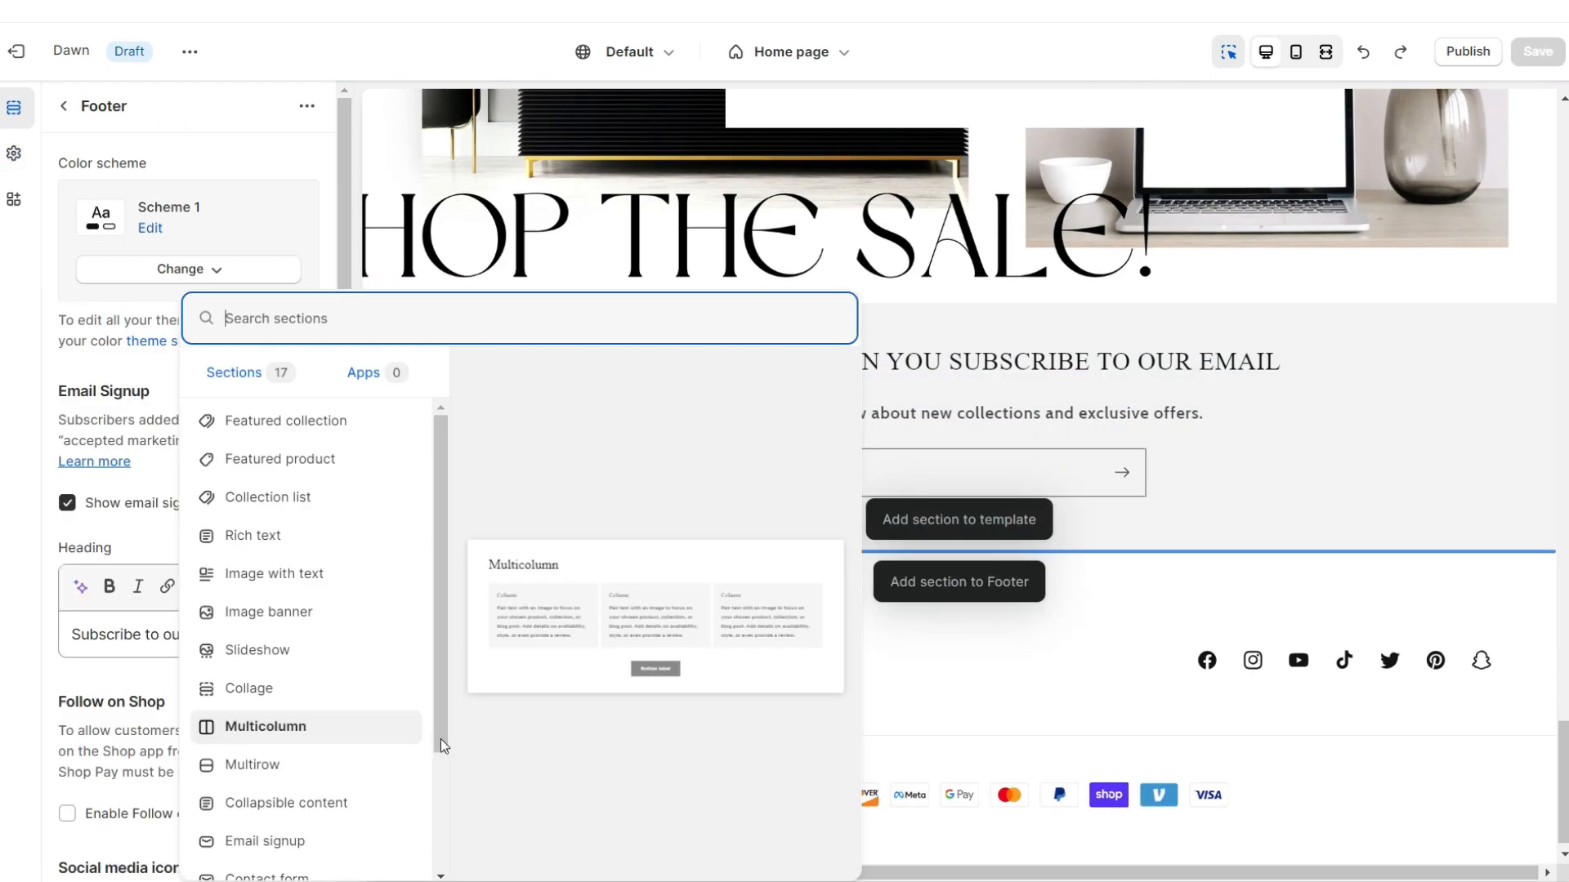
Add a Multirow section to the template below the email signup and remove its third row.
{"action": "left_click", "coordinate": [398, 772]}
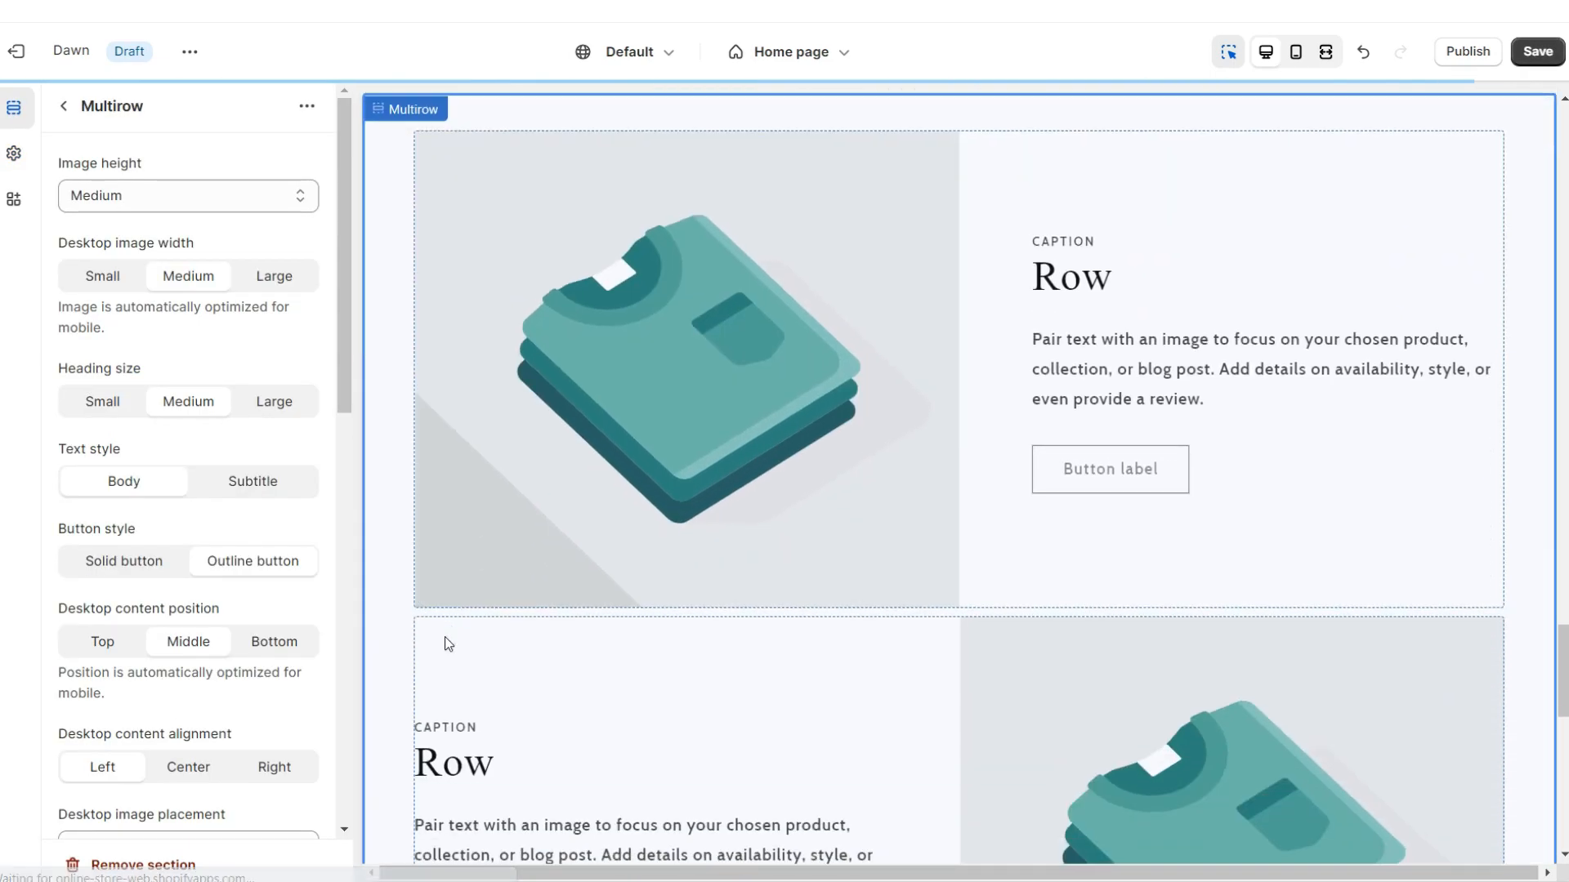
{"action": "scroll", "coordinate": [491, 572], "scroll_direction": "down", "scroll_amount": 8}
{"action": "left_click", "coordinate": [563, 494]}
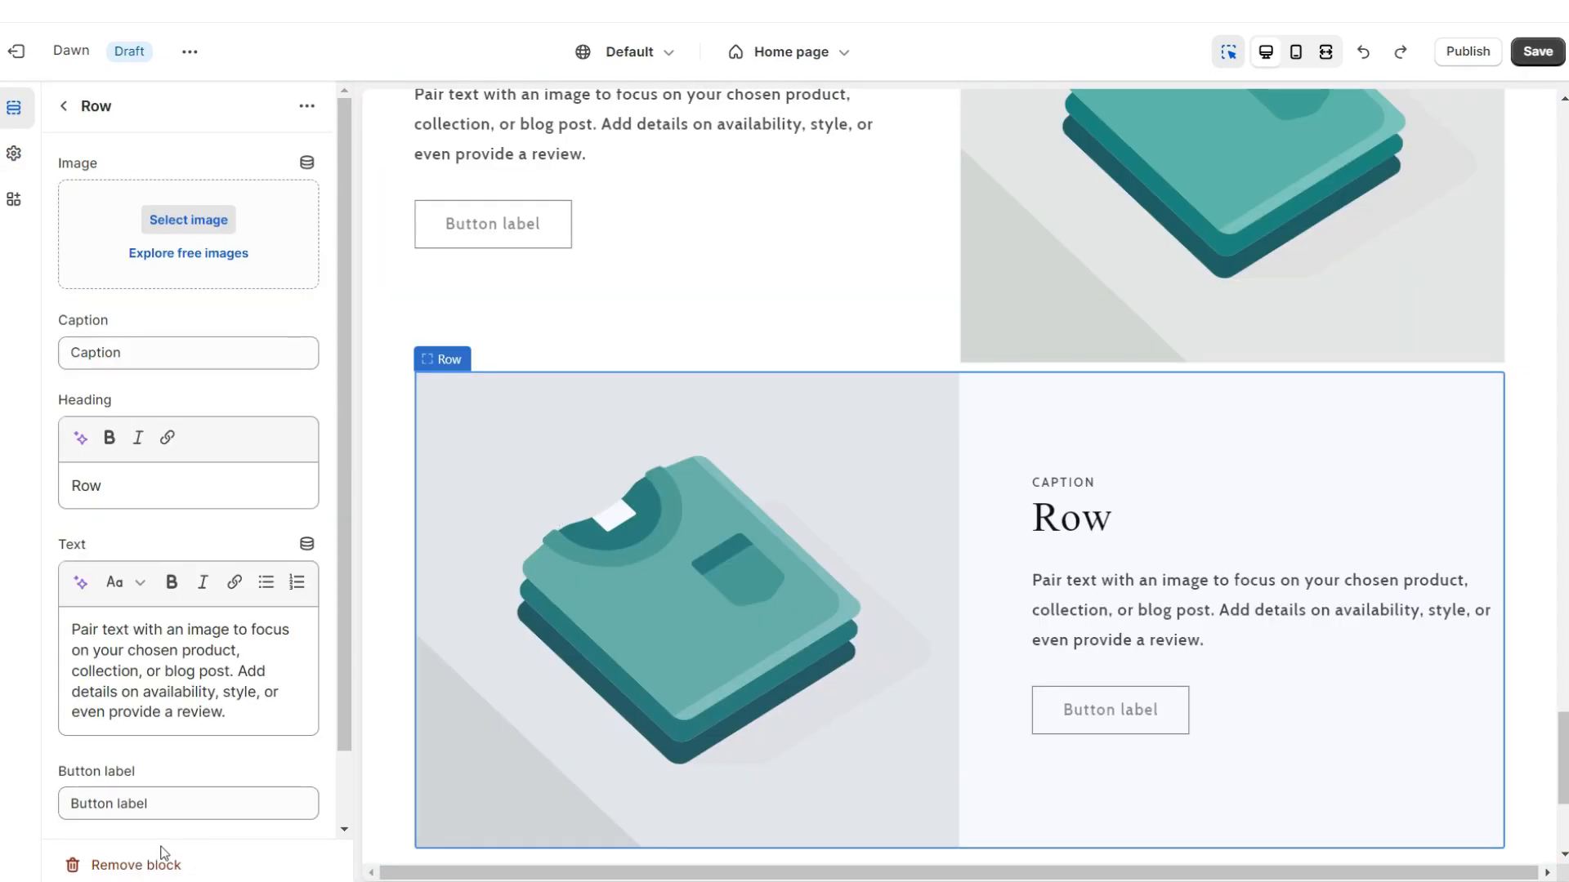
{"action": "left_click", "coordinate": [136, 864]}
Set the heading of both rows to "BLOG POST ✦" and their button label to "SEE POST".
{"action": "scroll", "coordinate": [613, 655], "scroll_direction": "down", "scroll_amount": 5}
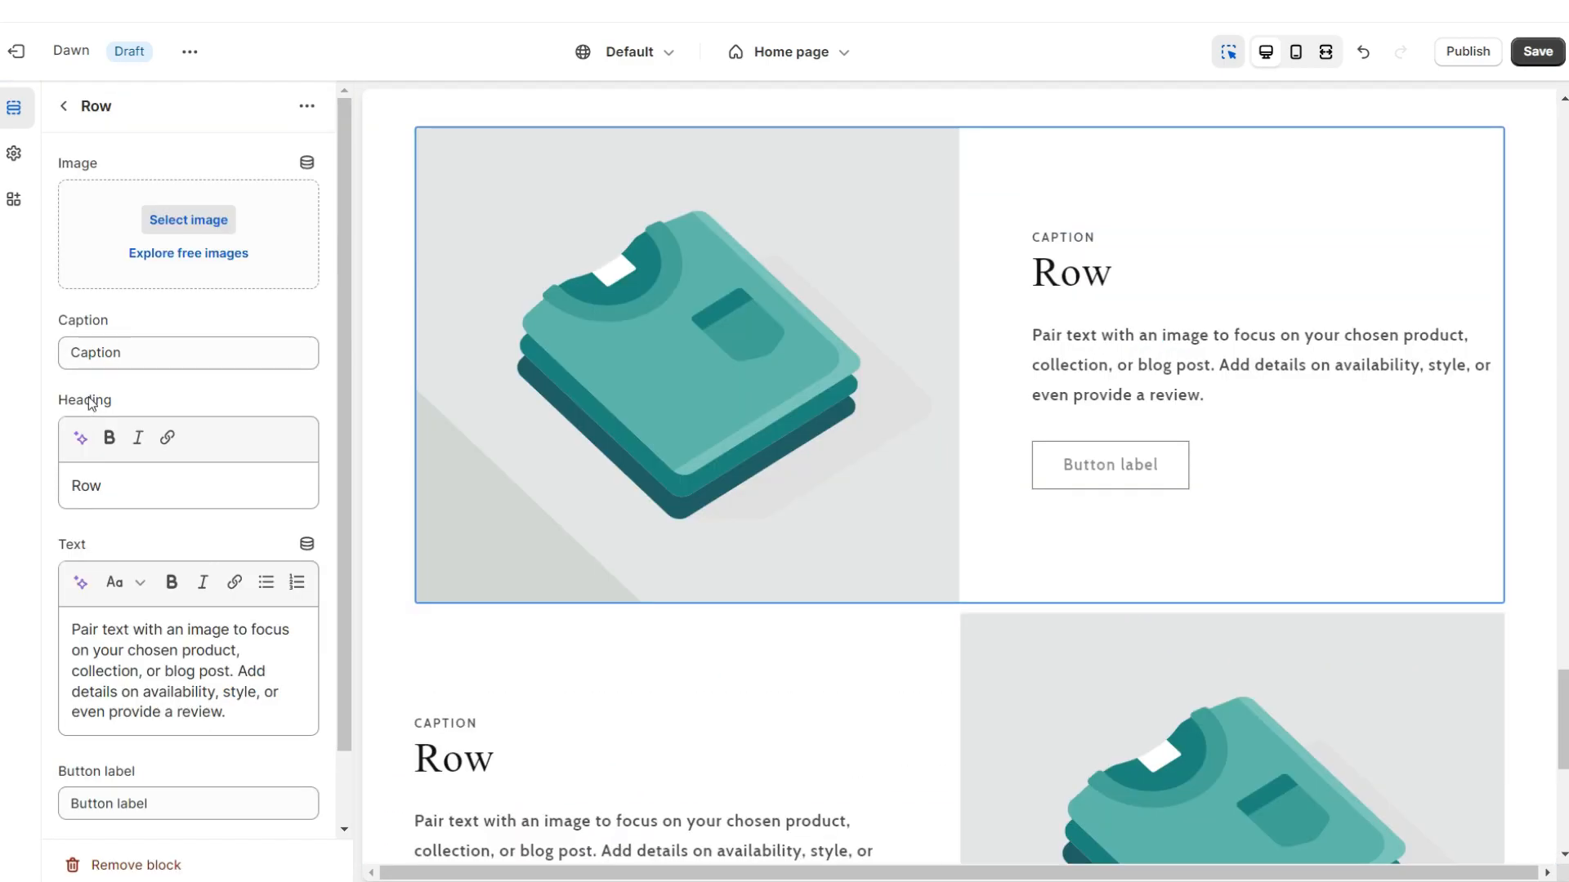
{"action": "right_click", "coordinate": [106, 482]}
{"action": "left_click", "coordinate": [179, 585]}
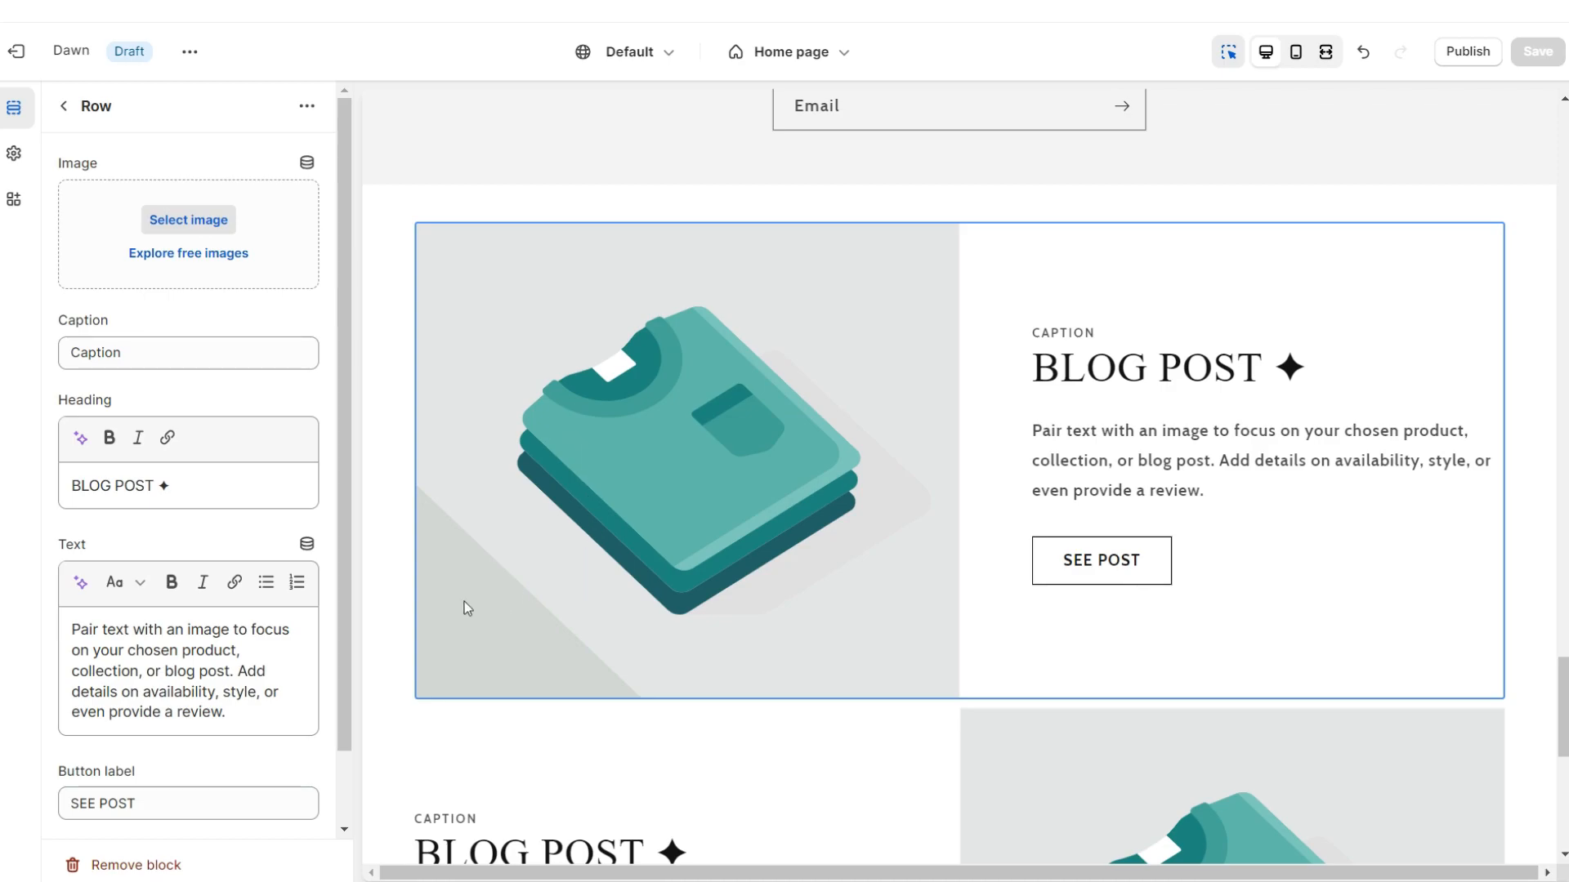
Assign the ex_files_24 living room image to the first blog row and the ex_files_25 plant image to the second.
{"action": "left_click", "coordinate": [189, 219]}
{"action": "left_click", "coordinate": [753, 430]}
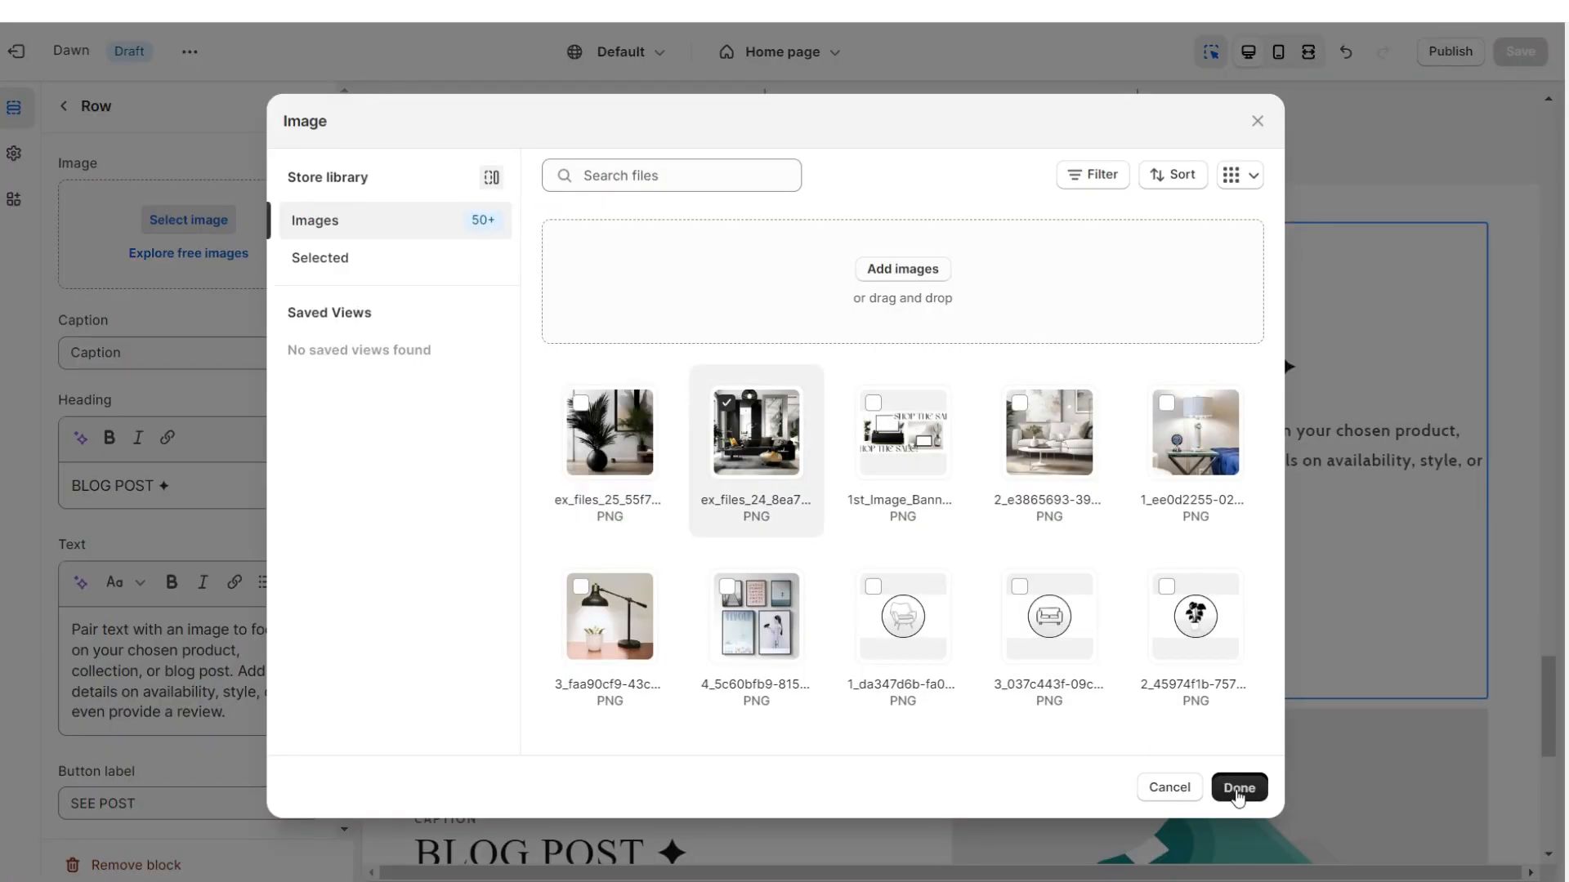
{"action": "left_click", "coordinate": [1240, 785]}
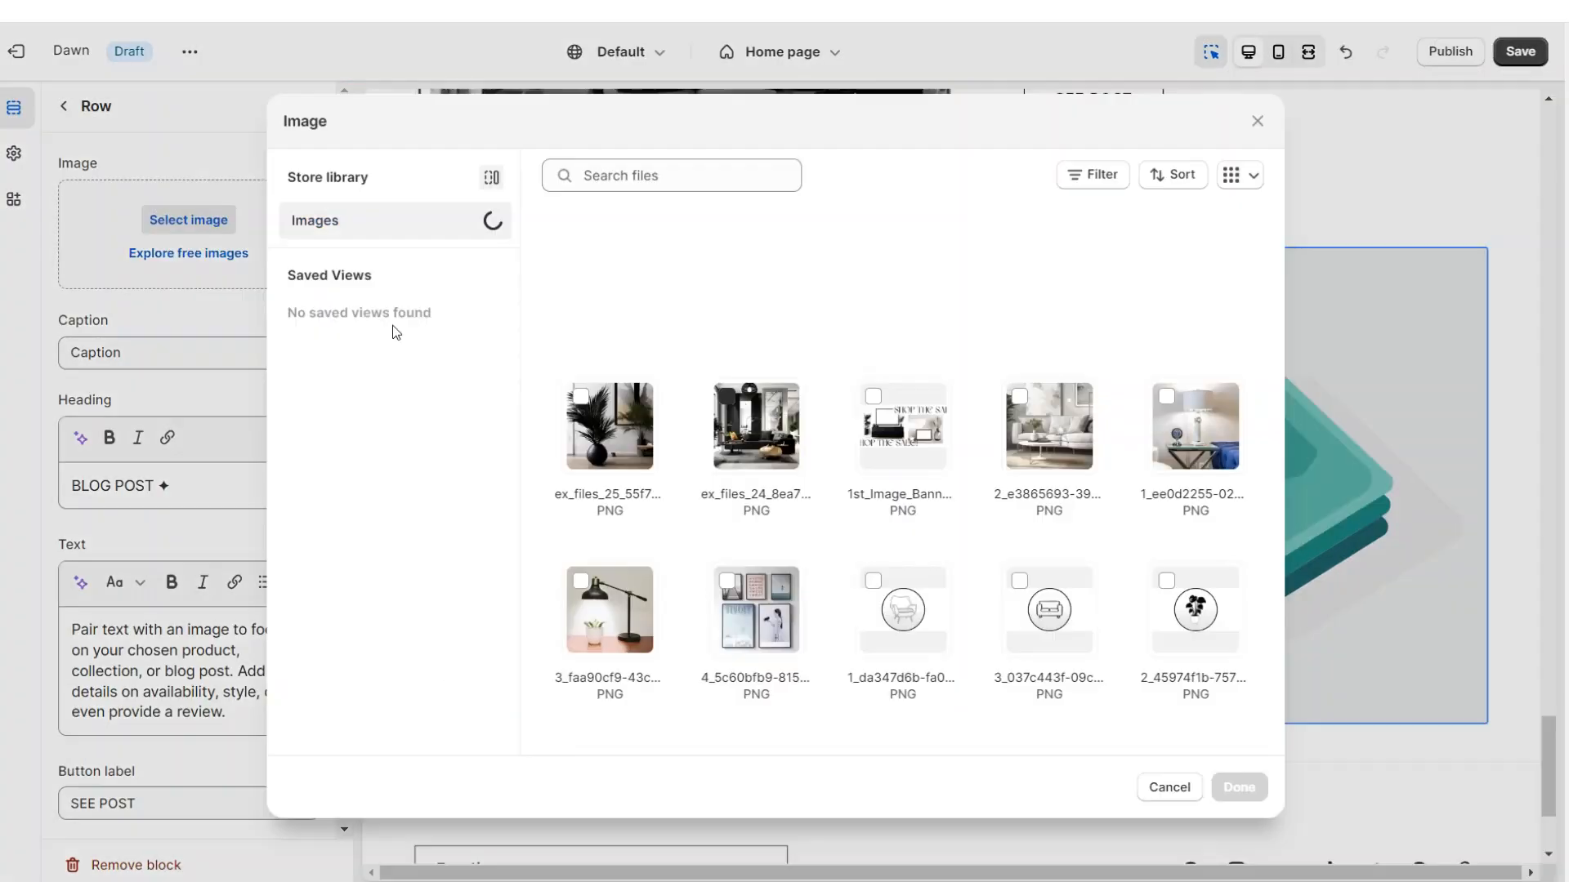
{"action": "left_click", "coordinate": [609, 426]}
{"action": "left_click", "coordinate": [1239, 787]}
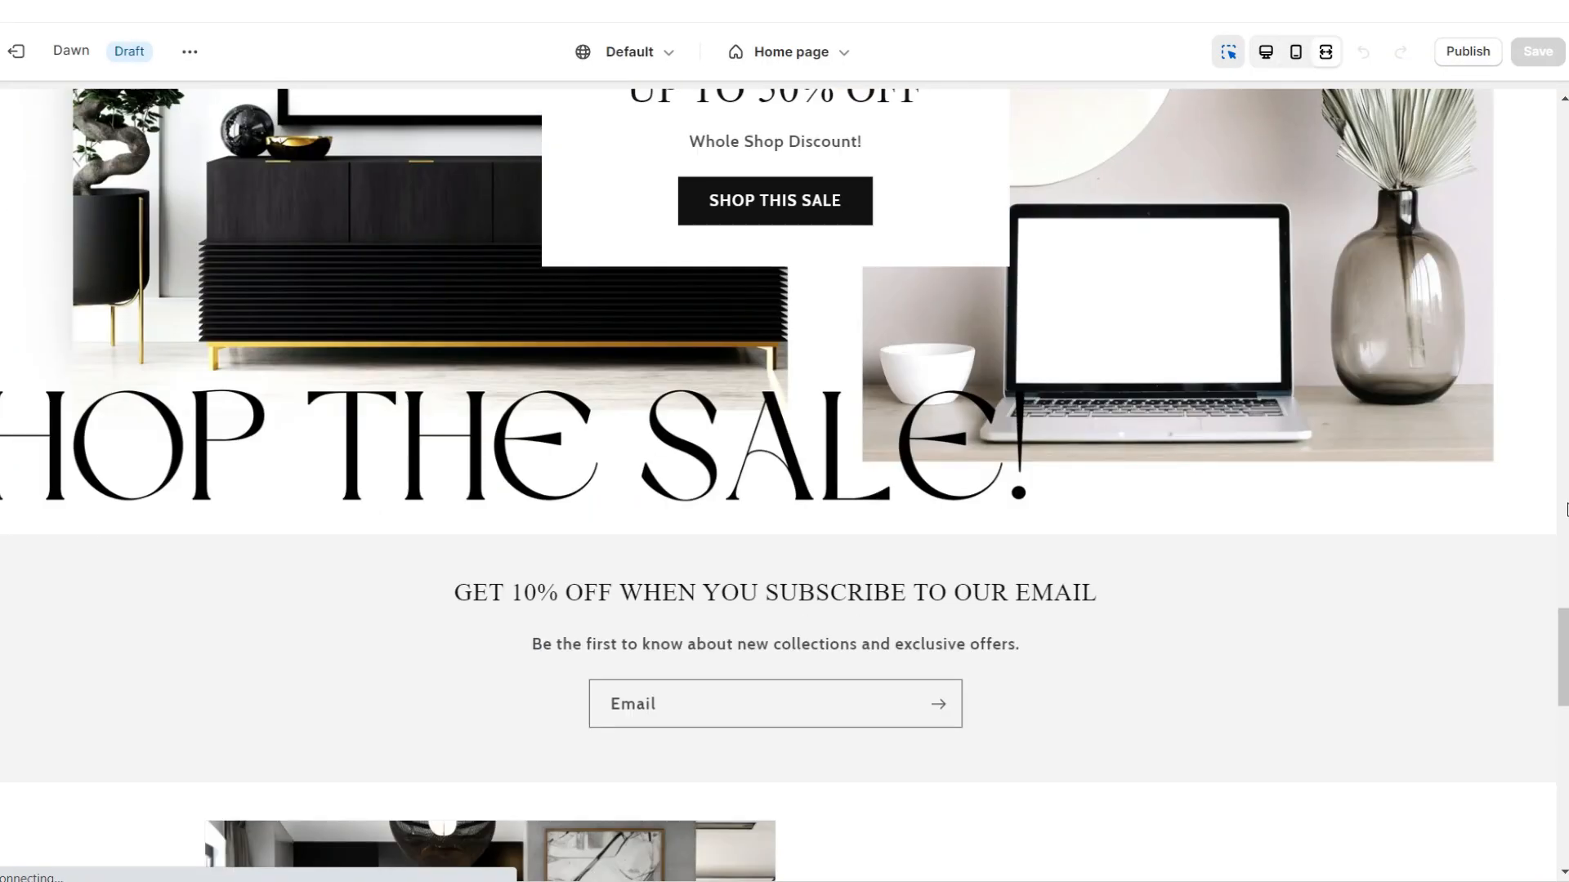
{"action": "scroll", "coordinate": [1566, 511], "scroll_direction": "down", "scroll_amount": 3}
{"action": "scroll", "coordinate": [1567, 510], "scroll_direction": "down", "scroll_amount": 2}
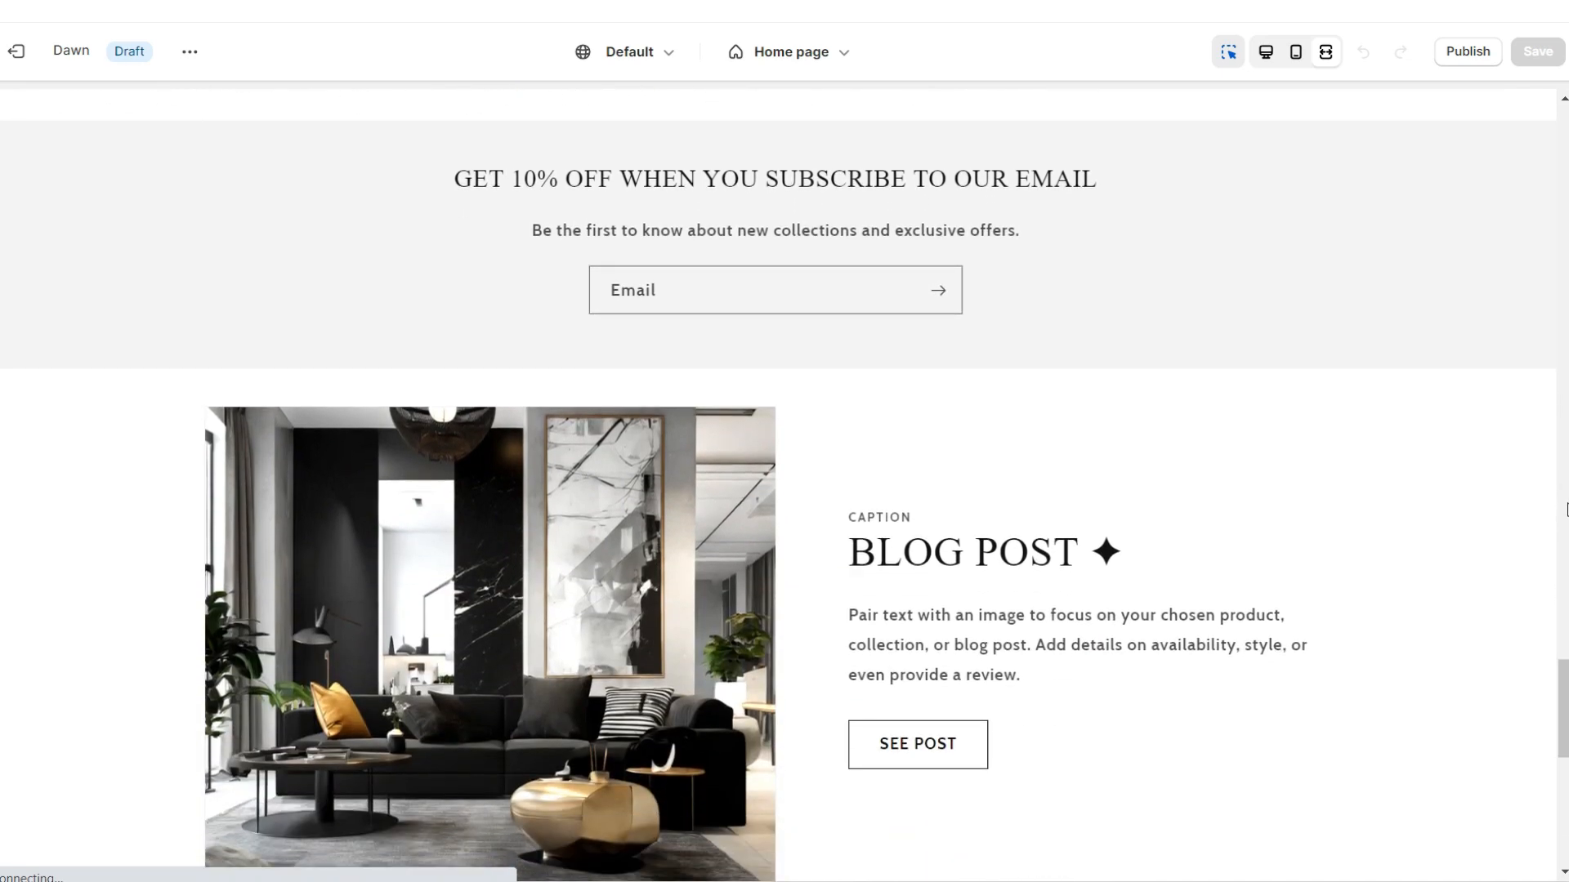
Add an Image banner section to the template below the blog post rows.
{"action": "scroll", "coordinate": [1566, 510], "scroll_direction": "down", "scroll_amount": 10}
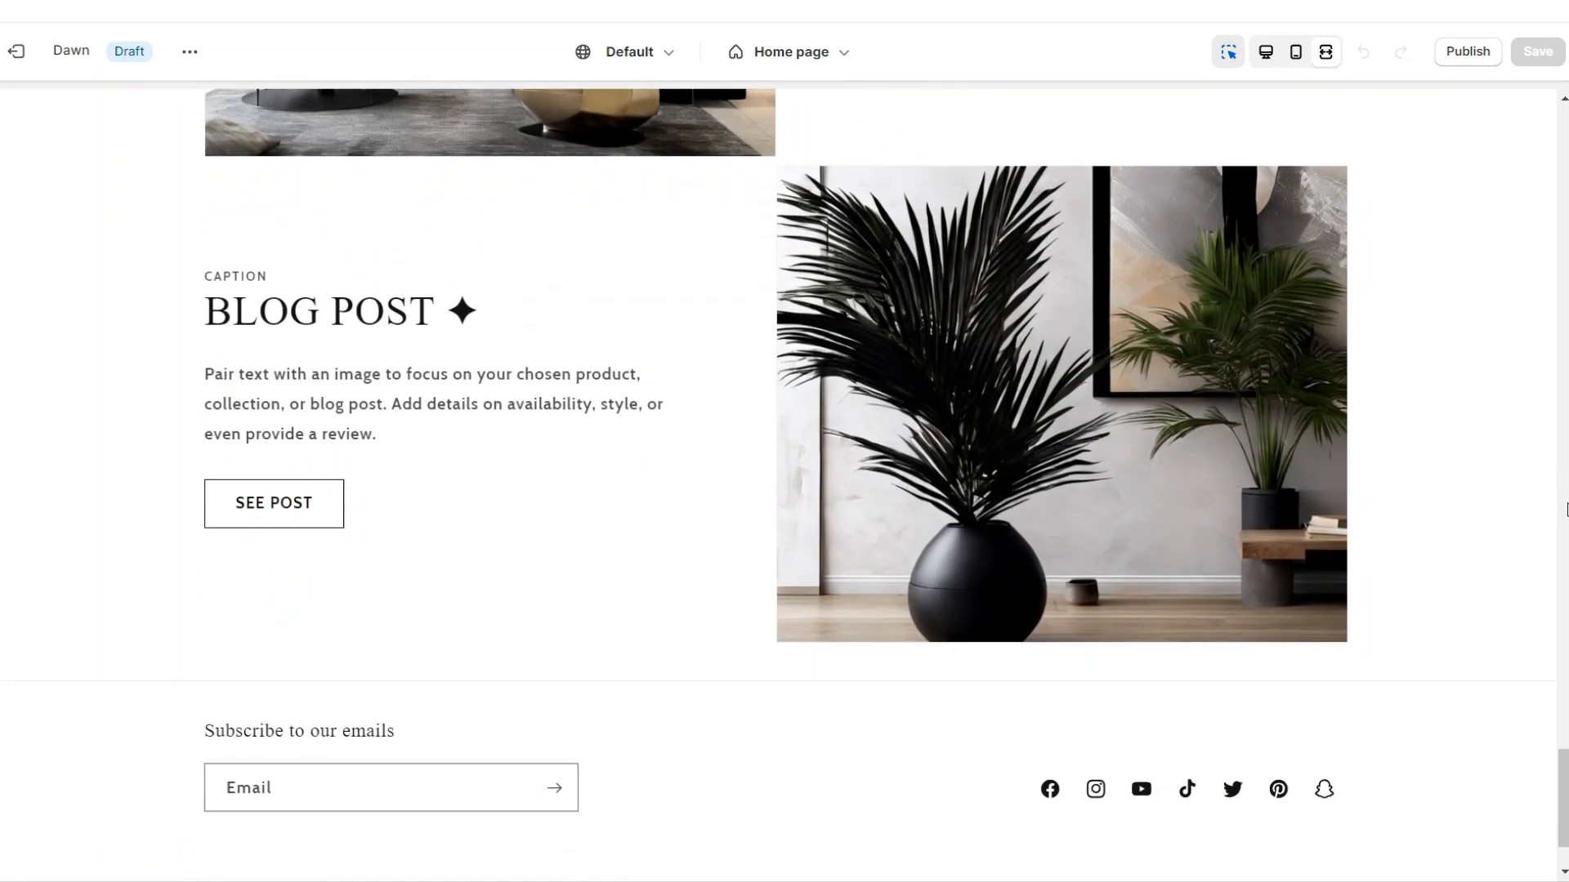
{"action": "scroll", "coordinate": [1567, 511], "scroll_direction": "up", "scroll_amount": 6}
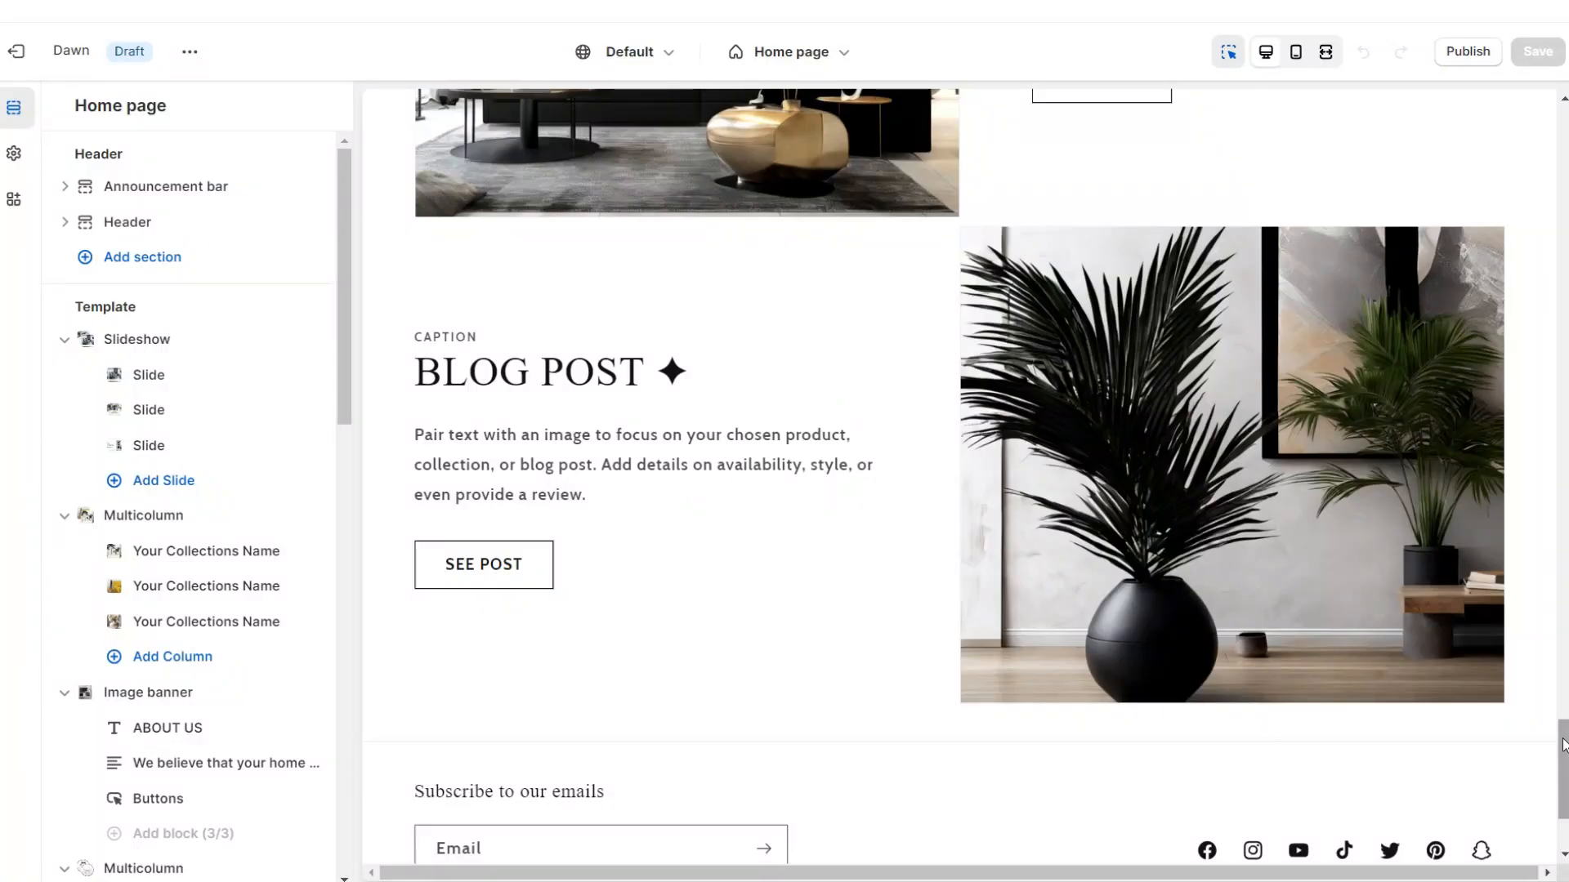
{"action": "scroll", "coordinate": [1564, 745], "scroll_direction": "down", "scroll_amount": 3}
{"action": "left_click", "coordinate": [963, 504]}
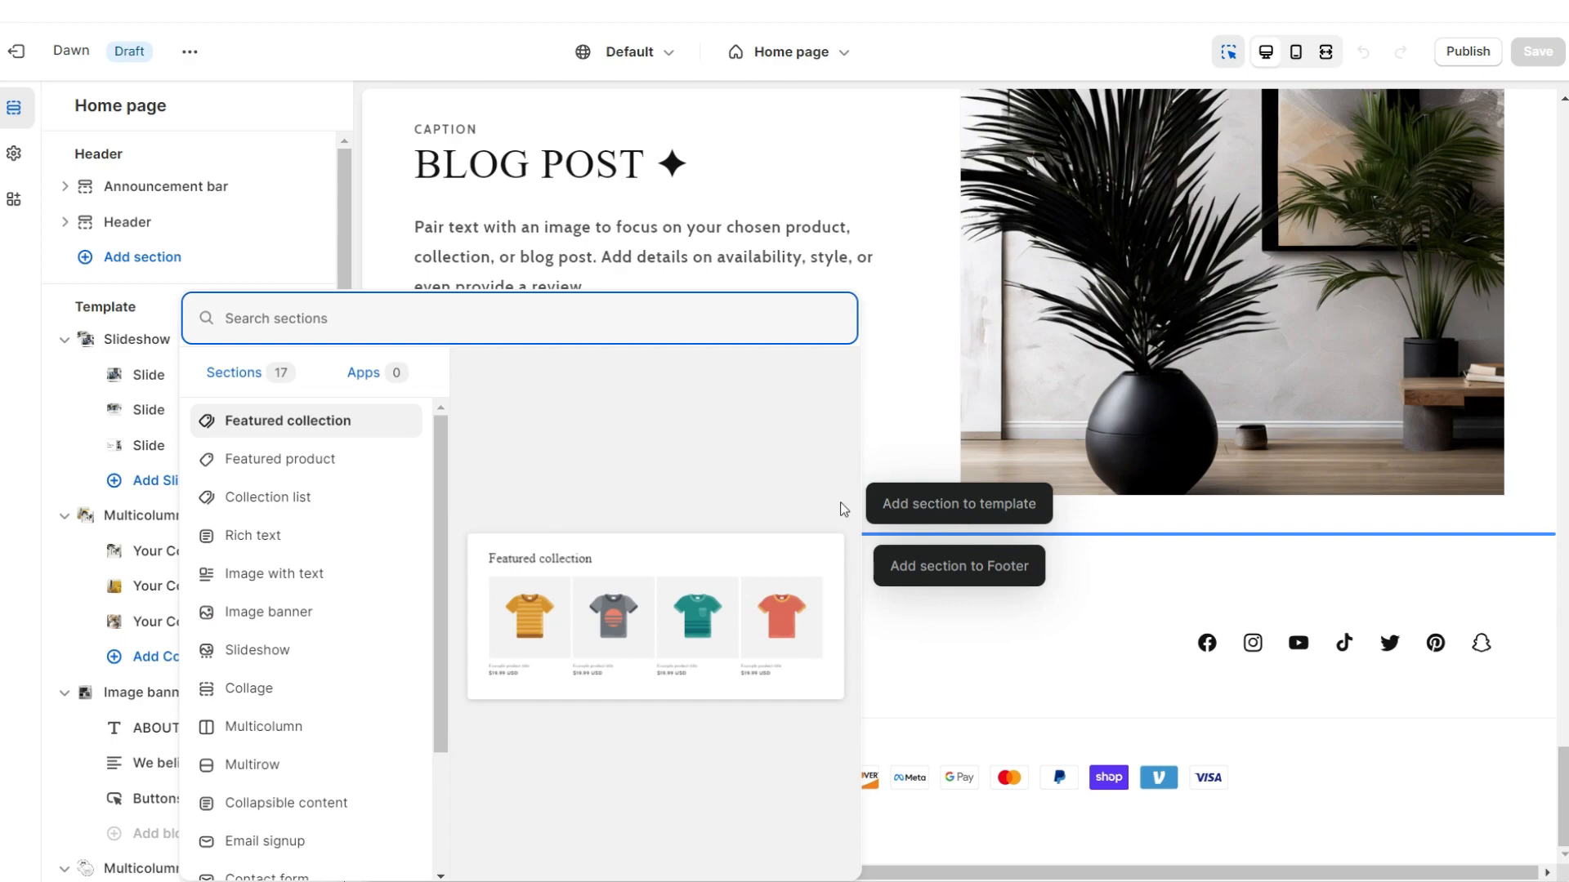
{"action": "left_click", "coordinate": [327, 609]}
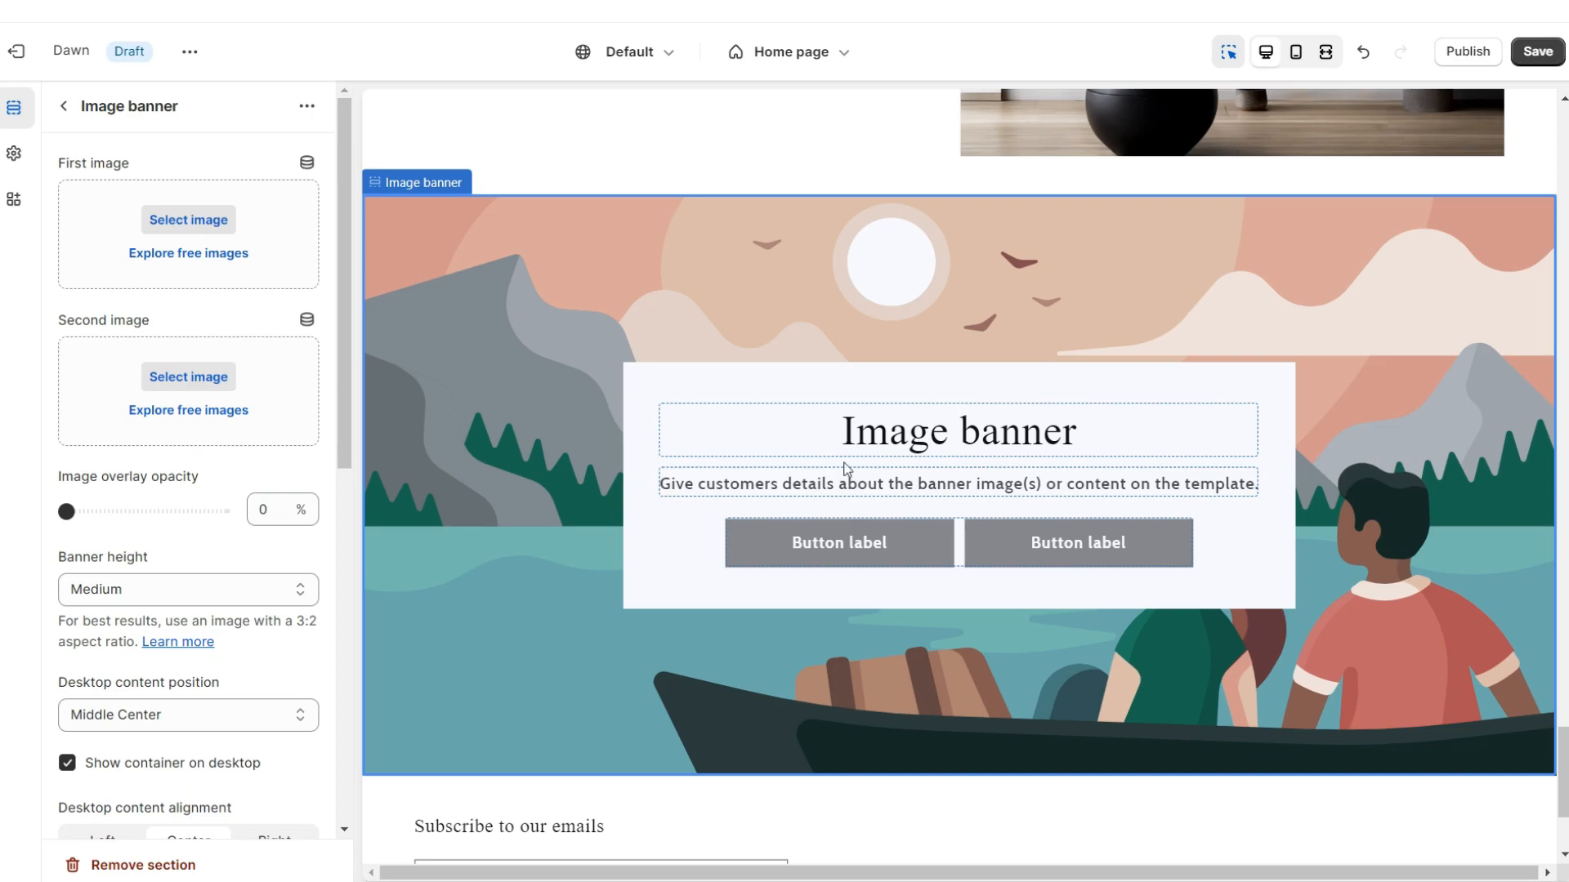
Remove the heading, text and buttons blocks from the new image banner and turn off its desktop container.
{"action": "left_click", "coordinate": [794, 434]}
{"action": "left_click", "coordinate": [164, 865]}
{"action": "left_click", "coordinate": [163, 625]}
{"action": "left_click", "coordinate": [170, 866]}
{"action": "left_click", "coordinate": [163, 659]}
{"action": "left_click", "coordinate": [170, 865]}
{"action": "left_click", "coordinate": [149, 659]}
{"action": "left_click", "coordinate": [67, 451]}
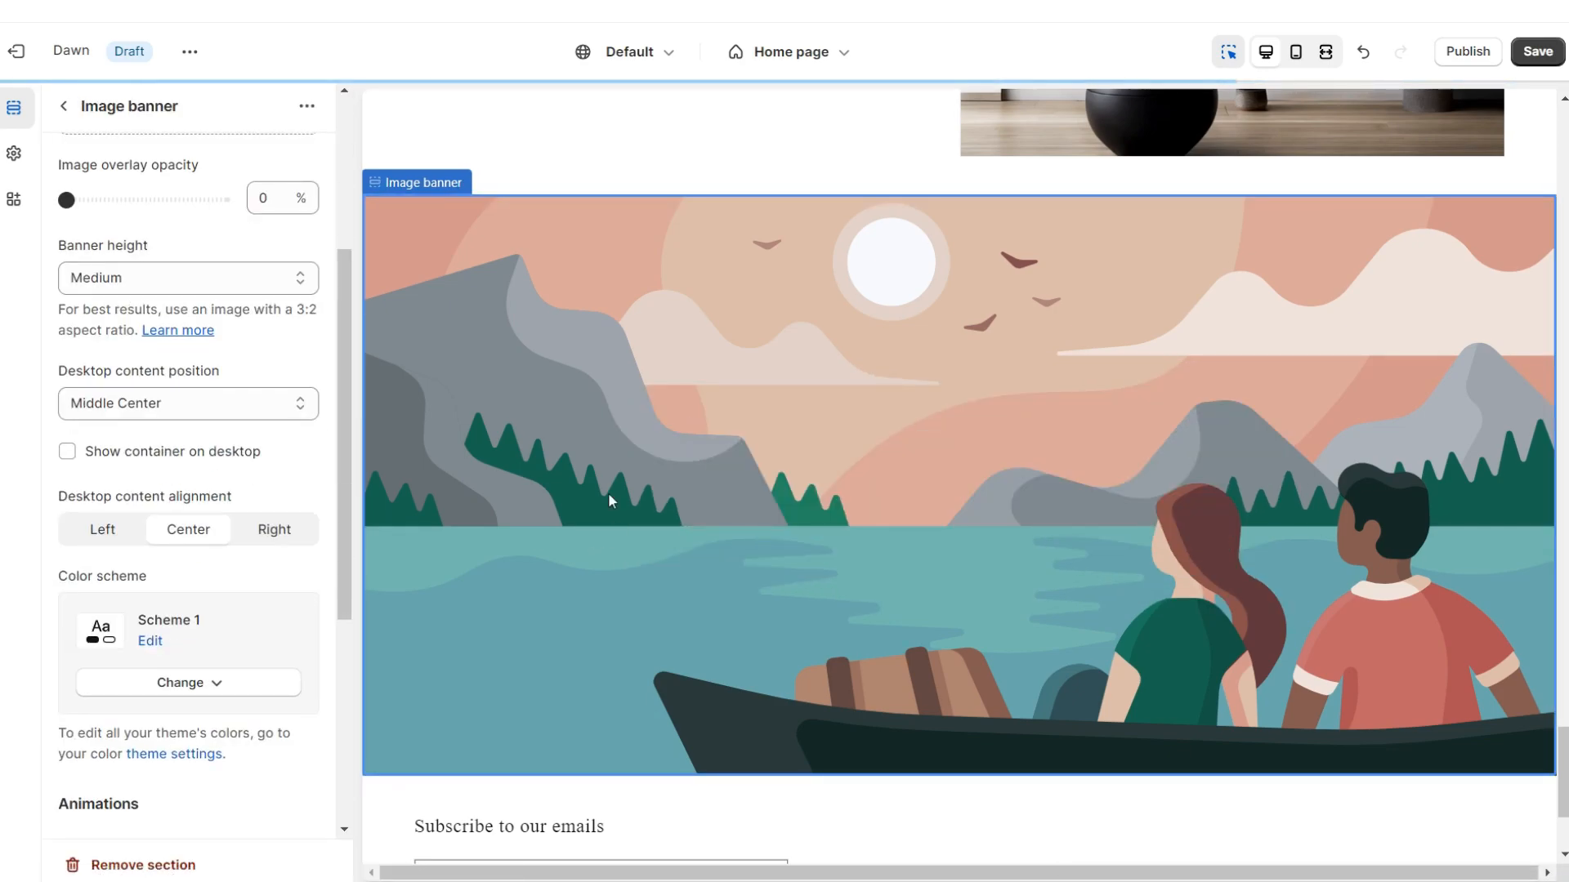
Add a Rich text section below the image banner and remove its heading and text blocks.
{"action": "scroll", "coordinate": [609, 501], "scroll_direction": "down", "scroll_amount": 3}
{"action": "left_click", "coordinate": [959, 532]}
{"action": "left_click", "coordinate": [375, 536]}
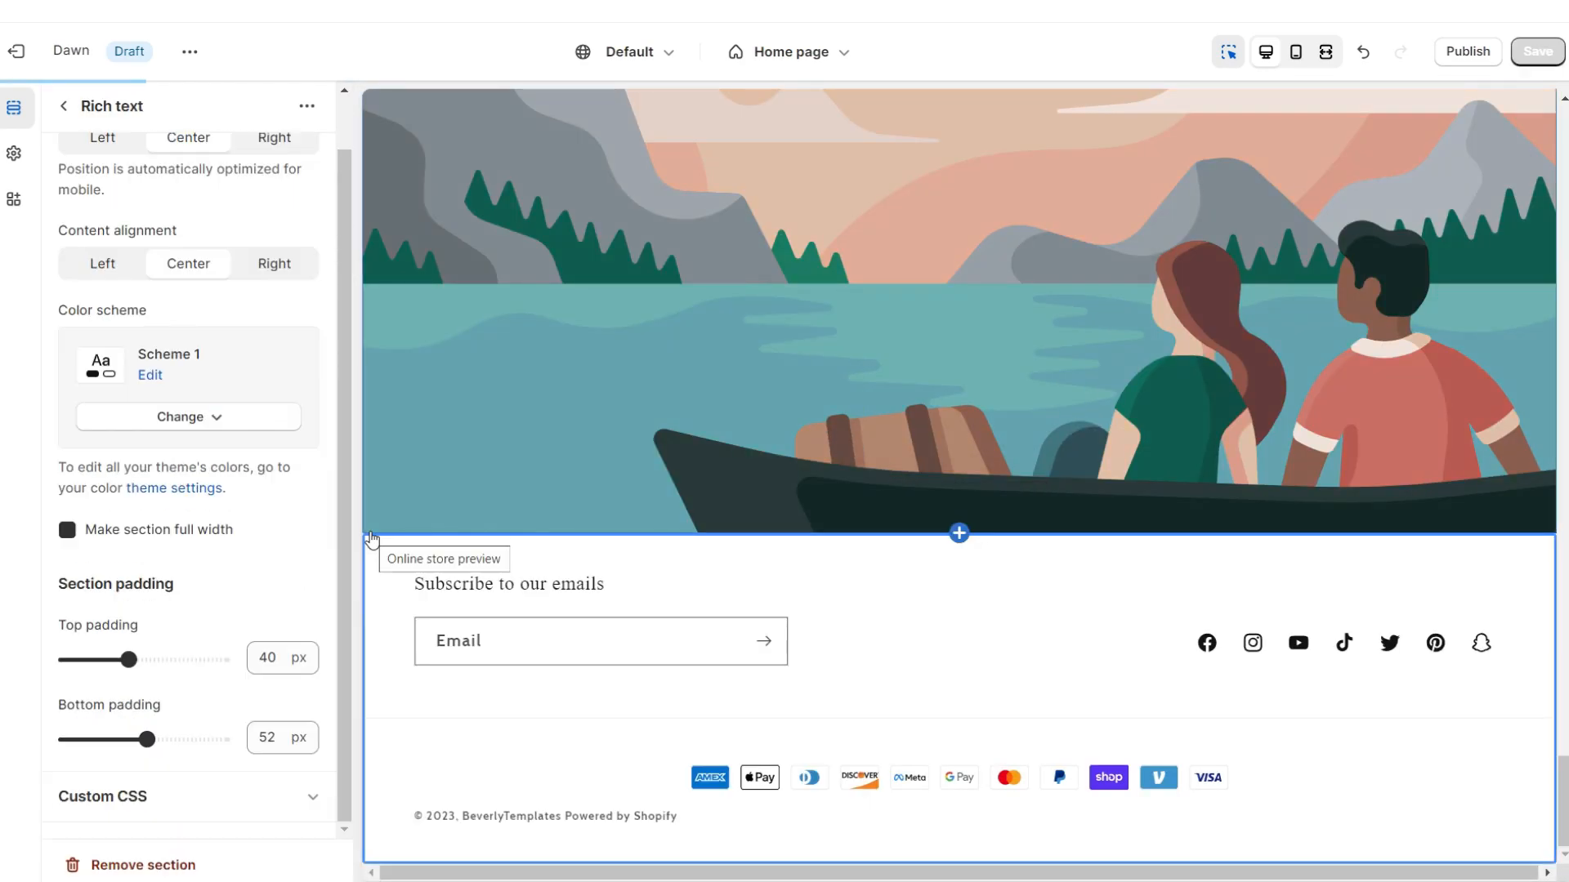
{"action": "left_click", "coordinate": [730, 504]}
{"action": "left_click", "coordinate": [135, 865]}
{"action": "left_click", "coordinate": [656, 523]}
{"action": "left_click", "coordinate": [135, 865]}
Reduce the Rich text section's padding and set its button label to "FOLLOW US".
{"action": "left_click", "coordinate": [157, 564]}
{"action": "left_click_drag", "start_coordinate": [130, 716], "coordinate": [87, 716]}
{"action": "left_click", "coordinate": [959, 482]}
{"action": "type", "text": "FOLLOW US"}
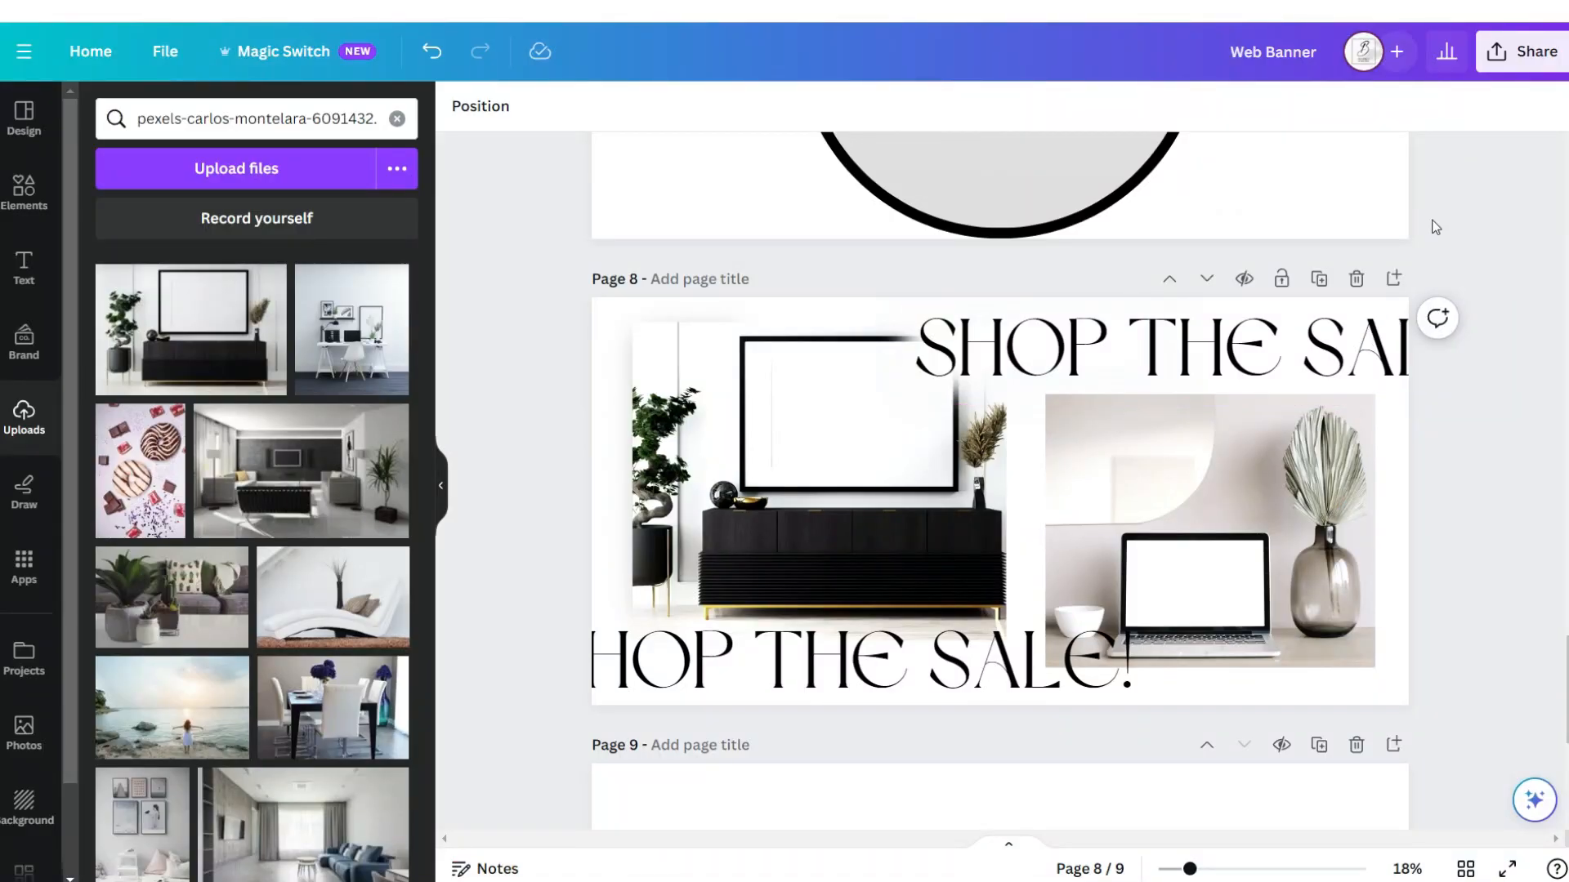
In Canva's Web Banner design, add a page after page 8 with two overlapping square frames, sending the copy to the back.
{"action": "left_click", "coordinate": [1395, 279]}
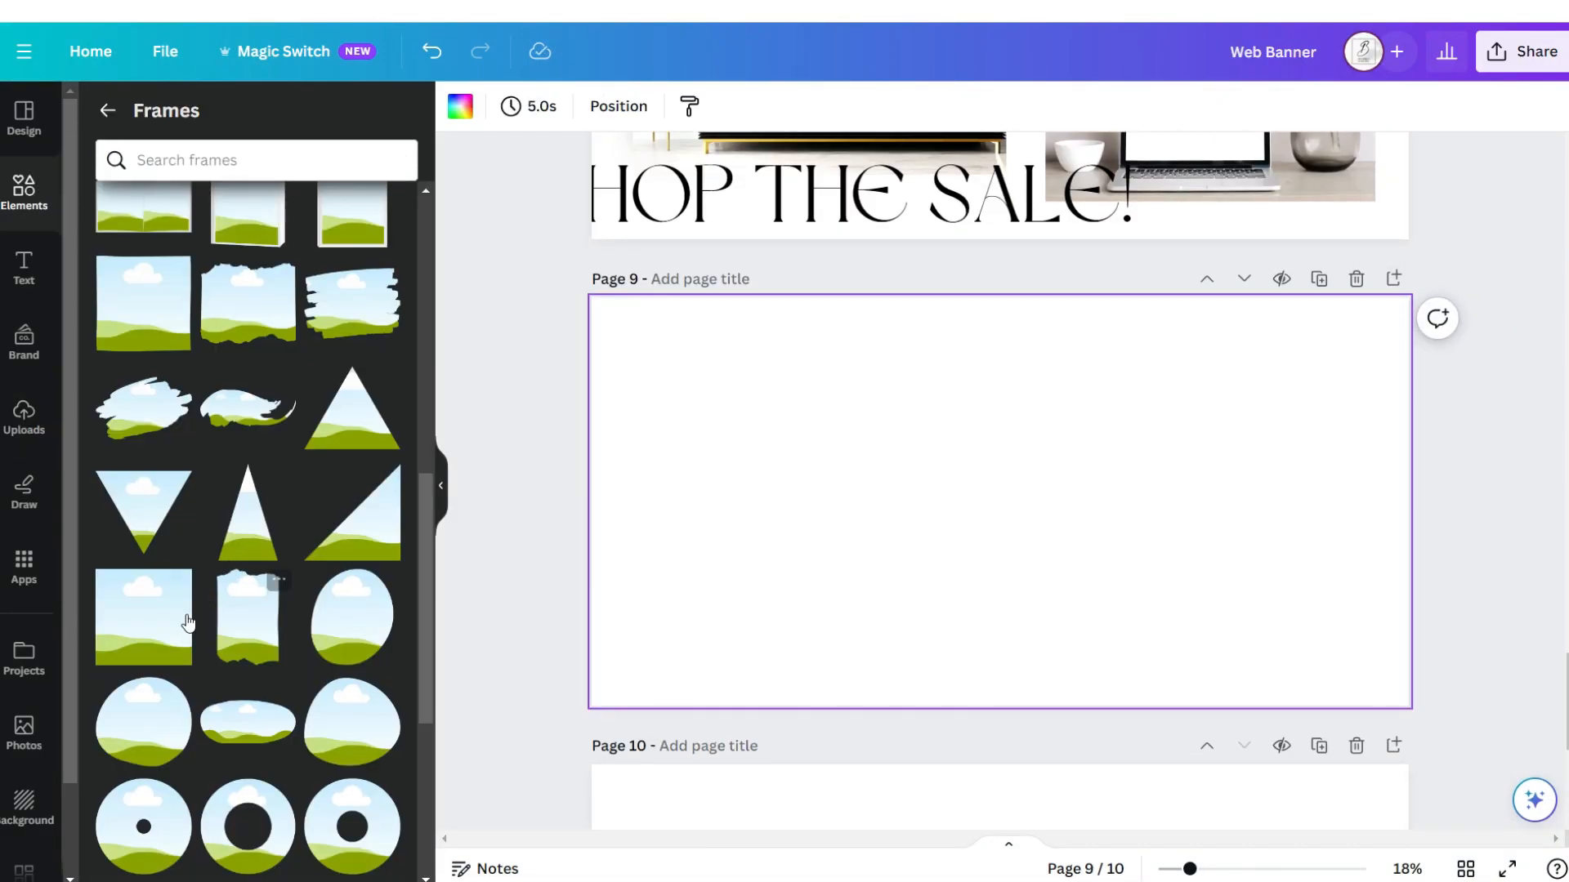
{"action": "left_click", "coordinate": [172, 626]}
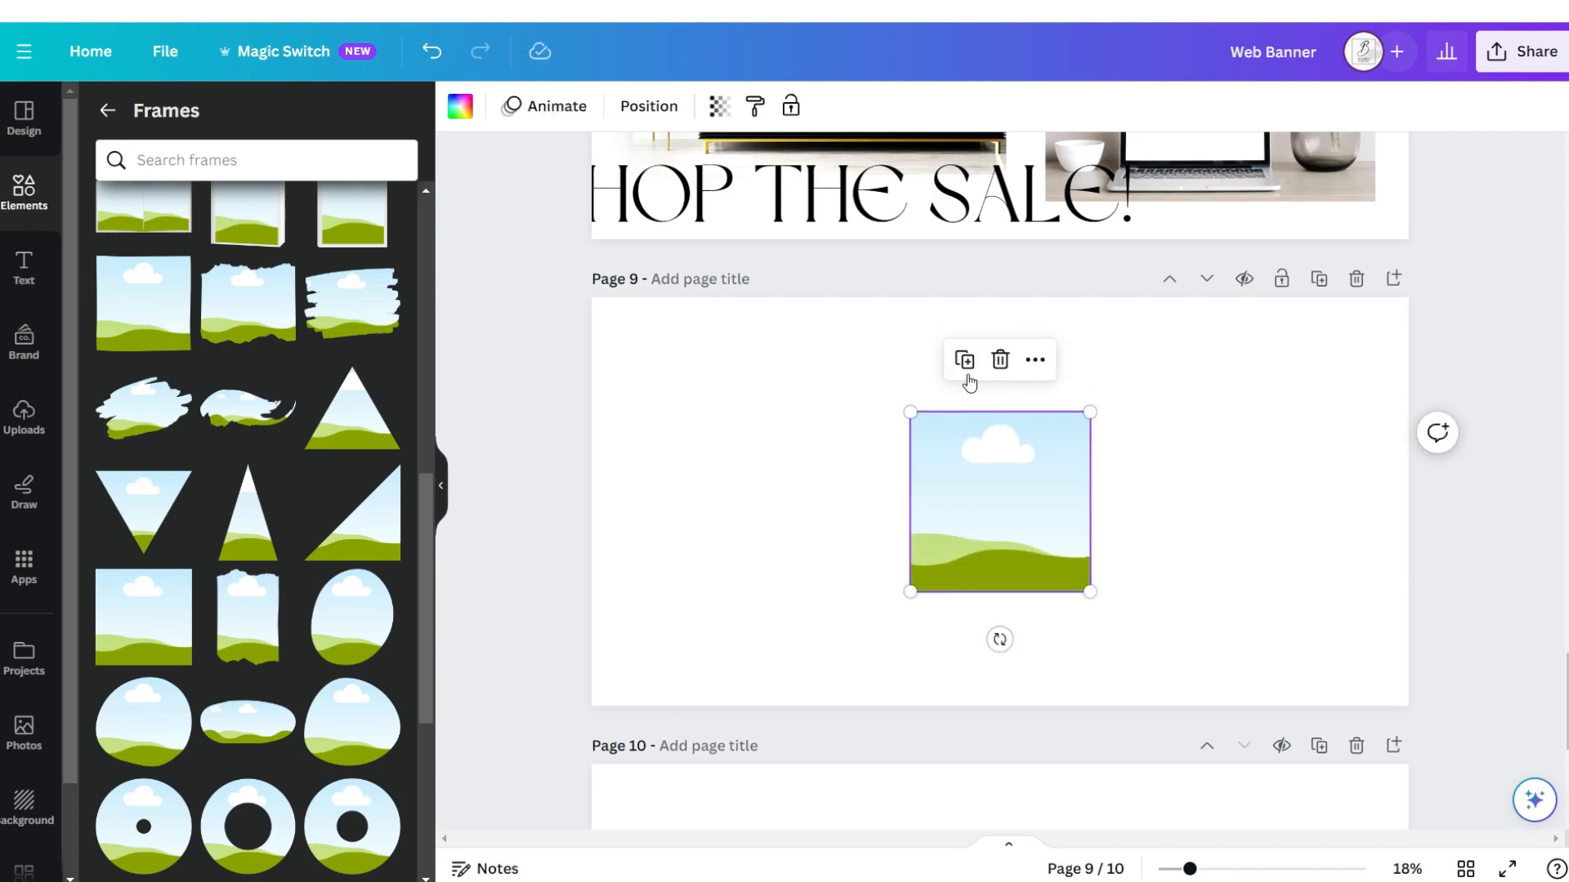
{"action": "left_click", "coordinate": [966, 363]}
{"action": "left_click_drag", "start_coordinate": [1003, 477], "coordinate": [909, 498]}
{"action": "left_click", "coordinate": [649, 106]}
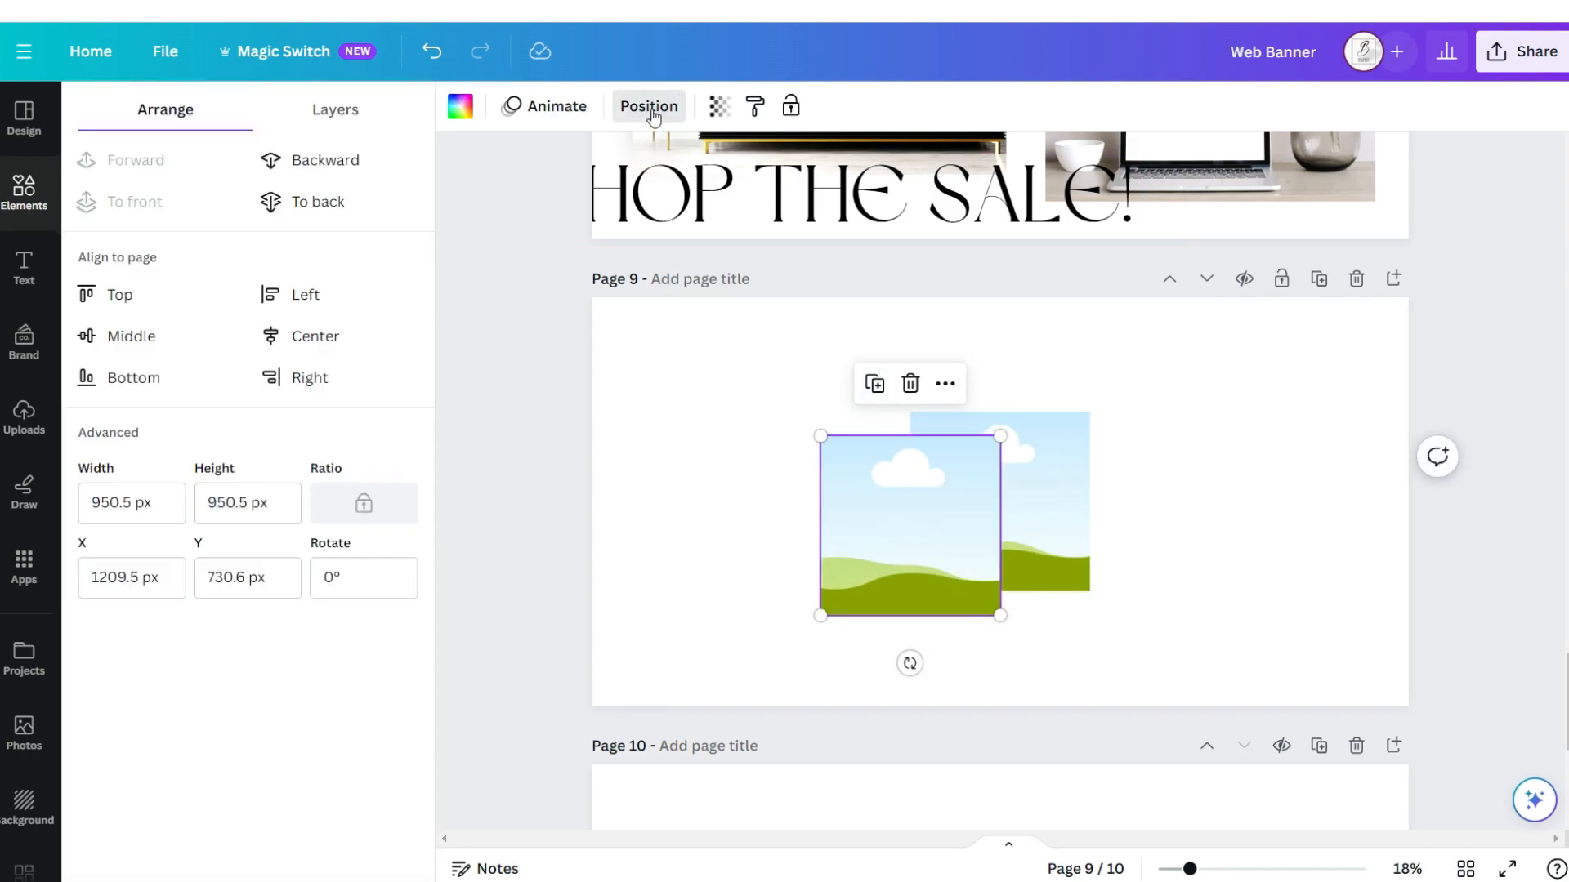
{"action": "left_click", "coordinate": [314, 202]}
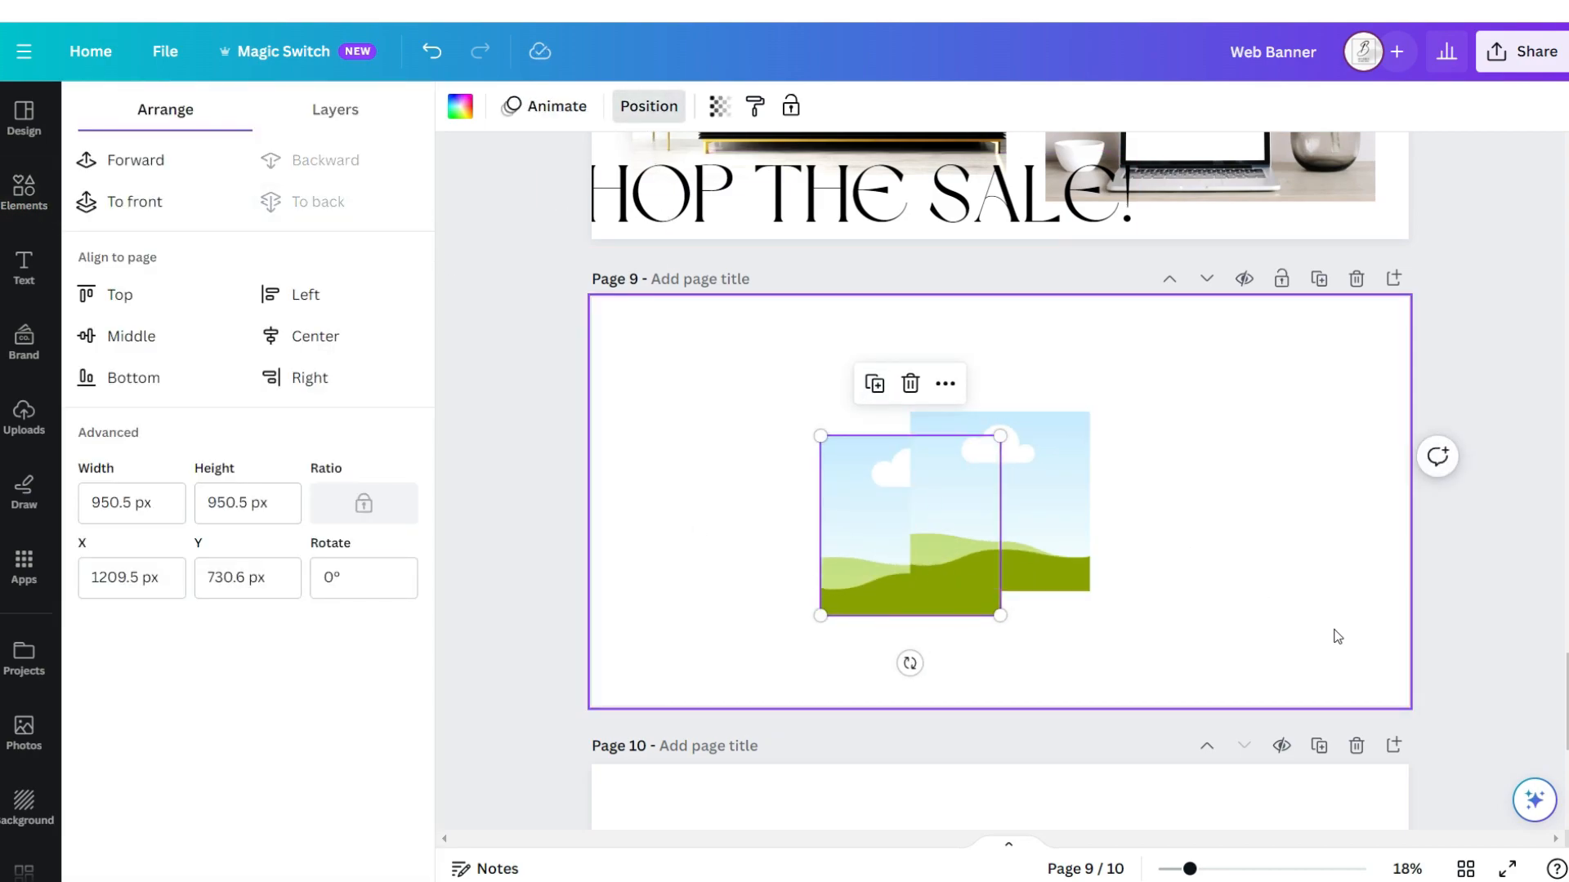
Duplicate the frames into an overlapping row of five with the middle one in front, and fill them with home decor photos.
{"action": "left_click", "coordinate": [864, 397]}
{"action": "left_click", "coordinate": [339, 204]}
{"action": "left_click", "coordinate": [784, 407]}
{"action": "left_click_drag", "start_coordinate": [798, 535], "coordinate": [1184, 488]}
{"action": "left_click_drag", "start_coordinate": [1083, 536], "coordinate": [1184, 536]}
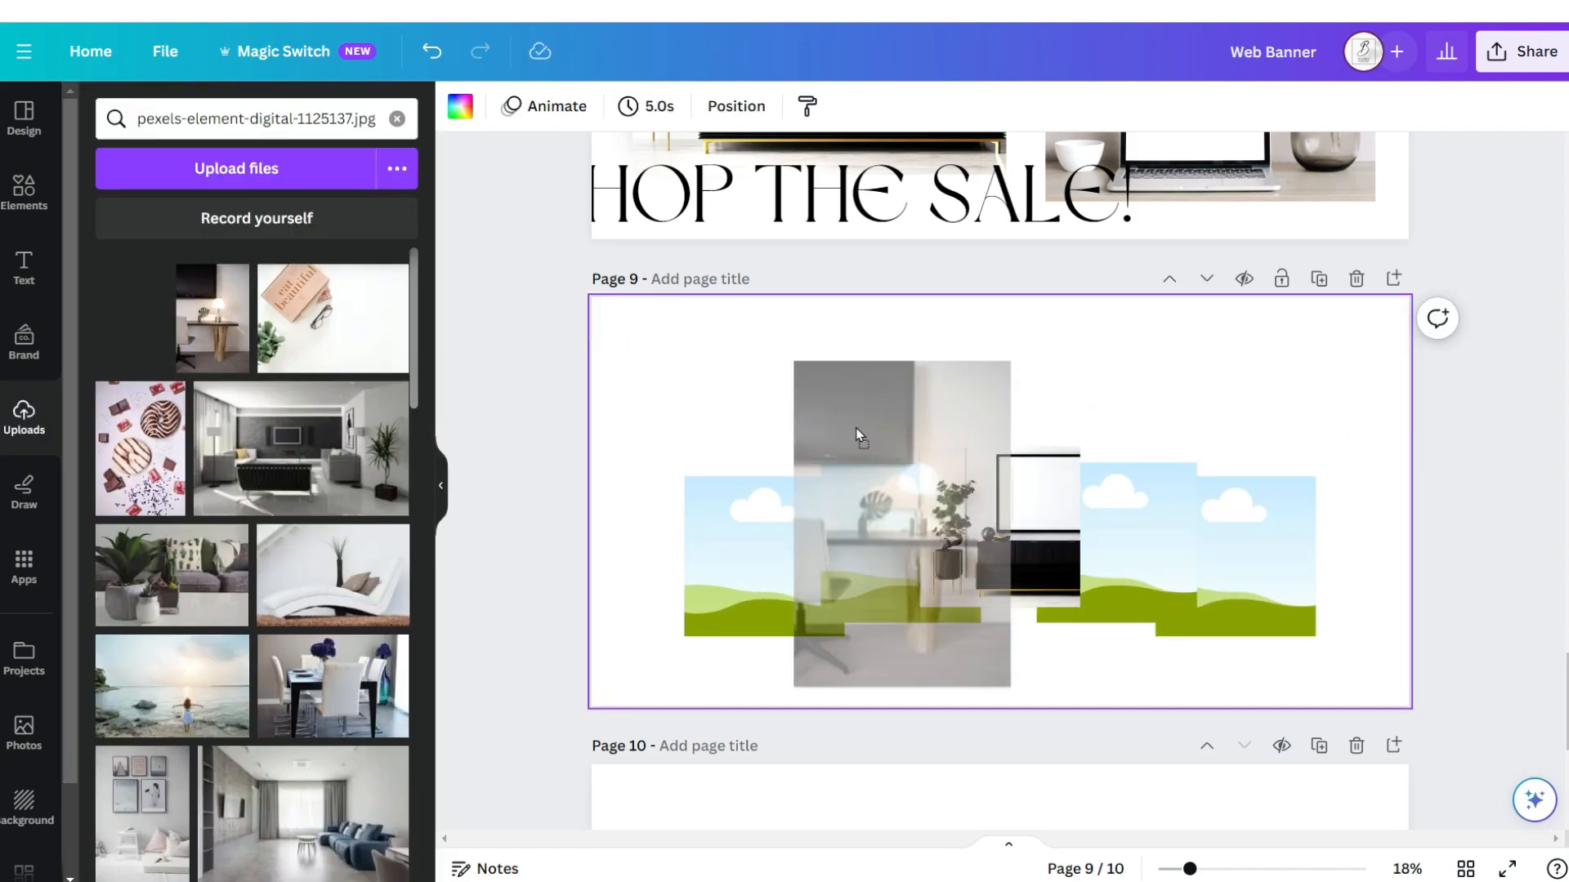
{"action": "left_click_drag", "start_coordinate": [858, 438], "coordinate": [892, 455]}
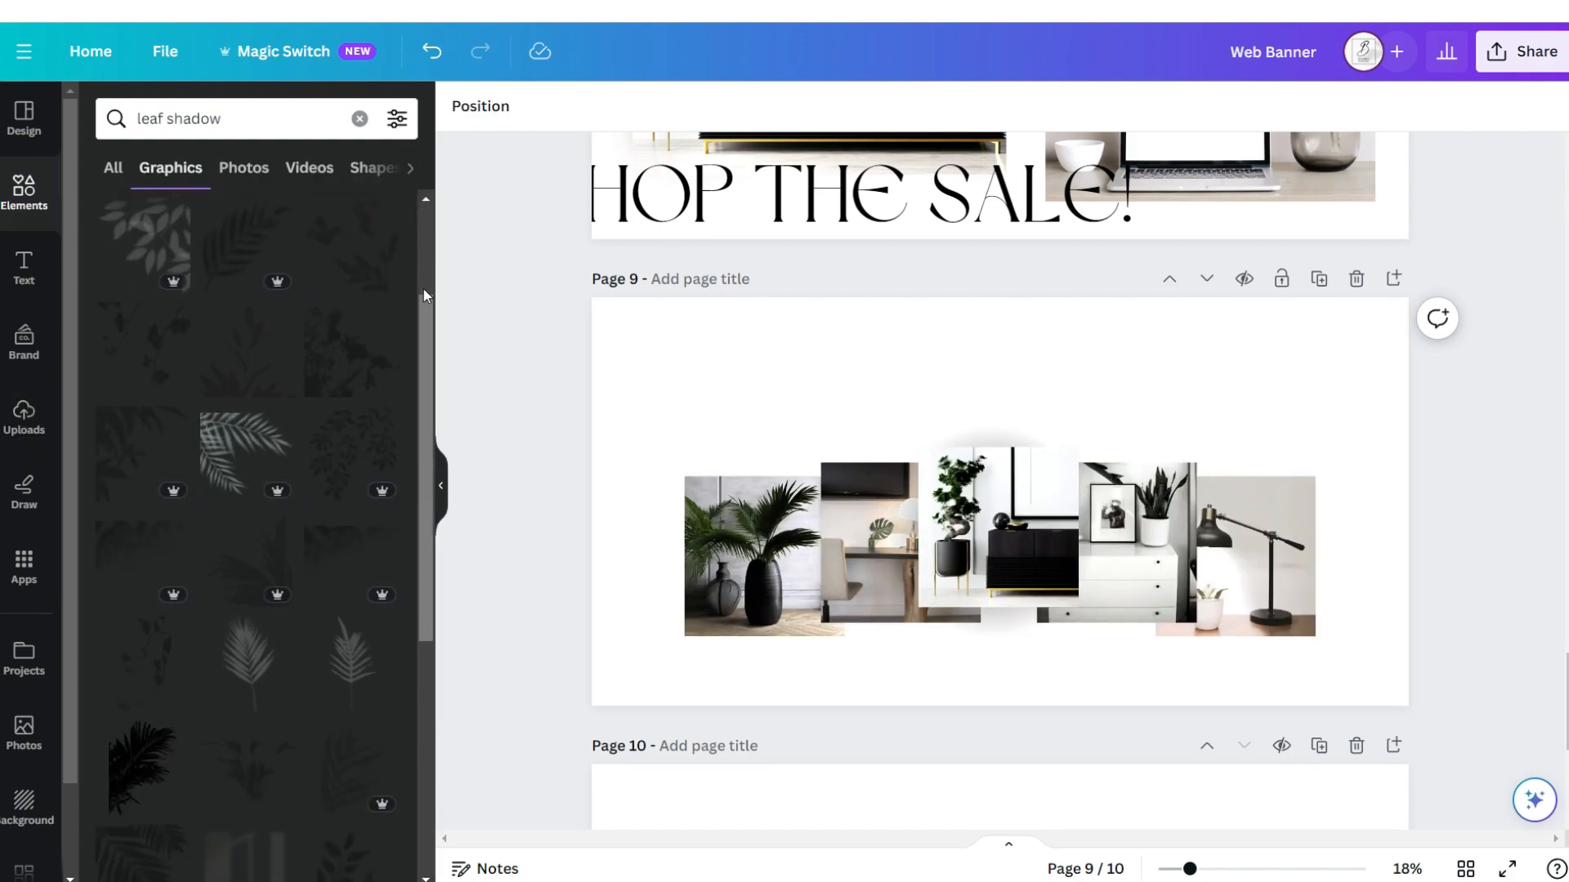
Add a leaf shadow graphic rotated 54.5° behind the left photos and place a rotated copy at the page's right edge.
{"action": "scroll", "coordinate": [423, 288], "scroll_direction": "down", "scroll_amount": 2}
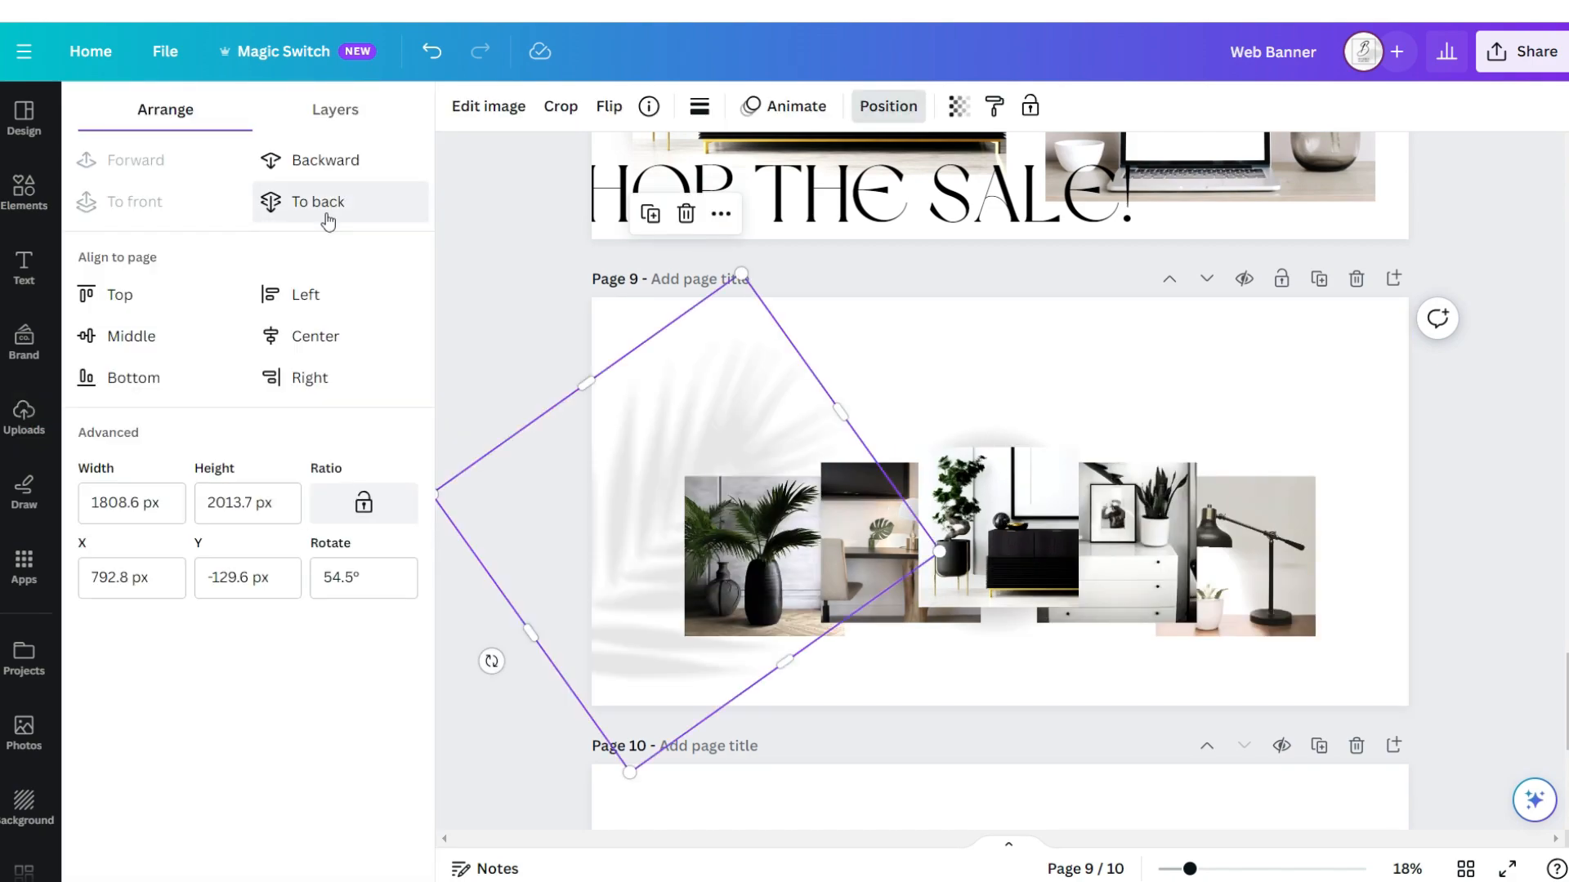
{"action": "left_click", "coordinate": [328, 214]}
{"action": "left_click_drag", "start_coordinate": [552, 559], "coordinate": [1157, 493]}
{"action": "left_click_drag", "start_coordinate": [1096, 596], "coordinate": [1436, 409]}
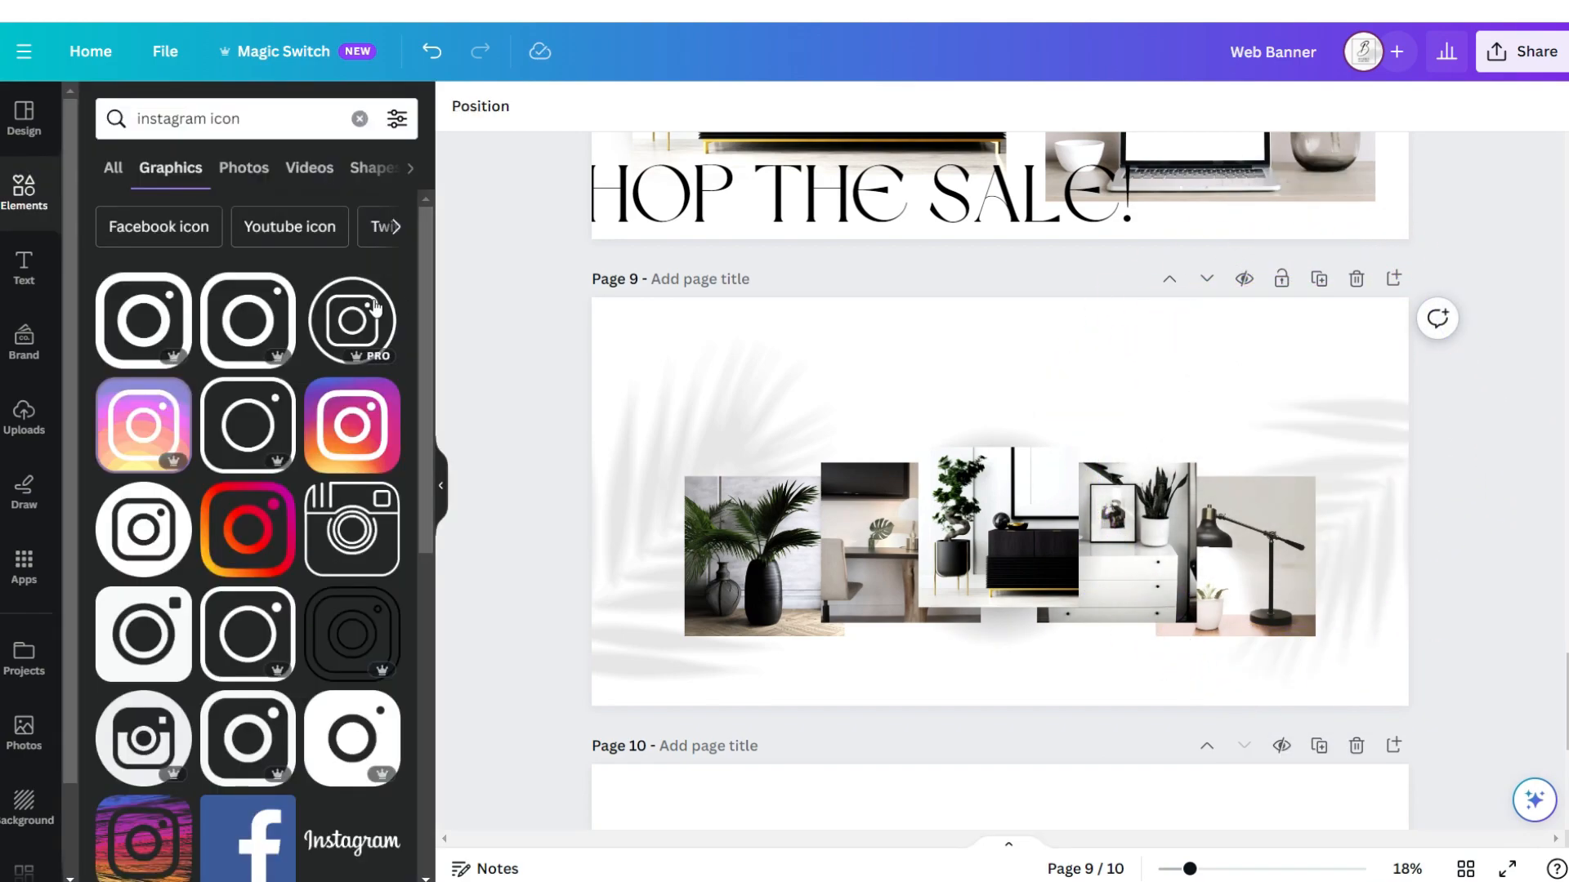
Place a faded grey Instagram icon above the photos and add the text "Let's" in Hamilton Regular overlapping it.
{"action": "scroll", "coordinate": [168, 516], "scroll_direction": "down", "scroll_amount": 8}
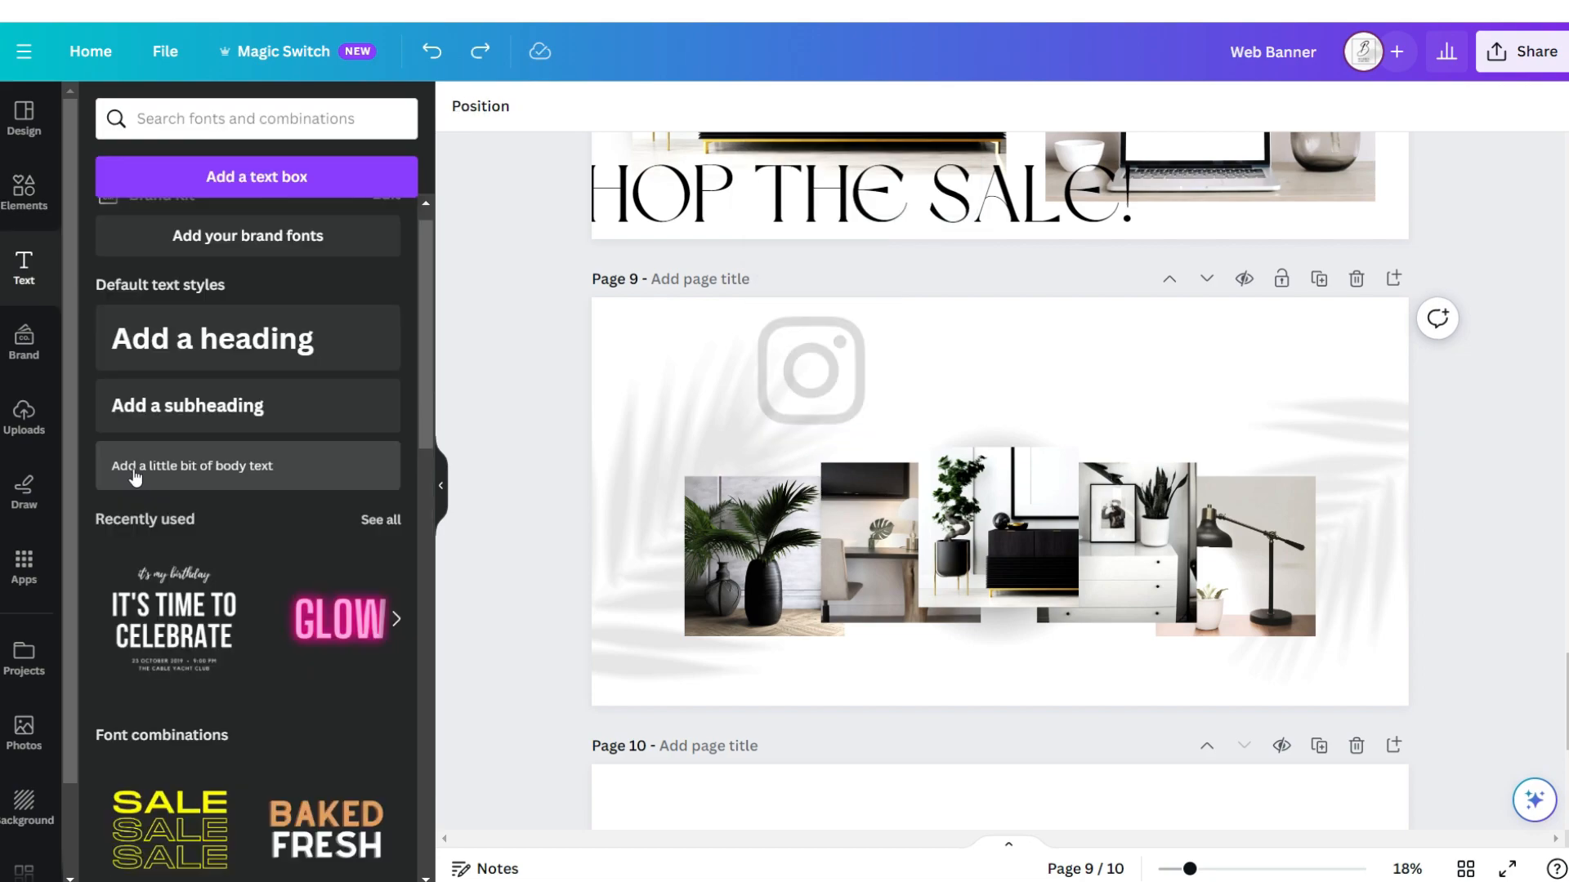
{"action": "left_click", "coordinate": [155, 470]}
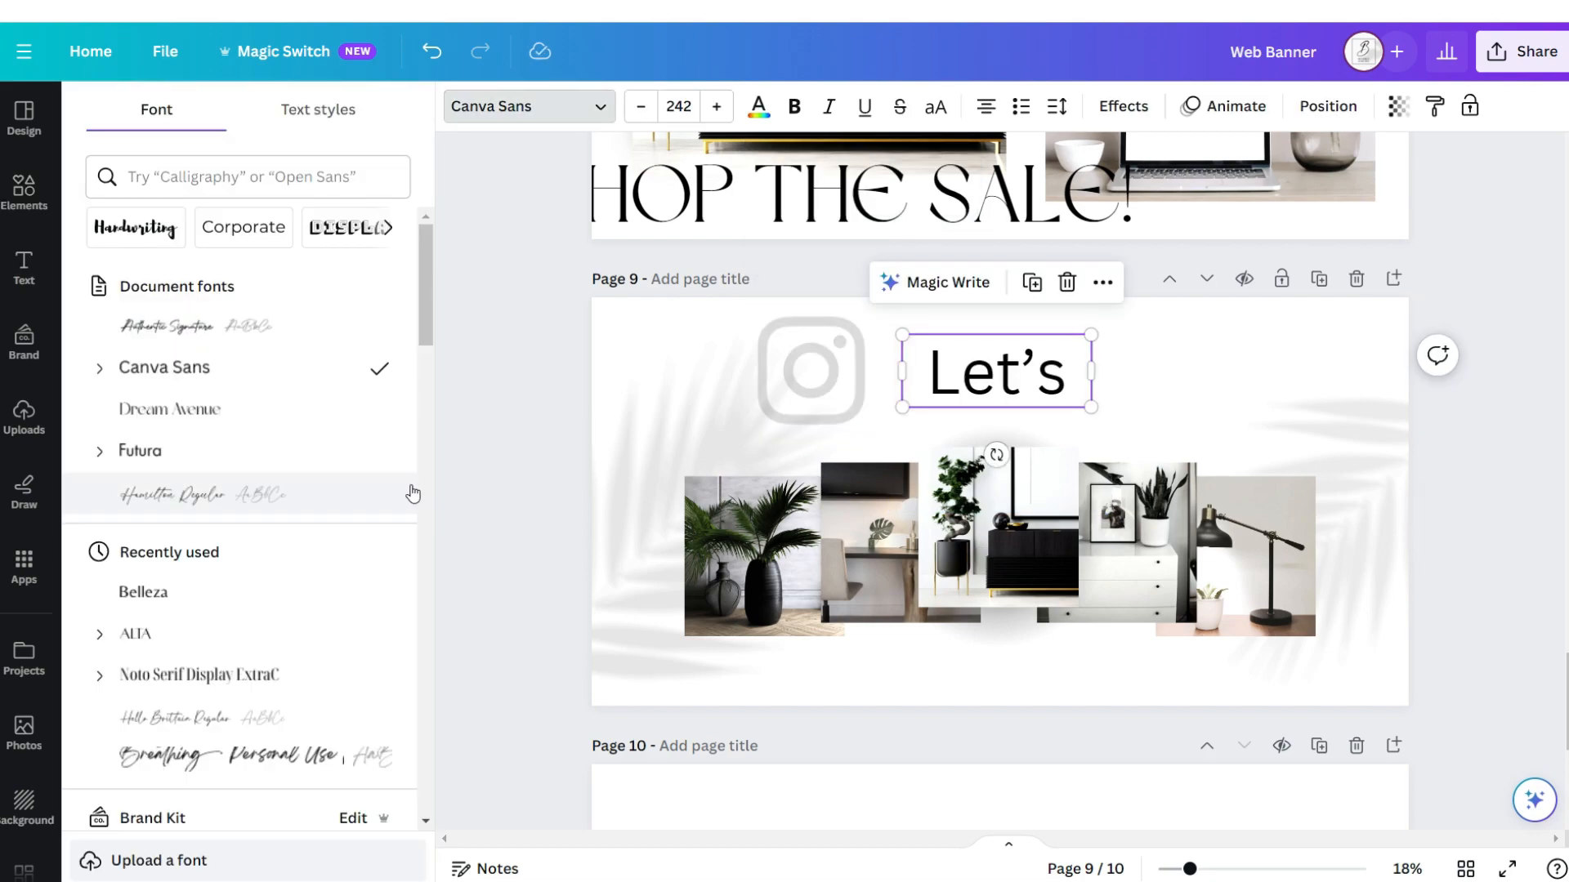
{"action": "left_click", "coordinate": [415, 489]}
{"action": "left_click", "coordinate": [537, 319]}
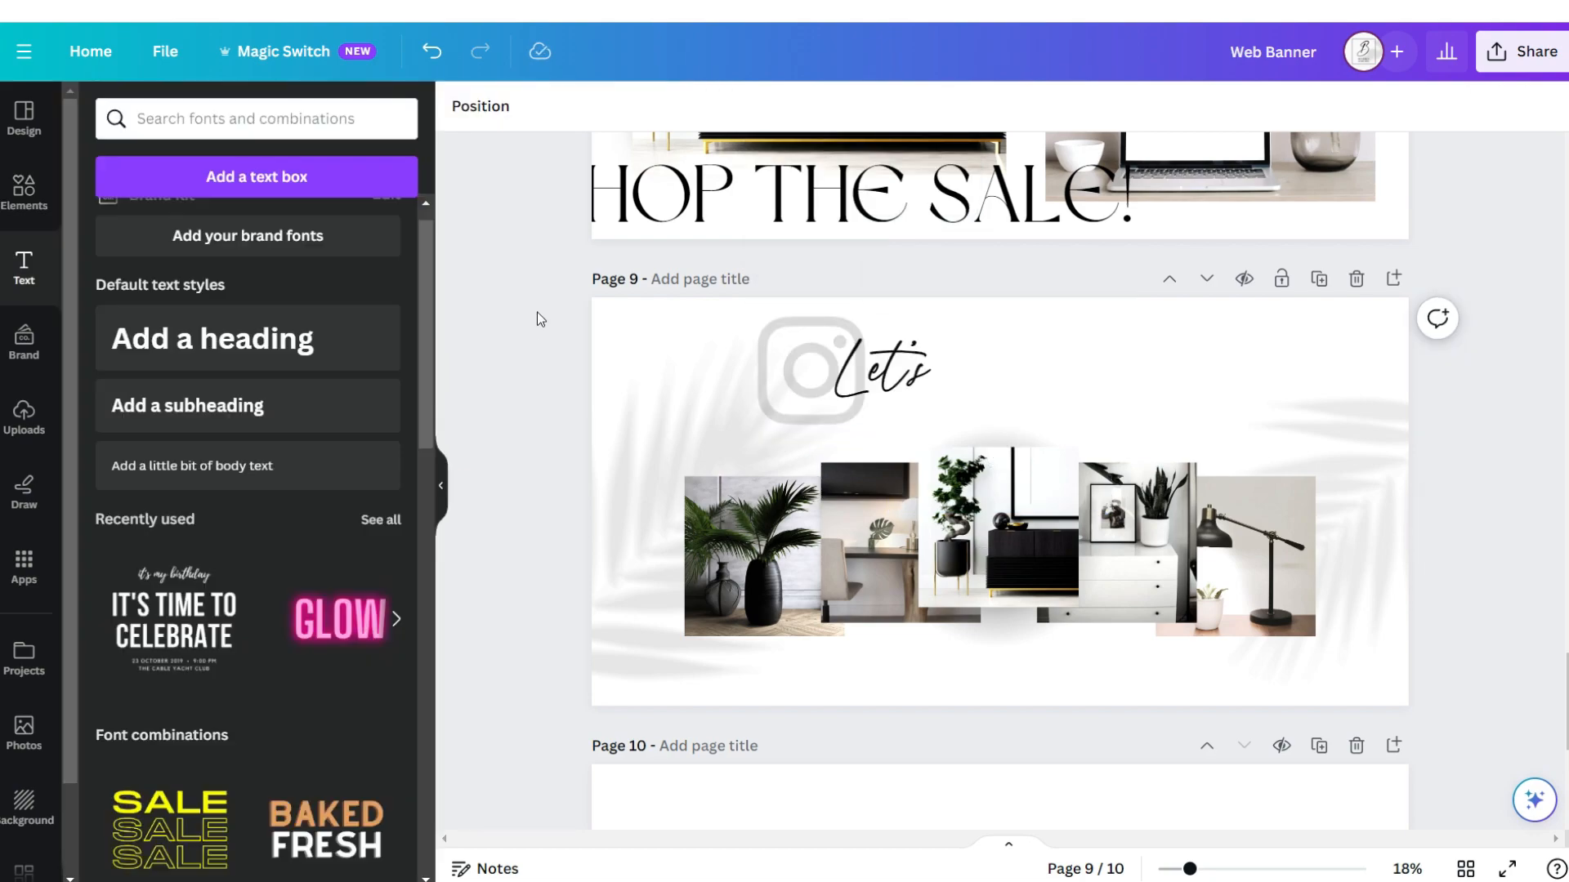
Add "CONNECT" in uppercase Futura beside "Let's" and a smaller copy reading "ON INSTAGRAM" beneath it.
{"action": "left_click", "coordinate": [262, 466]}
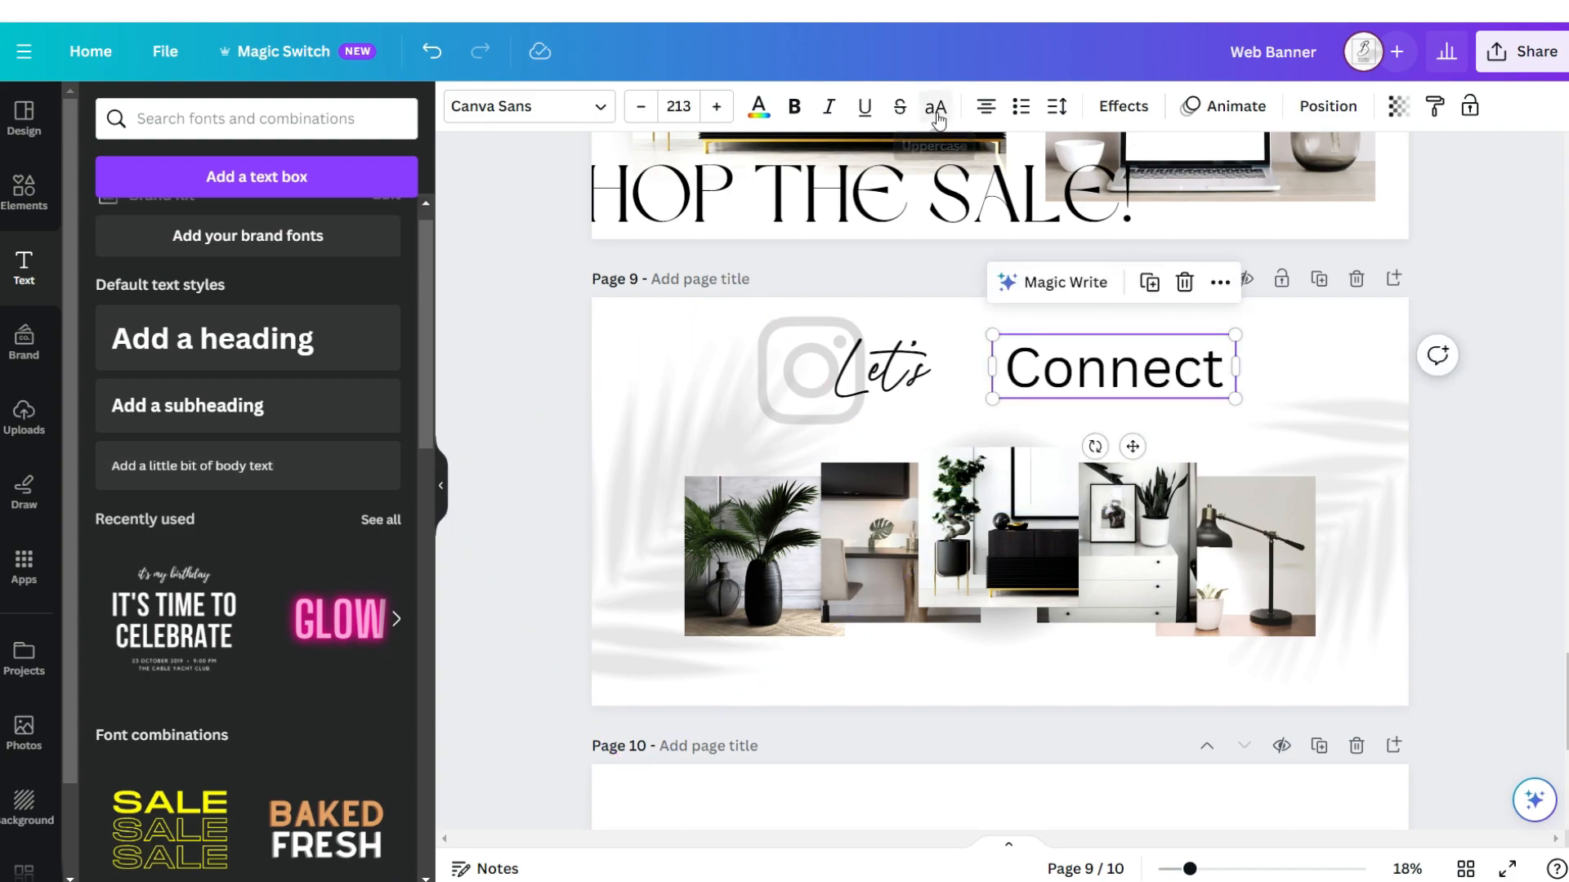
{"action": "left_click", "coordinate": [936, 107]}
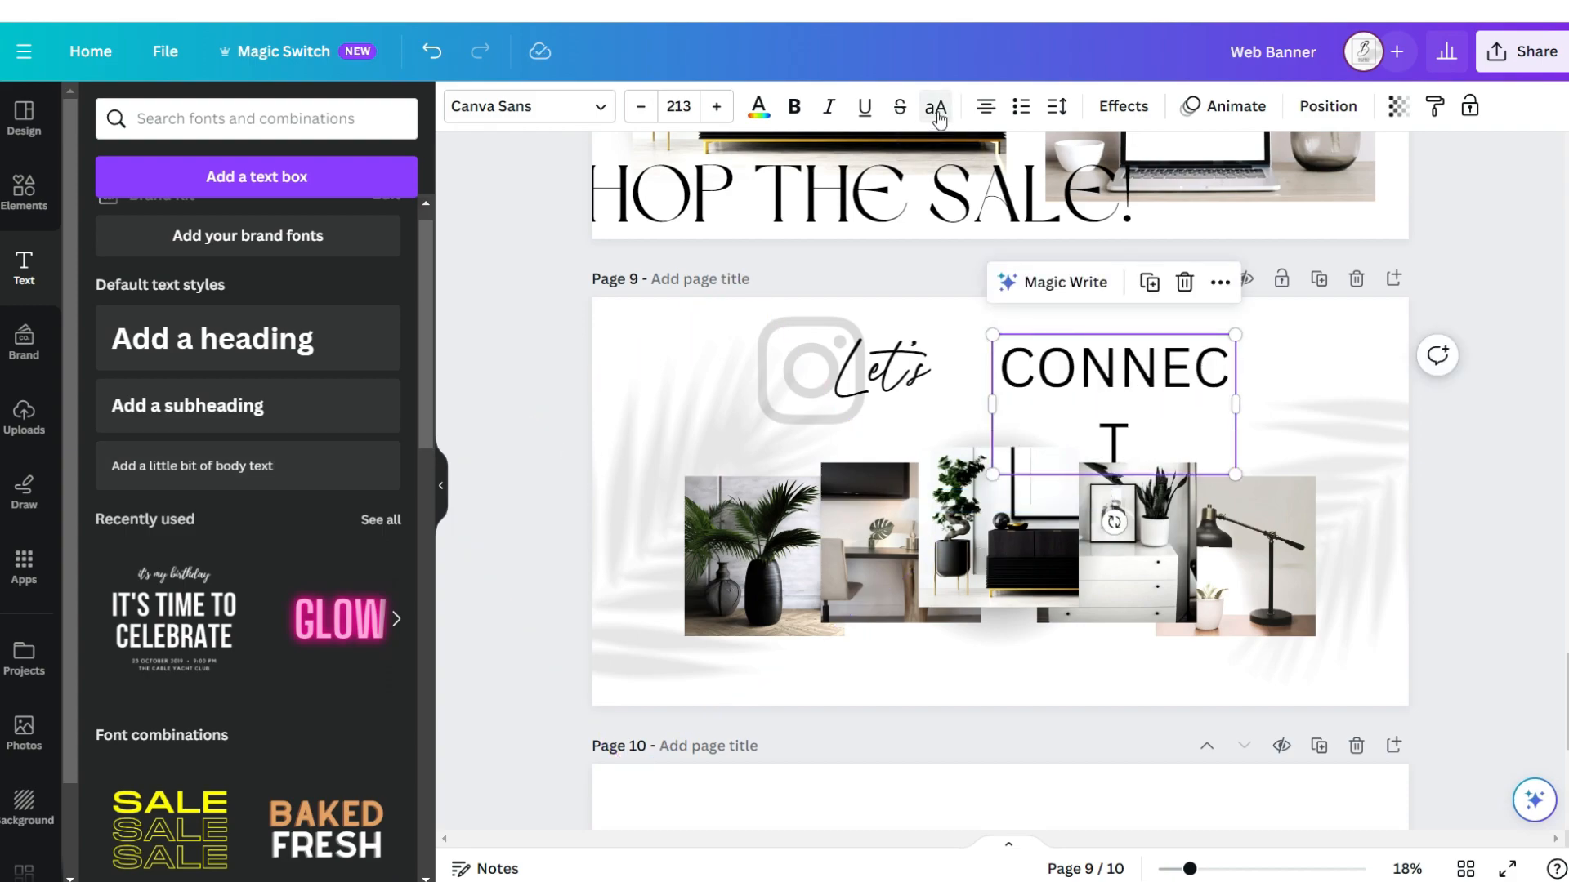
{"action": "left_click", "coordinate": [529, 106]}
{"action": "left_click", "coordinate": [369, 446]}
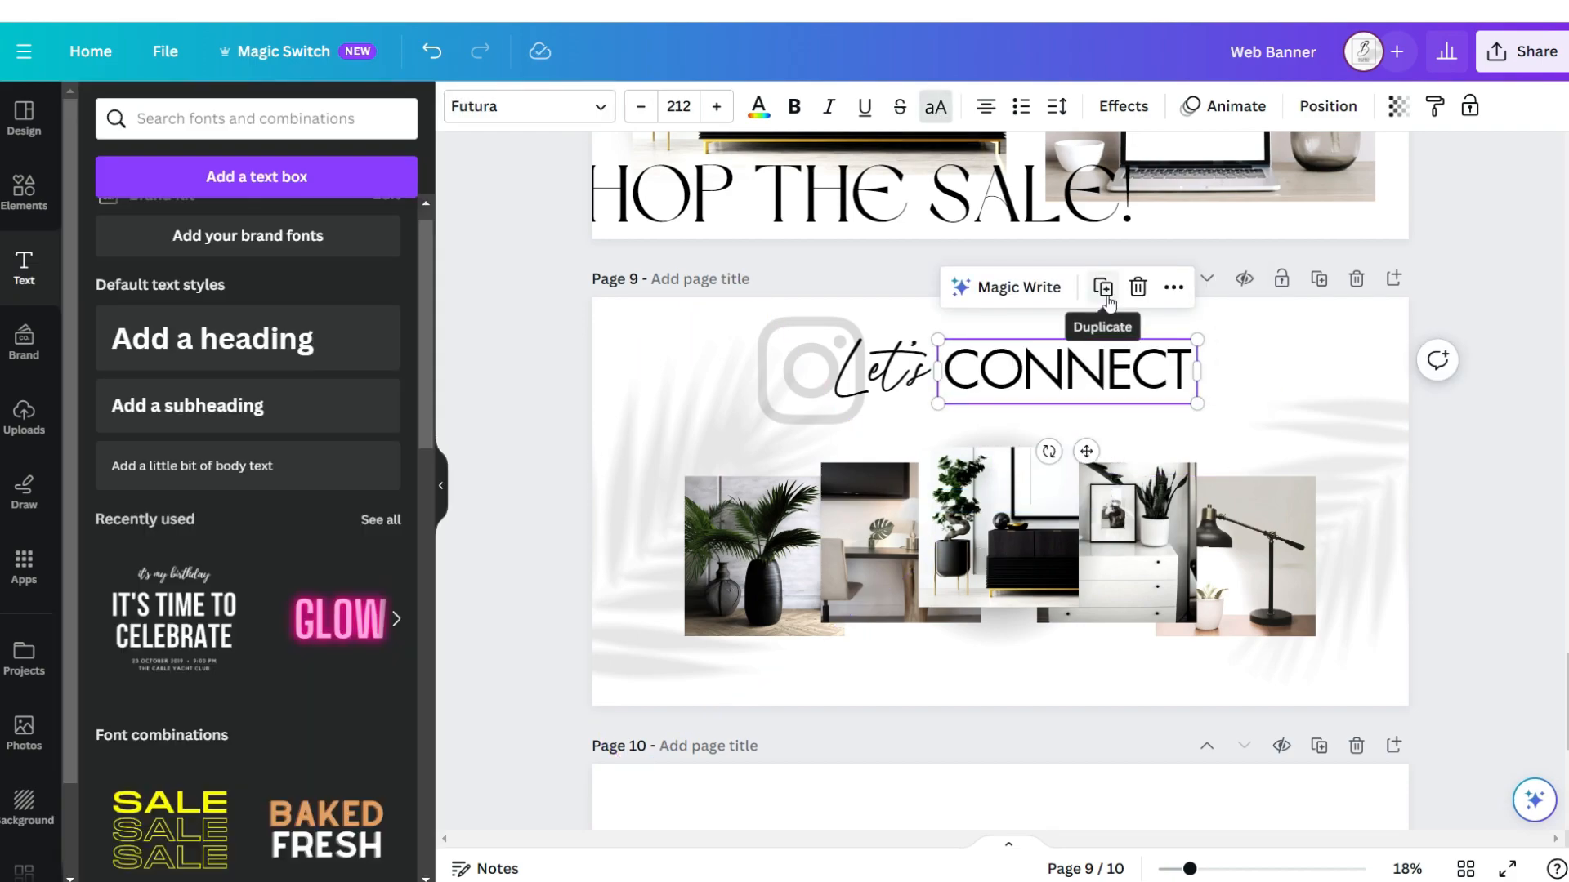
{"action": "left_click", "coordinate": [1102, 287]}
{"action": "left_click_drag", "start_coordinate": [1099, 372], "coordinate": [1091, 433]}
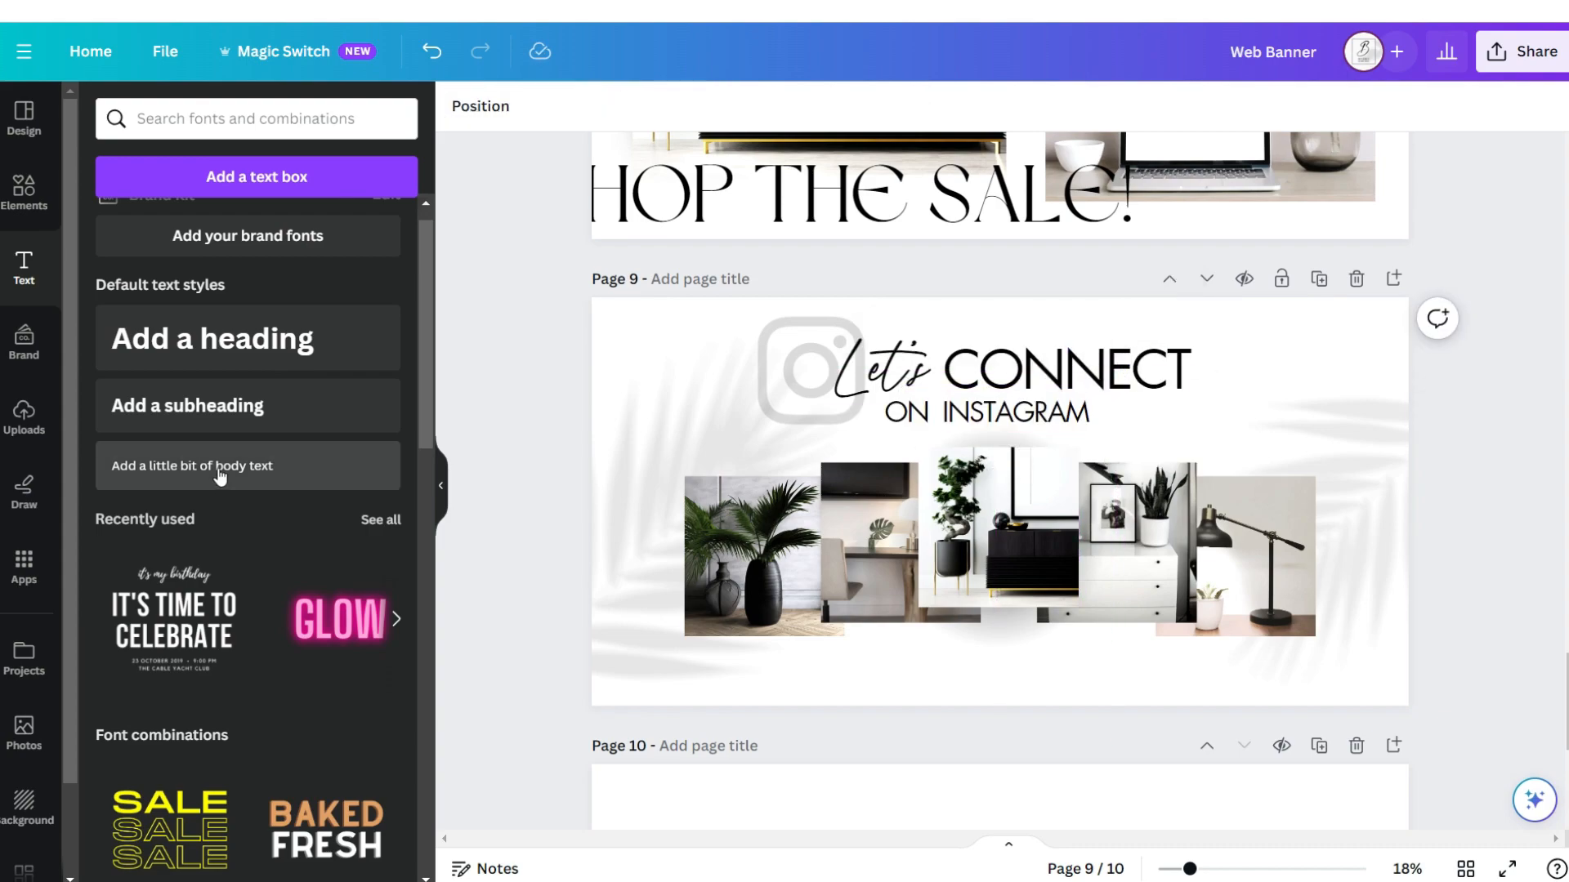
{"action": "left_click", "coordinate": [219, 475]}
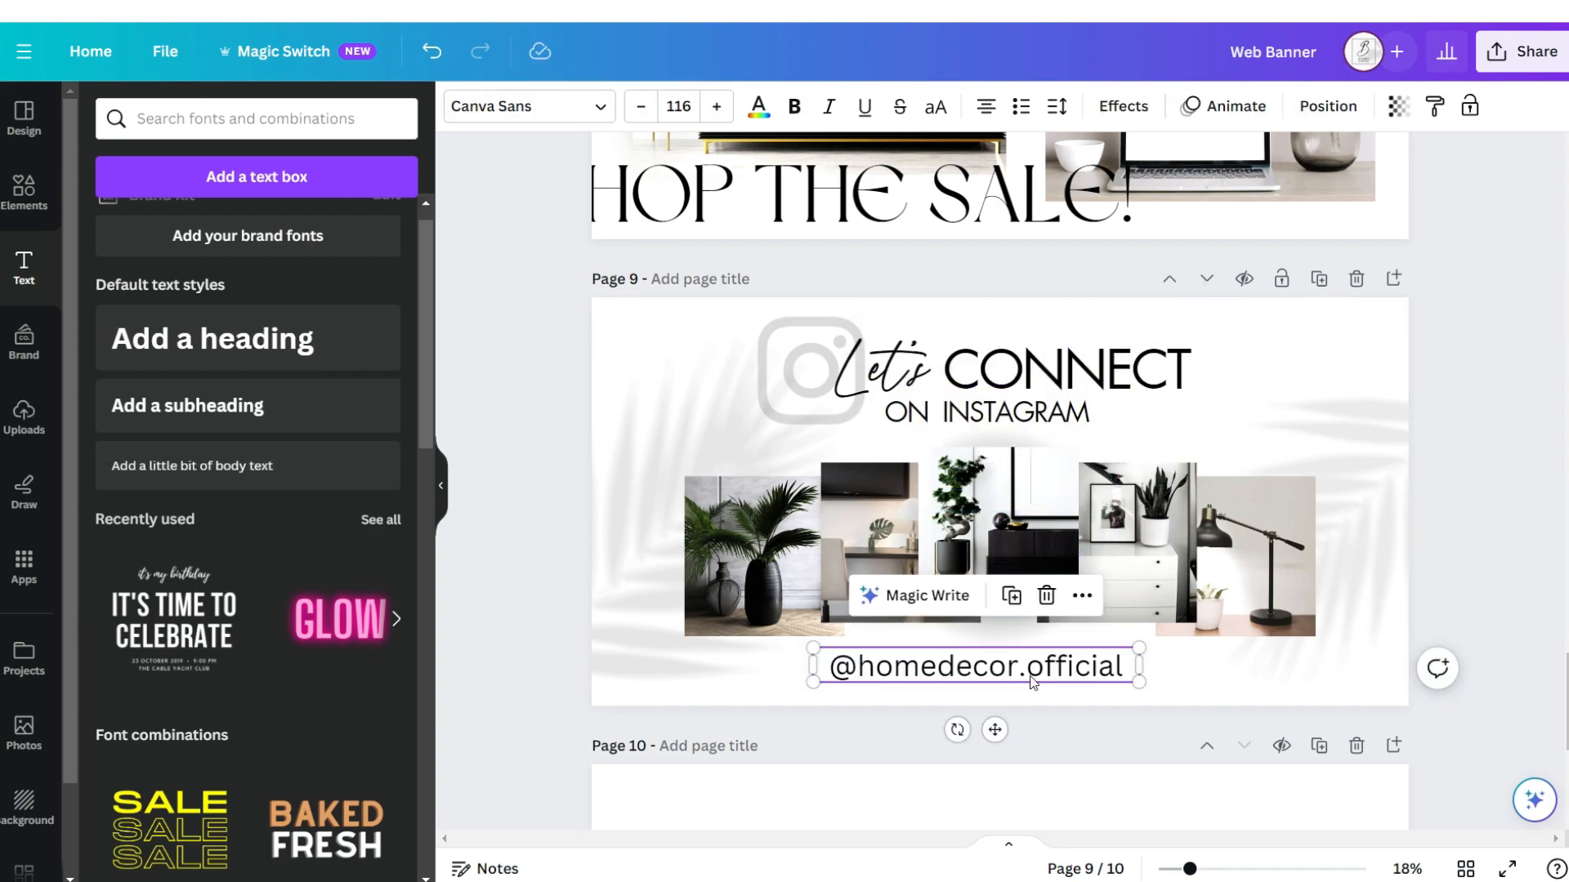
{"action": "left_click", "coordinate": [528, 106]}
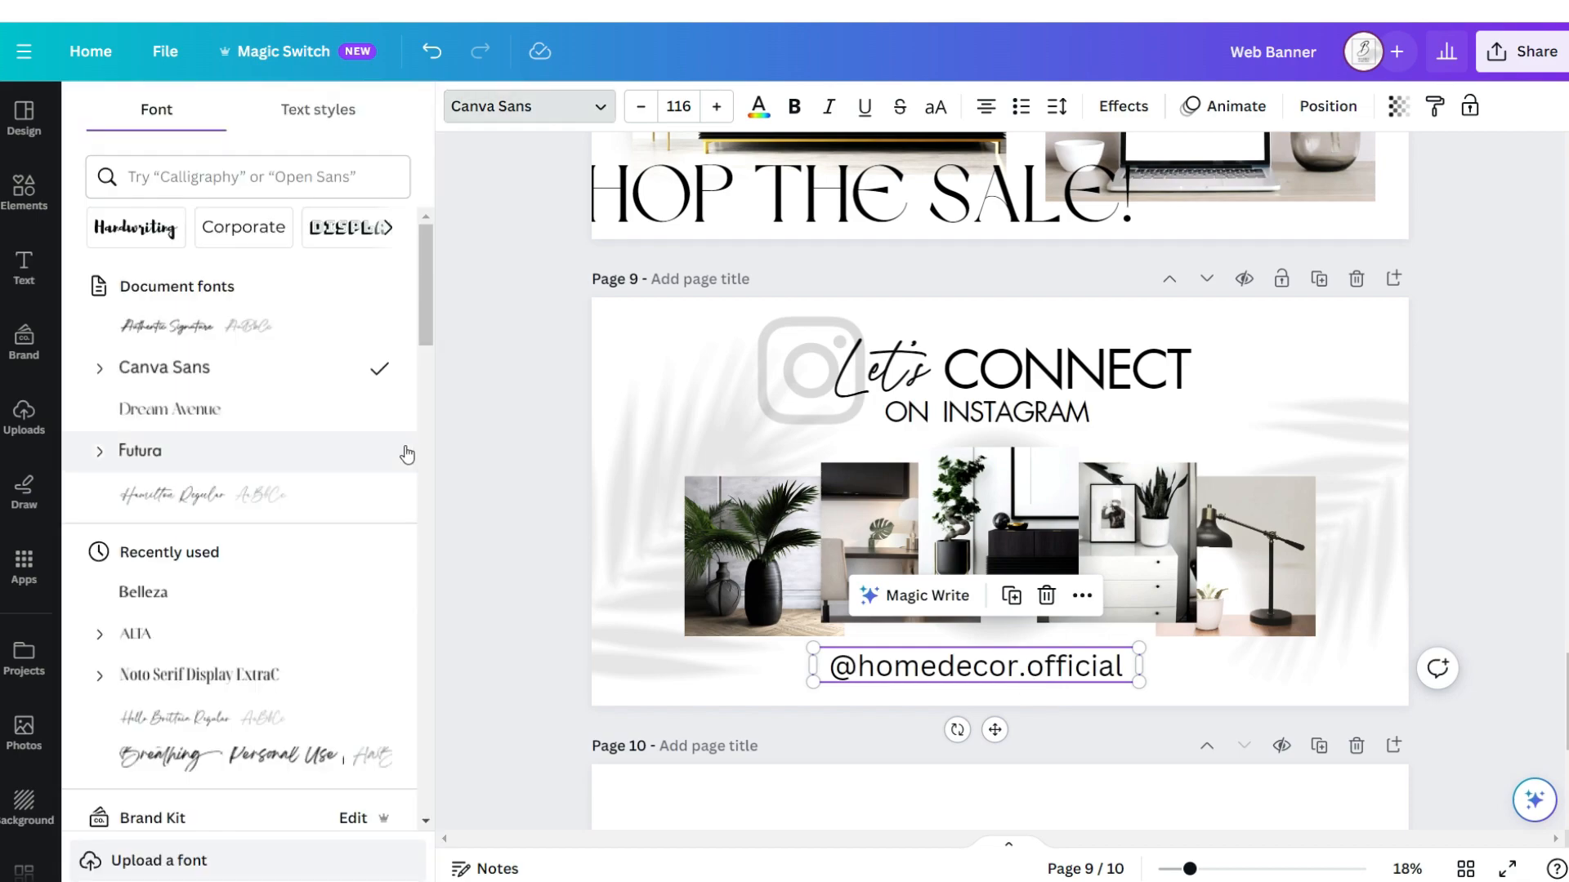
{"action": "left_click", "coordinate": [364, 452]}
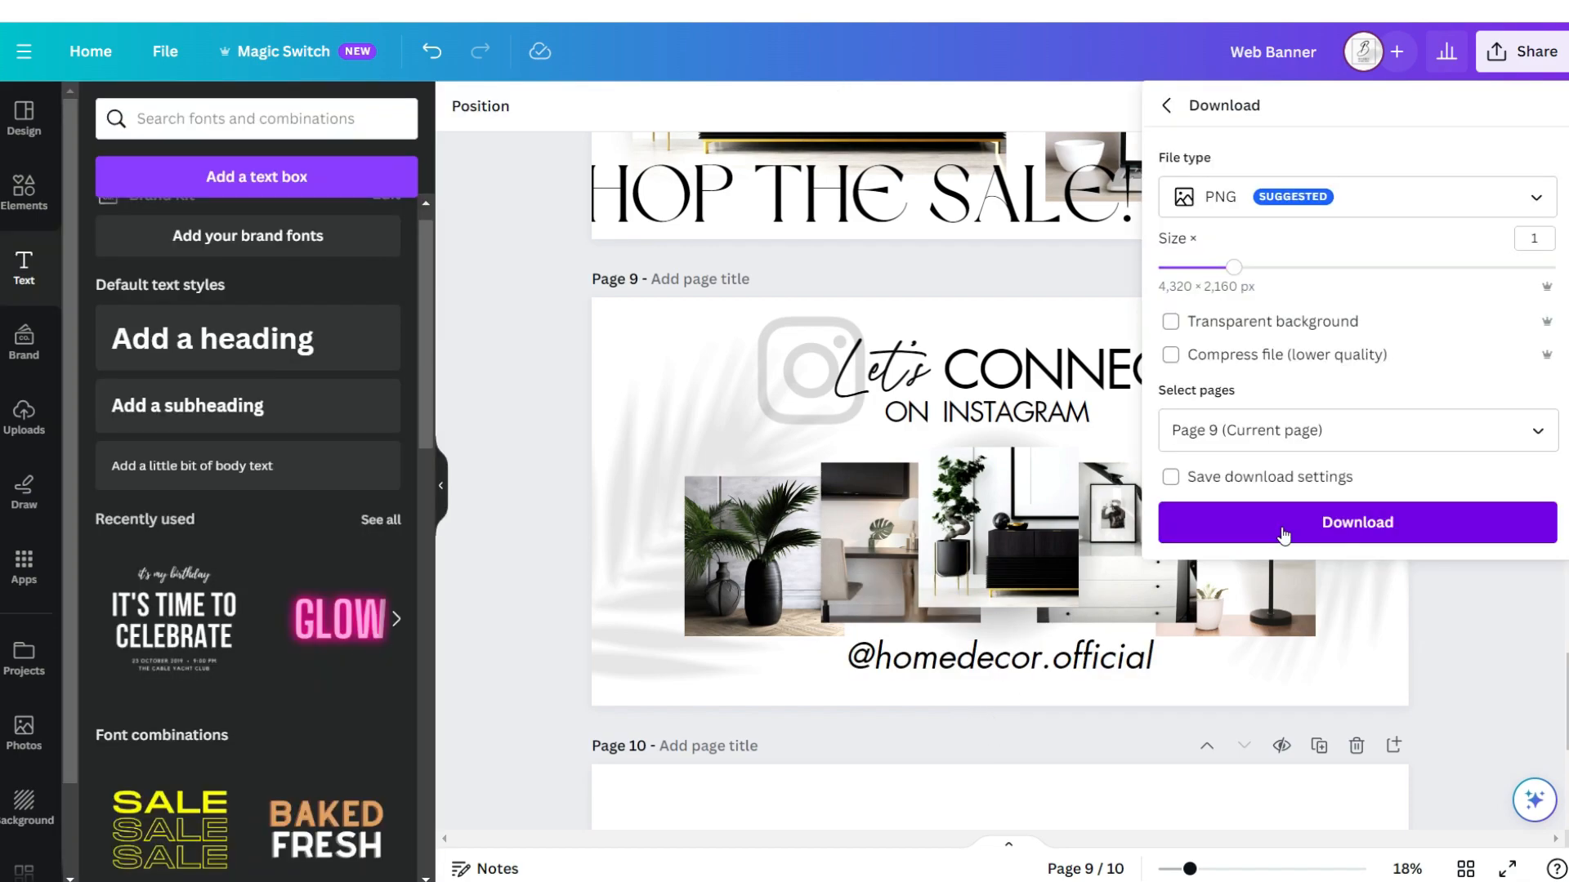
{"action": "left_click", "coordinate": [1283, 527]}
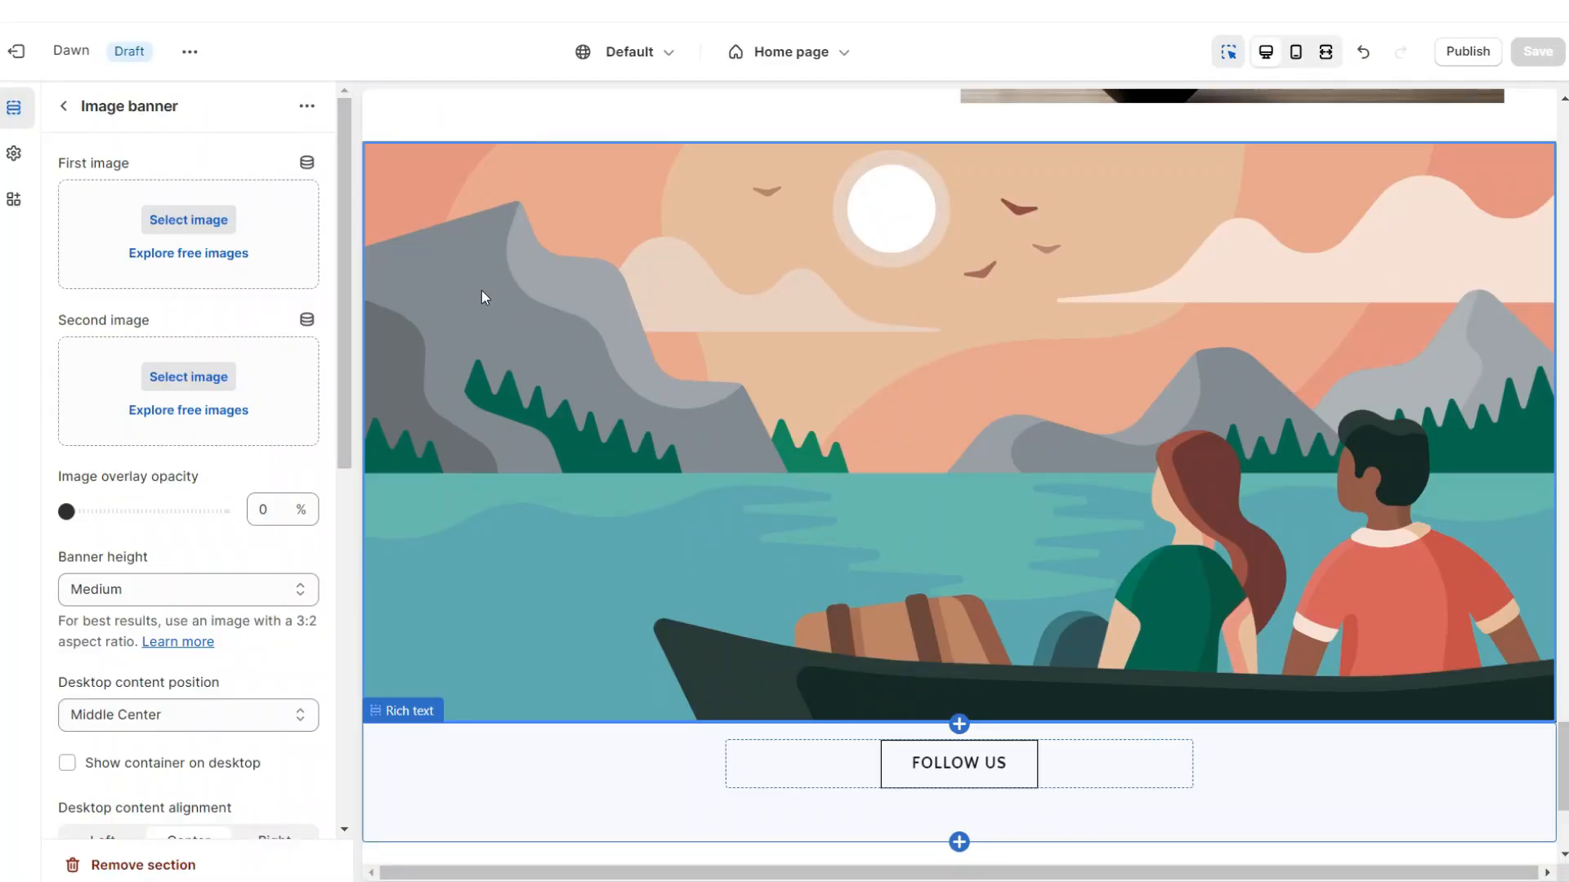
Back in the Shopify editor, set the Instagram banner as the image banner's first image and its height to Adapt to first image.
{"action": "left_click", "coordinate": [214, 221]}
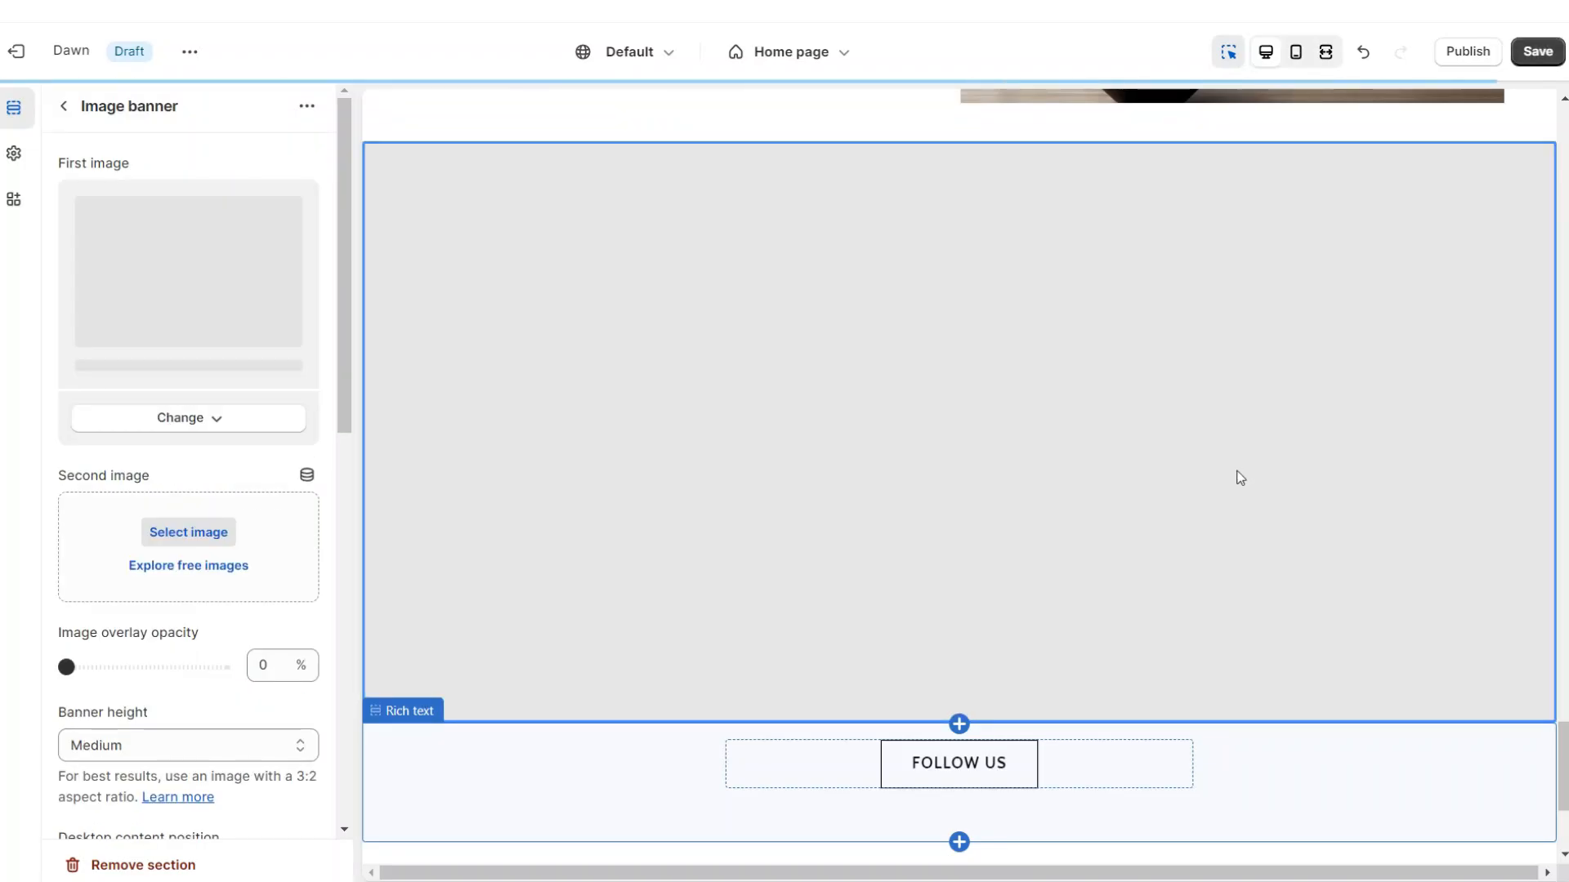
{"action": "scroll", "coordinate": [158, 452], "scroll_direction": "down", "scroll_amount": 4}
{"action": "left_click", "coordinate": [152, 457]}
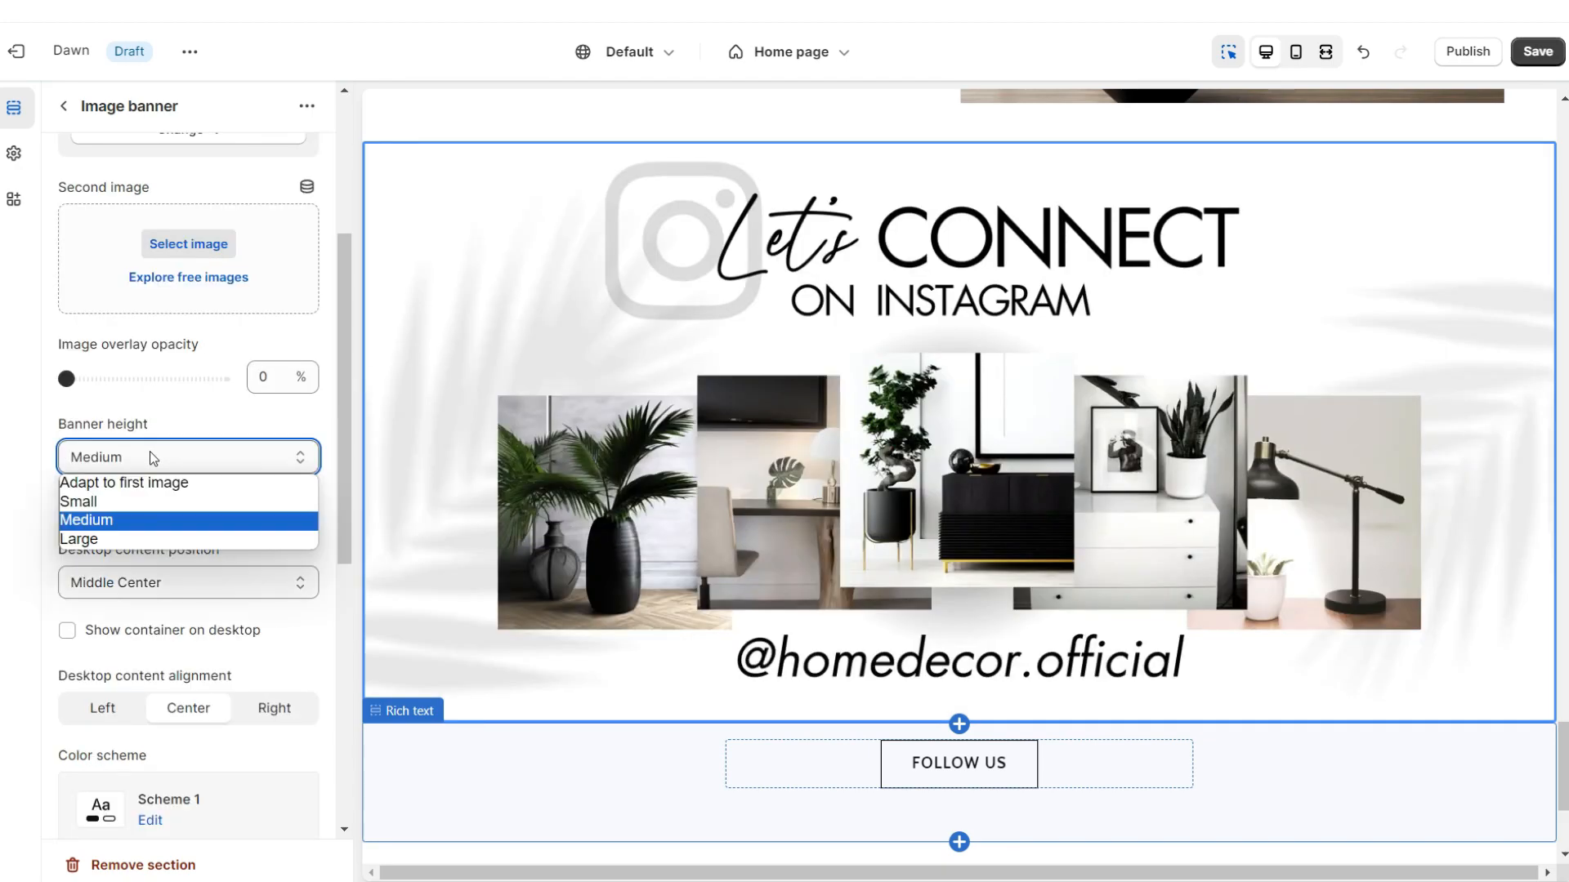
{"action": "left_click", "coordinate": [136, 484]}
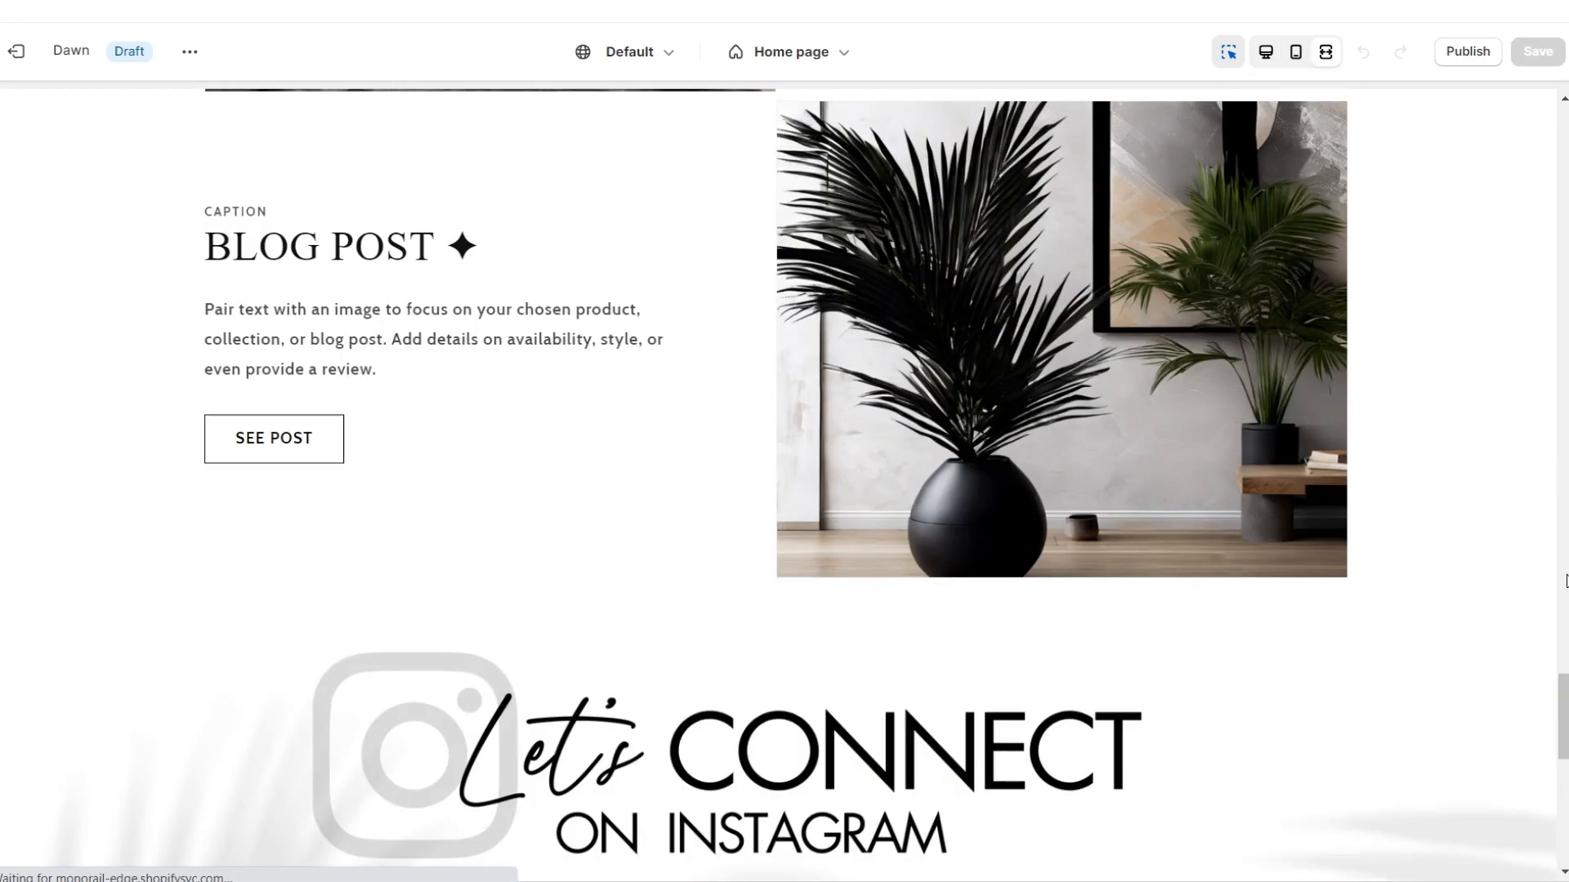
{"action": "scroll", "coordinate": [1566, 580], "scroll_direction": "down", "scroll_amount": 8}
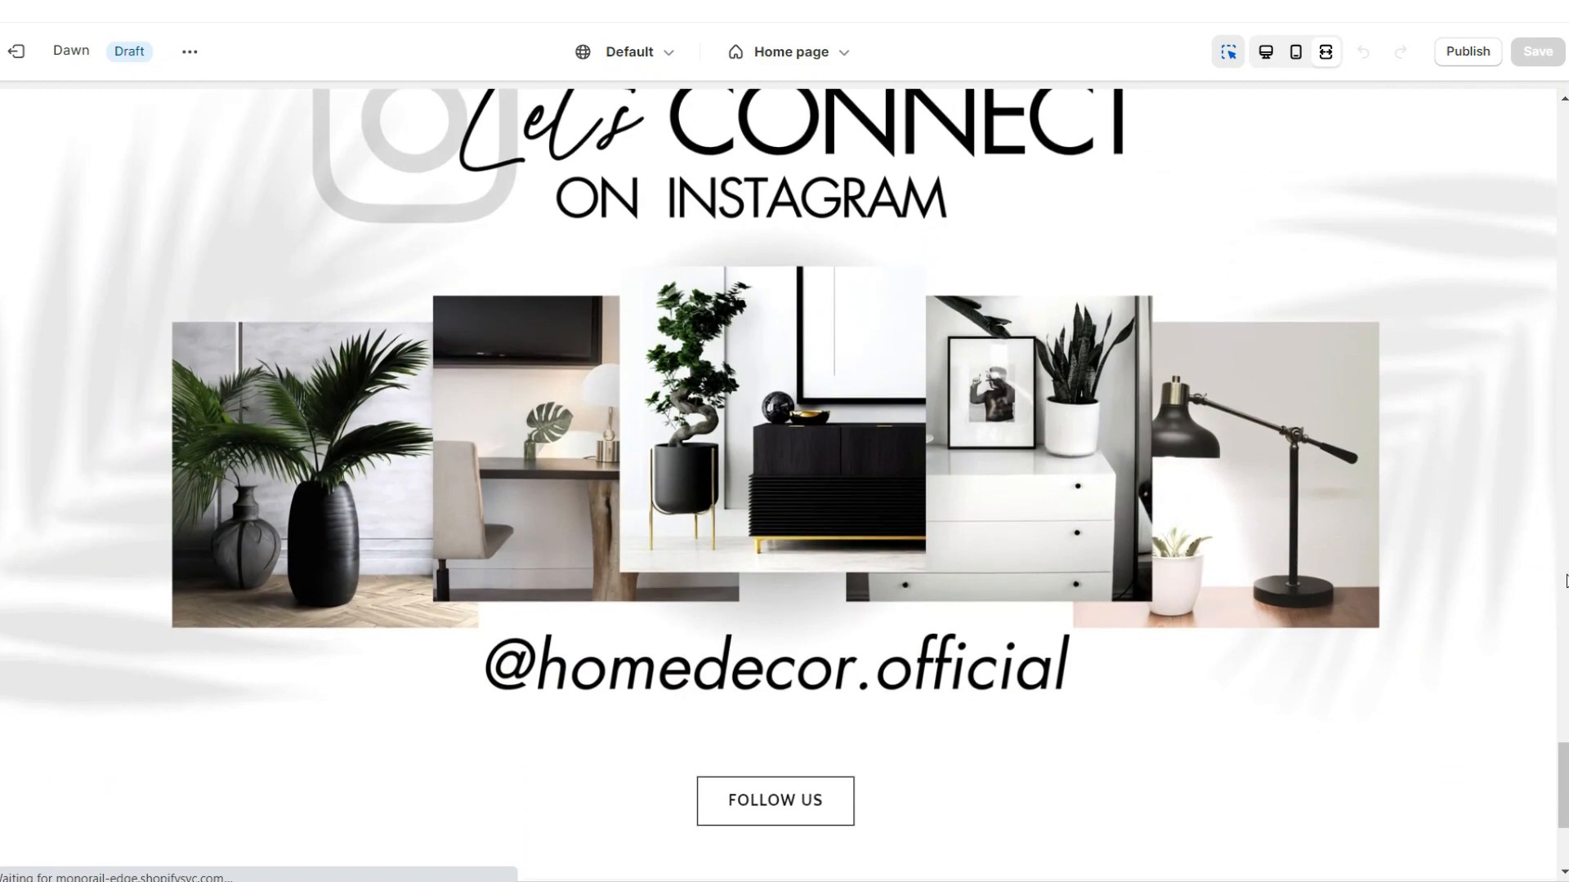
{"action": "scroll", "coordinate": [1566, 581], "scroll_direction": "down", "scroll_amount": 1}
{"action": "scroll", "coordinate": [1567, 580], "scroll_direction": "up", "scroll_amount": 4}
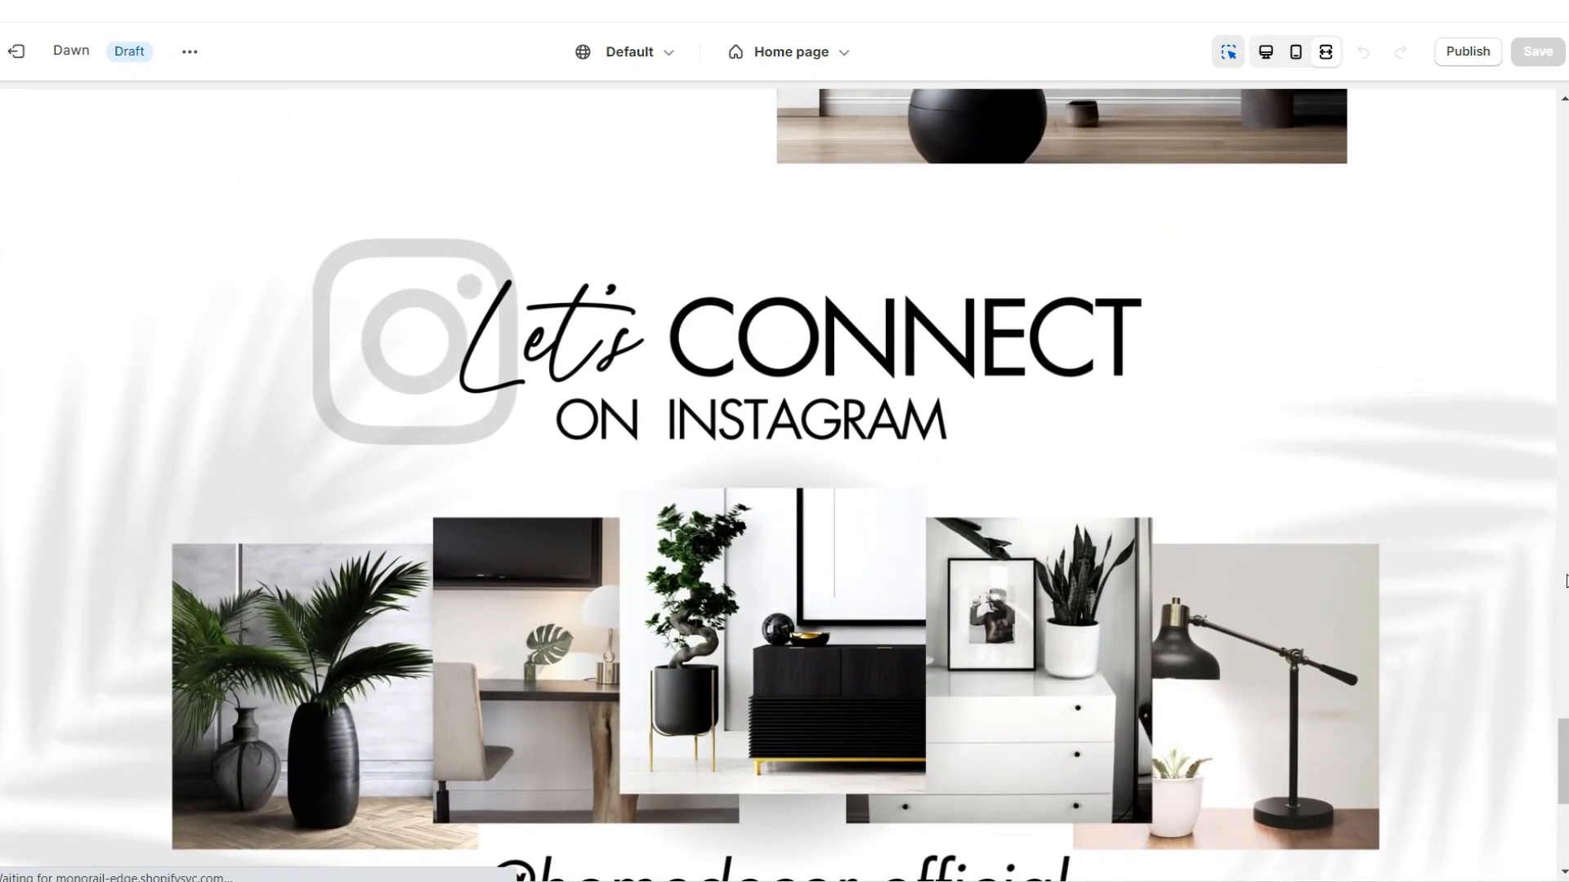